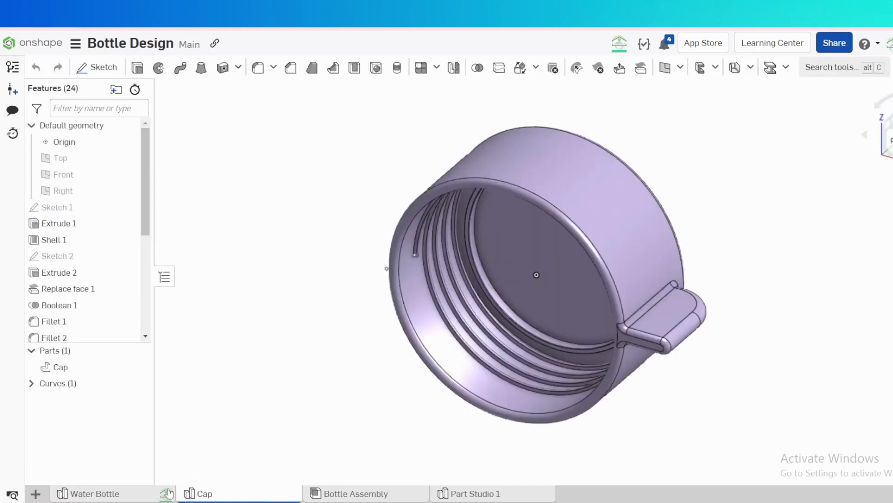
- Examine the cap model from outside and the assembled bottle in Bottle Assembly
right_click_drag(343, 404, 322, 476)
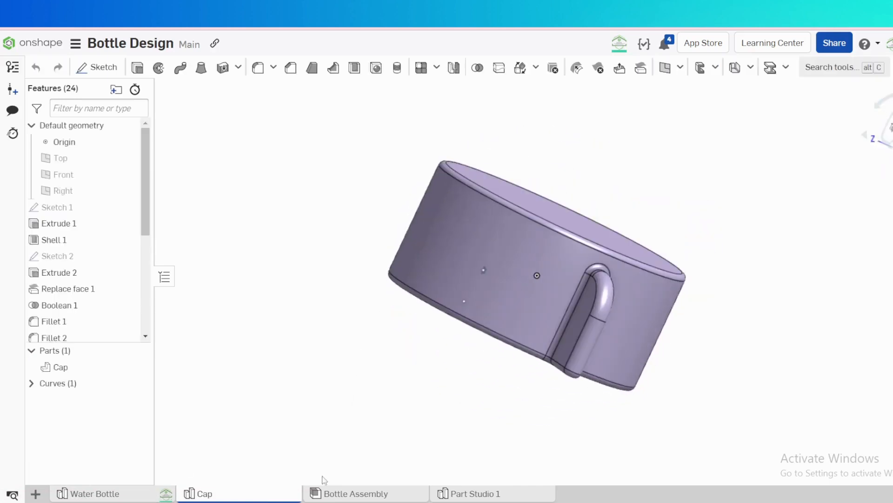
left_click(340, 497)
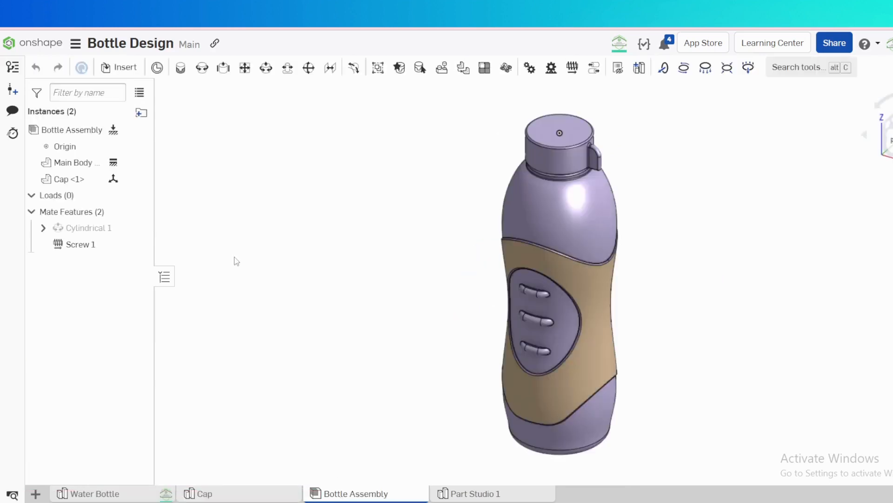
mouse_move(367, 264)
right_mouse_down()
mouse_move(445, 255)
mouse_move(355, 253)
right_mouse_up()
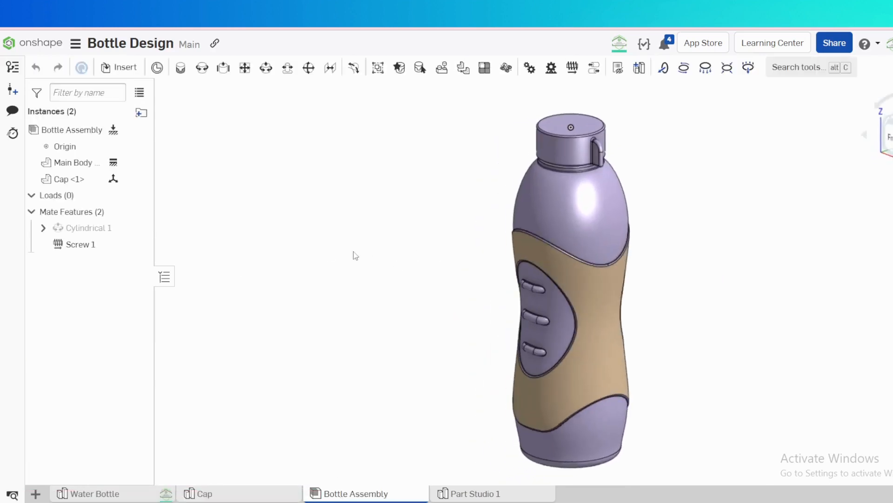
scroll(654, 191, "up", 5)
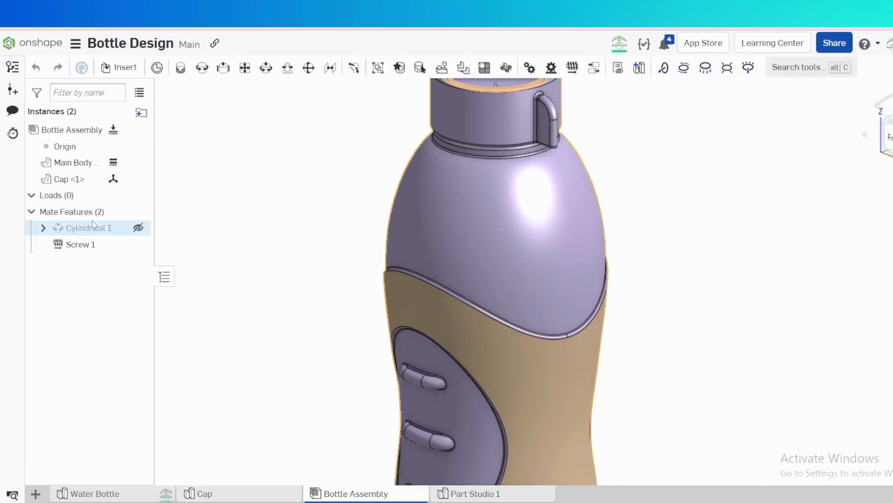
- Animate the rotation about z of the Cylindrical 1 mate from 0 to 360 deg, examine the cap's motion, and close the animation
right_click(95, 227)
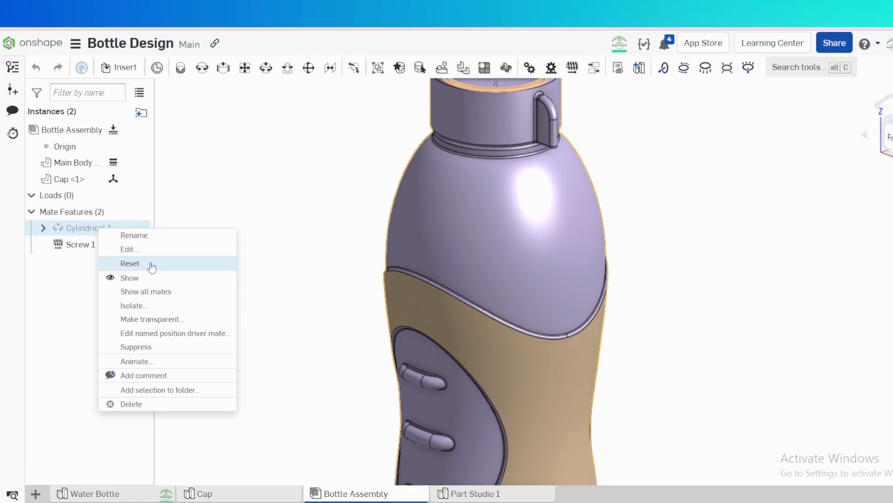
left_click(146, 361)
scroll(425, 306, "down", 2)
scroll(514, 169, "up", 4)
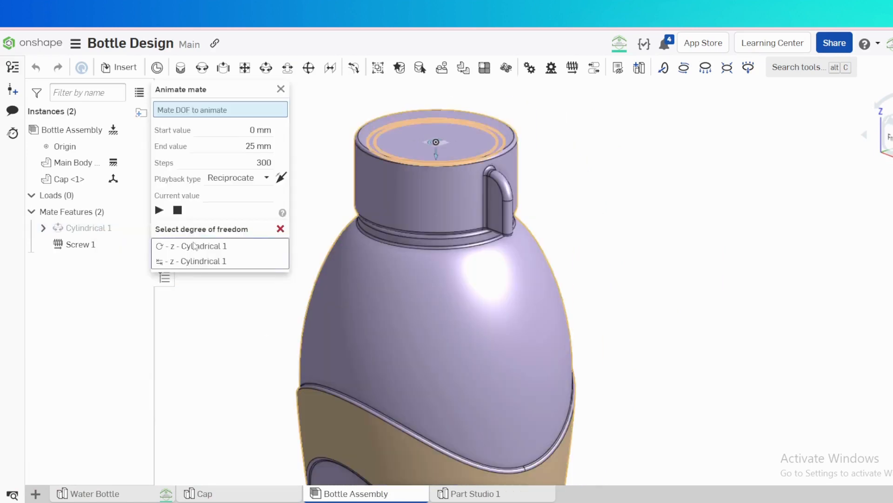
left_click(194, 246)
left_click(160, 221)
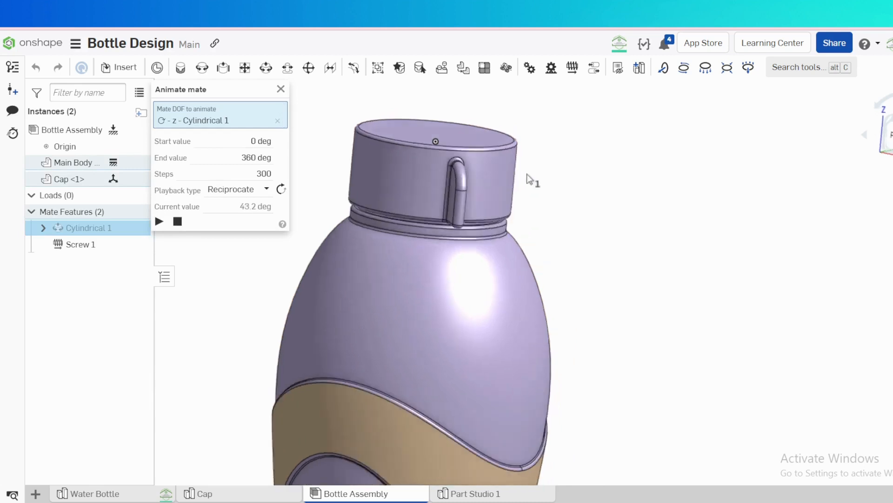
scroll(529, 179, "up", 5)
scroll(523, 212, "down", 3)
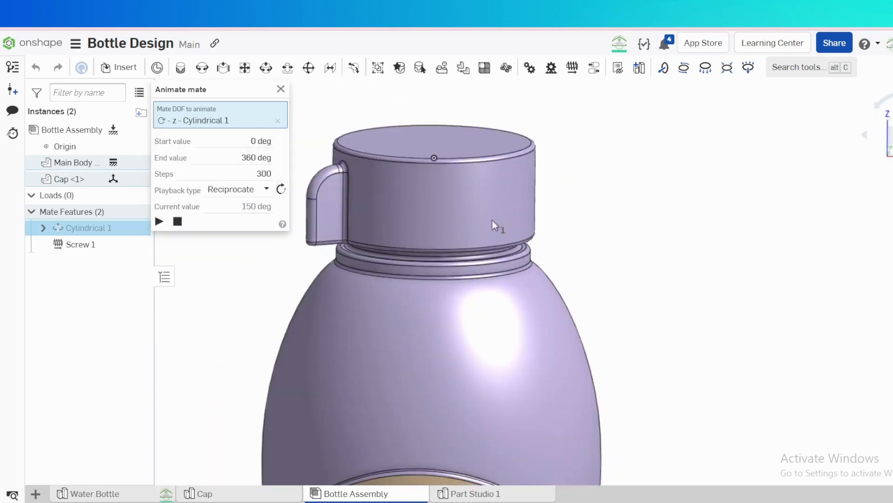
right_click_drag(492, 219, 534, 214)
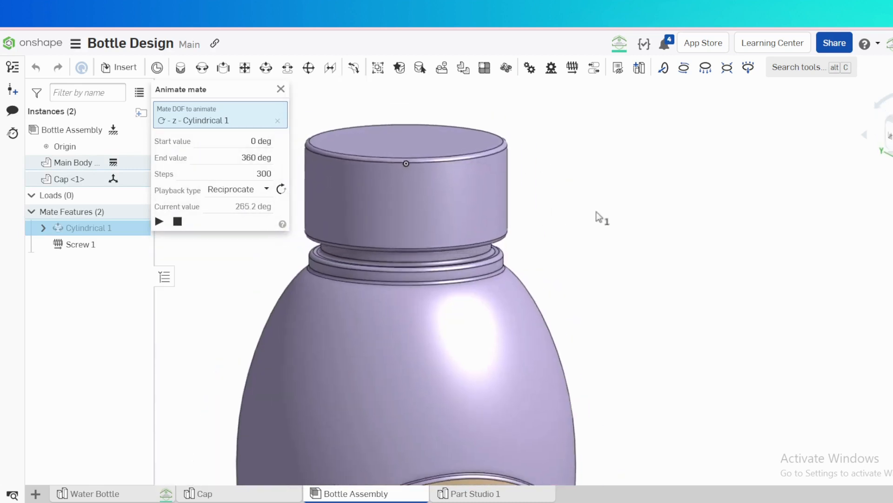
scroll(658, 218, "down", 4)
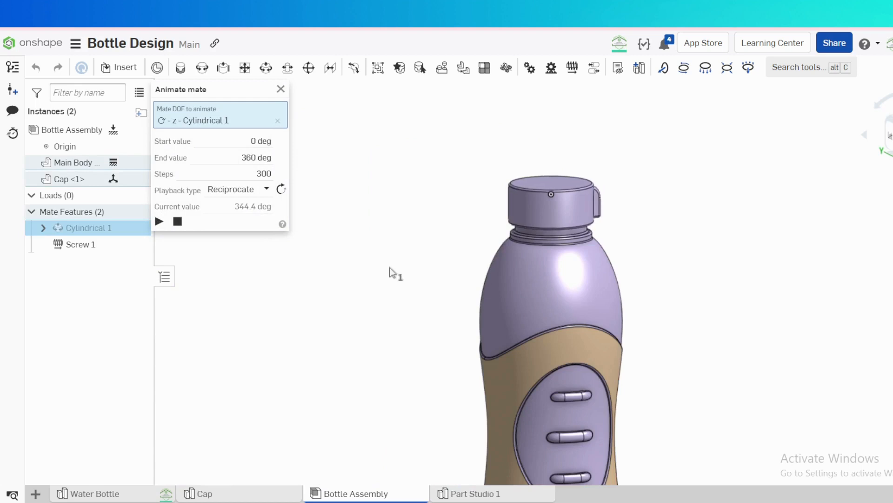
left_click(281, 88)
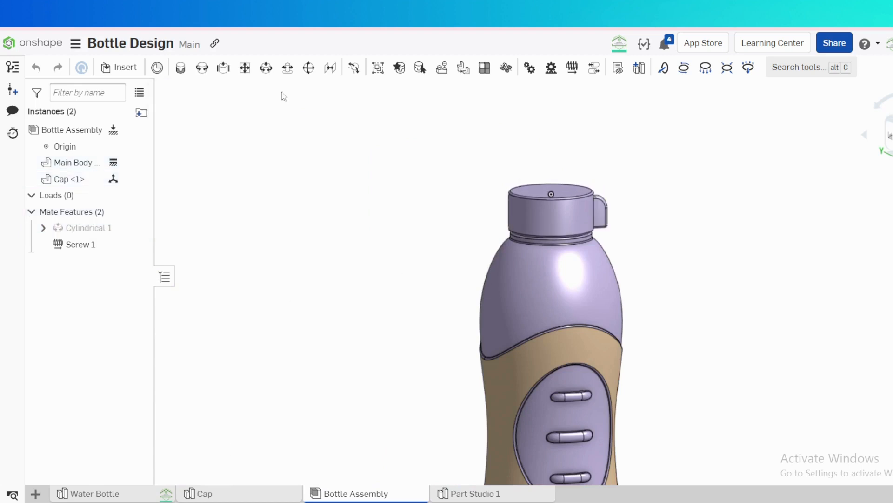
- Rename Part Studio 1 as "Water Bottle 2" and open that part studio
left_click(93, 493)
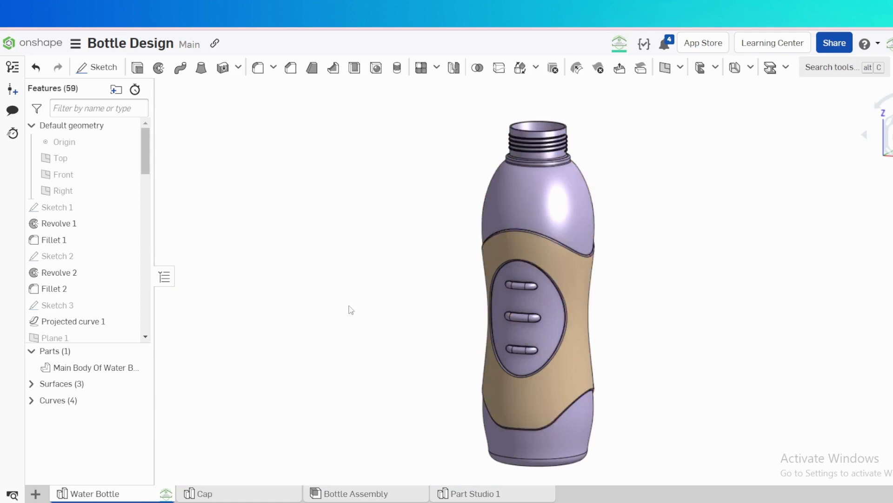
right_click(467, 498)
left_click(479, 381)
type("Water Bottle 2")
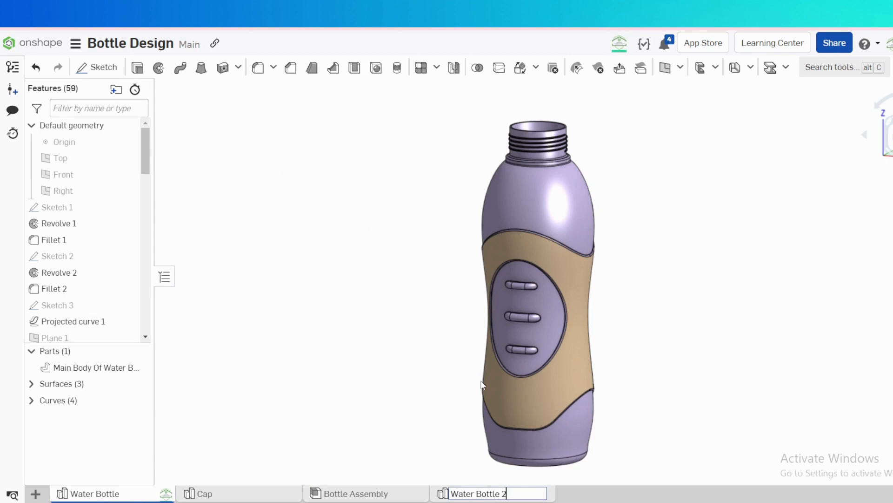
key("Return")
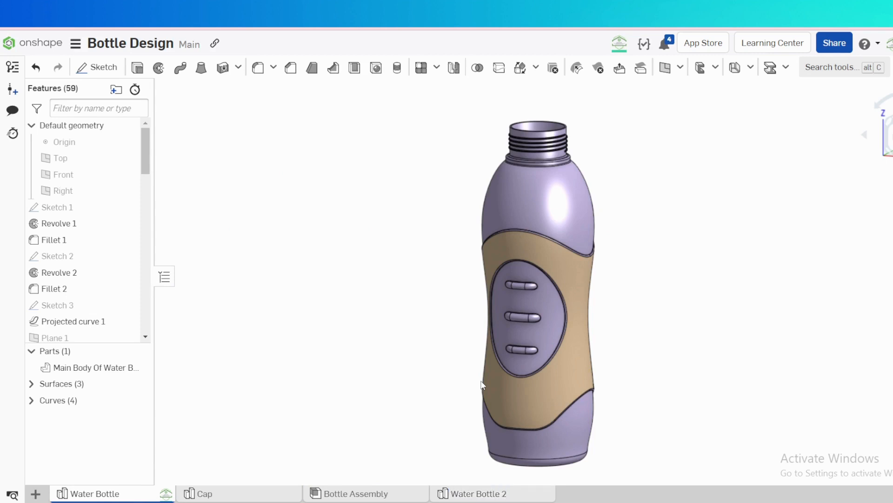
left_click(522, 491)
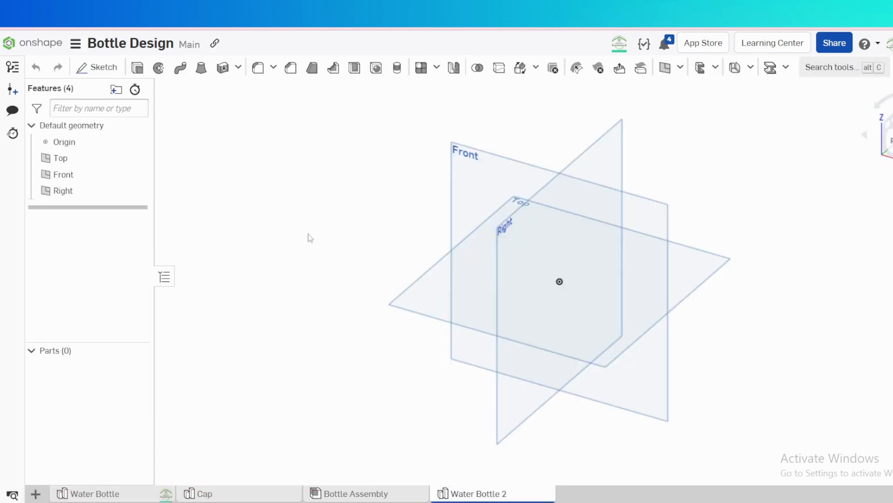
- Examine the finished Water Bottle model face-on and return to Water Bottle 2
left_click(155, 493)
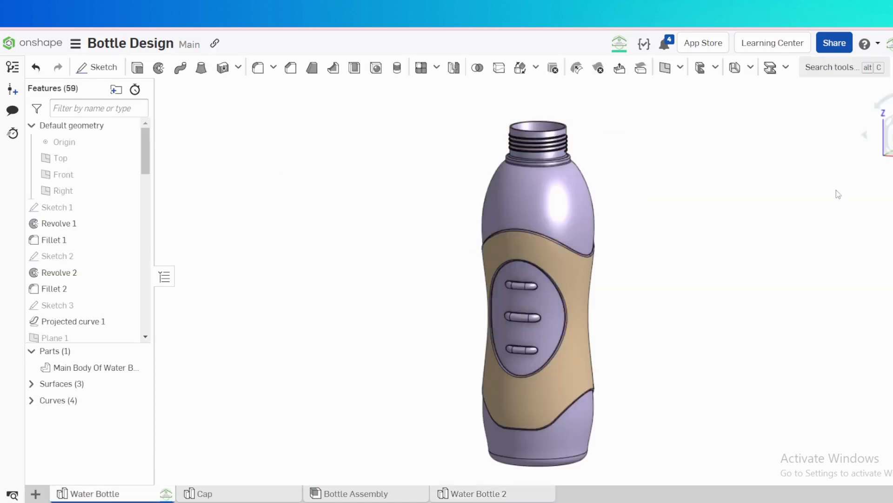
left_click(891, 140)
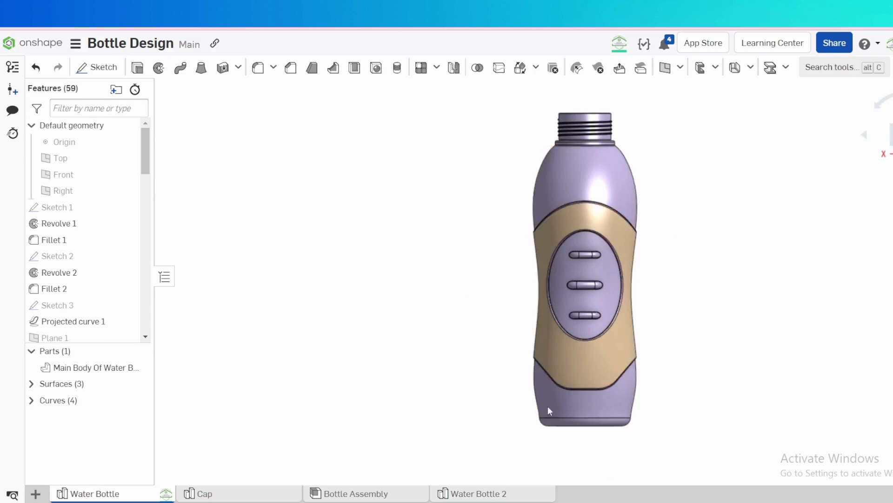
left_click(481, 492)
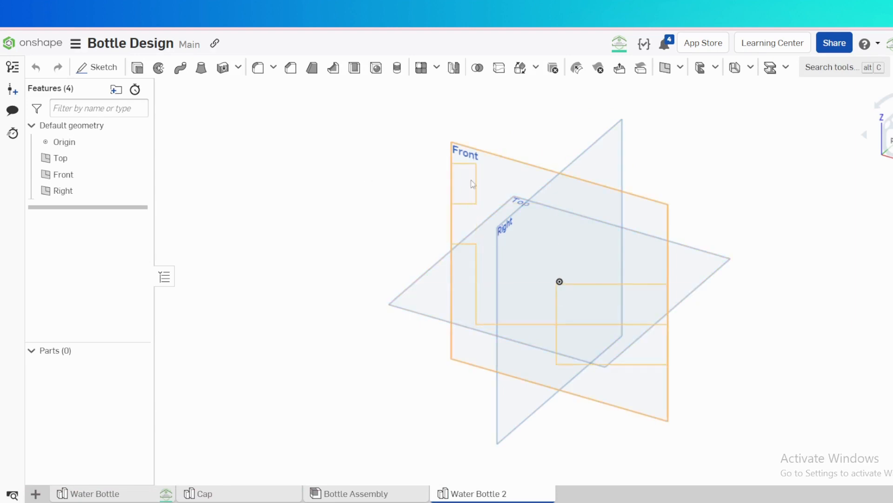
- Start a sketch on the Front plane and draw a vertical line about 192 mm long downward from the origin
left_click(474, 164)
key("s")
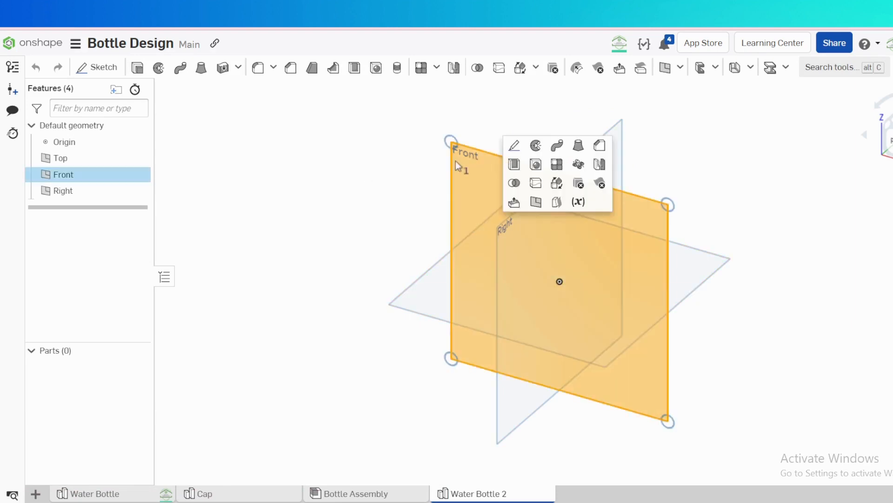
key("shift+s")
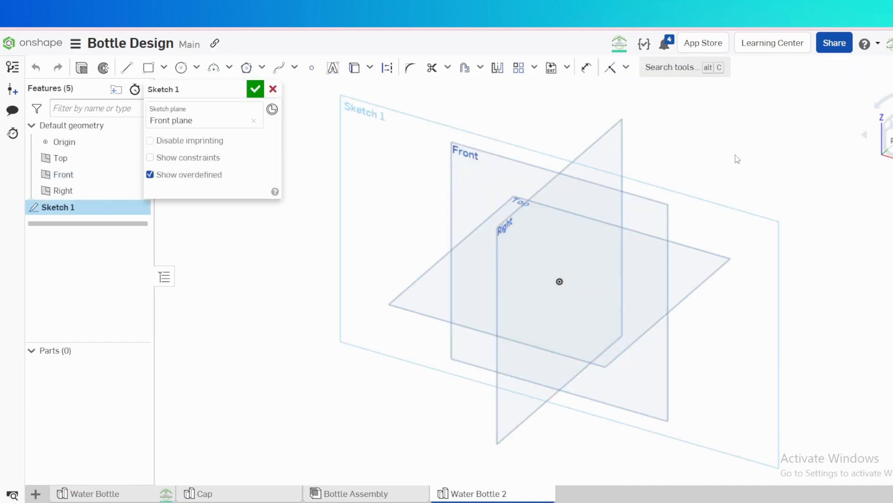
key("n")
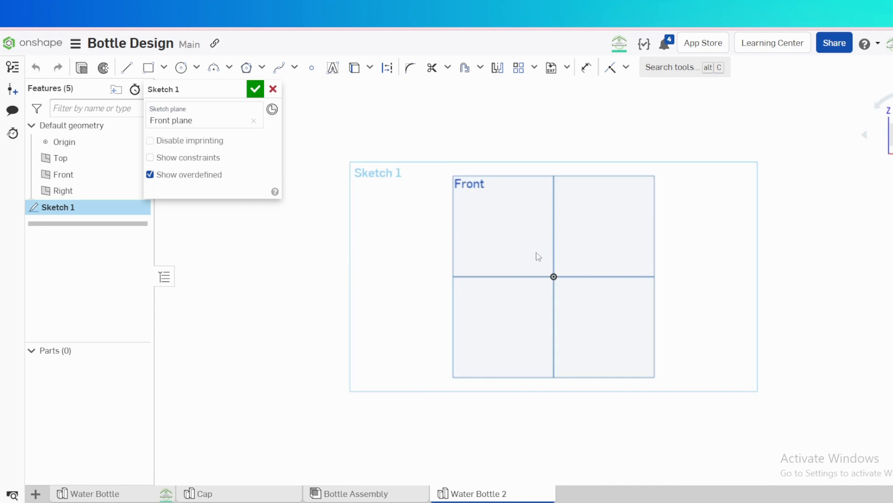
key("l")
left_click(554, 276)
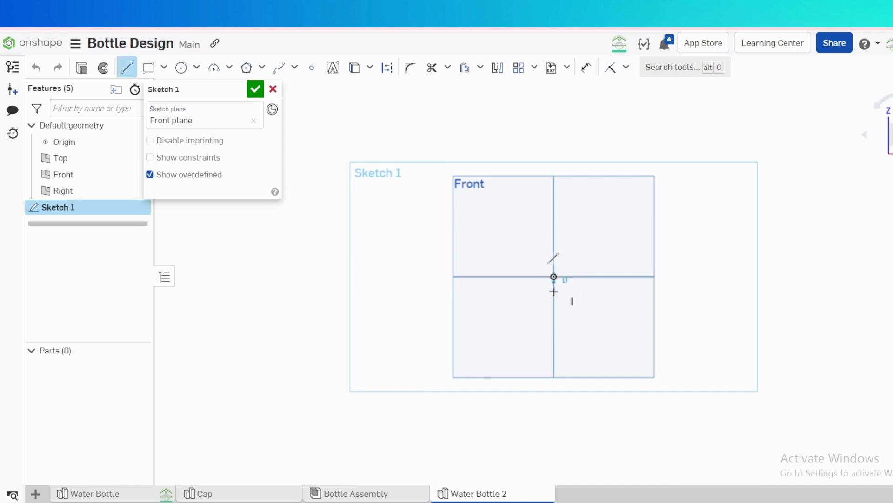
scroll(554, 321, "down", 5)
left_click(553, 410)
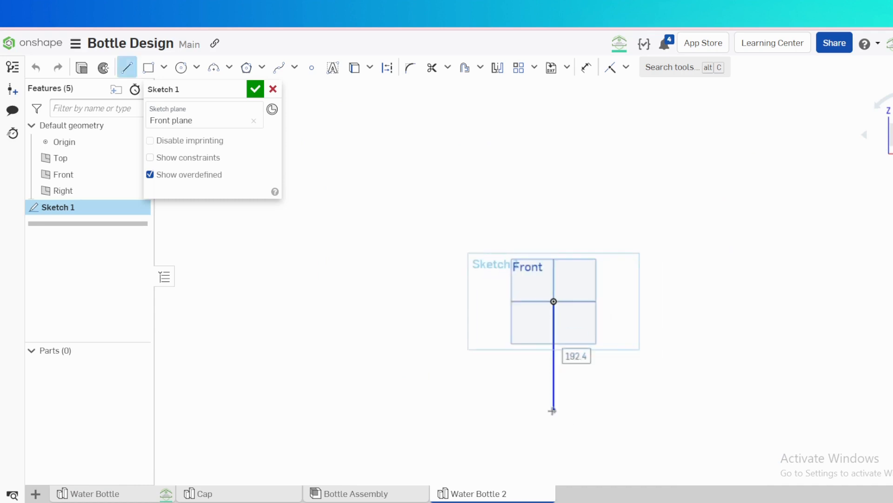
key("Escape")
- Dimension the vertical line's length as 257.5 mm
key("d")
left_click(553, 365)
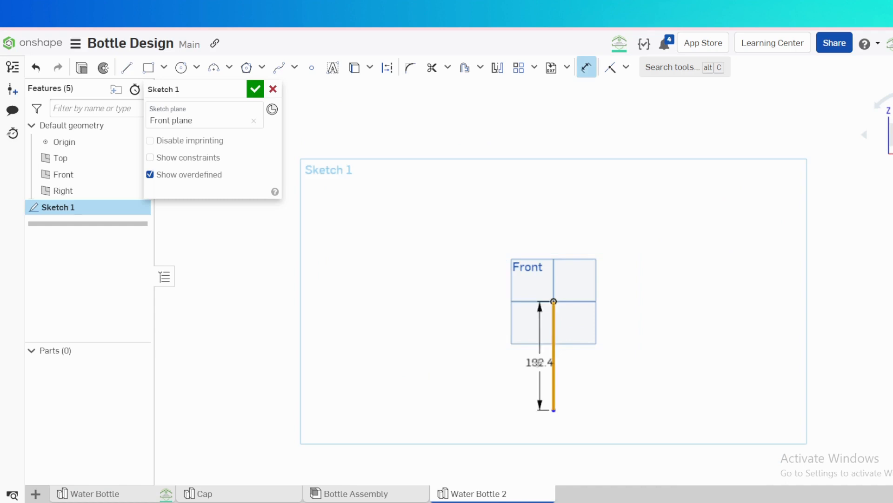
left_click(515, 362)
type("257")
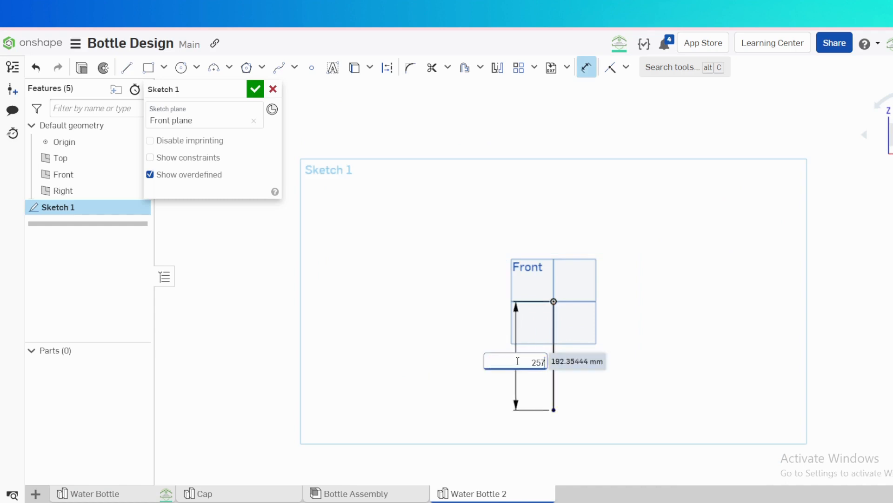
type(".5")
key("Return")
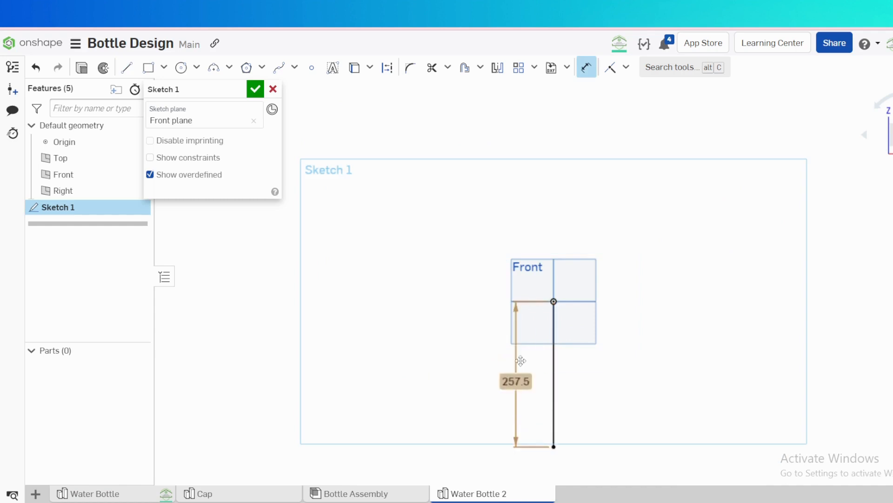
- Draw a horizontal base line about 96 mm long to the right from the vertical line's lower end
scroll(532, 358, "up", 5)
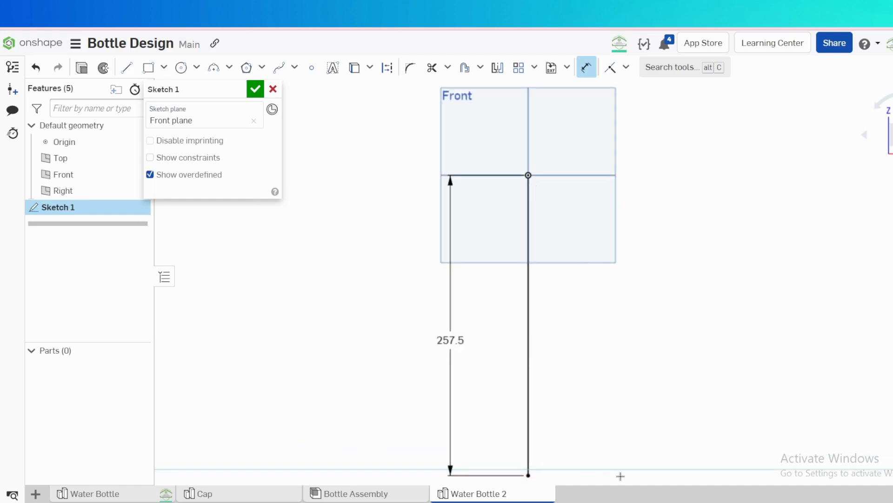
key("l")
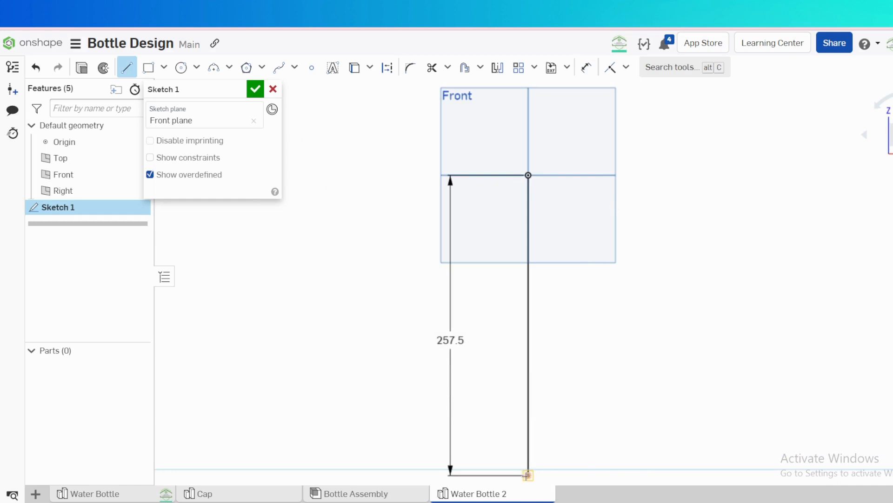
left_click(527, 475)
left_click(640, 477)
key("Escape")
- Dimension the horizontal base line's length as 37.5 mm
key("d")
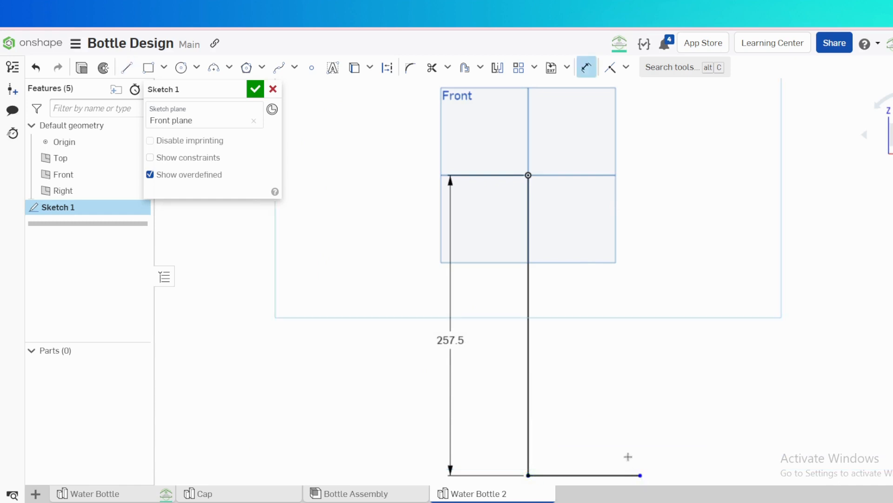
left_click(605, 475)
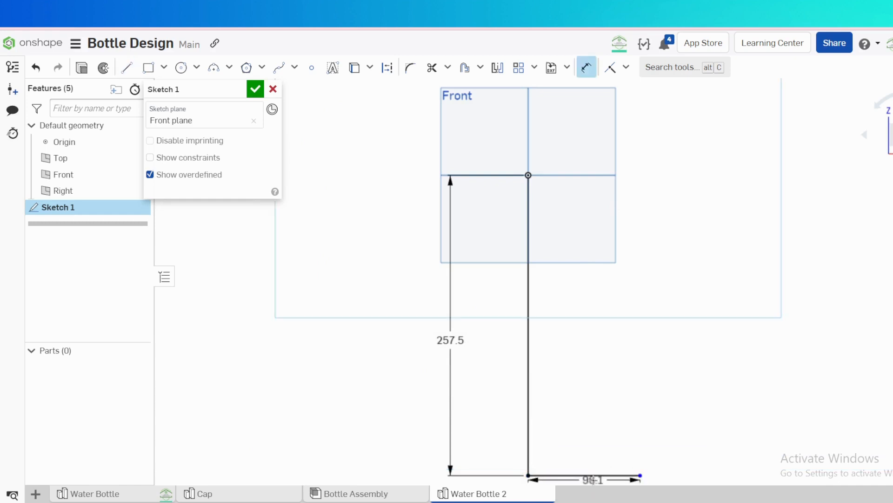
left_click(592, 480)
type("37.5")
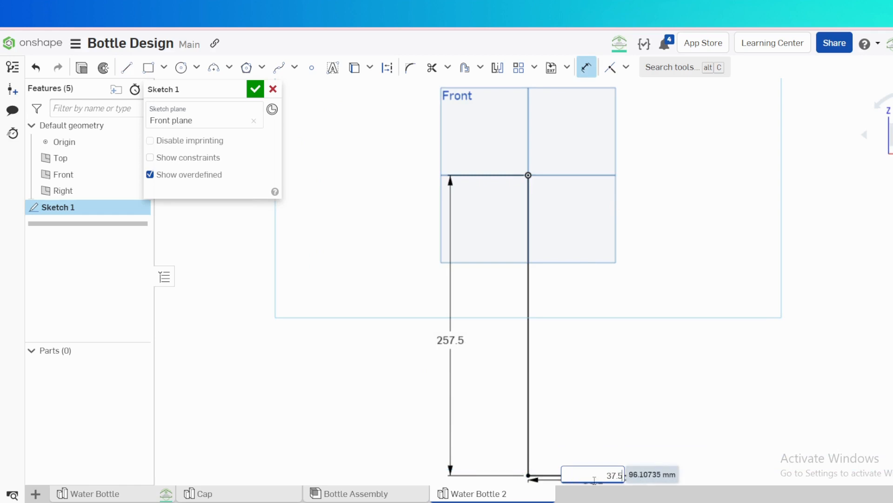
key("Return")
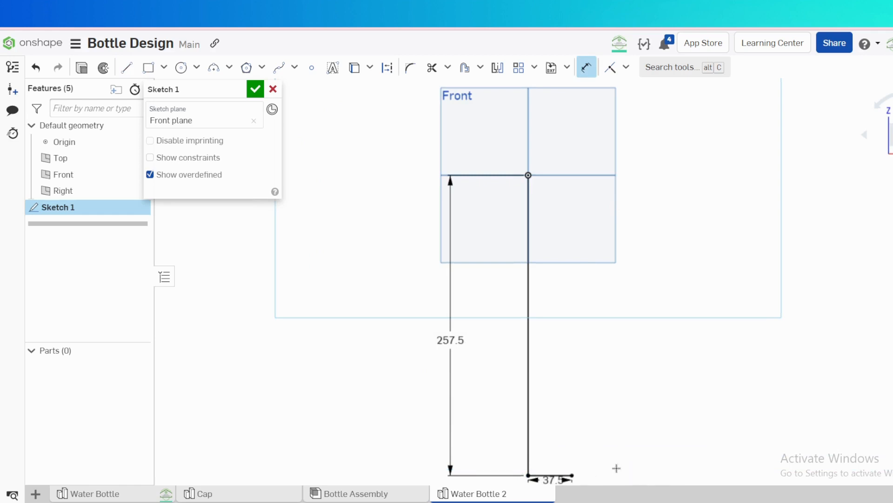
- Hide the default planes and reposition the base line's dimension below the sketch
scroll(586, 415, "down", 1)
key("Escape")
scroll(542, 441, "down", 1)
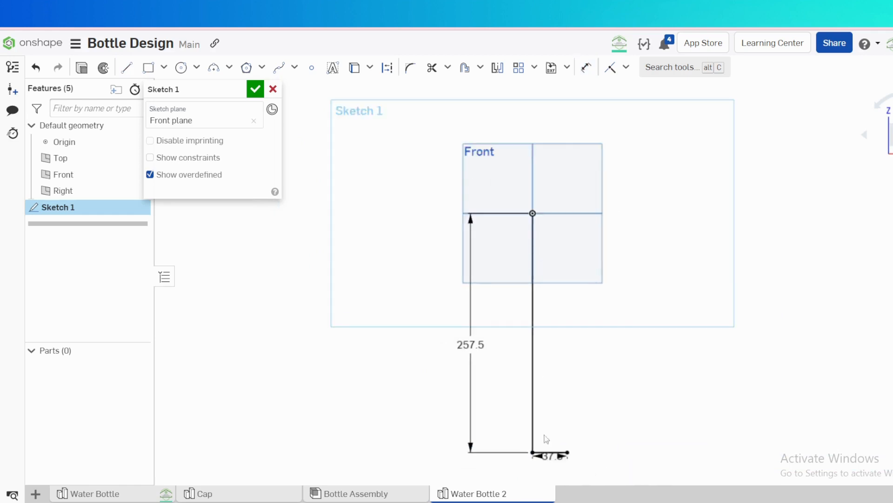
scroll(542, 442, "up", 5)
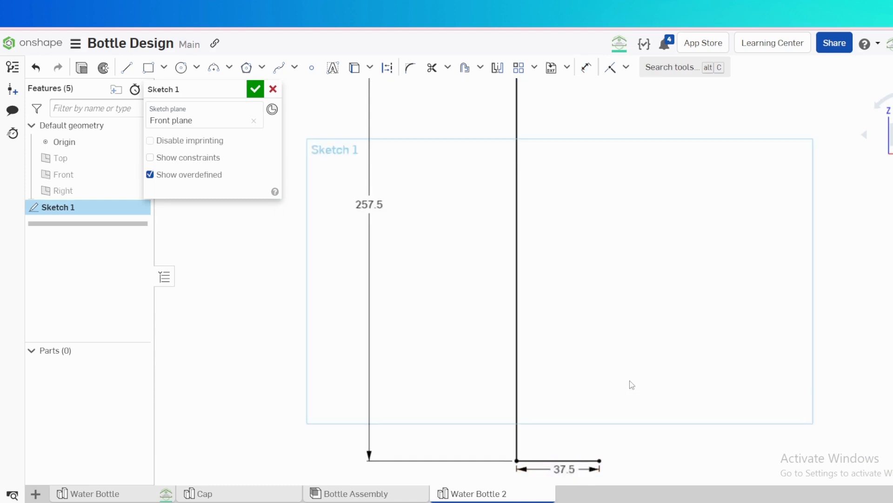
scroll(626, 385, "down", 3)
mouse_move(545, 475)
left_mouse_down()
mouse_move(502, 480)
mouse_move(530, 482)
left_mouse_up()
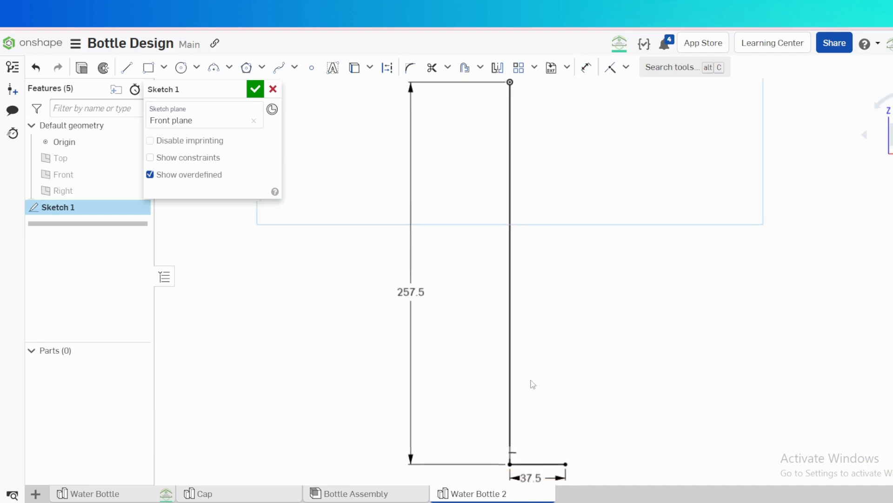
- Draw a short vertical line upward from the base line's free end and dimension its length as 5 mm
scroll(526, 372, "down", 2)
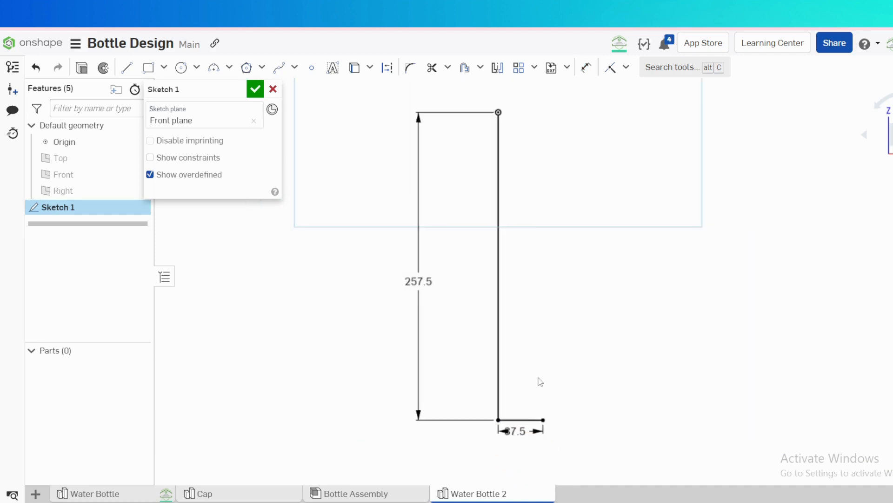
key("l")
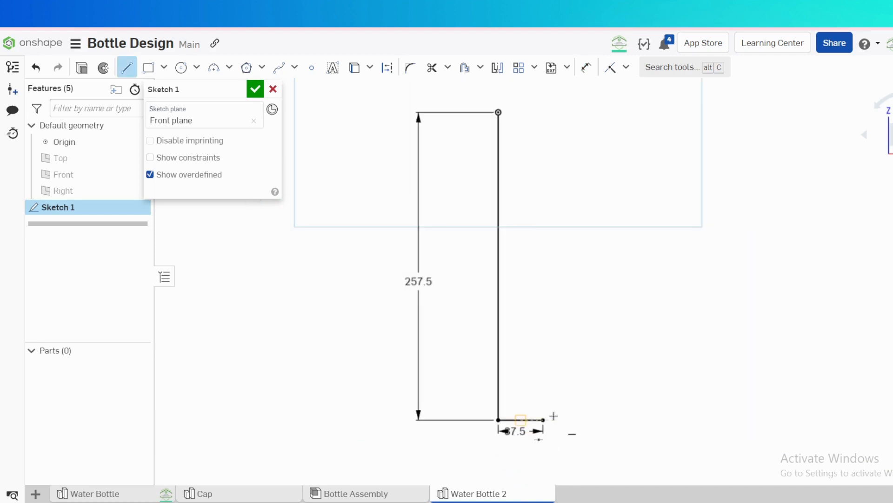
left_click(543, 419)
left_click(544, 403)
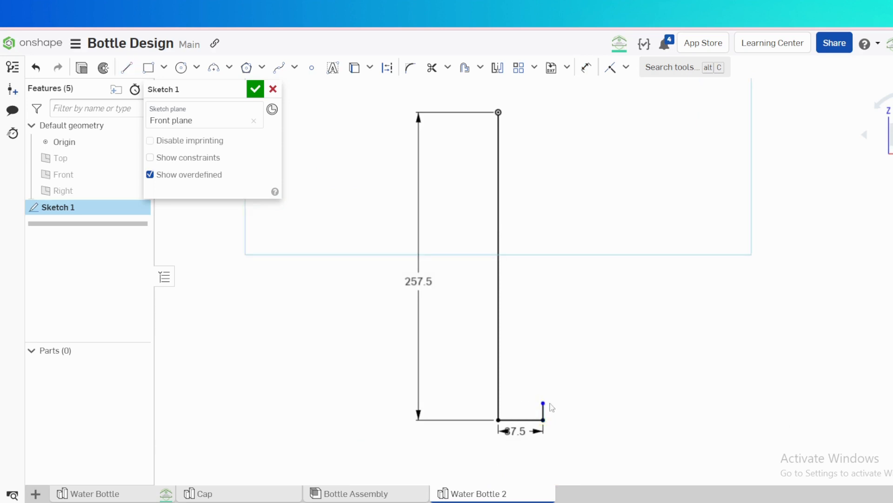
key("d")
left_click(543, 412)
left_click(559, 412)
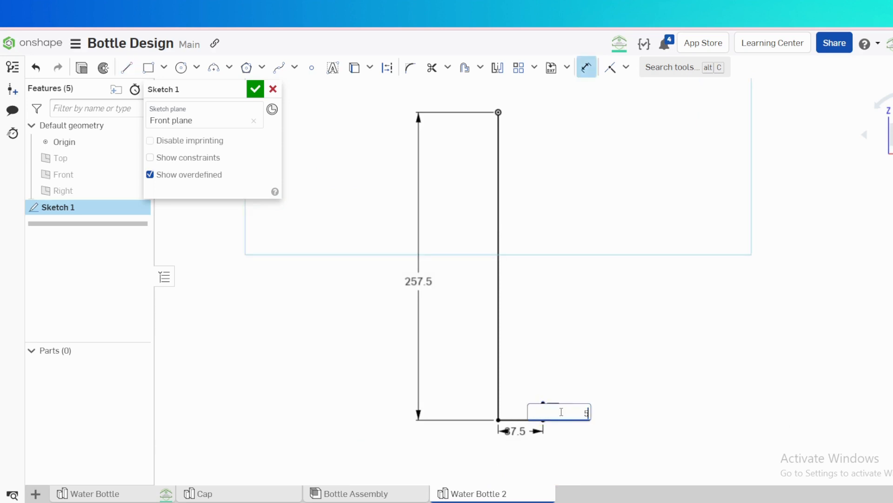
type("5")
key("Return")
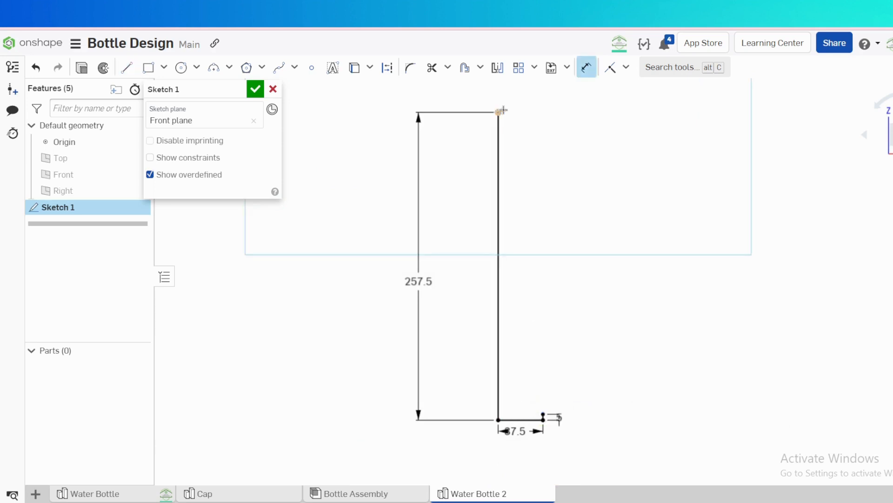
- Draw a stepped line chain from the origin: about 59.5 mm across, 43.6 mm down, 34.7 mm across and 27.9 mm down
key("l")
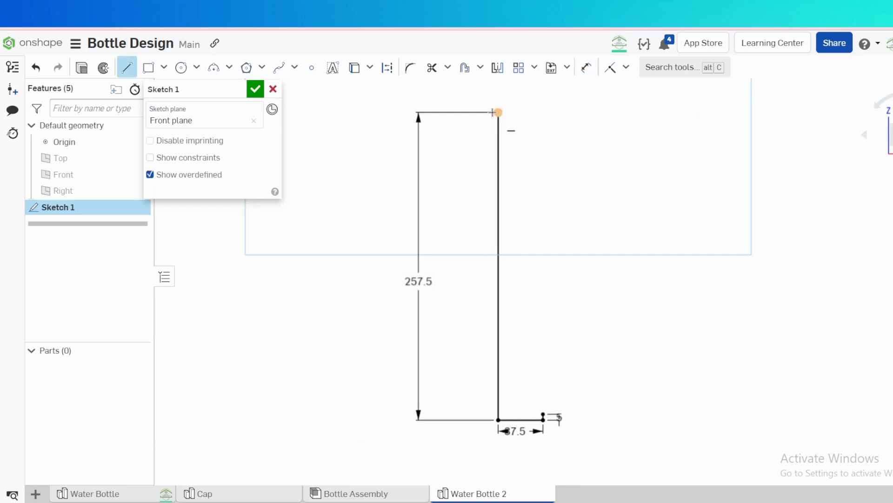
left_click(495, 112)
left_click(569, 112)
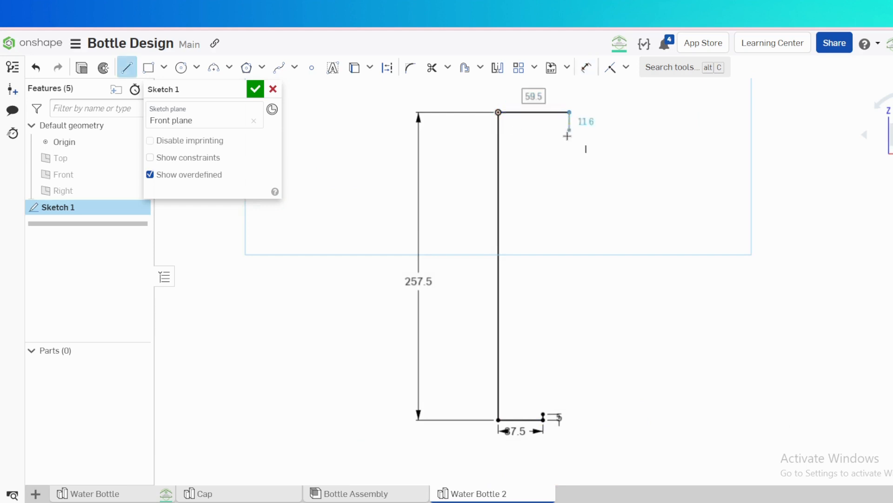
left_click(569, 164)
left_click(611, 165)
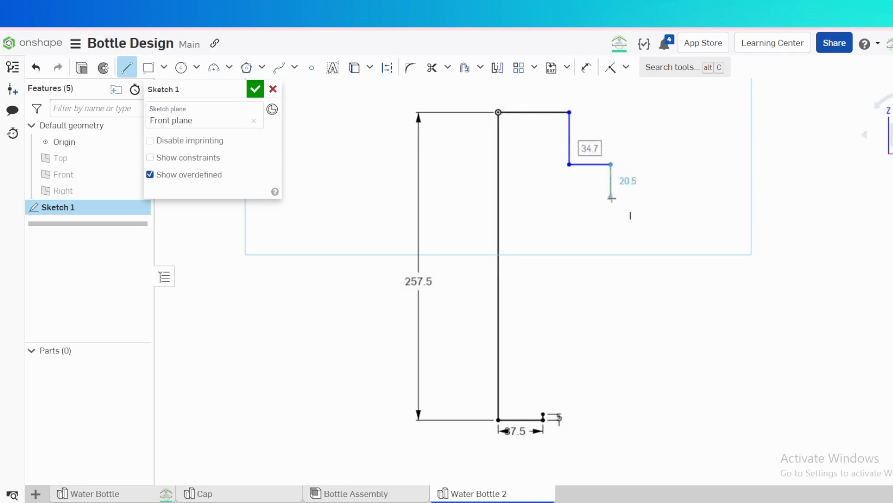
left_click(611, 198)
key("Escape")
- Dimension the top horizontal line's length as 21.5 mm
key("u")
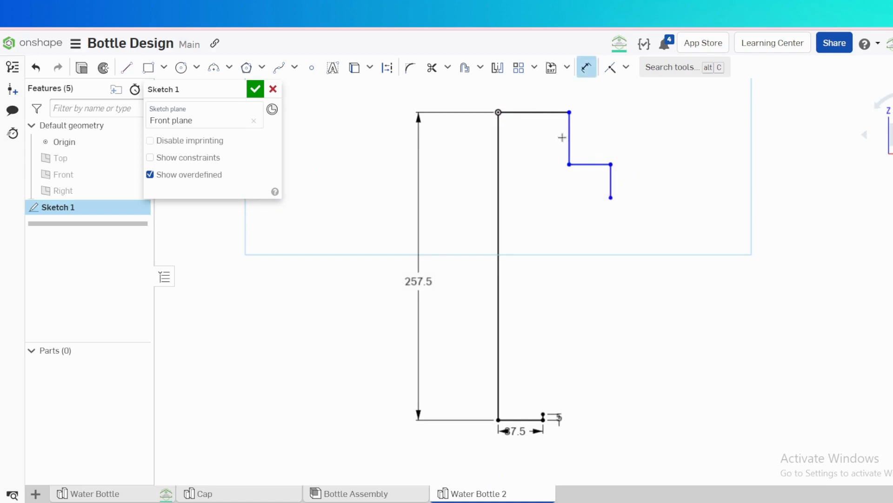
left_click(538, 112)
left_click(535, 96)
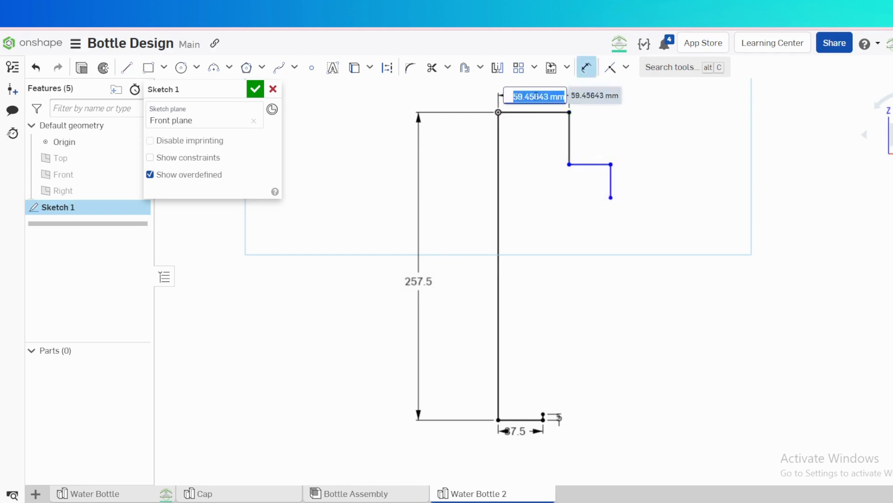
type("21.5")
key("Return")
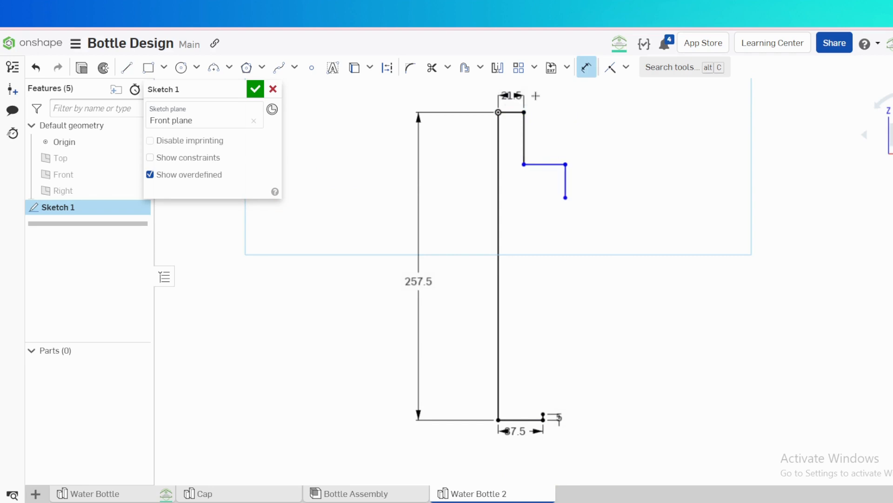
- Dimension the upper vertical neck line's length as 22.5 mm
left_click(522, 124)
left_click(549, 125)
type("22")
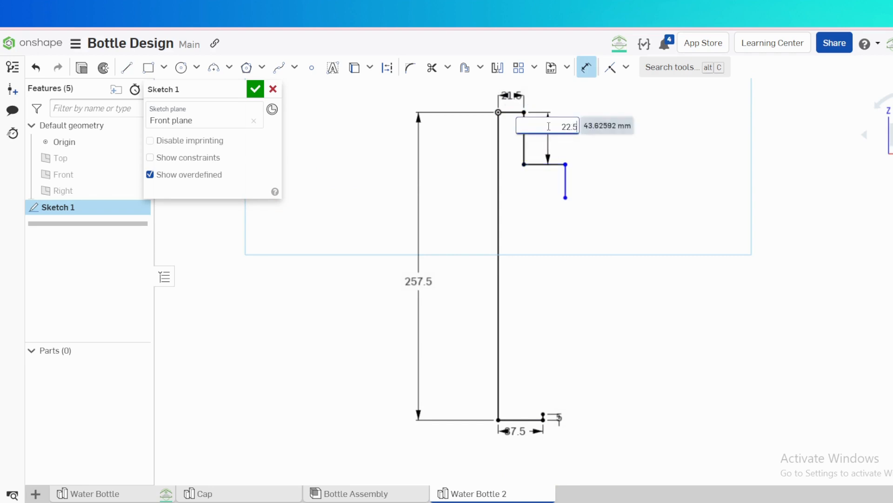
type(".5")
key("Return")
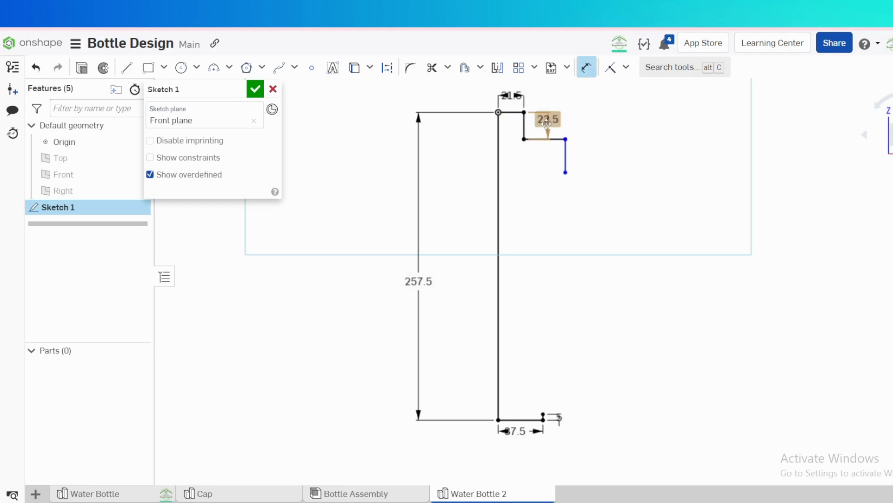
- Dimension the distance between the long vertical line and the lower neck line as 24.5 mm
left_click(566, 152)
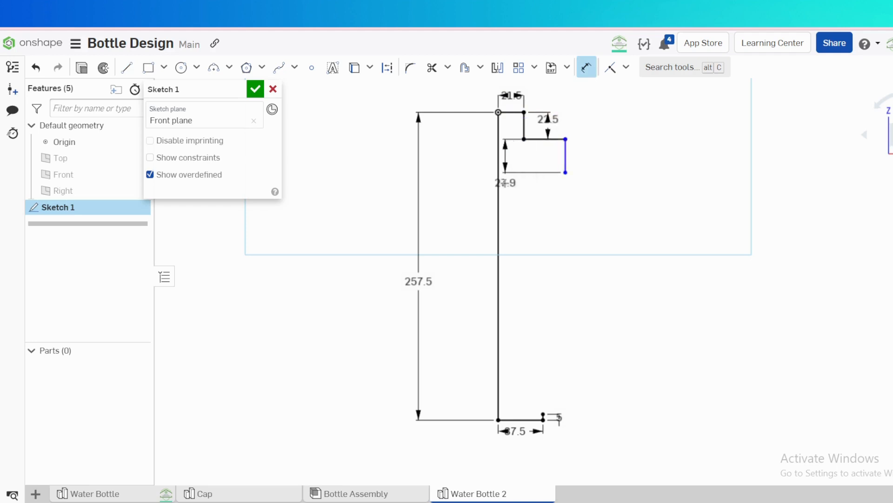
left_click(499, 184)
left_click(526, 180)
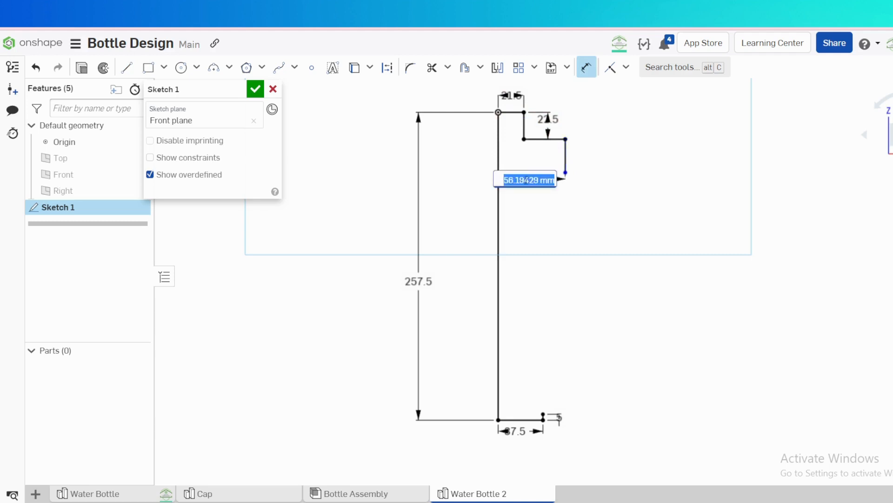
type("24.5")
key("Return")
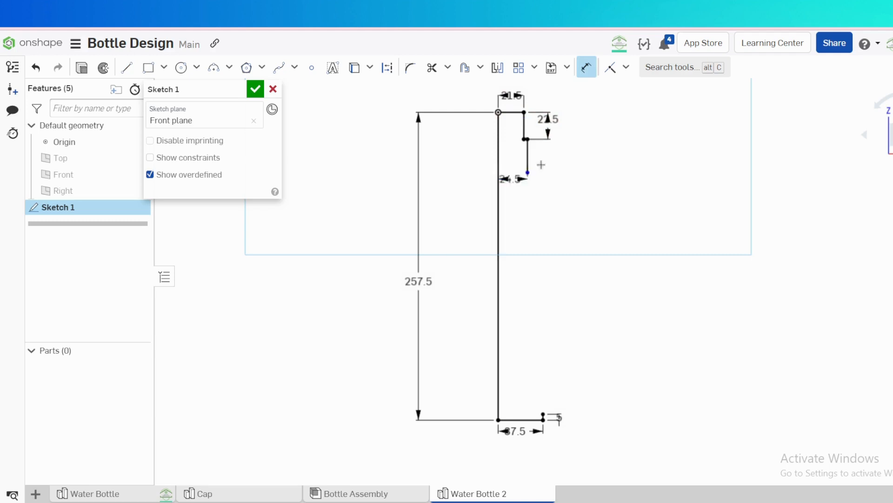
- Dimension the lower neck line's length as 4 mm and move the base line's 37.5 mm dimension text outside its arrows
scroll(558, 117, "up", 3)
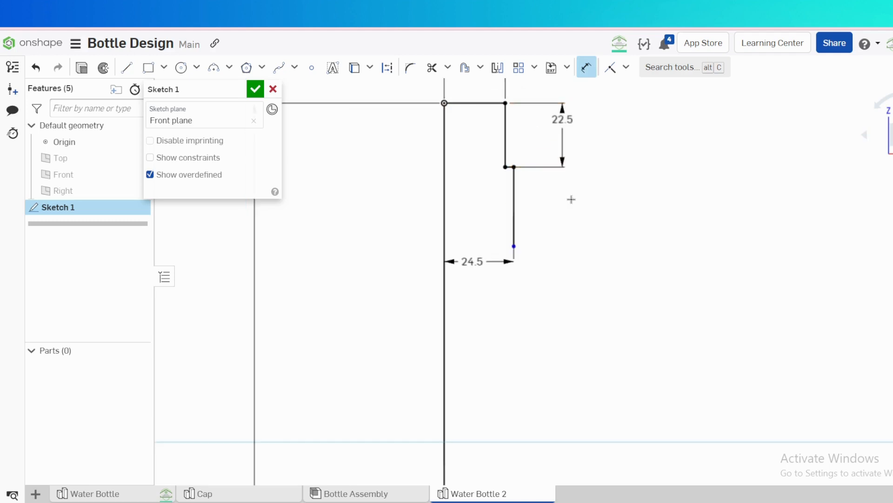
left_click(514, 205)
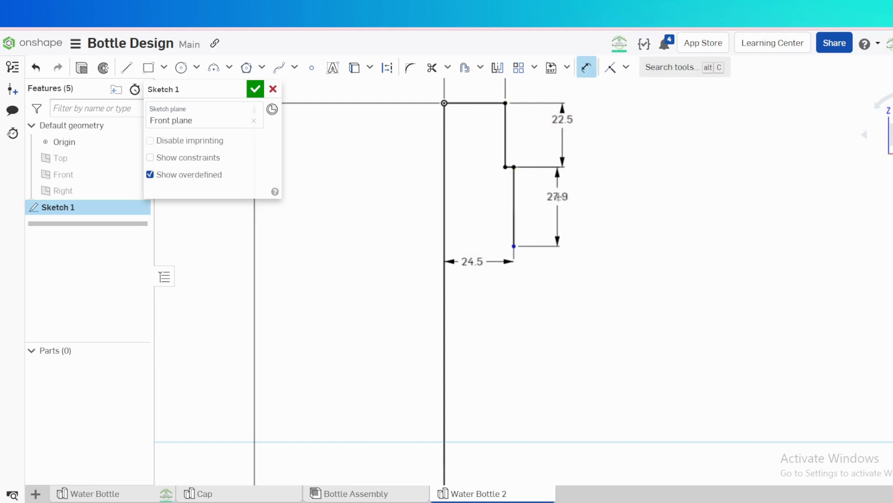
left_click(561, 196)
type("4")
key("Return")
scroll(604, 216, "down", 5)
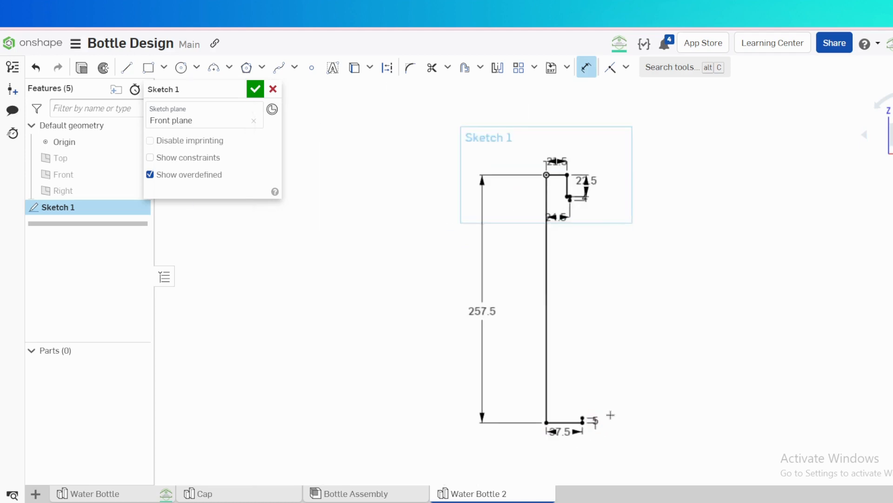
key("Escape")
left_click_drag(560, 431, 510, 444)
- Close the profile with a spline from the lower neck line's end through three outward points to the short base line's upper end
scroll(581, 218, "up", 3)
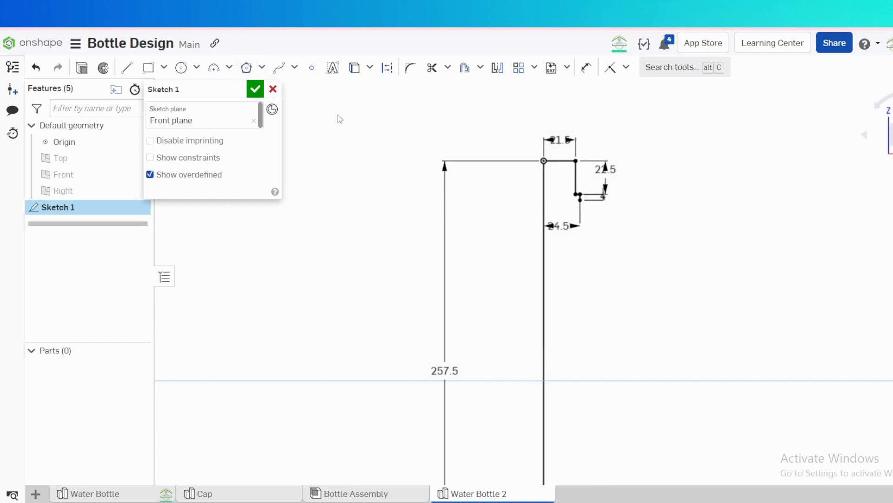
key("s")
left_click(371, 135)
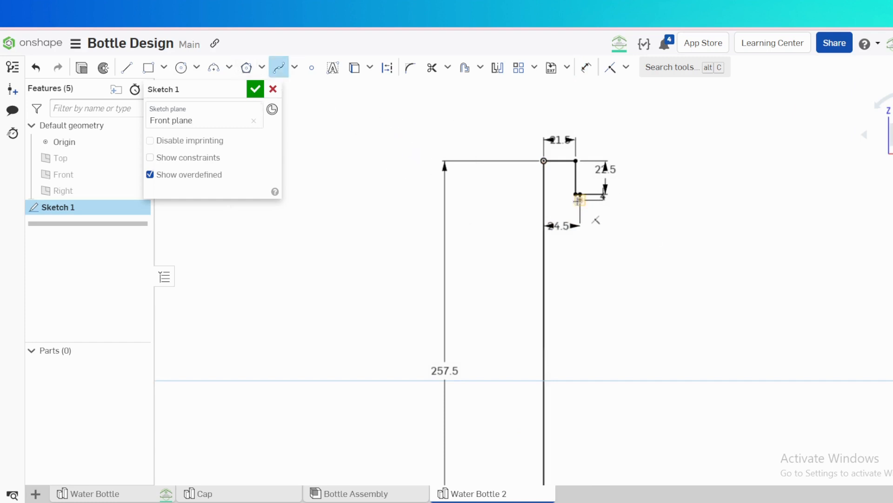
left_click(579, 200)
left_click(615, 241)
left_click(622, 373)
scroll(621, 370, "down", 5)
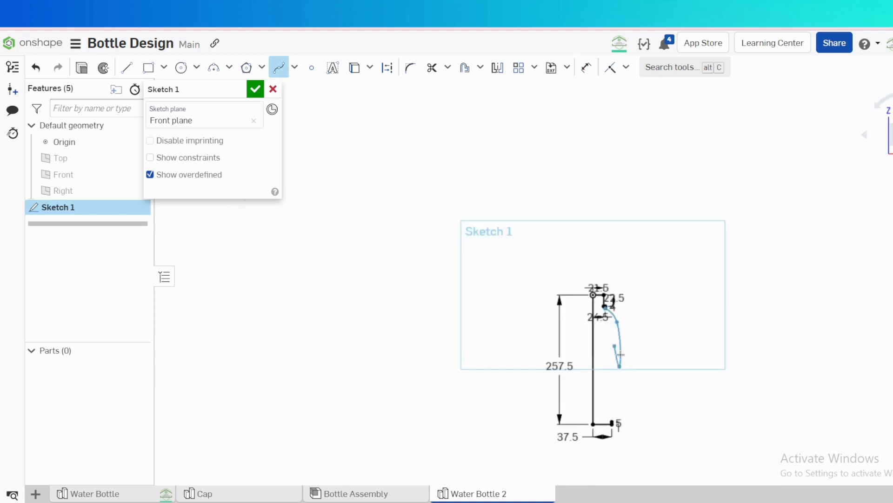
scroll(618, 396, "up", 5)
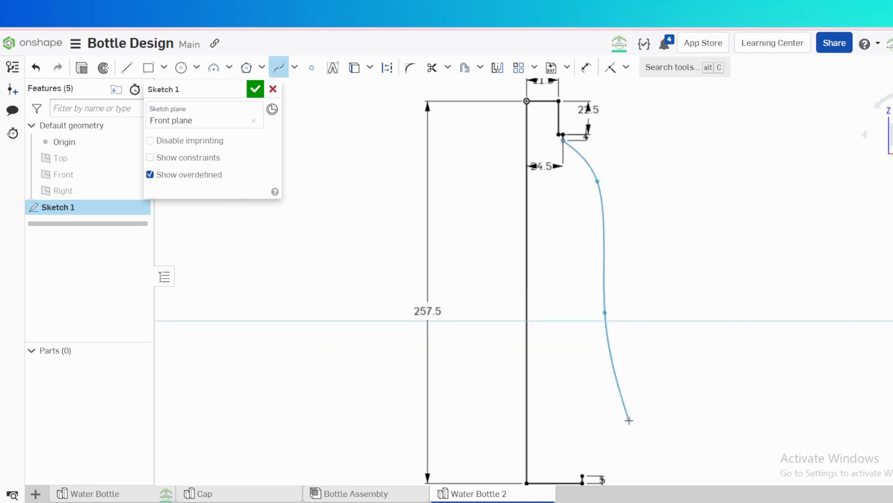
left_click(620, 400)
scroll(623, 410, "down", 3)
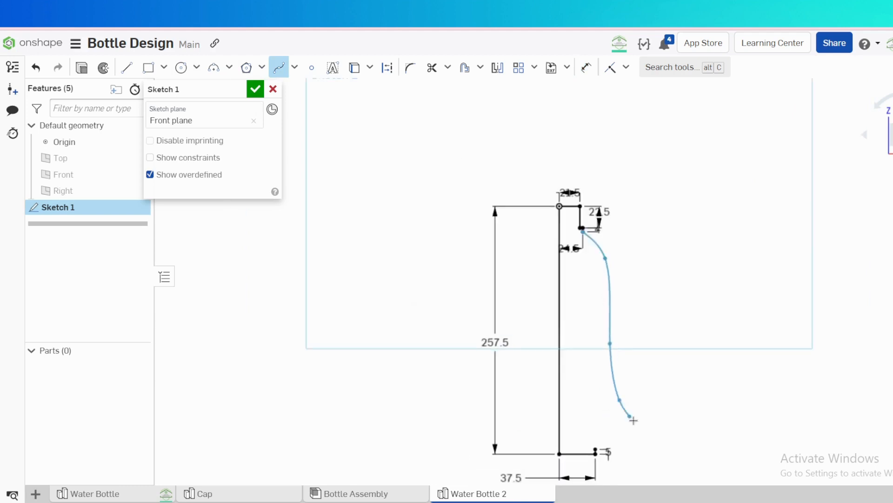
scroll(613, 446, "up", 8)
left_click(548, 452)
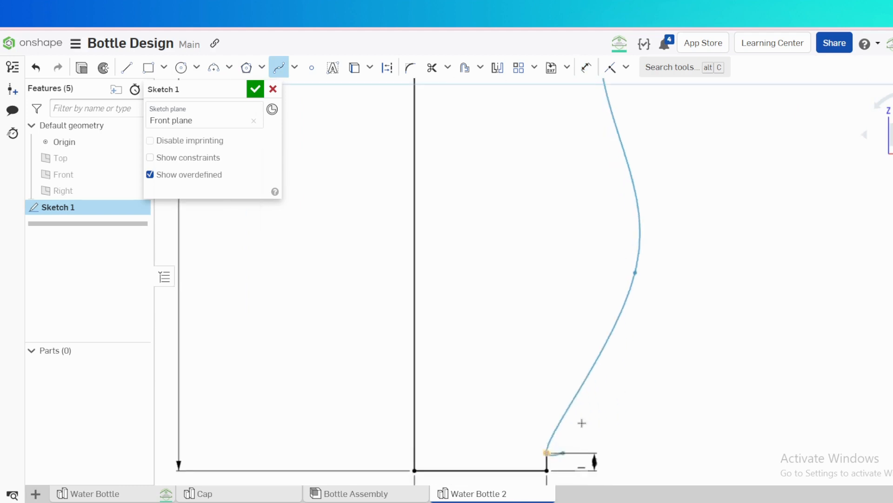
scroll(658, 321, "down", 4)
scroll(666, 204, "down", 2)
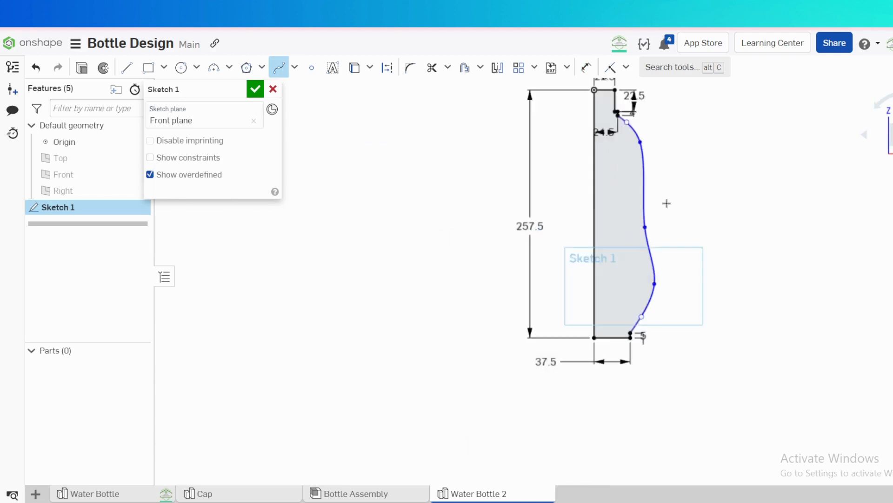
scroll(643, 128, "up", 3)
key("Escape")
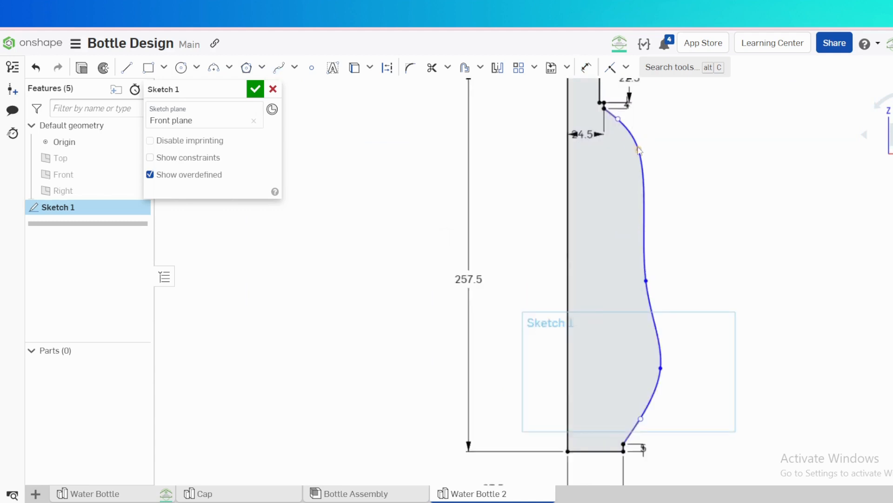
- Move the spline's uppermost intermediate point down along the curve and dimension the upper end's tangent handle as 8 mm
left_click_drag(638, 149, 641, 185)
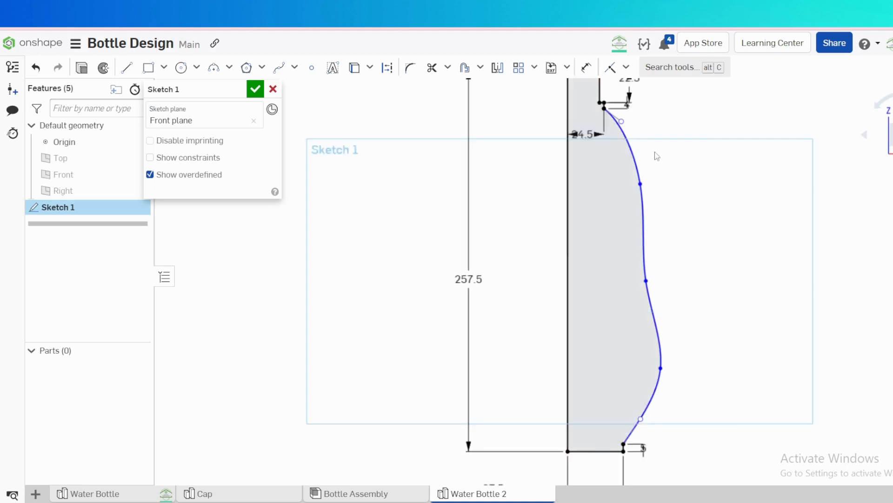
scroll(642, 163, "up", 5)
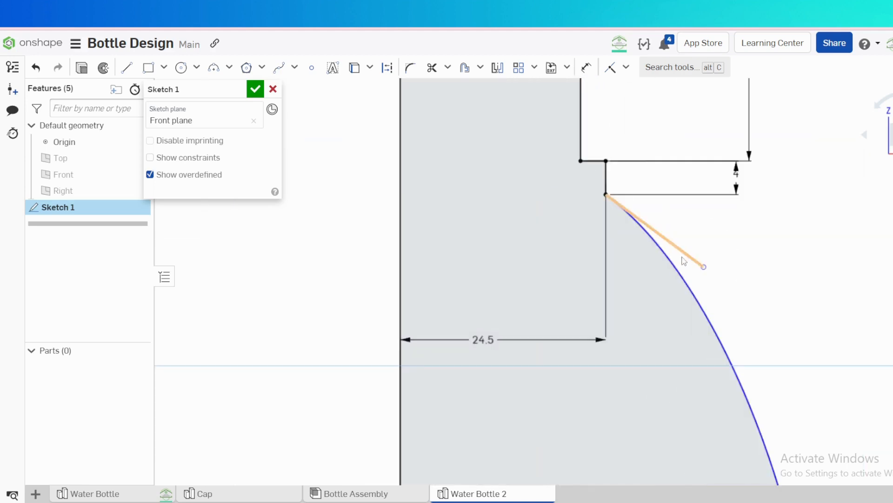
key("d")
left_click(664, 236)
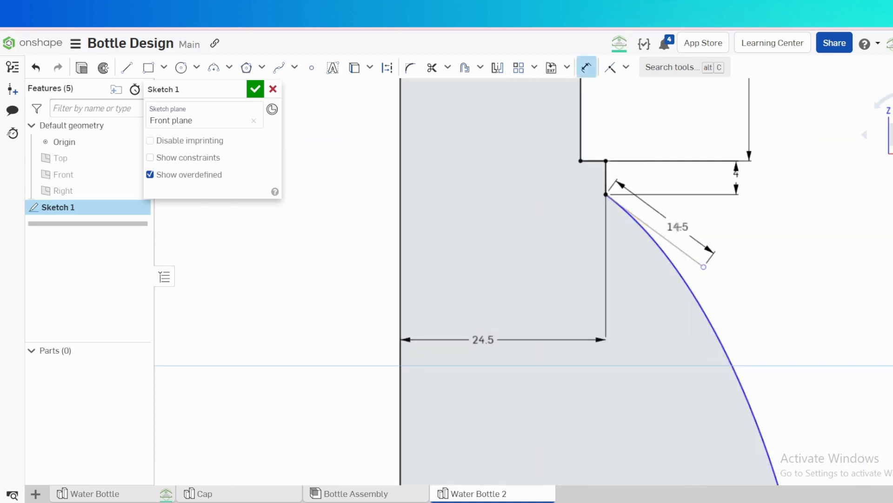
left_click(678, 226)
type("8")
key("Return")
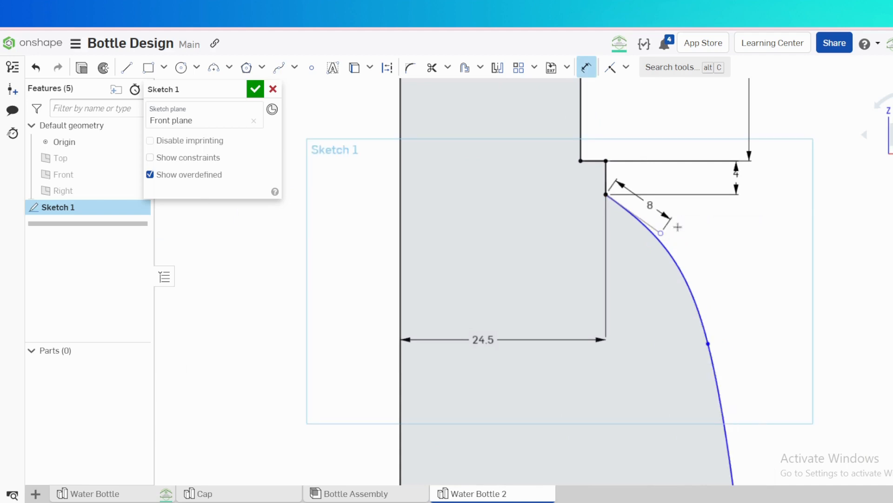
- Dimension the angle between the 4 mm neck line and the spline's upper tangent handle as 120°
left_click(605, 174)
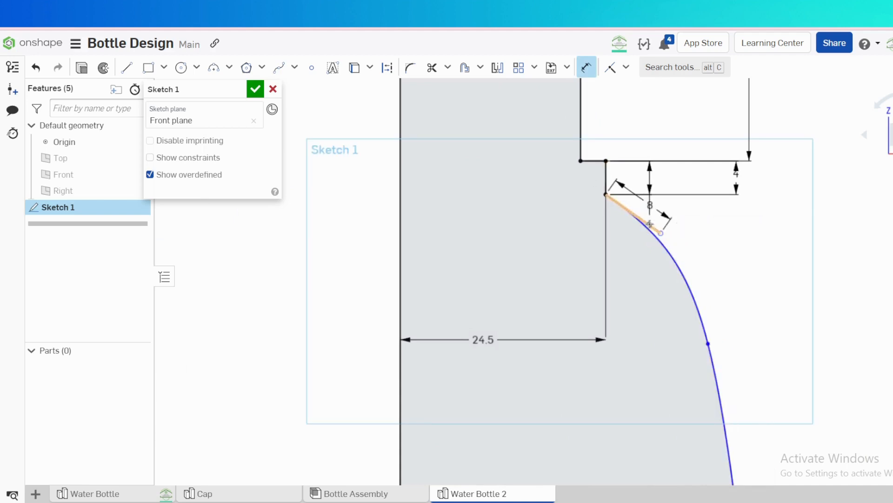
left_click(649, 226)
left_click(664, 179)
type("12")
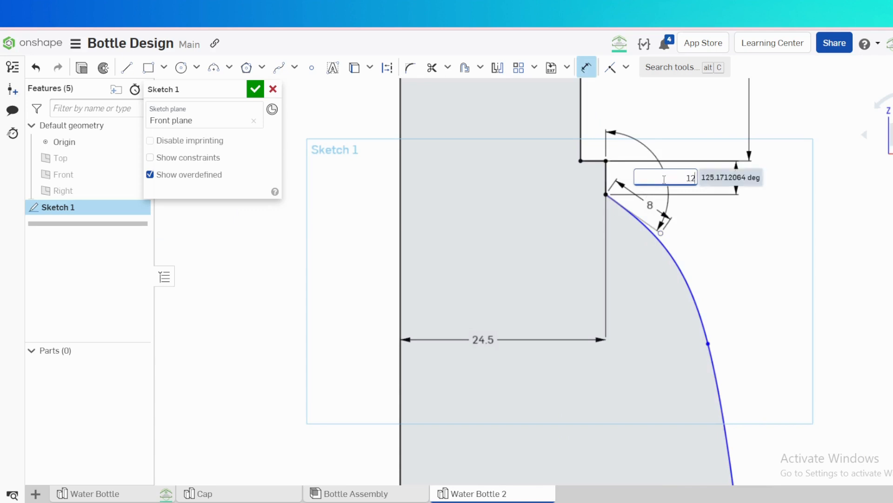
type("0")
key("Return")
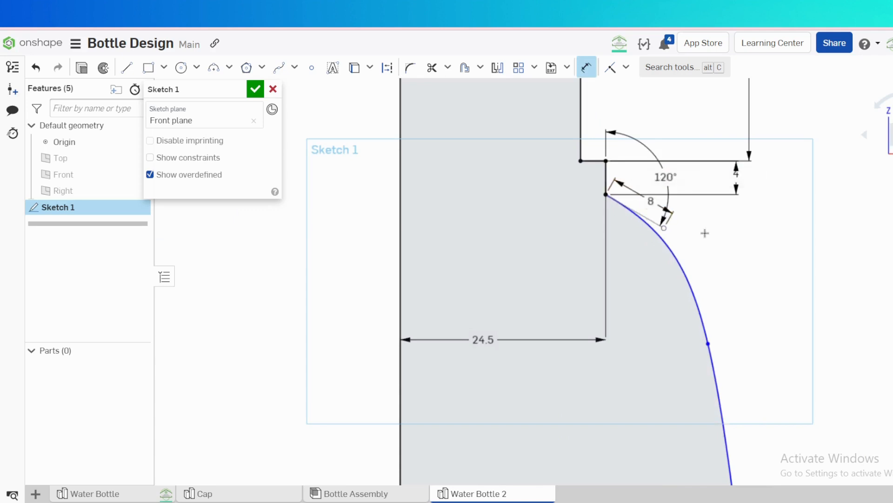
left_click(709, 340)
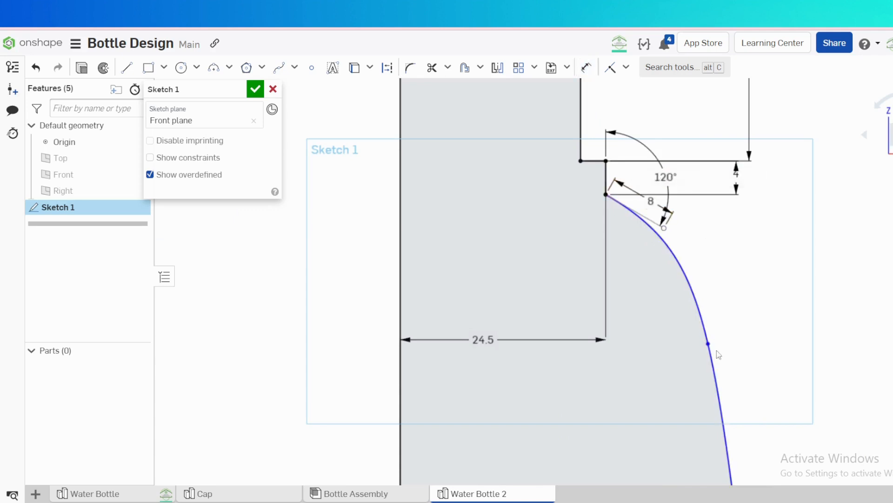
- Dimension the horizontal distance from the vertical centre line to the spline's uppermost intermediate point as 42 mm
left_click(401, 363)
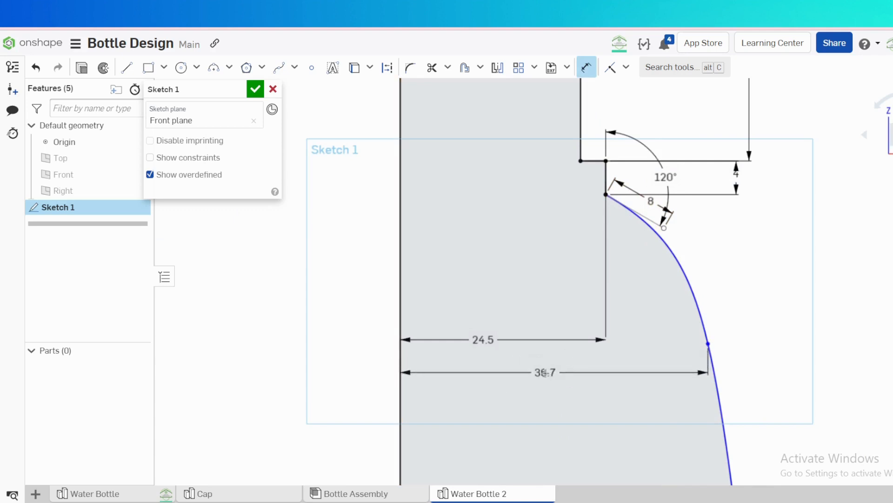
left_click(544, 373)
type("42")
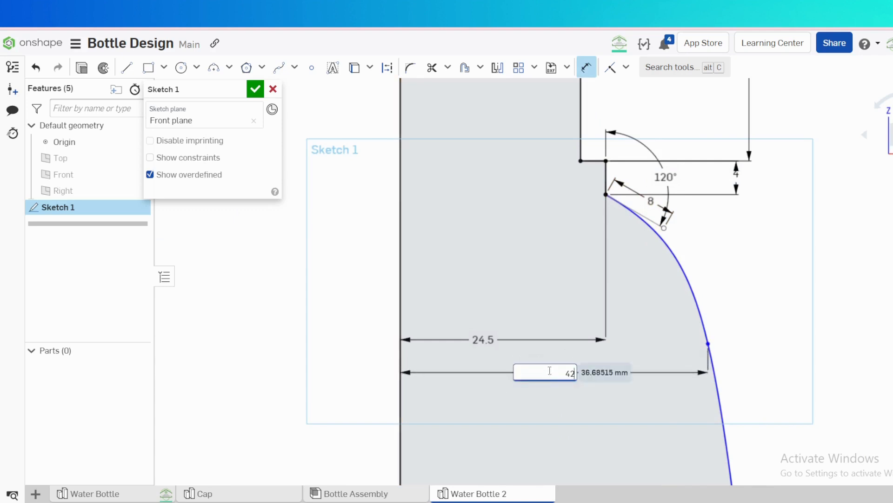
key("Return")
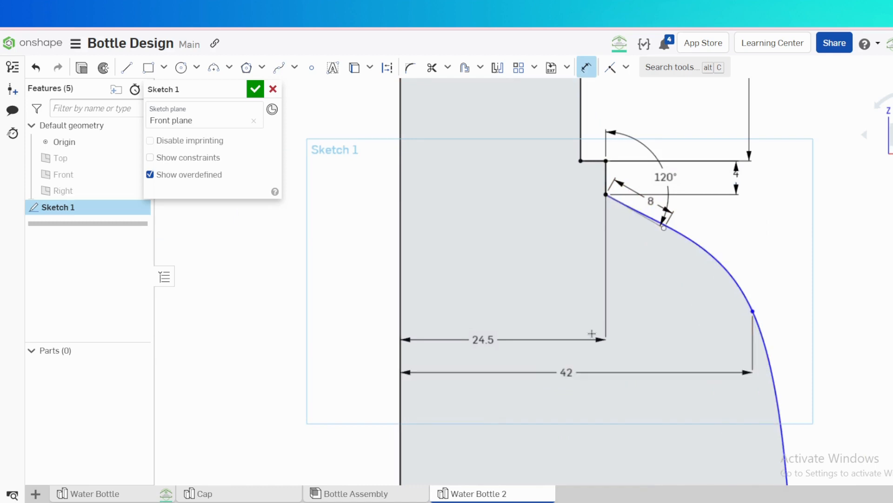
- Draw a horizontal construction line from the spline's uppermost intermediate point to the vertical centre line
key("l")
mouse_move(753, 312)
left_mouse_down()
mouse_move(509, 331)
mouse_move(400, 310)
left_mouse_up()
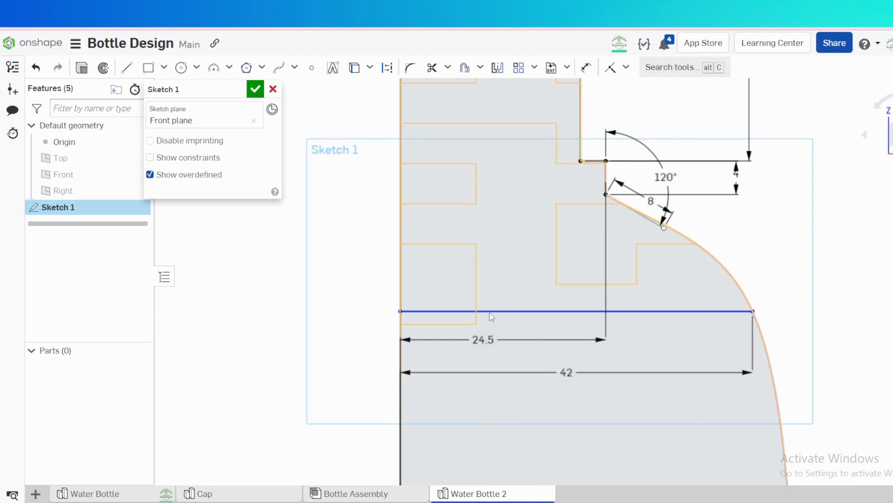
left_click(493, 311)
key("q")
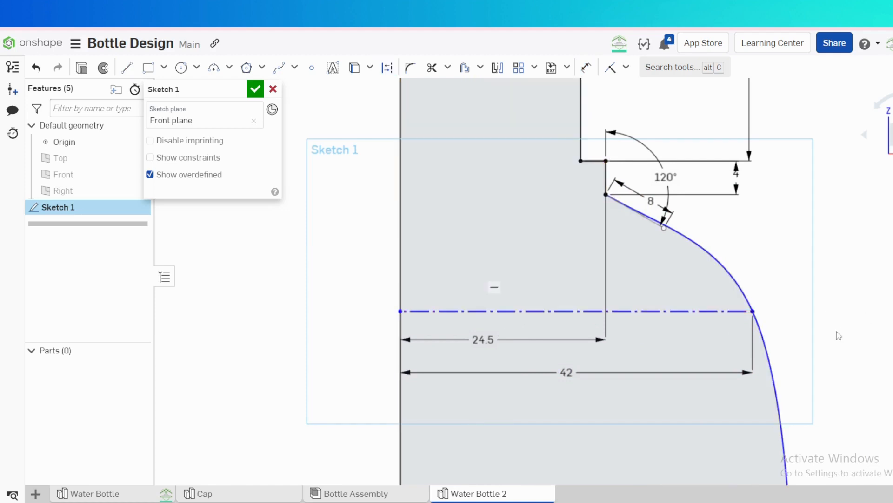
- Draw a construction line from the spline's middle intermediate point perpendicular to the vertical centre line
scroll(621, 321, "down", 5)
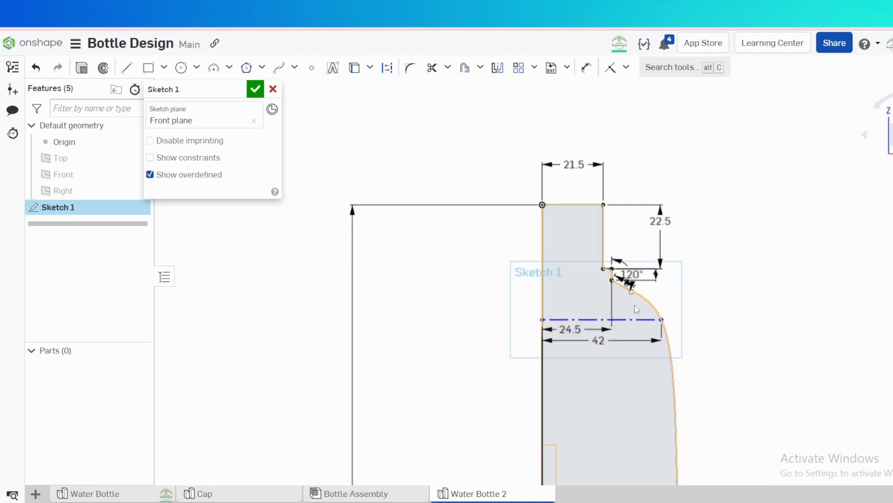
middle_click_drag(642, 423, 618, 380)
scroll(594, 402, "up", 3)
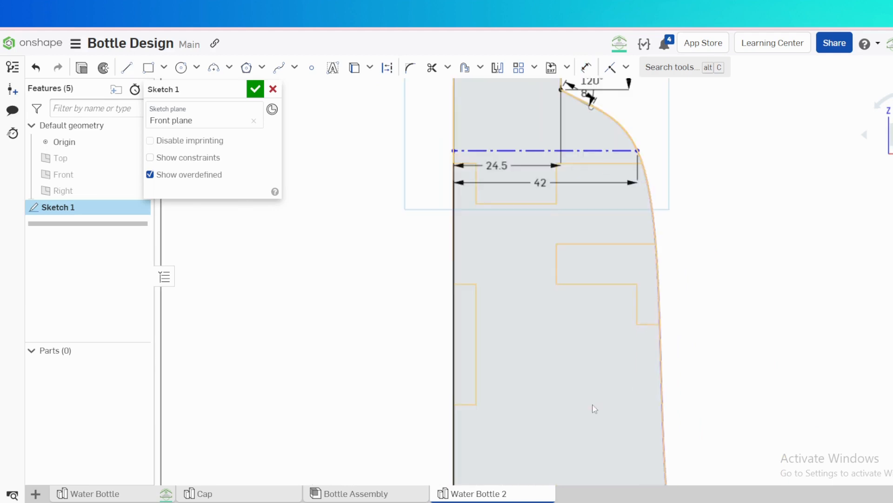
key("u")
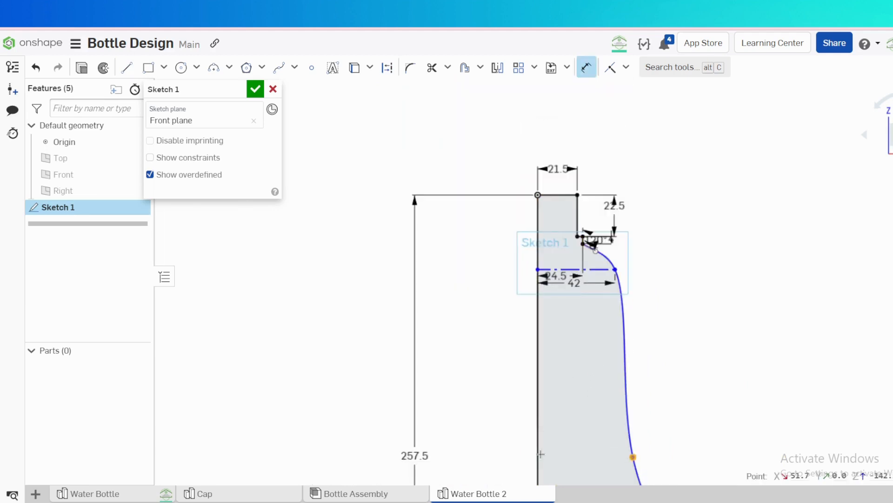
key("Escape")
key("l")
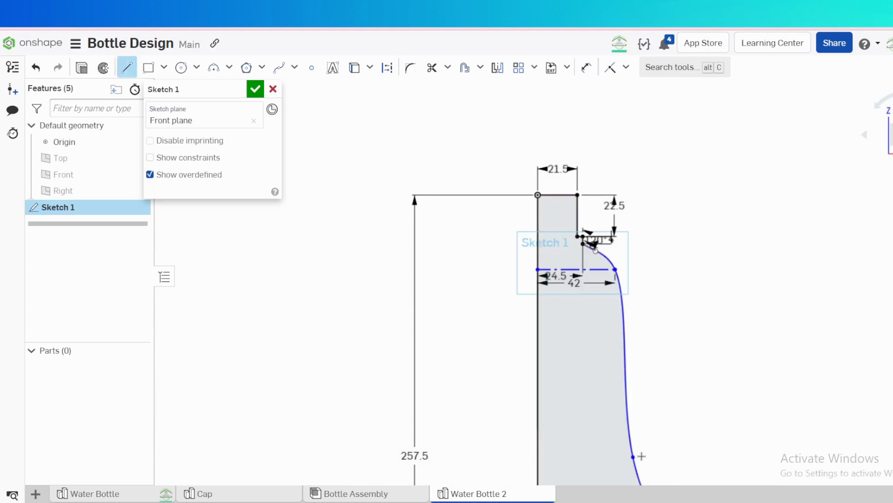
left_click(634, 456)
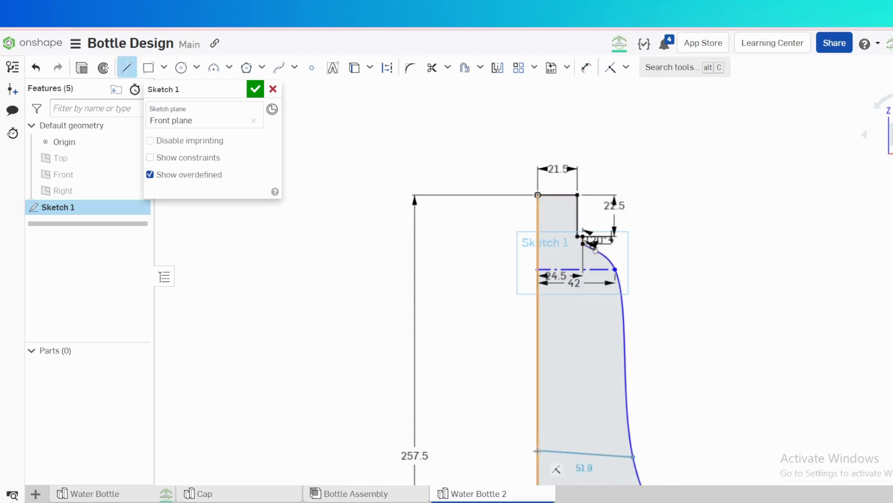
left_click(537, 452)
key("Escape")
left_click(595, 457)
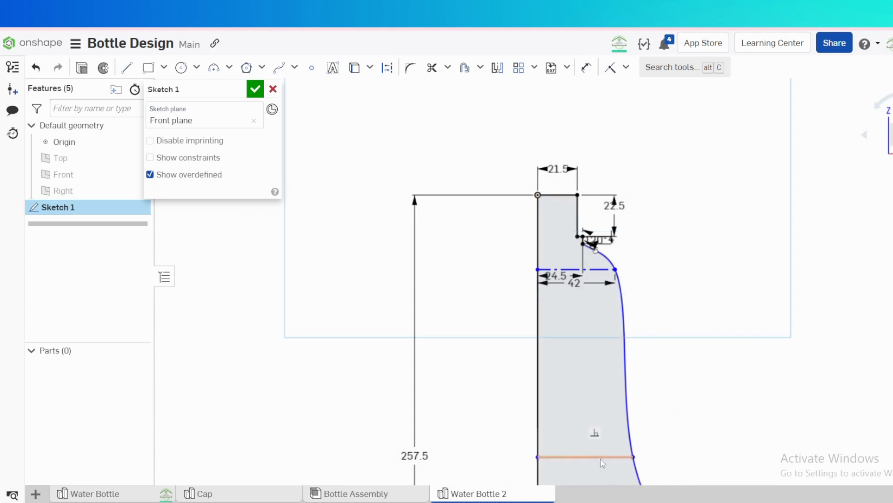
key("h")
key("q")
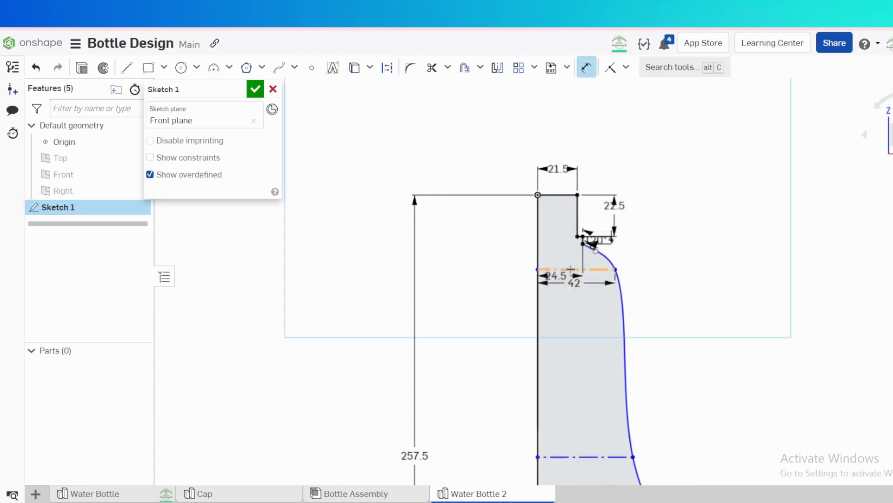
- Dimension the vertical distance between the two horizontal construction lines as 78 mm
left_click(572, 457)
left_click(558, 269)
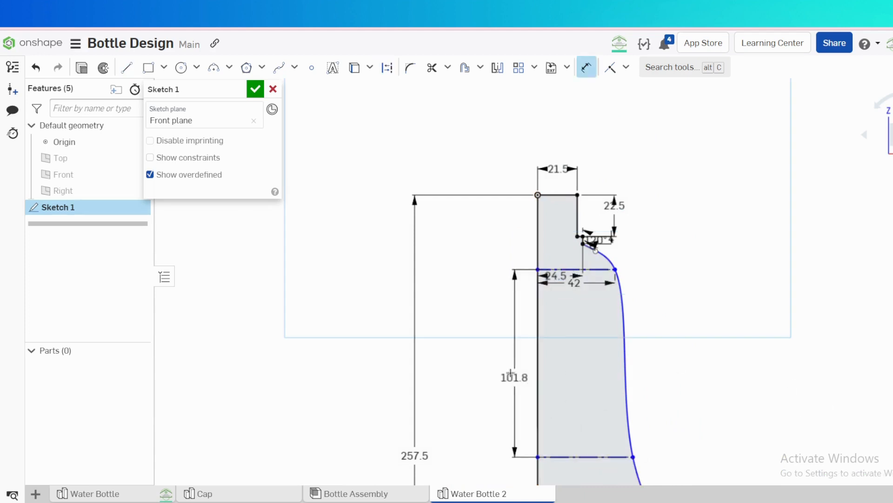
left_click(509, 368)
type("78")
key("Return")
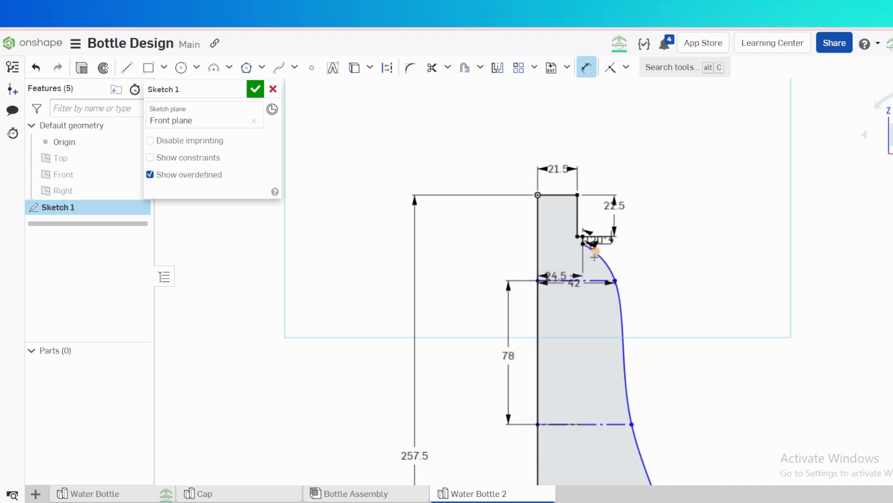
- Dimension the vertical distance from the spline's upper end at the neck to the lower construction line as 116 mm
scroll(594, 257, "up", 5)
scroll(567, 227, "down", 4)
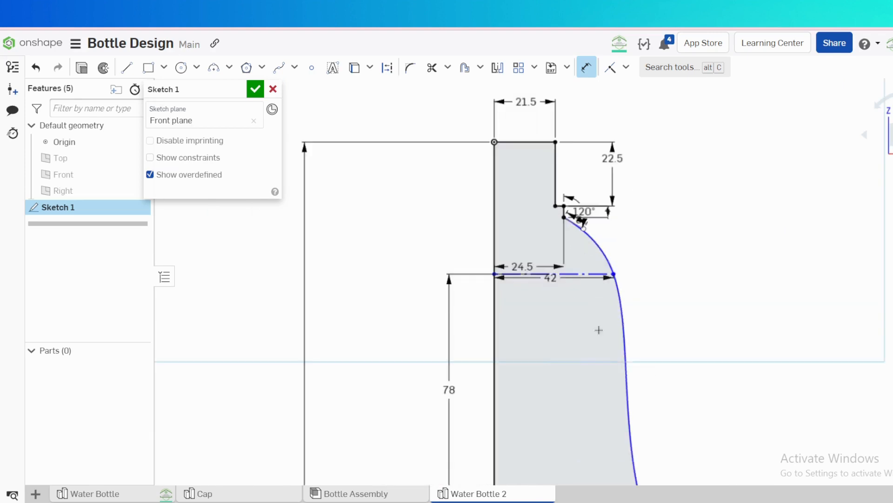
scroll(599, 330, "down", 4)
left_click(582, 419)
key("d")
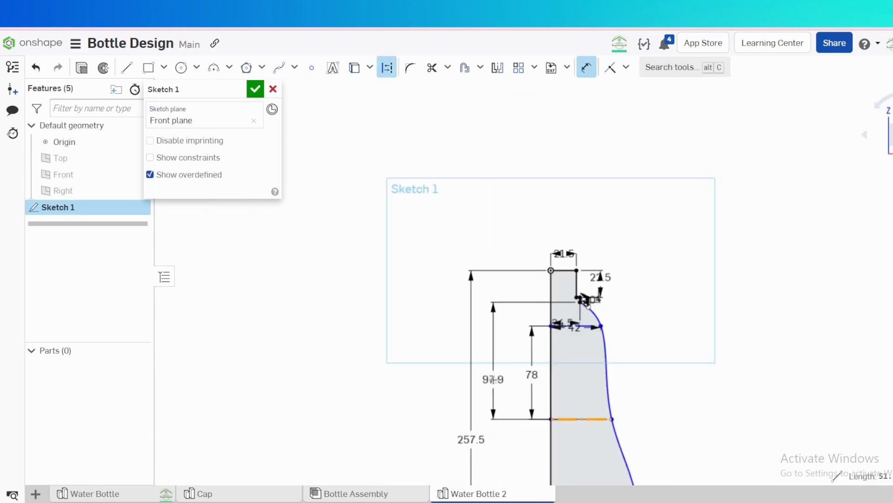
left_click(490, 379)
type("116")
key("Escape")
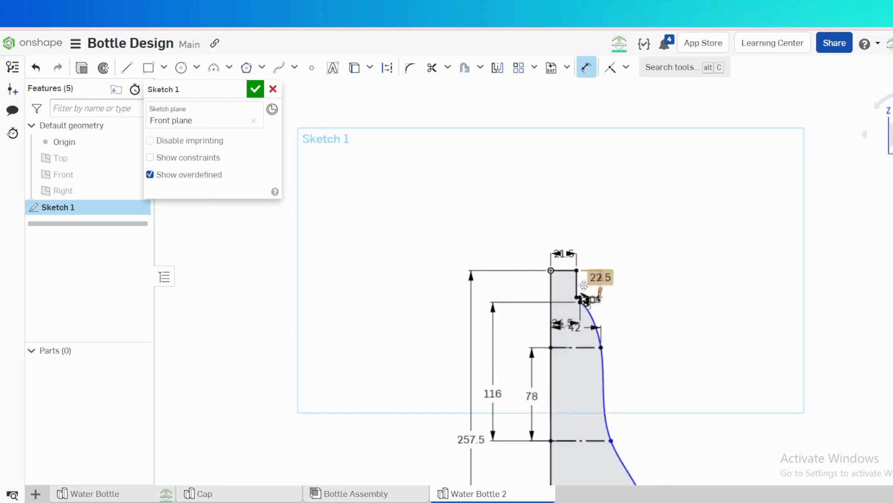
- Try to add a tangent constraint between the spline and its upper tangent handle
scroll(583, 293, "up", 3)
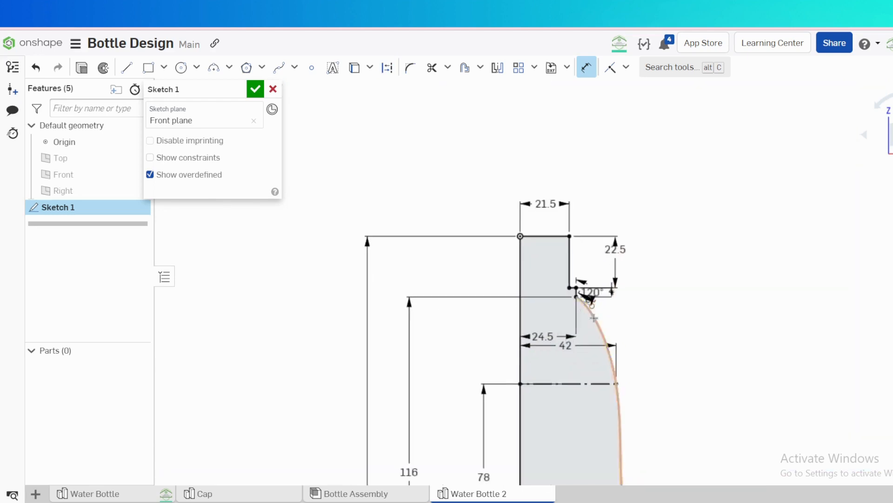
scroll(558, 279, "up", 5)
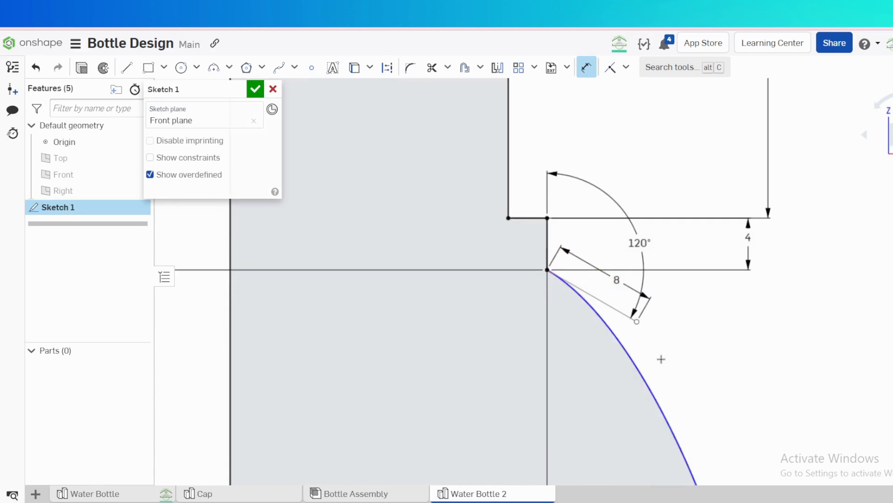
left_click(600, 301)
left_click(596, 312)
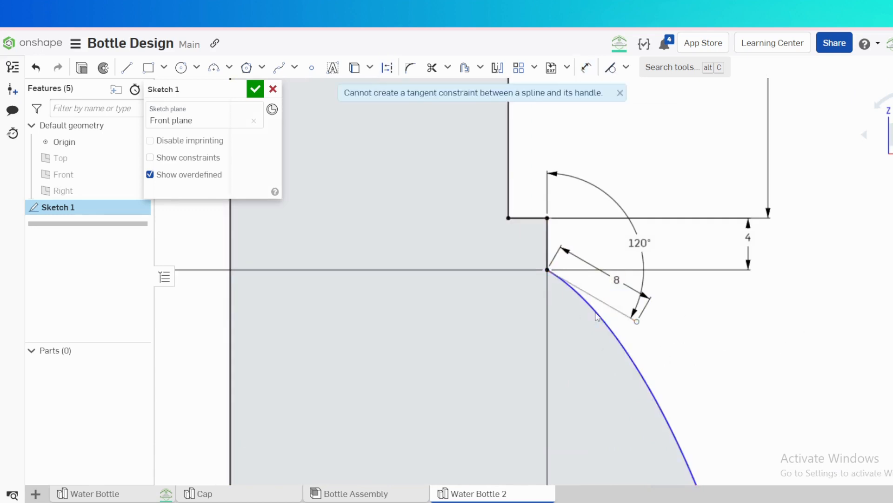
- Move the spline's lowest intermediate point inward and up, and place the 42 mm dimension below the upper construction line
scroll(595, 315, "down", 5)
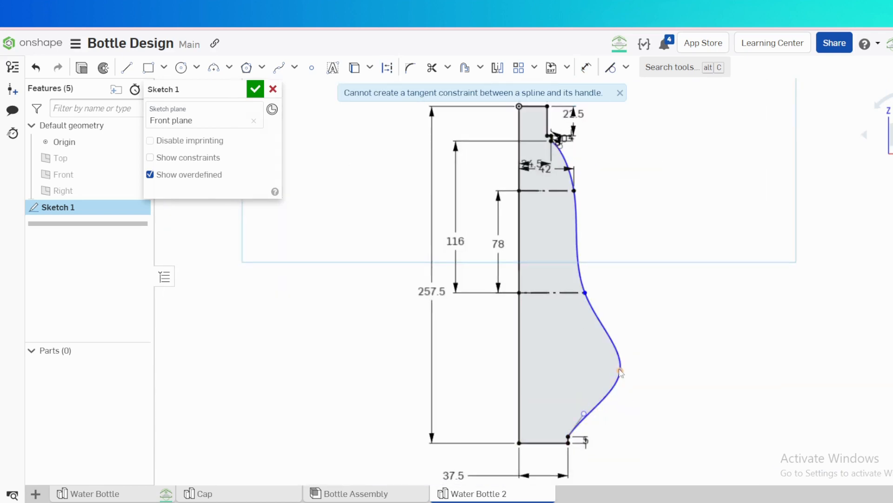
left_click_drag(620, 372, 579, 357)
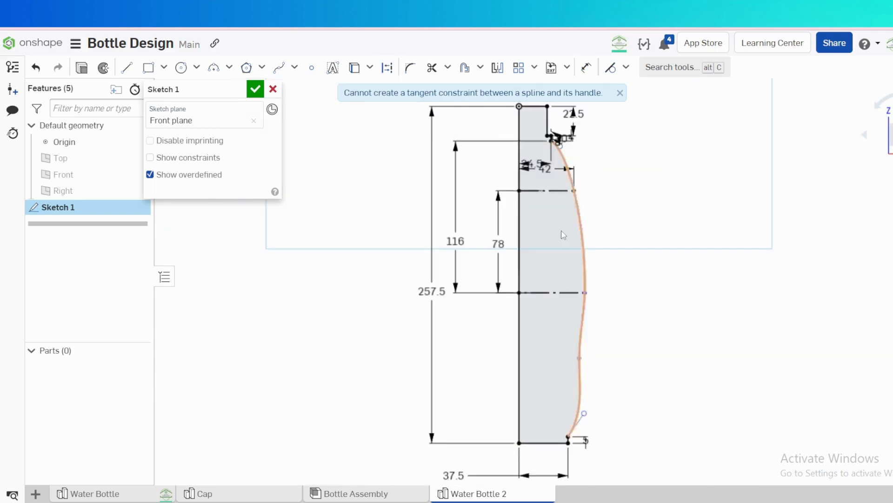
left_click_drag(545, 168, 548, 230)
- Dimension the length of the lower construction line as 37 mm
scroll(532, 298, "up", 4)
key("d")
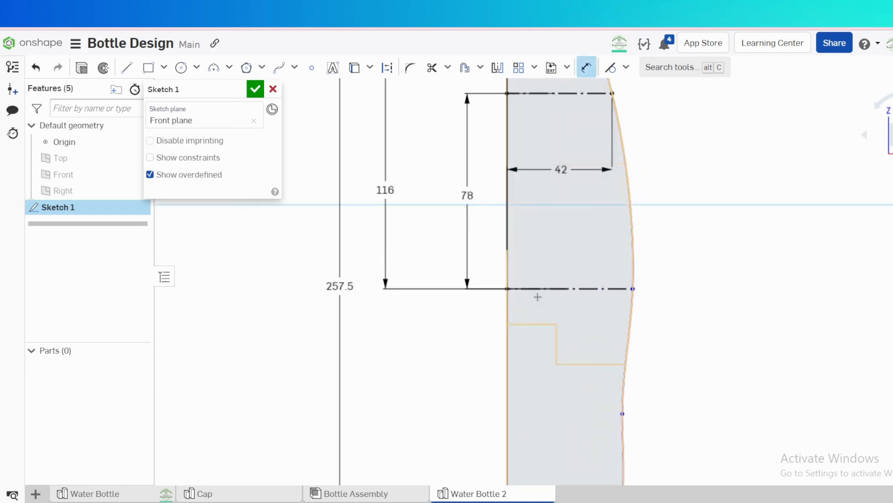
left_click(542, 288)
left_click(549, 266)
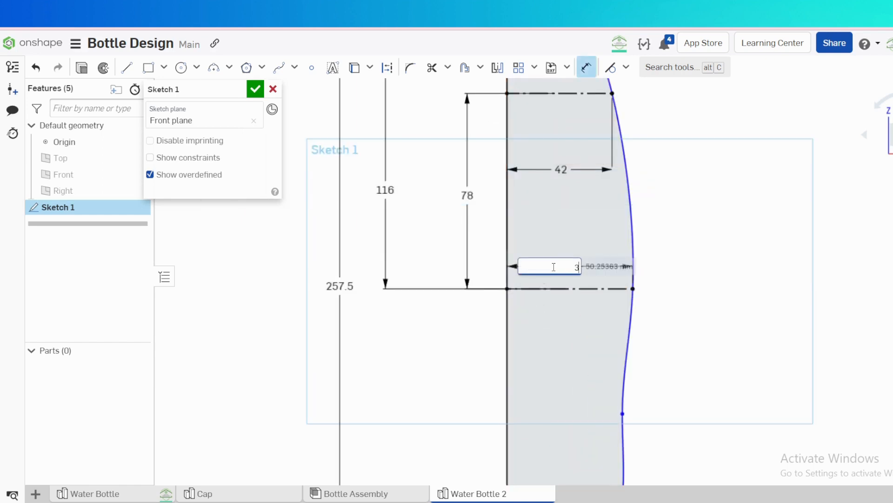
type("37")
key("Return")
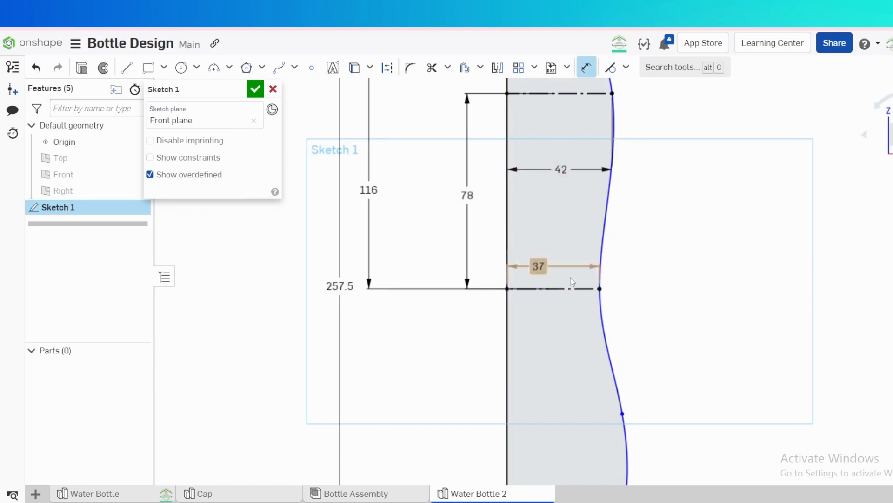
- Draw a horizontal construction line from the spline's lowest intermediate point to the vertical centre line
scroll(550, 314, "down", 2)
middle_click_drag(541, 382, 540, 339)
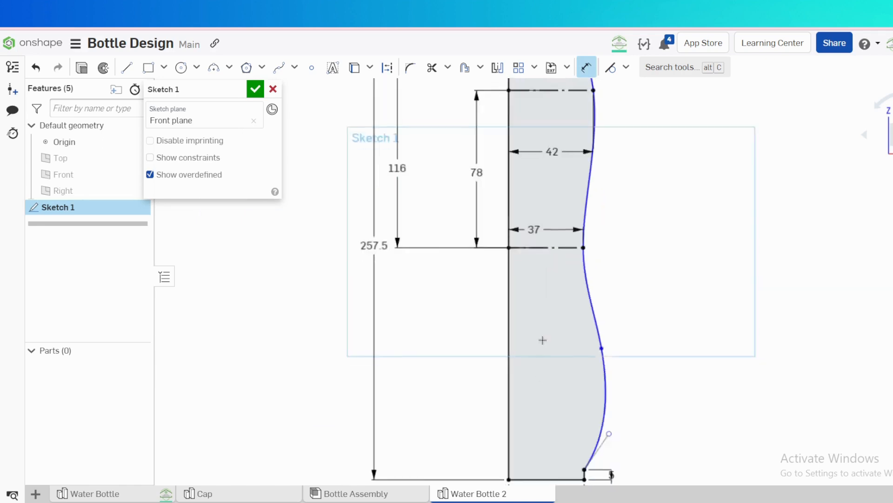
scroll(566, 363, "up", 2)
key("l")
left_click(624, 336)
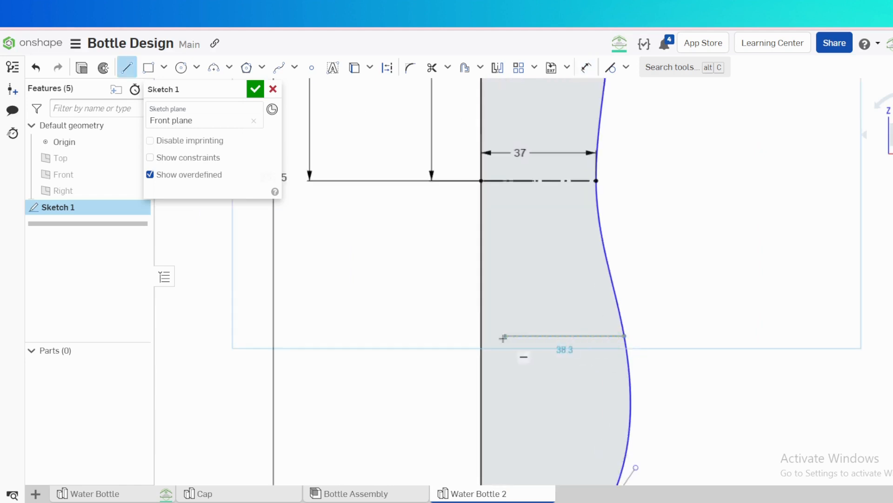
left_click(481, 336)
key("Escape")
left_click(556, 335)
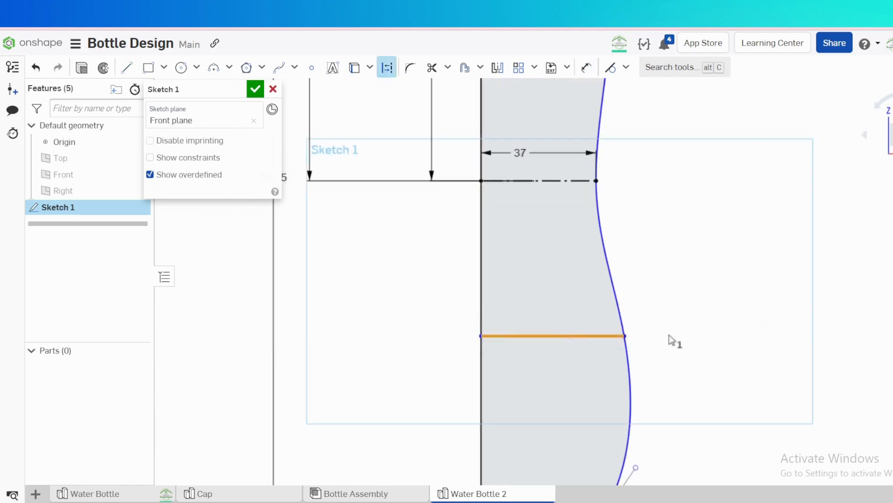
key("q")
key("u")
left_click(539, 182)
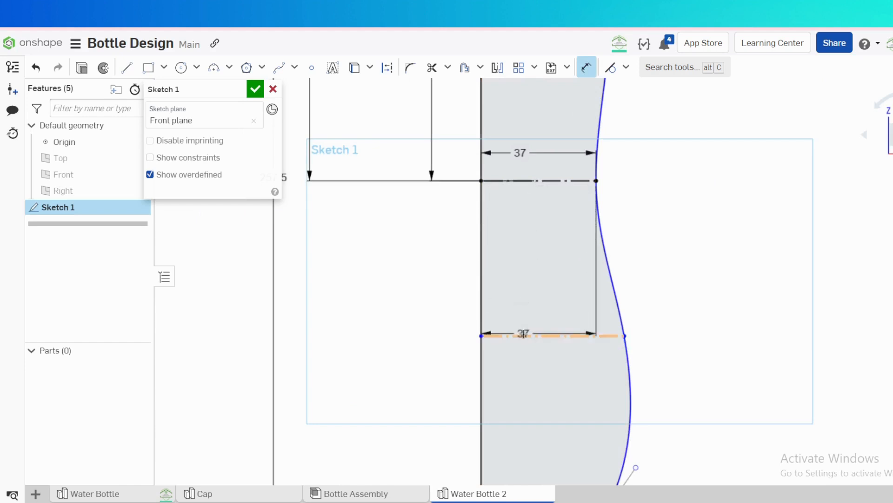
scroll(523, 335, "down", 4)
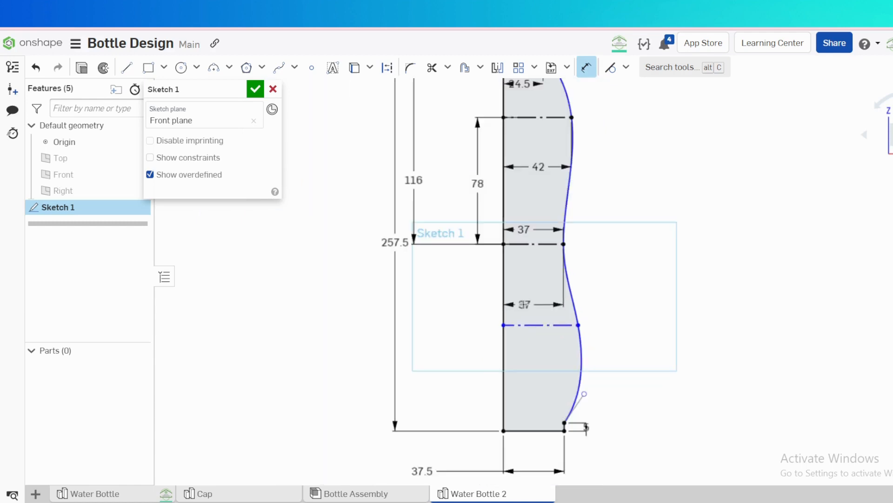
key("Escape")
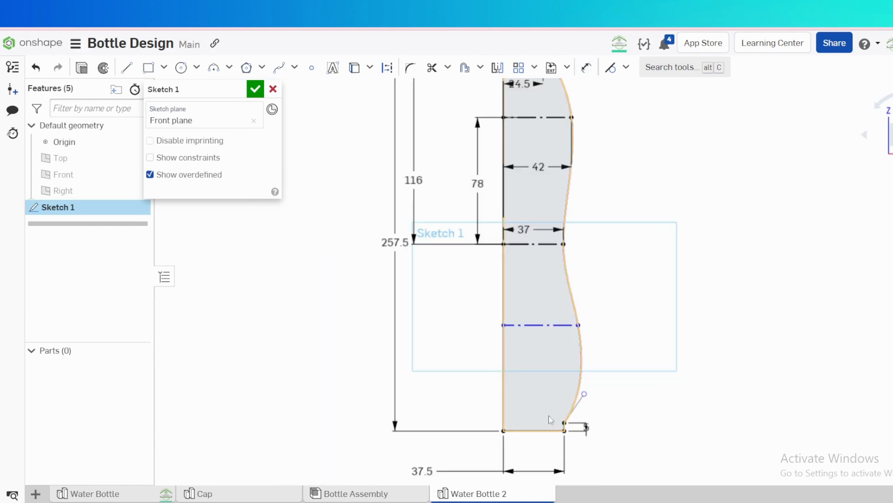
- Add a driven vertical dimension between the base line and the 37 mm construction line, placed beside the centre line
key("u")
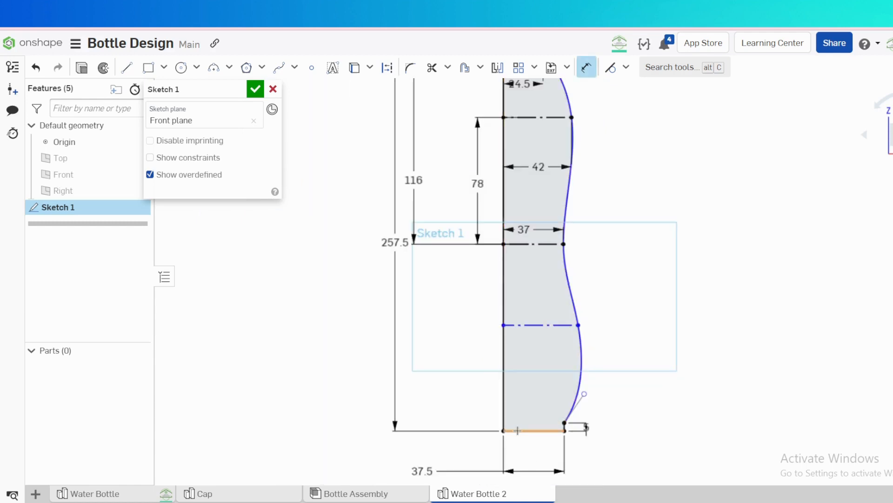
left_click_drag(518, 429, 536, 241)
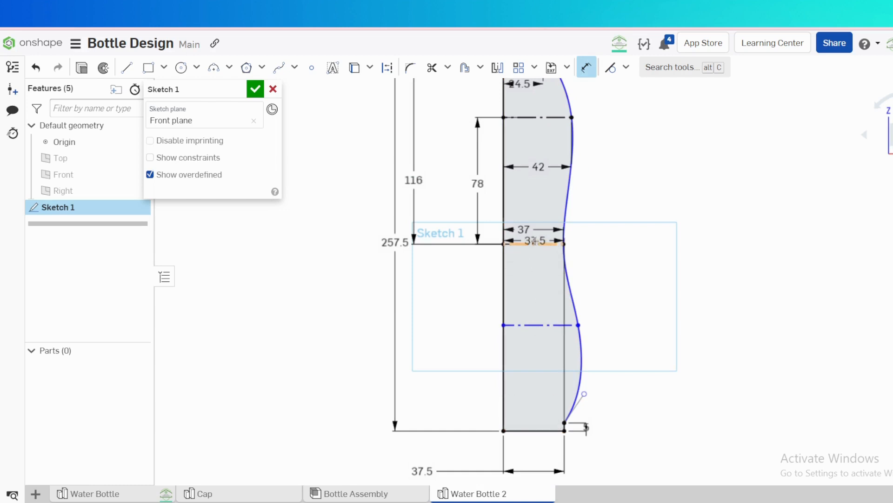
left_click(536, 240)
left_click(461, 321)
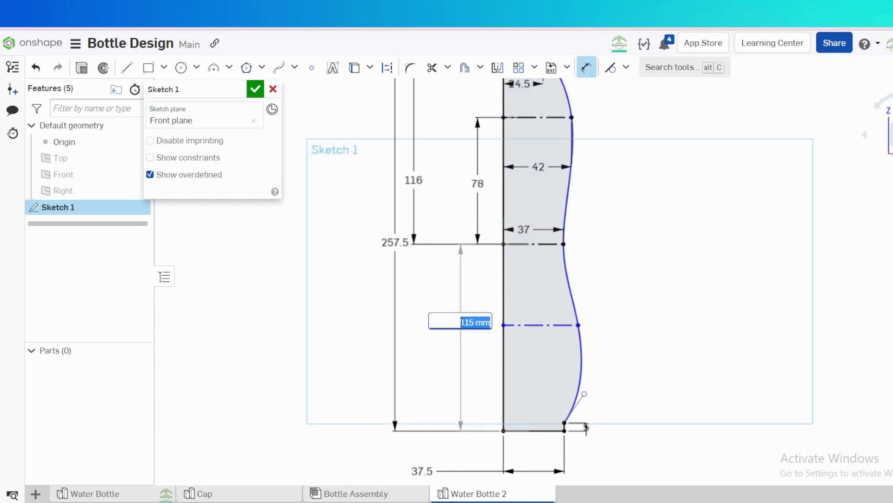
key("Return")
left_click_drag(469, 319, 471, 318)
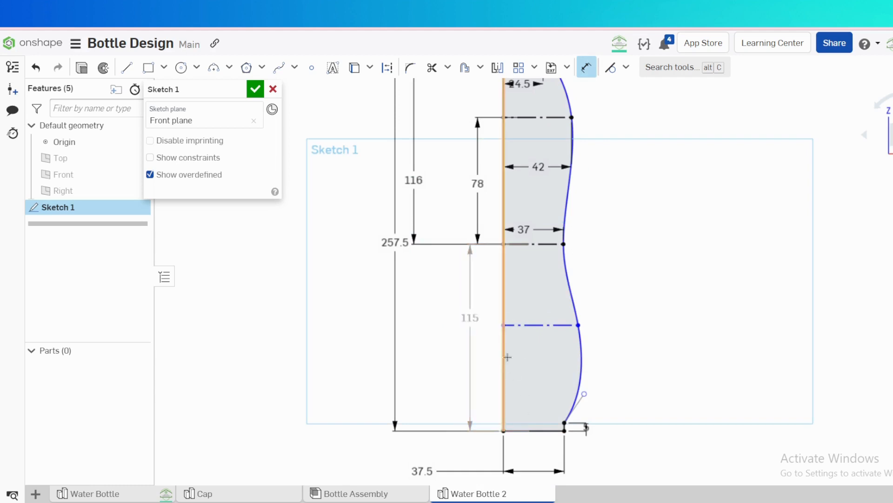
- Dimension the lowest construction line 35 mm above the base line, placing the dimension beside the vertical centre line
left_click(531, 325)
left_click(524, 429)
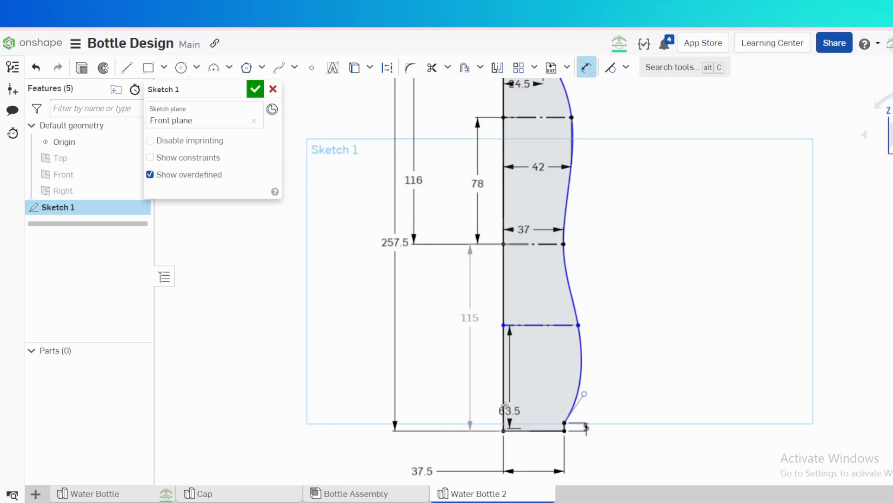
left_click(488, 397)
type("3")
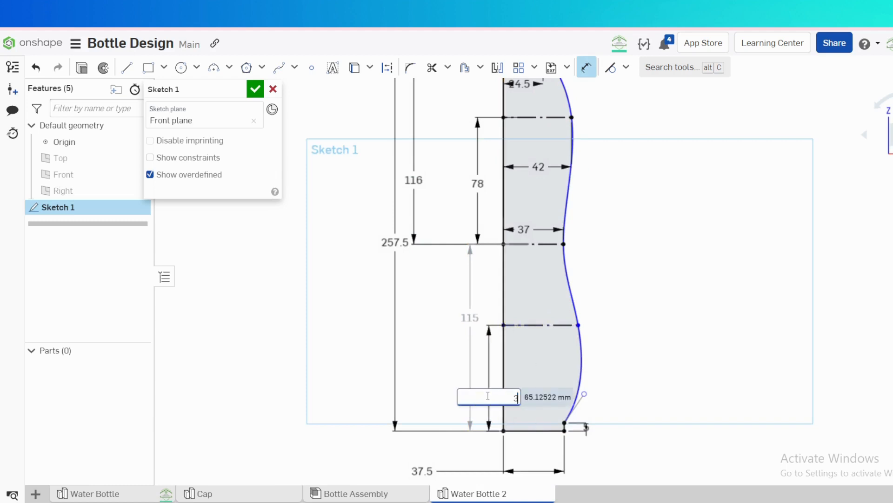
type("5")
key("Return")
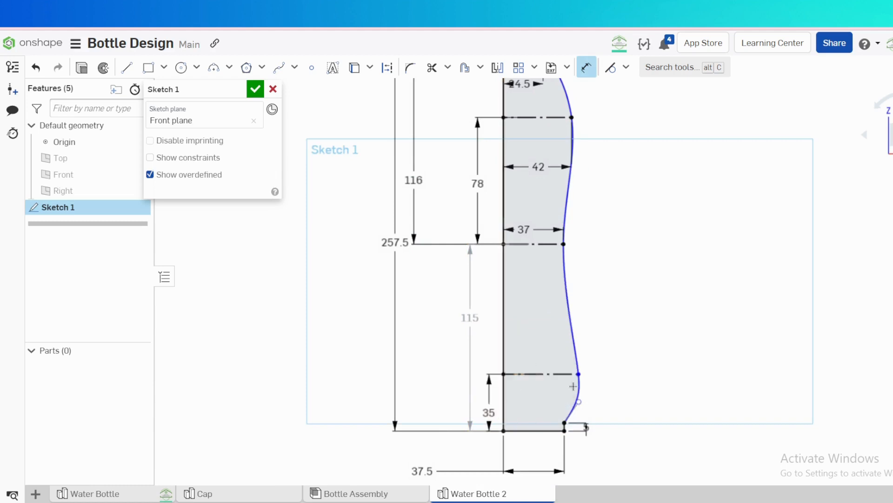
- Dimension the length of the lowest construction line as 42 mm, with the dimension placed above it
scroll(566, 385, "up", 3)
left_click(531, 368)
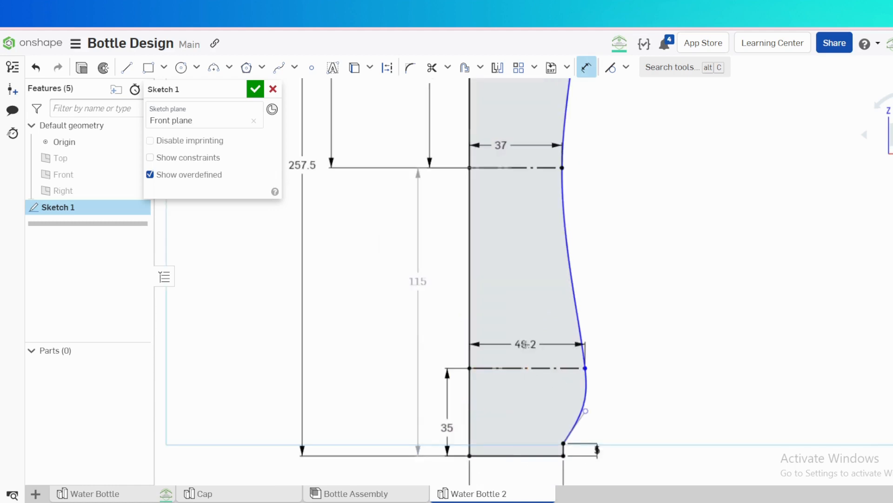
left_click(526, 343)
type("42")
key("Return")
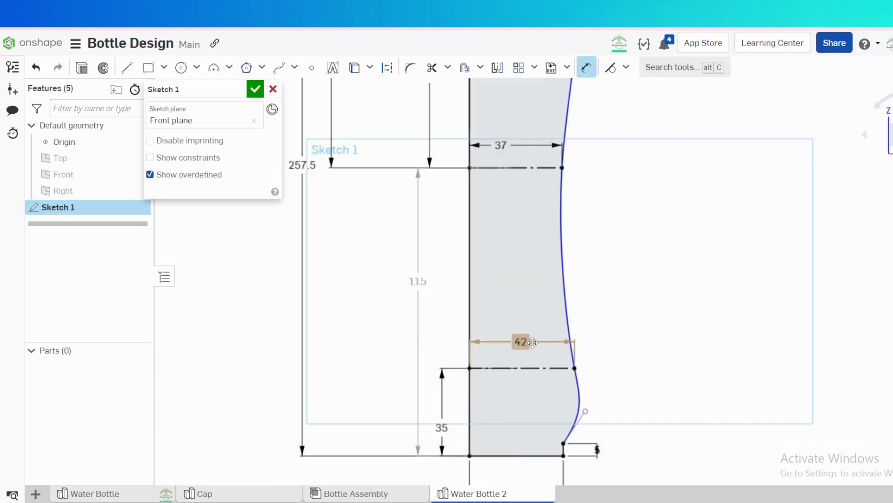
- Make the spline's lower end tangent to the short vertical line at the base of the profile
scroll(597, 432, "up", 3)
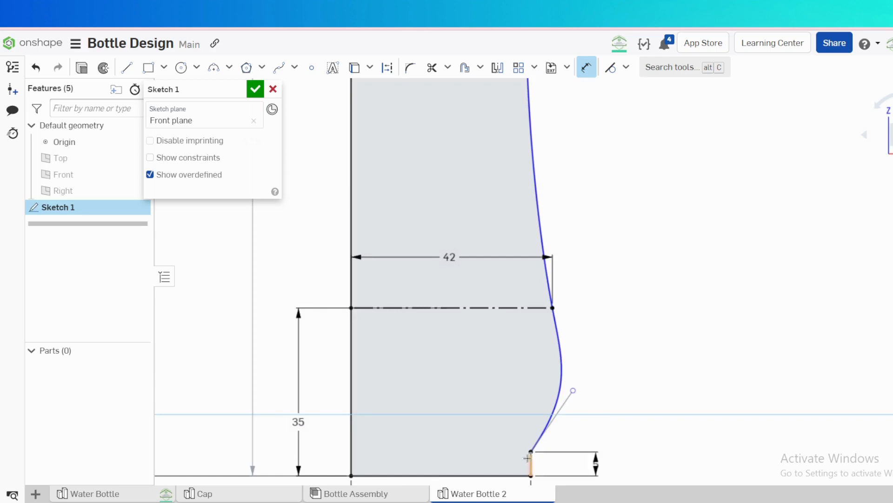
key("Escape")
scroll(558, 458, "up", 3)
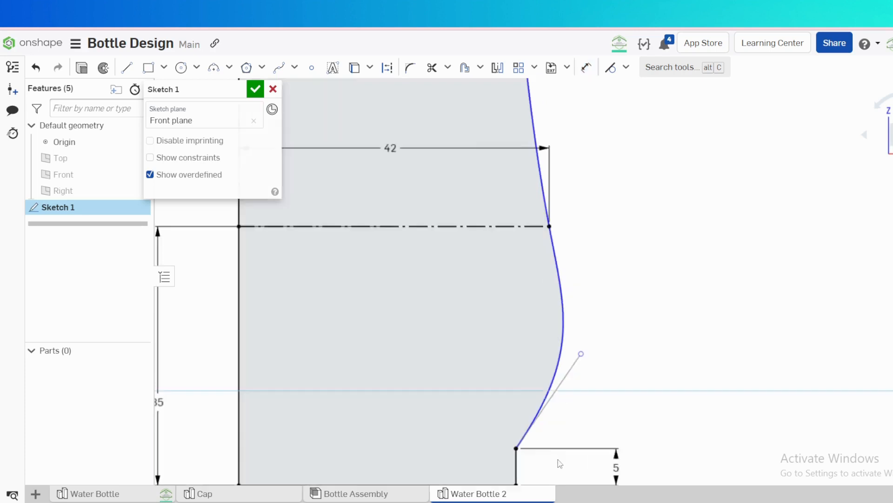
left_click(536, 412)
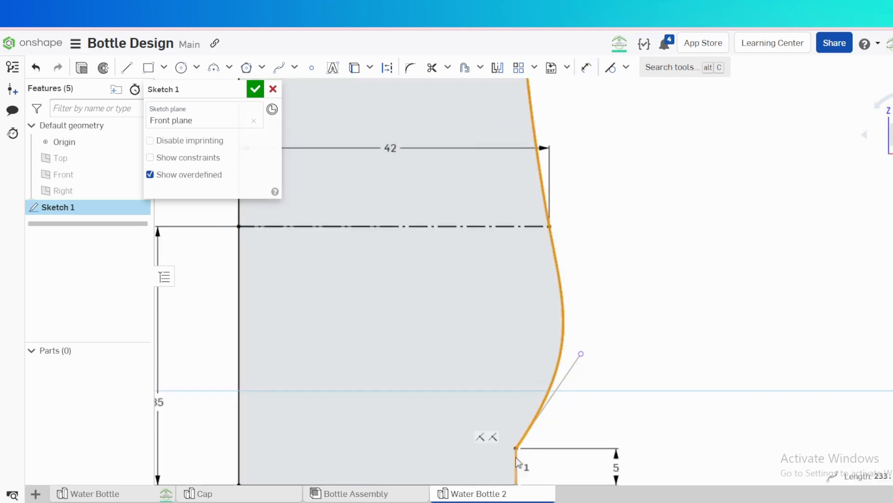
left_click(516, 462)
key("t")
scroll(558, 392, "down", 5)
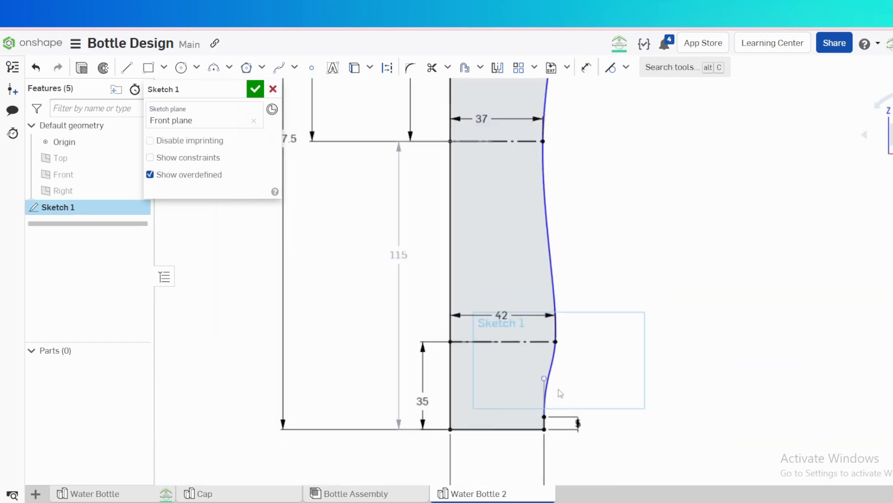
- Dimension the tangent handle at the spline's lower end as 8 mm long
scroll(559, 389, "up", 3)
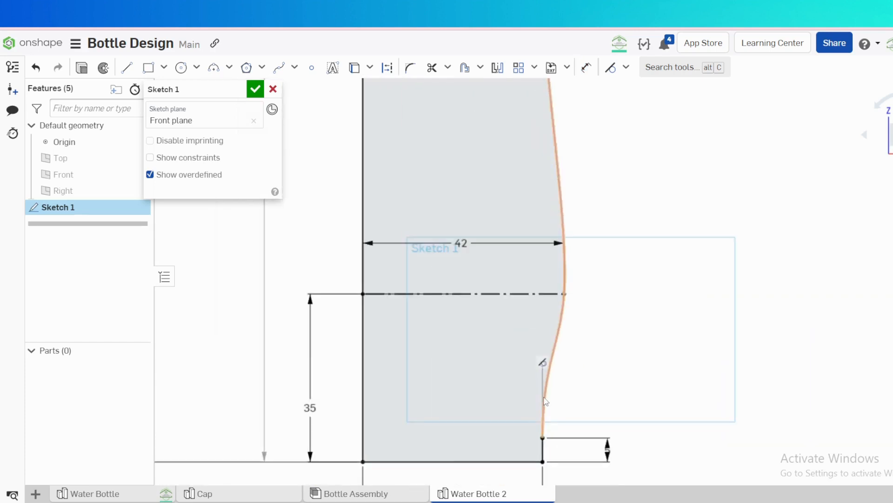
scroll(539, 397, "up", 3)
key("u")
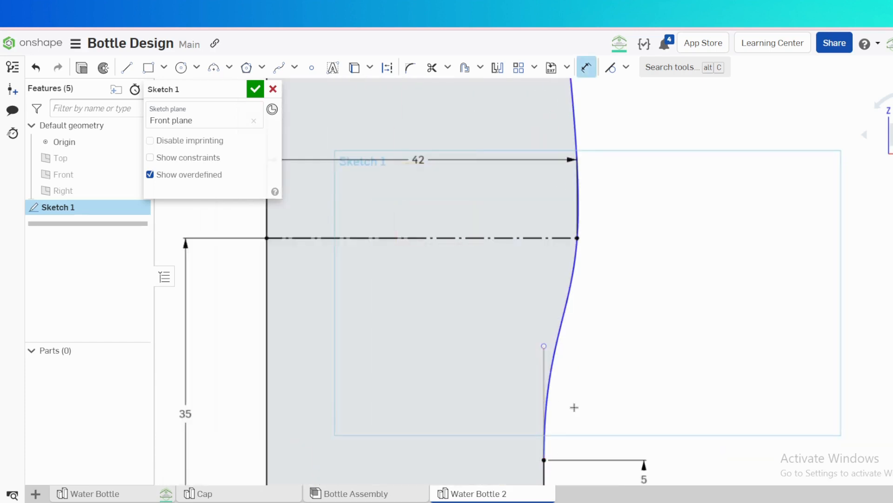
left_click(544, 381)
left_click(523, 393)
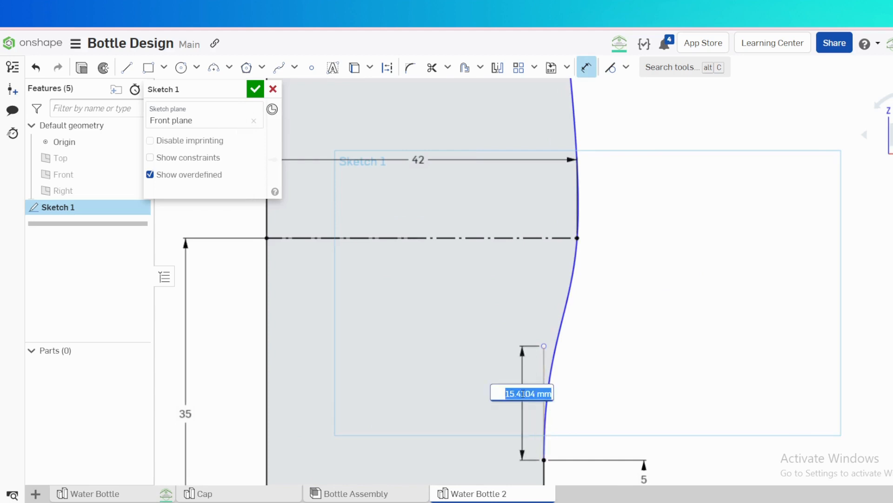
type("8")
key("Return")
- Accept the finished profile sketch and rename it "Main Body Sketch"
scroll(604, 345, "down", 5)
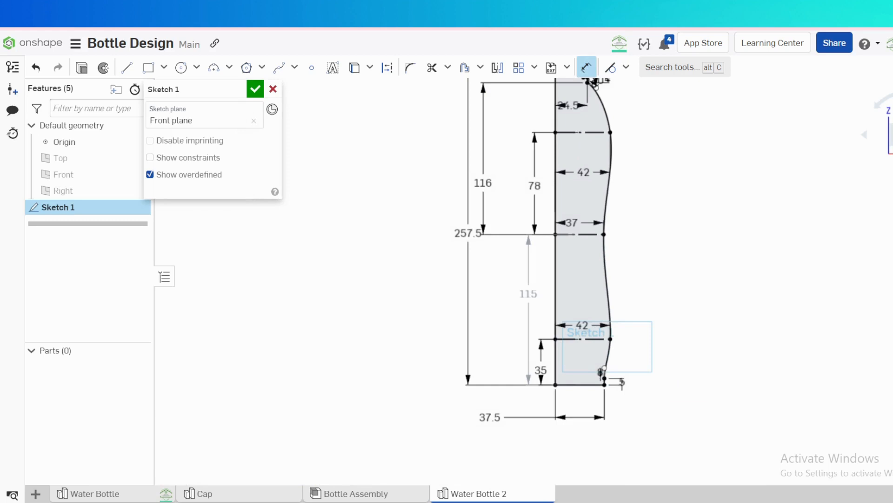
scroll(632, 234, "down", 3)
scroll(599, 140, "up", 4)
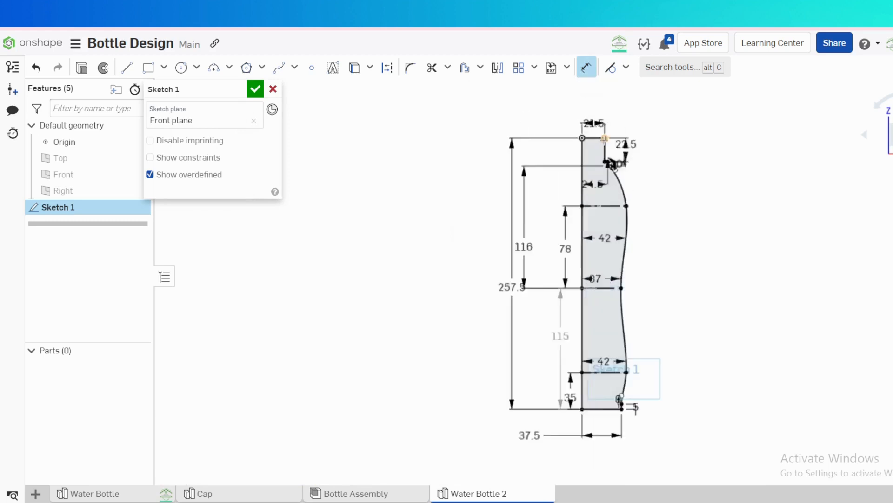
scroll(615, 191, "up", 3)
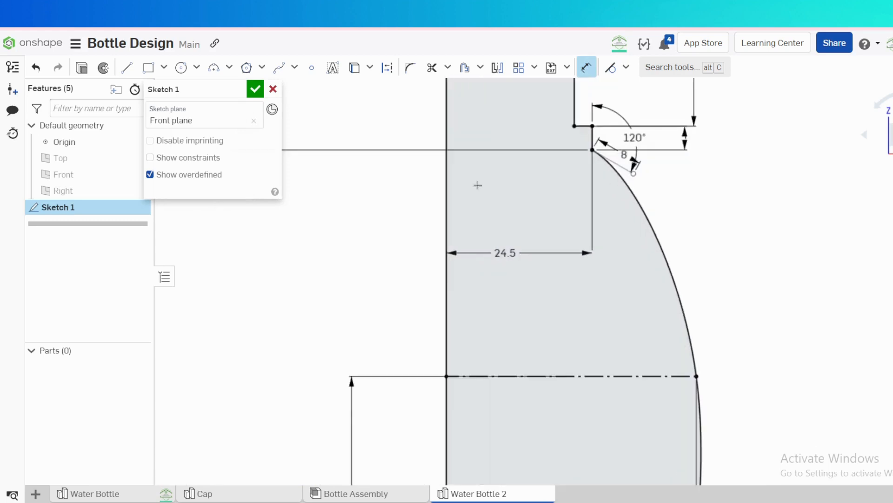
left_click(255, 89)
right_click(73, 216)
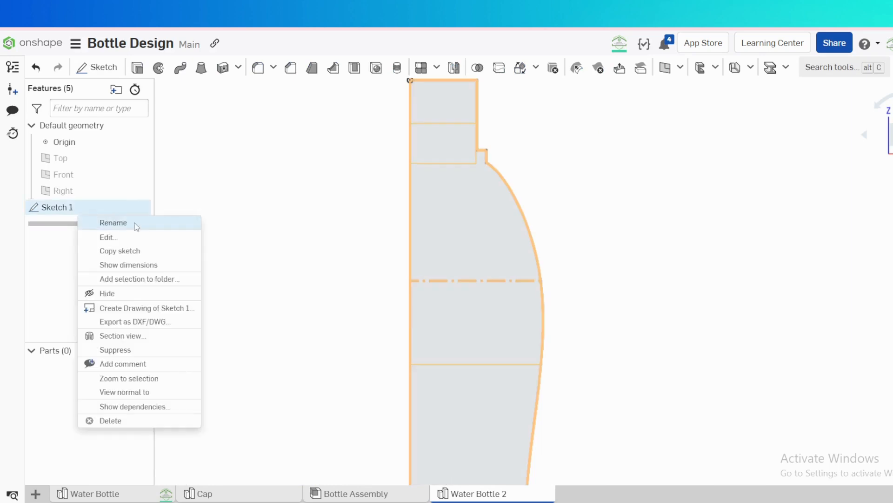
left_click(112, 222)
type("Main B")
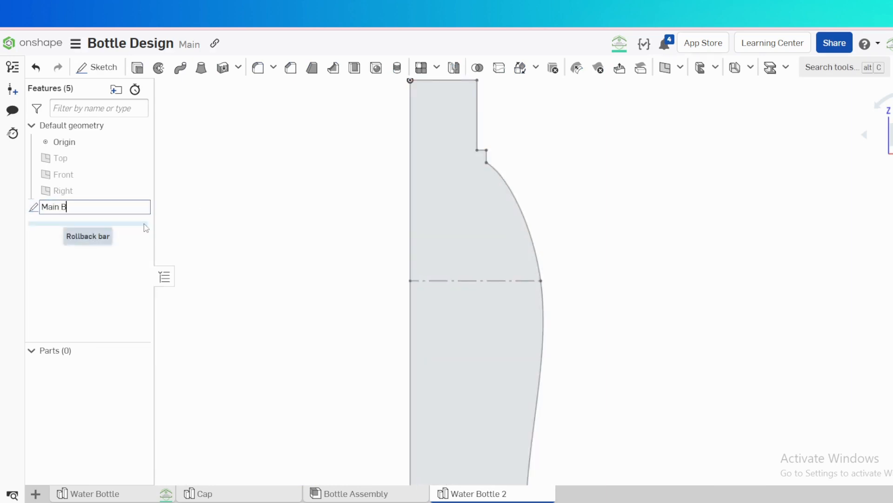
type("ody Sketch")
key("Return")
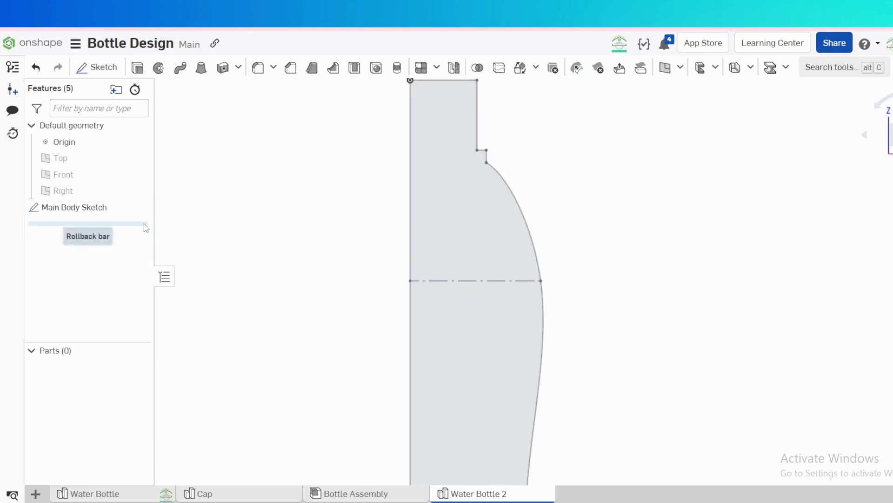
- Revolve the Main Body Sketch region fully around its vertical centre line as a new solid
scroll(342, 186, "down", 3)
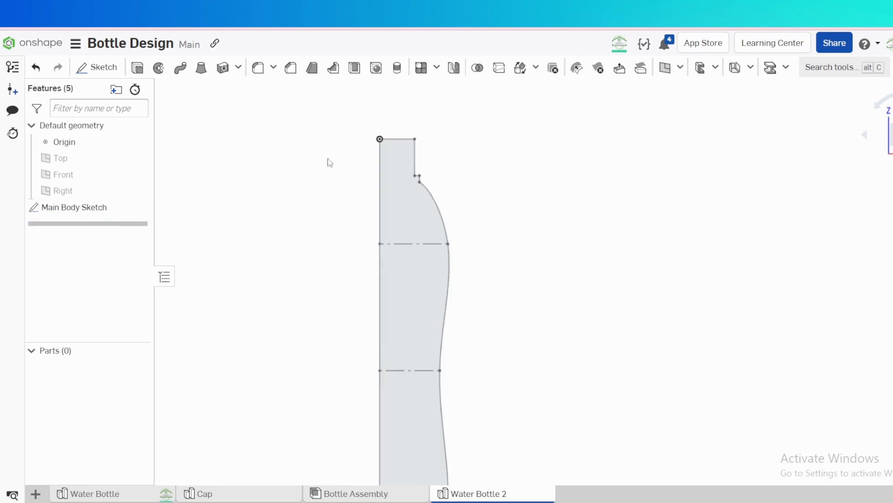
key("s")
left_click(367, 150)
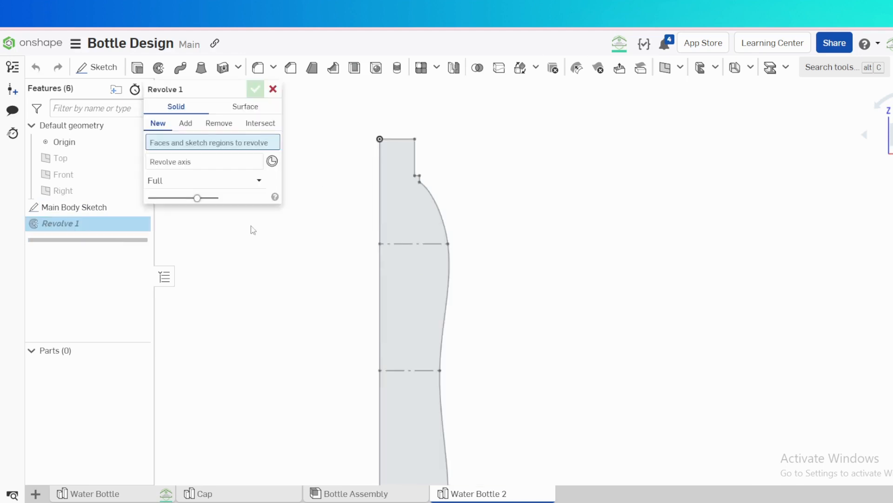
left_click(218, 123)
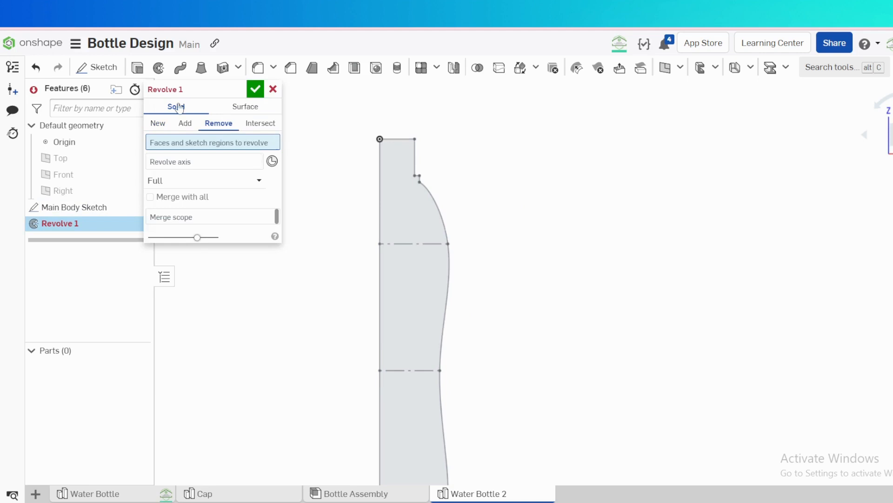
left_click(158, 123)
left_click(405, 223)
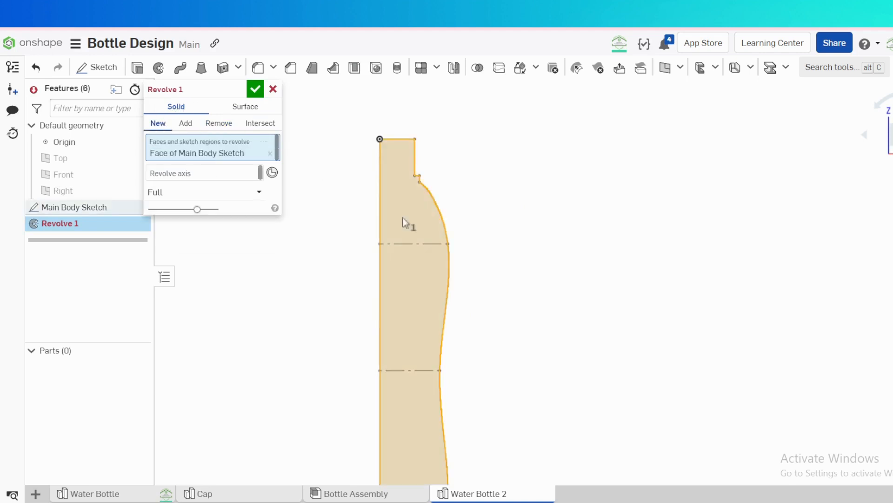
left_click(381, 190)
key("f")
left_click(257, 94)
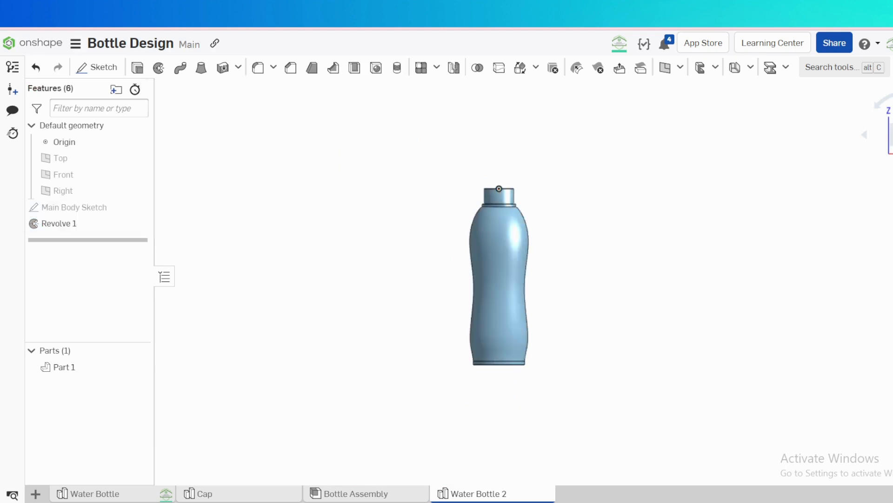
- Fillet the bottom circular edge of the bottle with a 7 mm radius
scroll(537, 359, "up", 4)
mouse_move(537, 359)
right_mouse_down()
mouse_move(529, 325)
mouse_move(534, 371)
right_mouse_up()
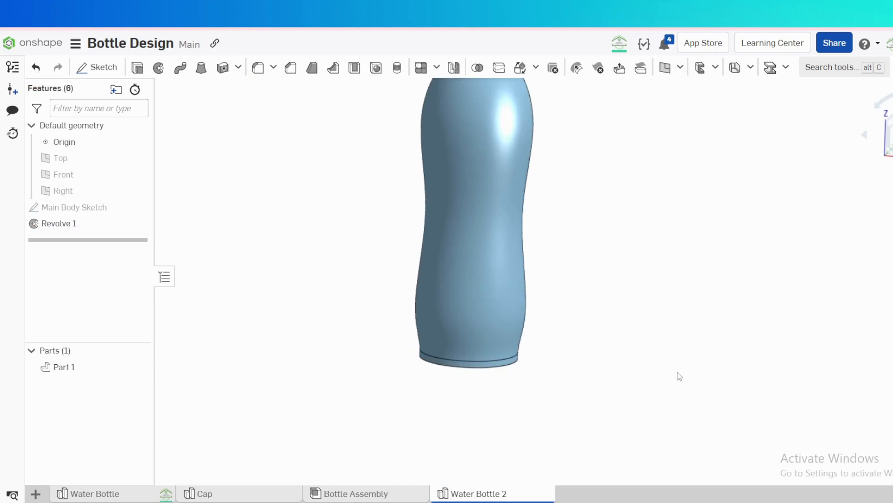
right_click_drag(680, 376, 684, 347)
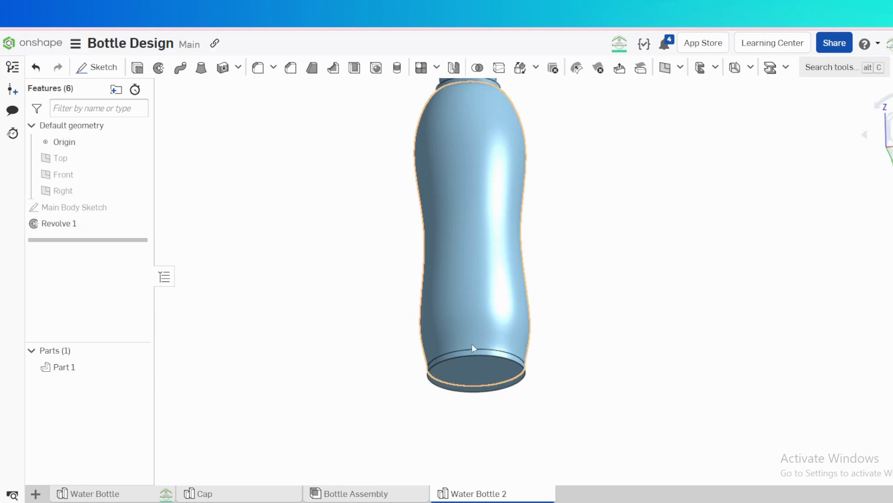
scroll(472, 344, "up", 4)
left_click(434, 360)
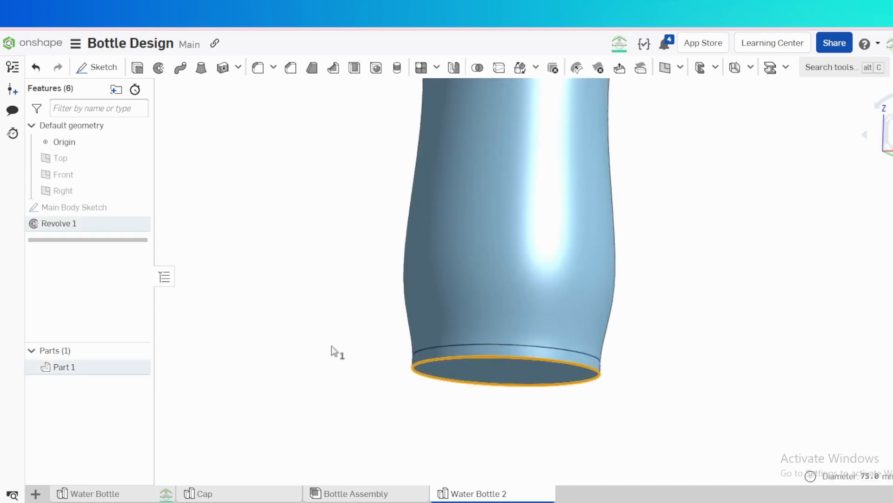
key("shift+f")
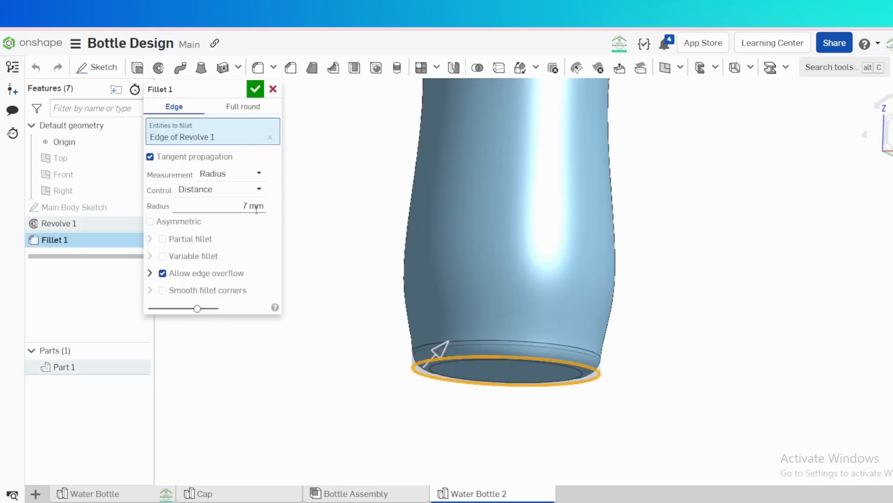
left_click(254, 89)
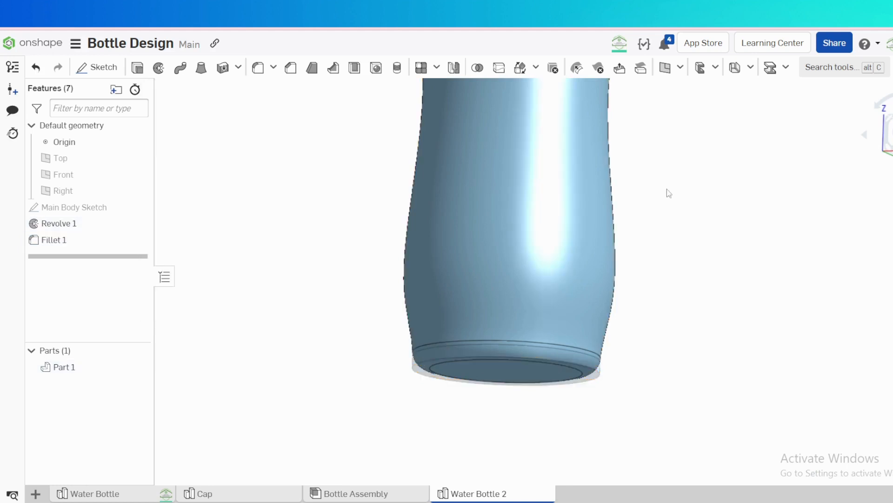
- Start a new sketch on the Front plane for the underside of the bottle
right_click_drag(582, 273, 595, 209)
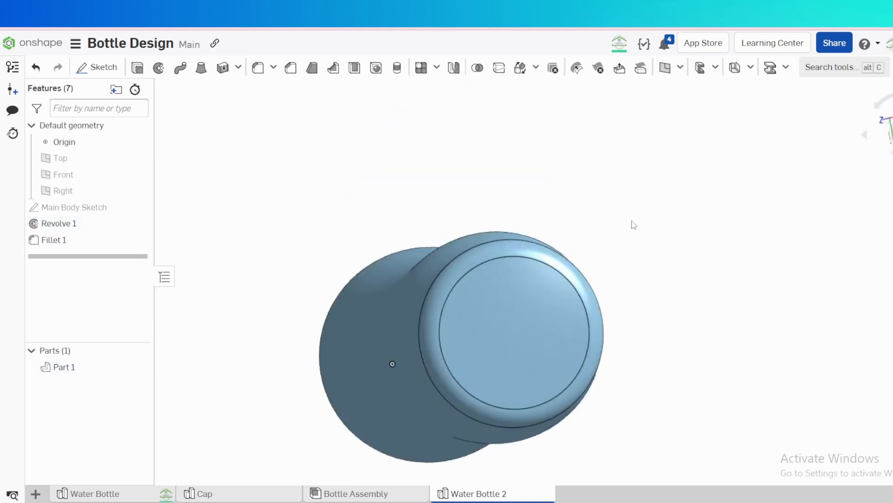
right_click_drag(607, 248, 875, 168)
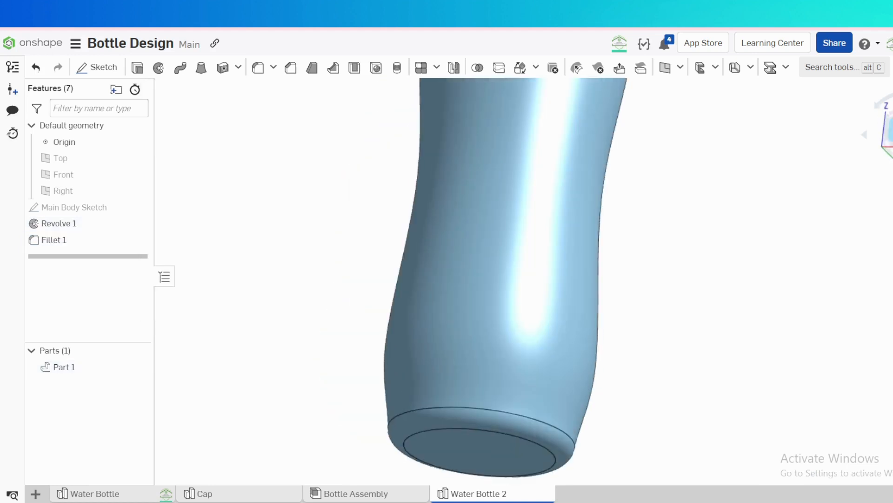
left_click(891, 131)
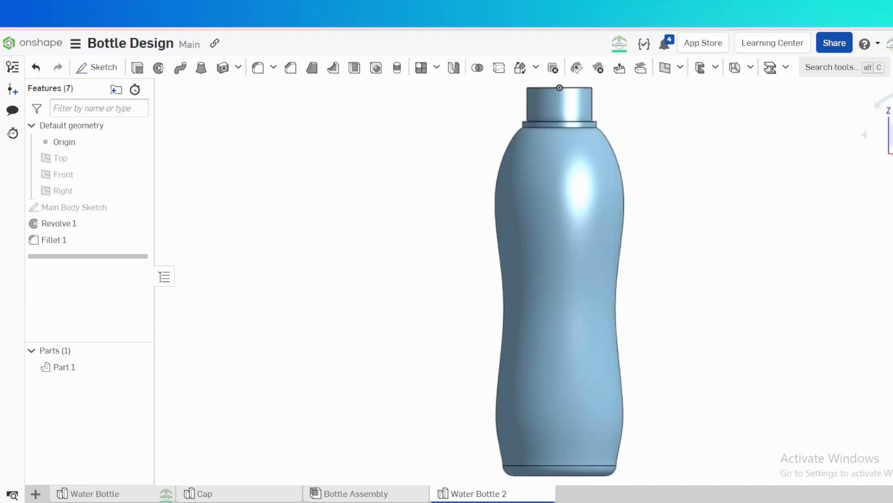
right_click(77, 178)
left_click(93, 171)
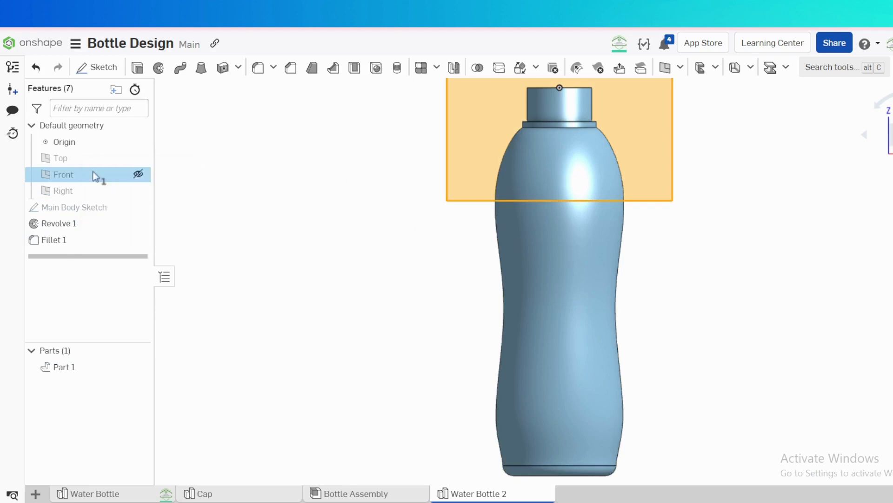
scroll(557, 398, "up", 3)
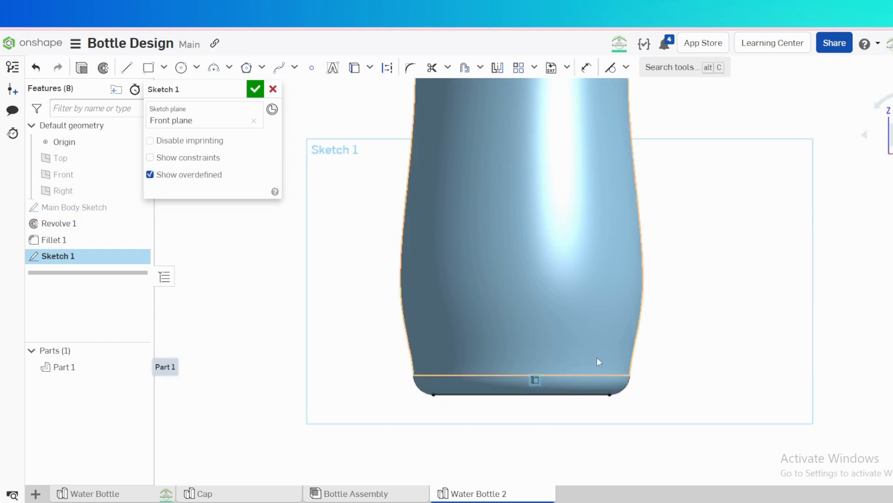
- Sketch a vertical line about 13 mm up from the base edge's midpoint and a horizontal line from its upper end towards the bottle's right side
key("l")
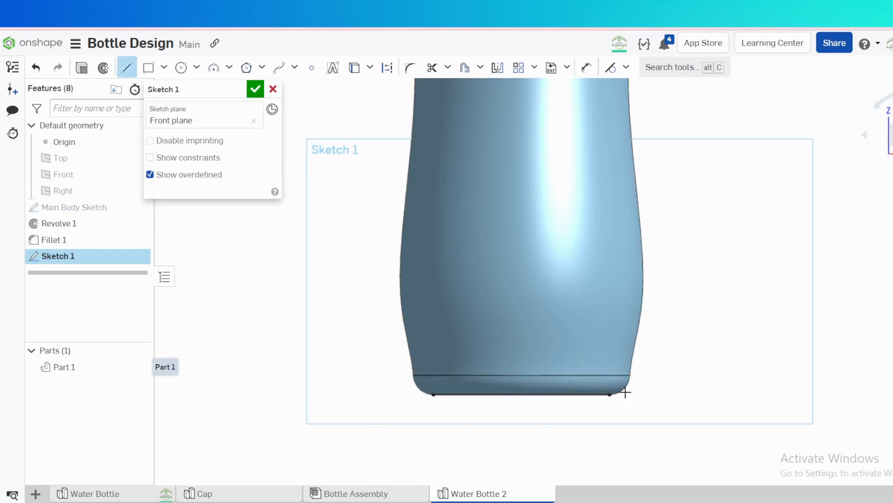
left_click(522, 394)
left_click(521, 358)
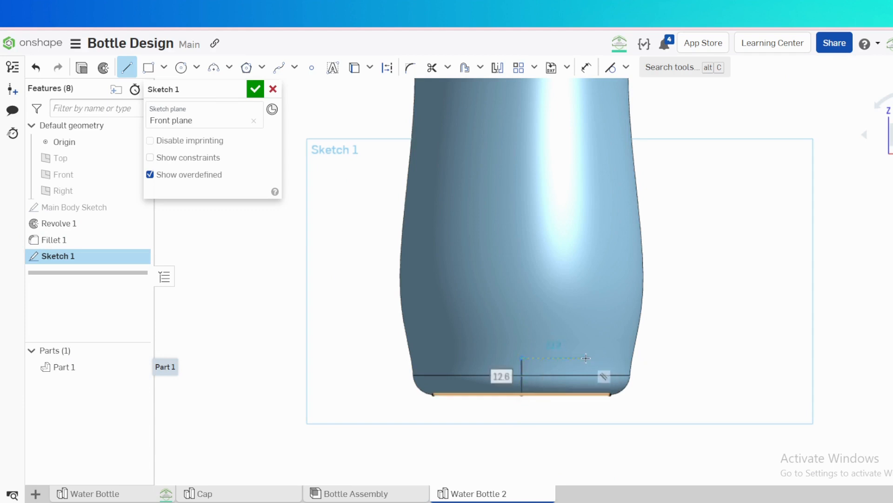
left_click(586, 357)
key("Escape")
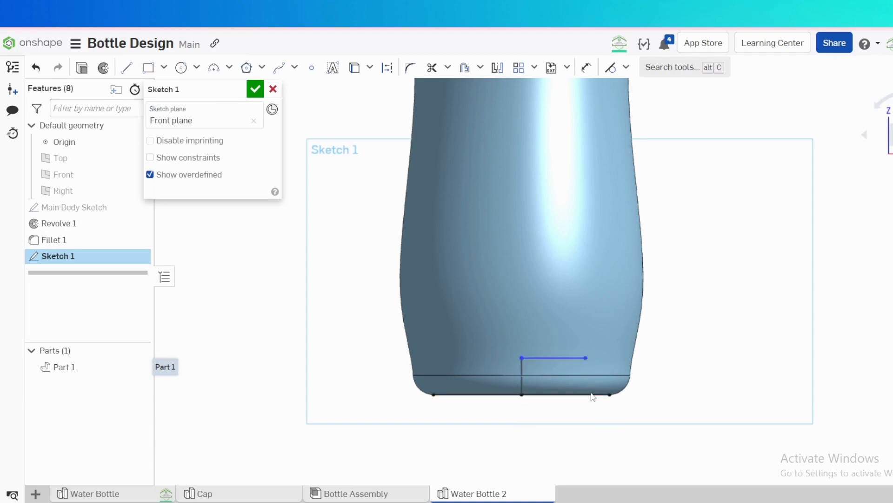
- Sketch a three-point arc from the horizontal line's outer end down to the bottle's base edge
key("a")
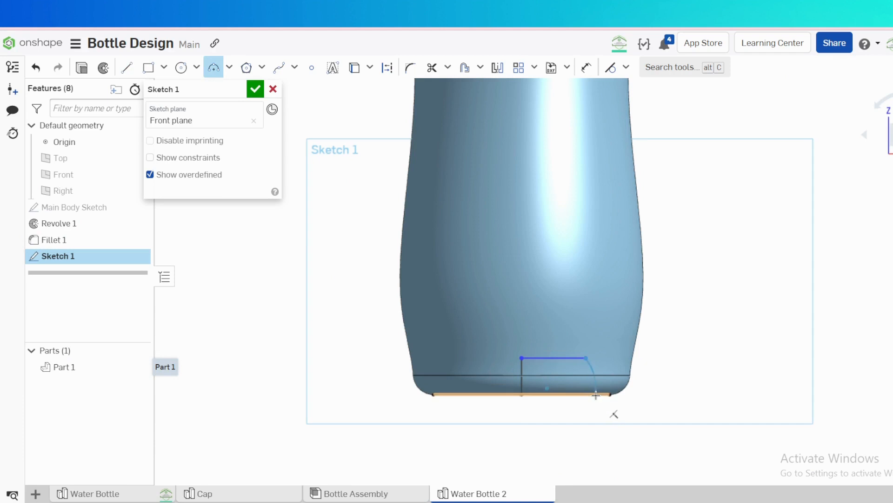
left_click(596, 394)
left_click(591, 388)
key("Escape")
- Dimension the distance along the base from the vertical line to the arc's lower end as 23.5 mm
key("d")
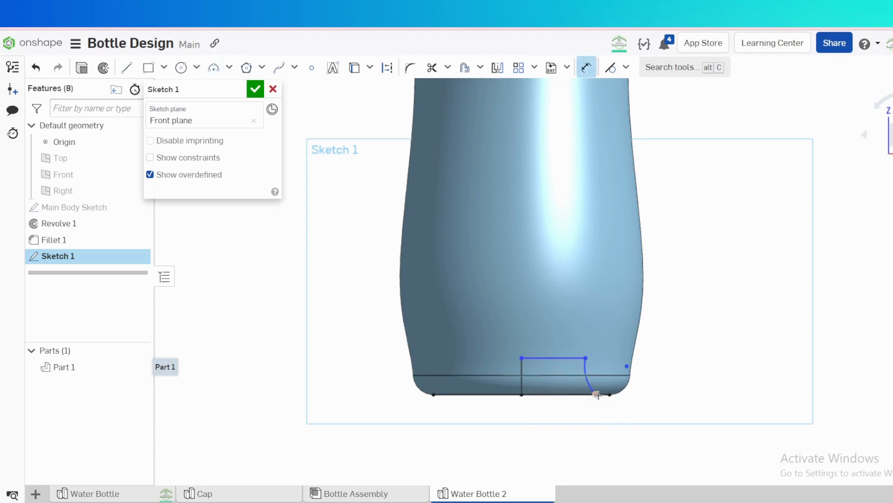
left_click(525, 395)
left_click(552, 406)
type("2")
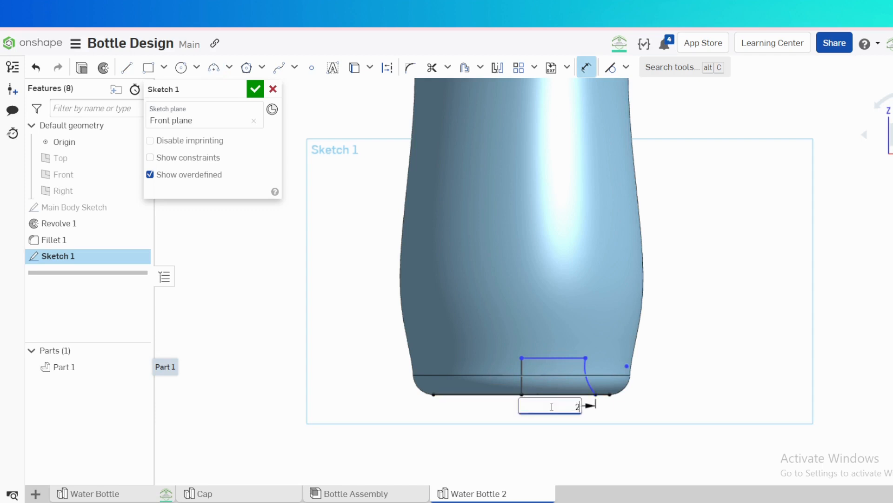
type("3.5")
key("Return")
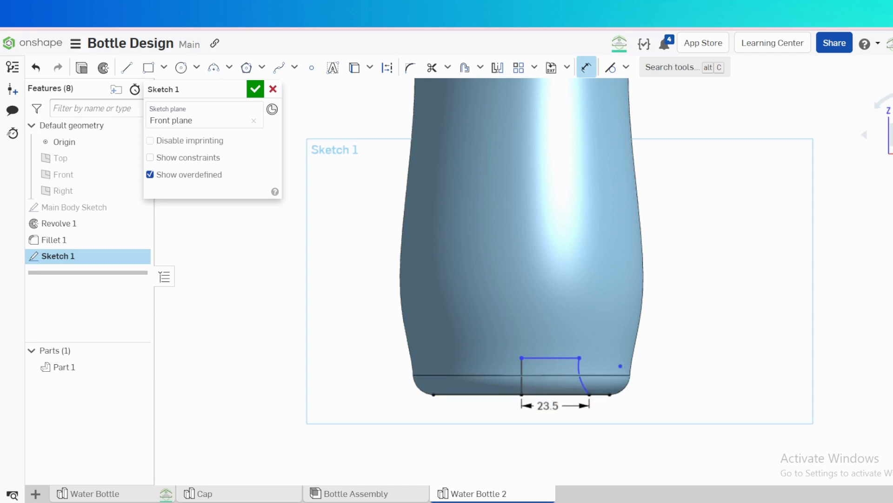
- Set the vertical line's height to 4 mm and the horizontal line's length to 21.5 mm
left_click(521, 379)
left_click(475, 409)
type("4")
key("Return")
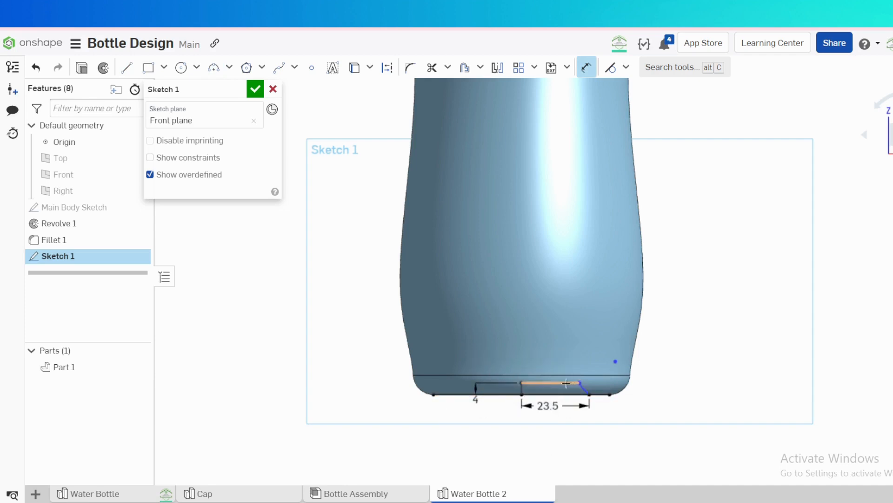
left_click(564, 382)
left_click(563, 357)
type("21")
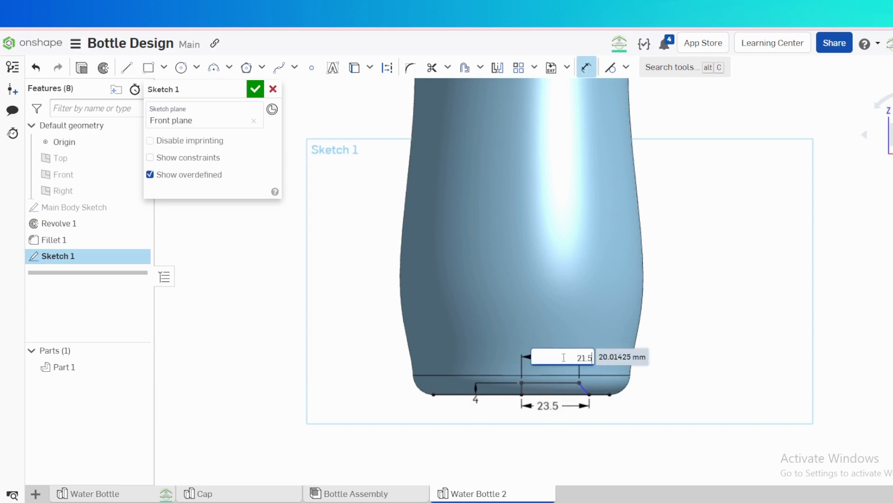
type(".5")
key("Return")
- Constrain the arc's centre point to lie horizontally level with the arc's upper endpoint
scroll(585, 385, "up", 5)
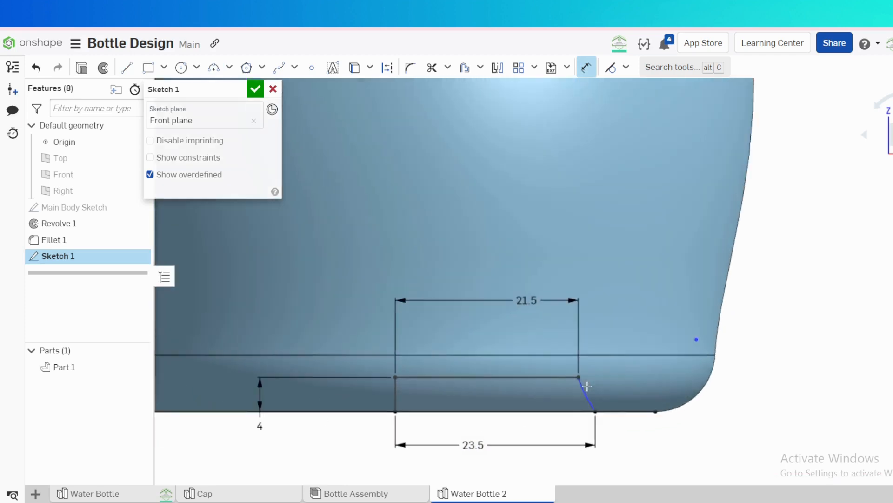
key("Escape")
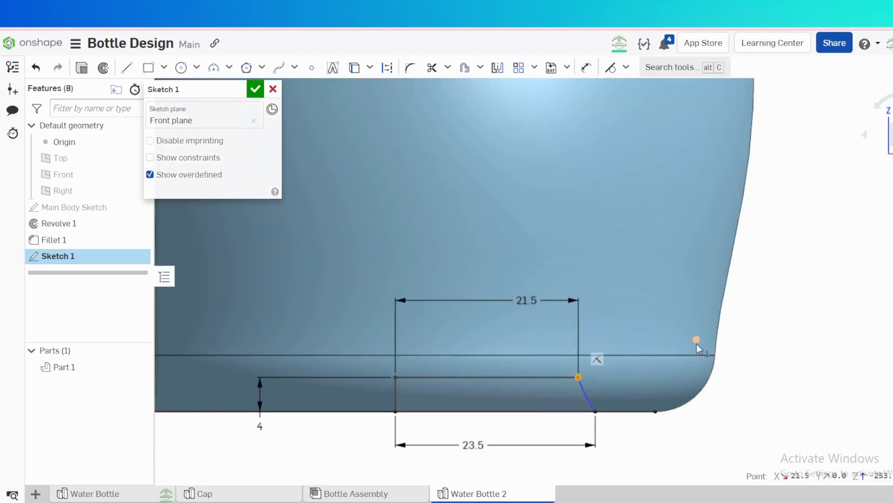
scroll(688, 342, "down", 4)
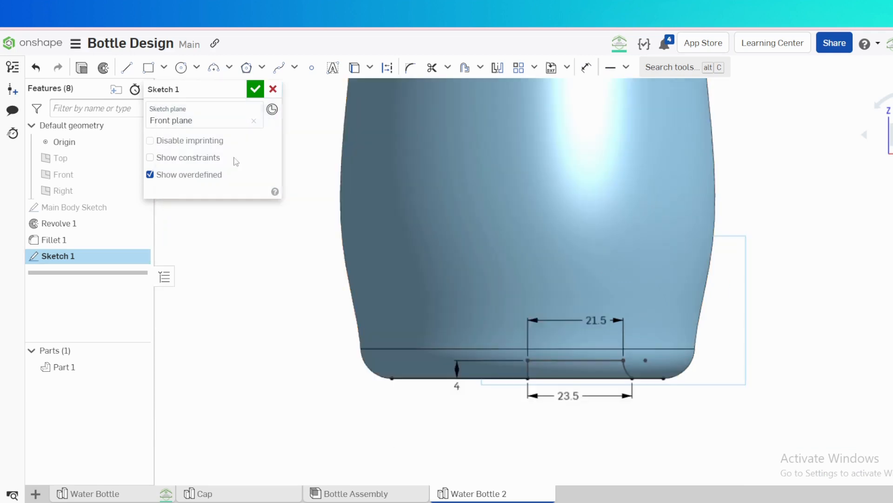
- Revolve the underside profile fully around its vertical line, removing material from Part 1
left_click(103, 68)
left_click(225, 124)
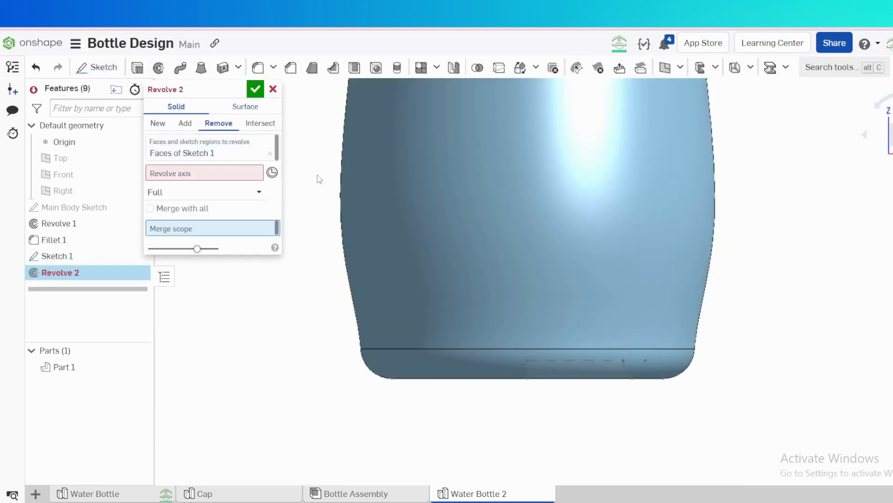
left_click(175, 173)
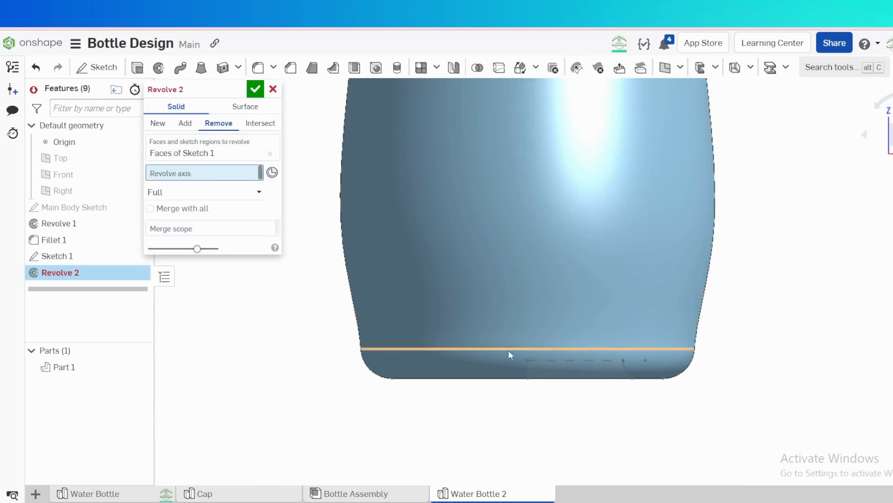
left_click(527, 372)
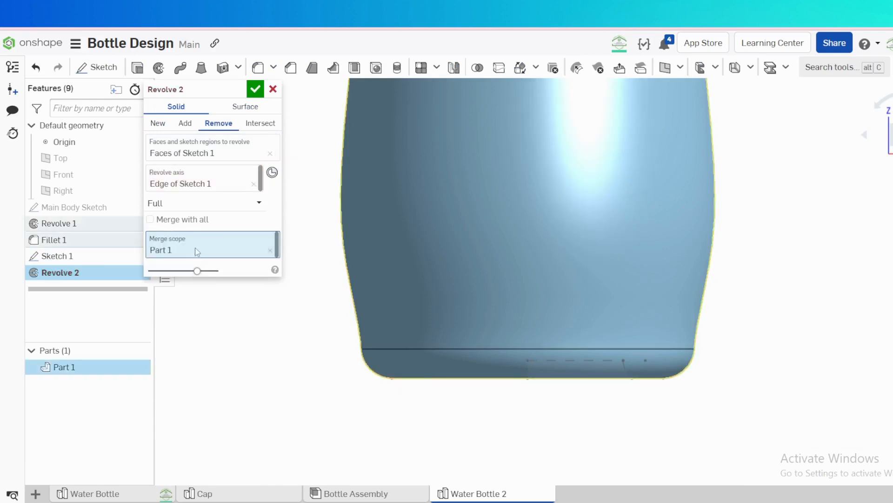
left_click(255, 89)
- Start a 2 mm radius fillet on the inner and outer circular edges of the base recess
right_click_drag(321, 172, 457, 270)
scroll(354, 242, "down", 4)
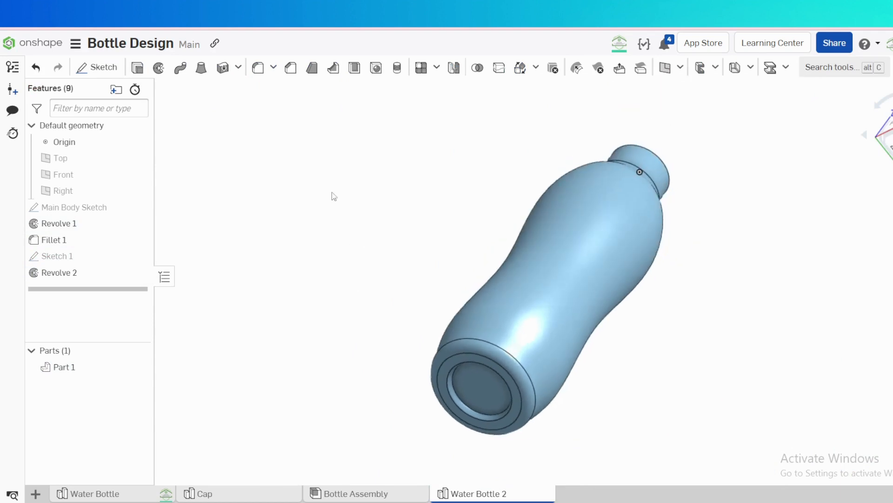
left_click(258, 68)
left_click(253, 193)
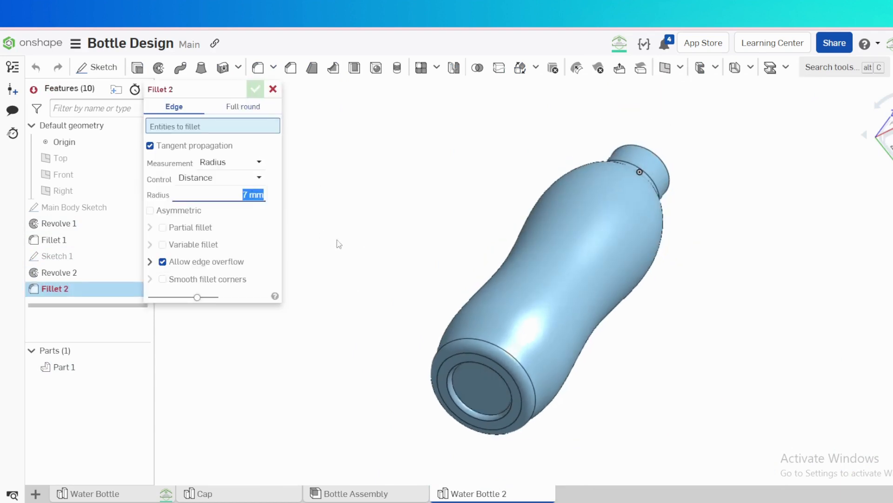
type("2")
key("Return")
scroll(456, 390, "up", 3)
left_click(448, 401)
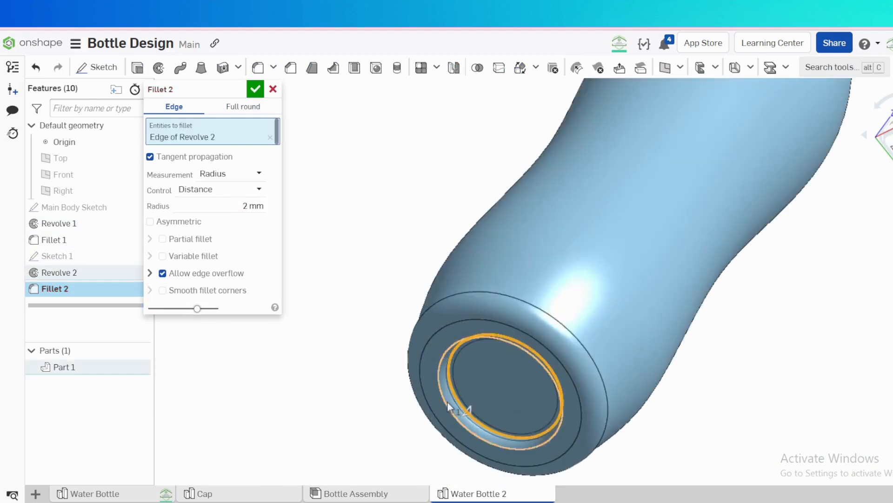
left_click(447, 402)
- Try a 4 mm radius for the fillet on the two recess edges
scroll(447, 402, "down", 5)
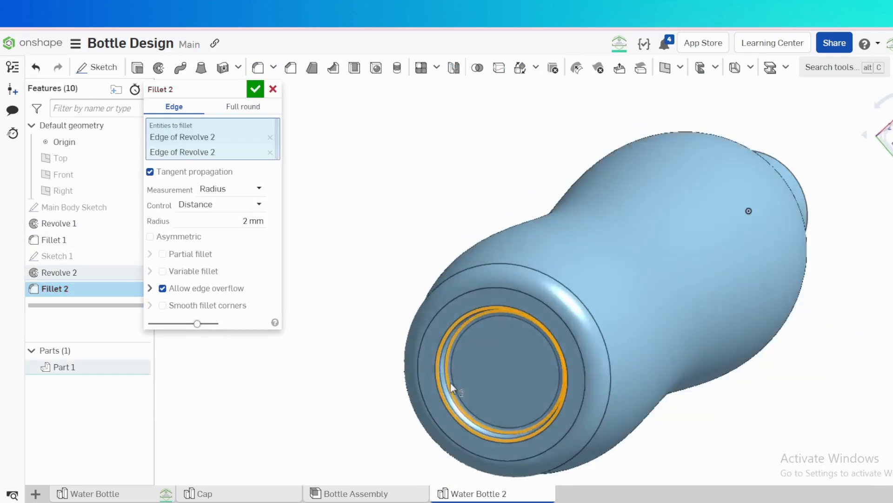
type("4")
key("Return")
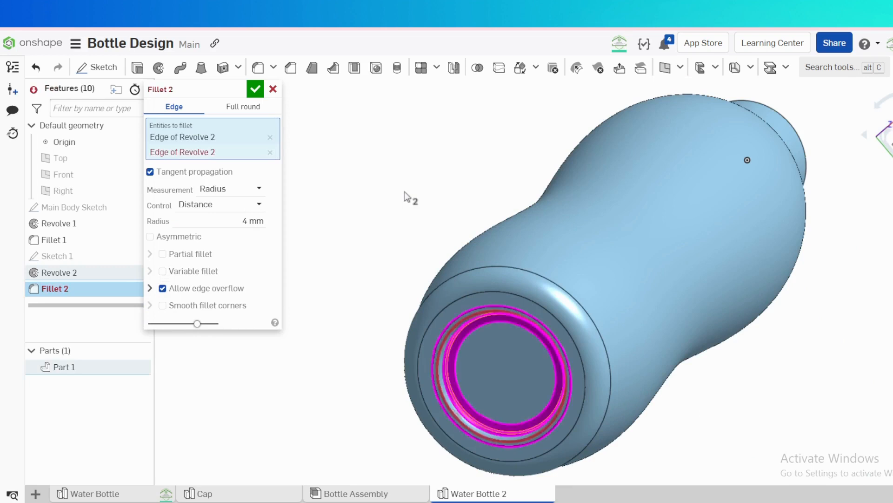
- Set the recess fillet radius to 2 mm and accept the fillet
left_click(266, 217)
type("2")
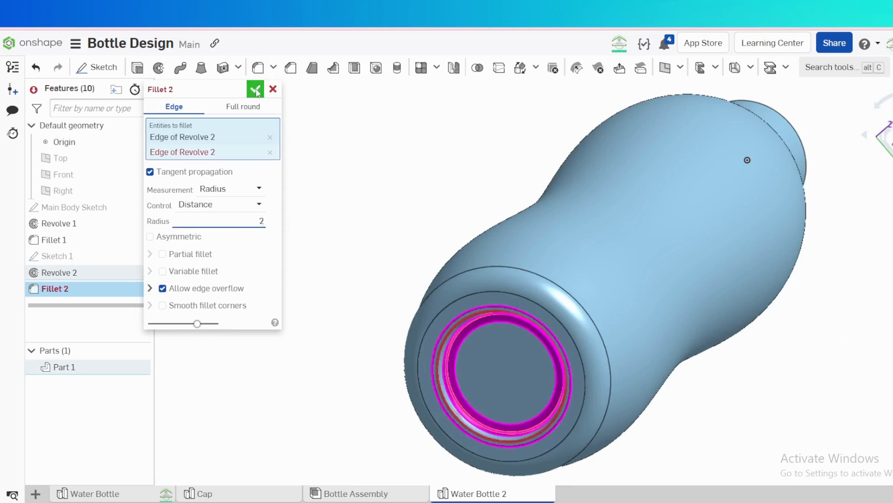
key("Return")
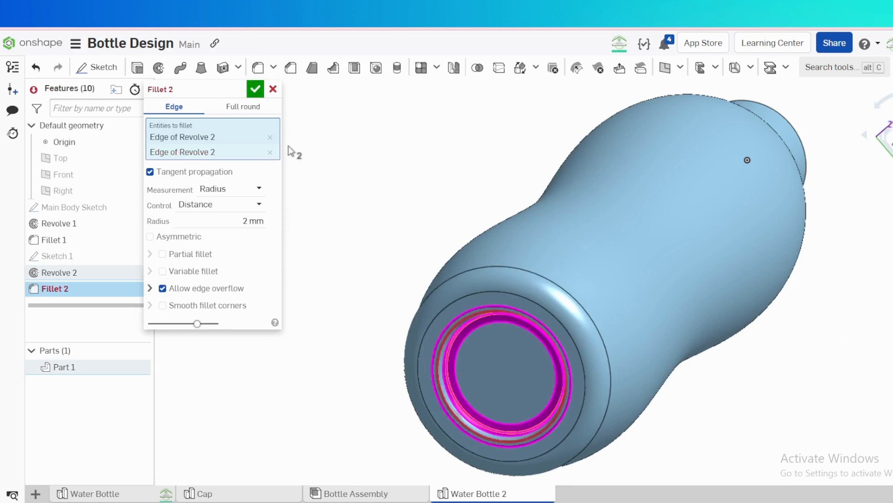
left_click(255, 89)
- Start a new sketch on the Front plane, facing the sketch plane straight on
right_click_drag(474, 205, 490, 267)
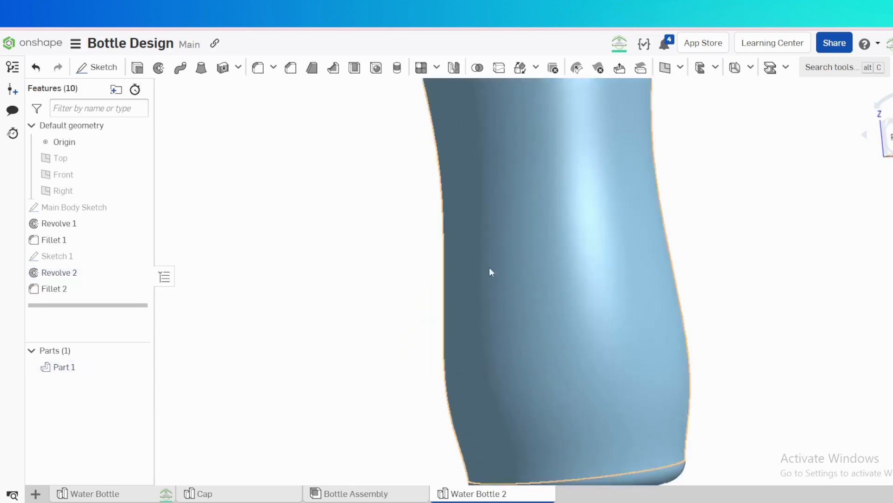
scroll(489, 268, "down", 4)
left_click(891, 150)
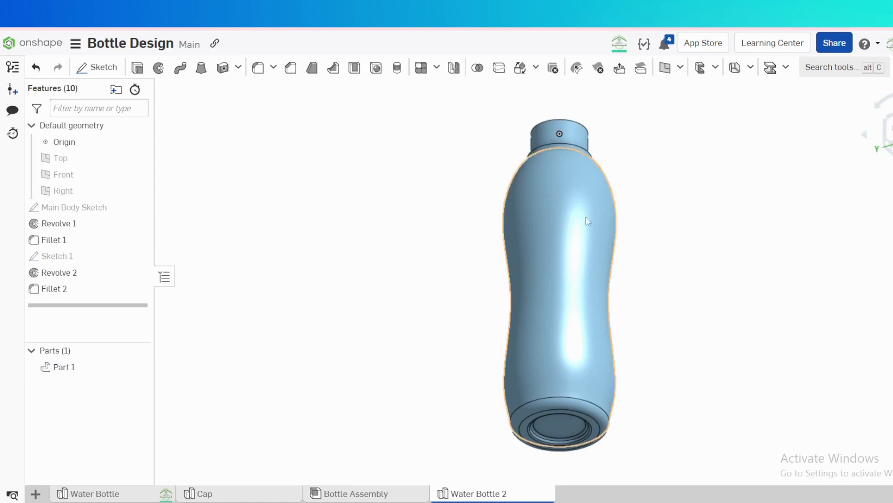
right_click_drag(588, 222, 620, 271)
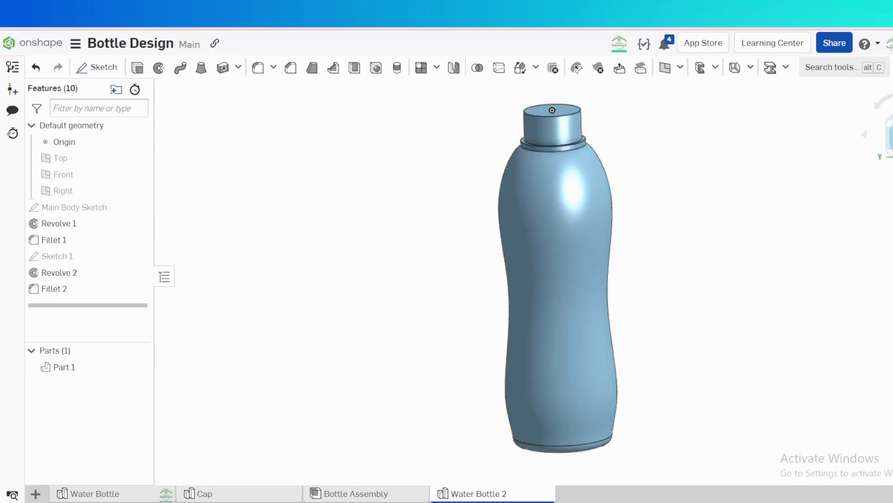
left_click(92, 172)
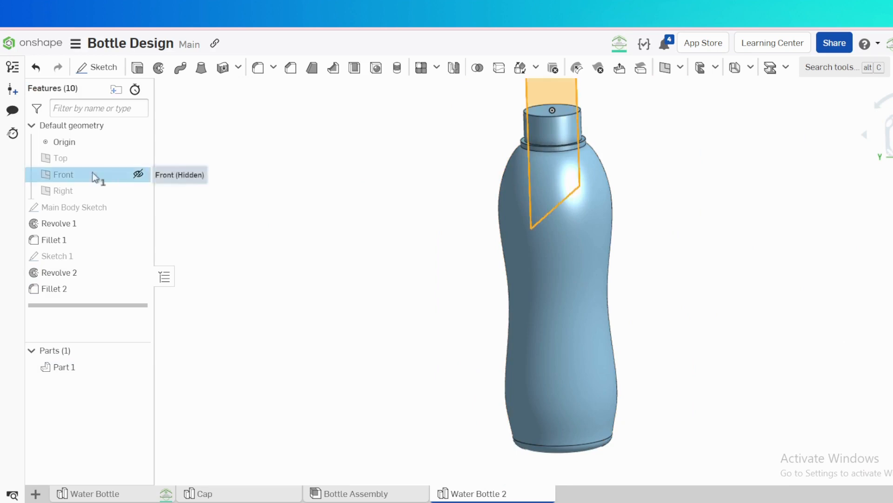
key("s")
left_click(111, 168)
right_click_drag(455, 227, 489, 186)
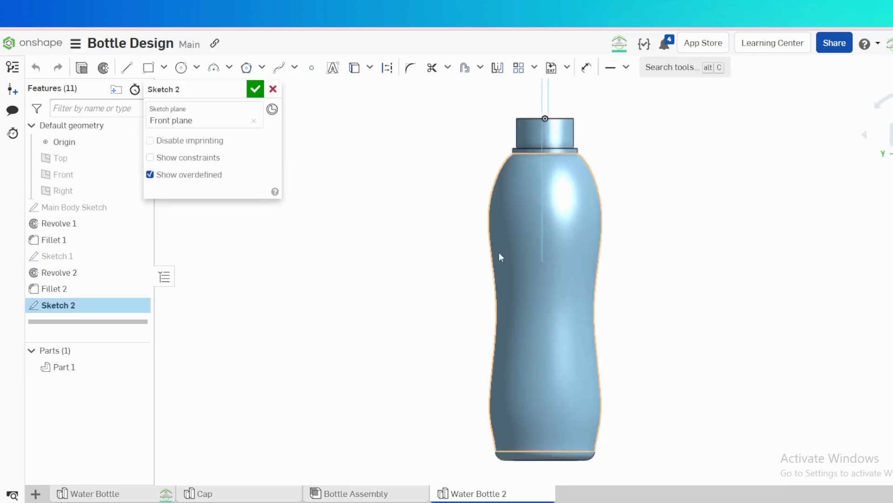
key("n")
- Sketch a vertical line about 126 mm long up the bottle's axis from the centre of its base
scroll(503, 186, "down", 5)
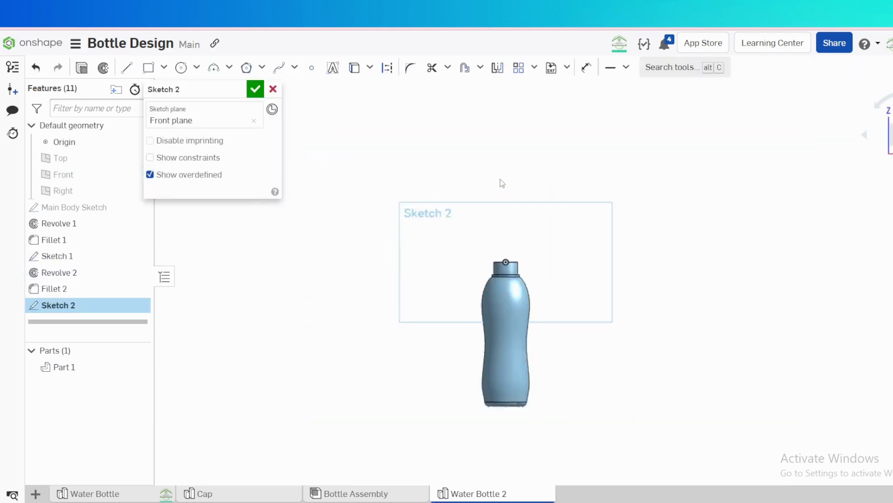
scroll(507, 389, "up", 8)
scroll(562, 417, "down", 1)
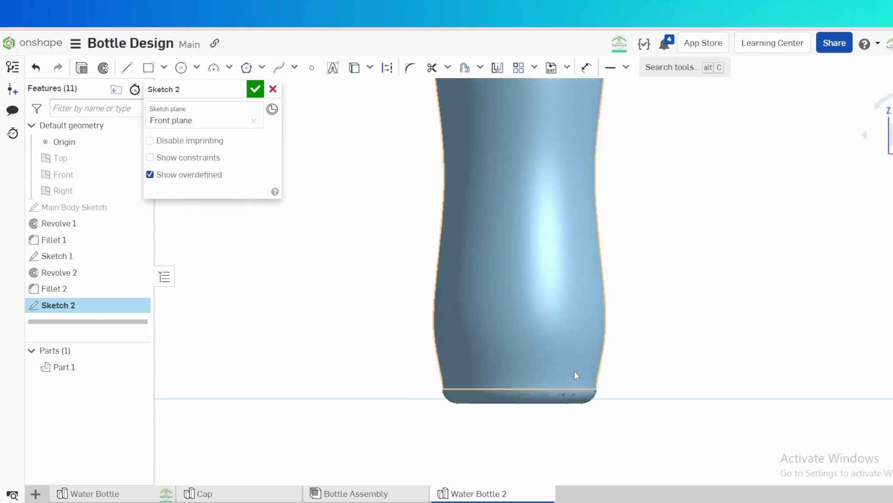
key("l")
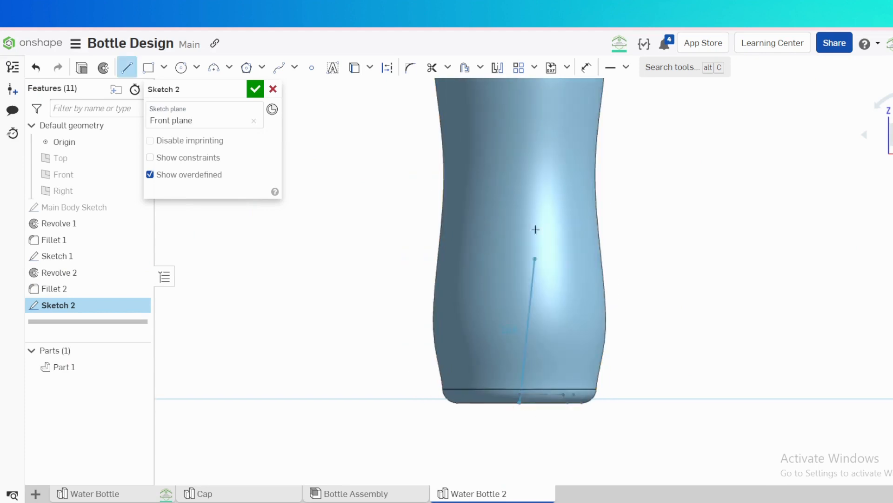
left_click(519, 145)
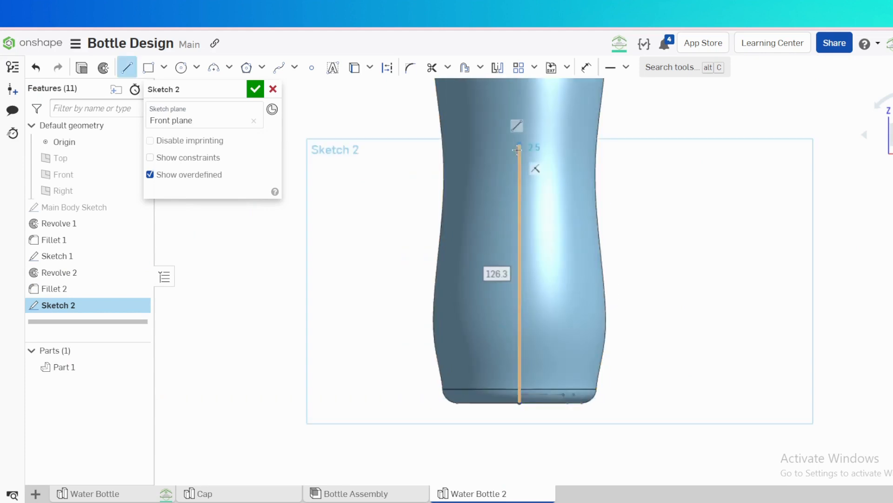
- Set the vertical axis line's length to 116 mm
key("d")
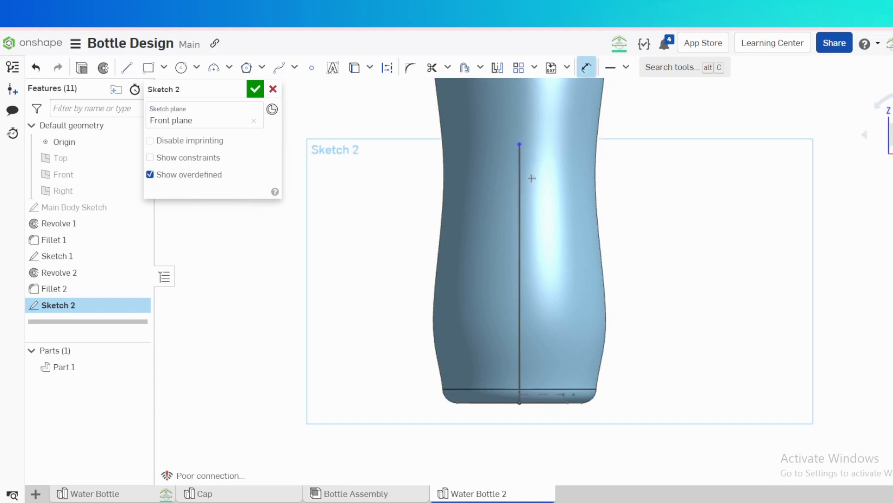
left_click(519, 233)
left_click(656, 254)
type("116")
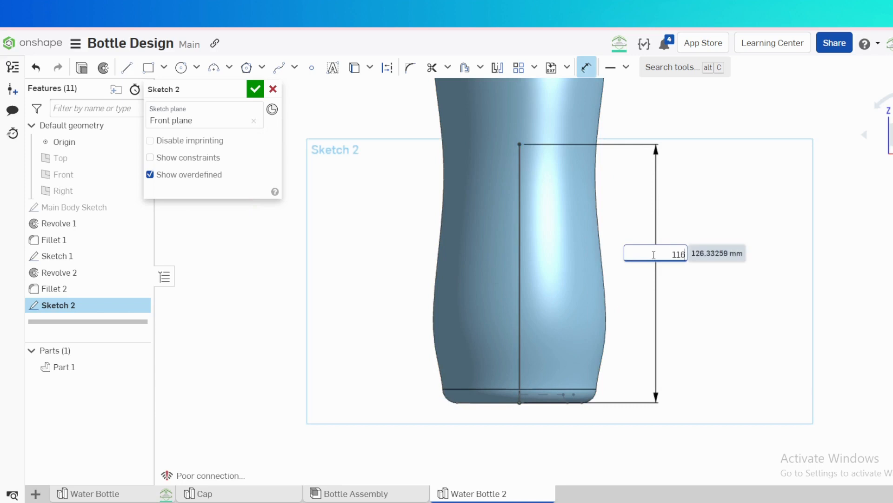
key("Return")
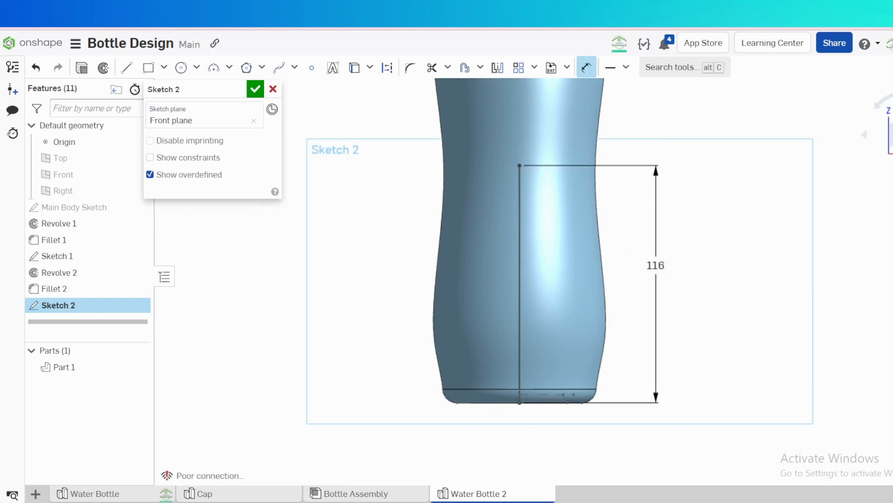
- Sketch a horizontal line about 174 mm long across the bottle above the vertical line, extending past both sides
key("l")
left_click(364, 122)
left_click(719, 121)
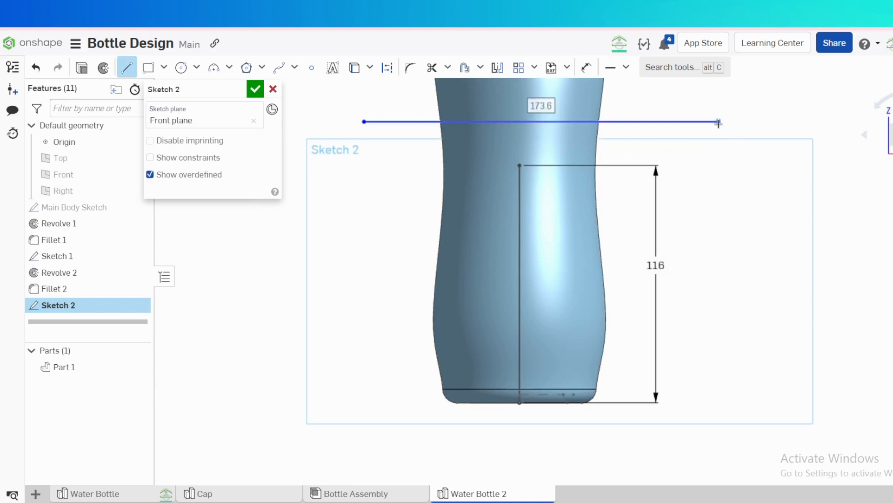
- Set the horizontal line's length to 30 mm
key("Escape")
key("d")
left_click(626, 122)
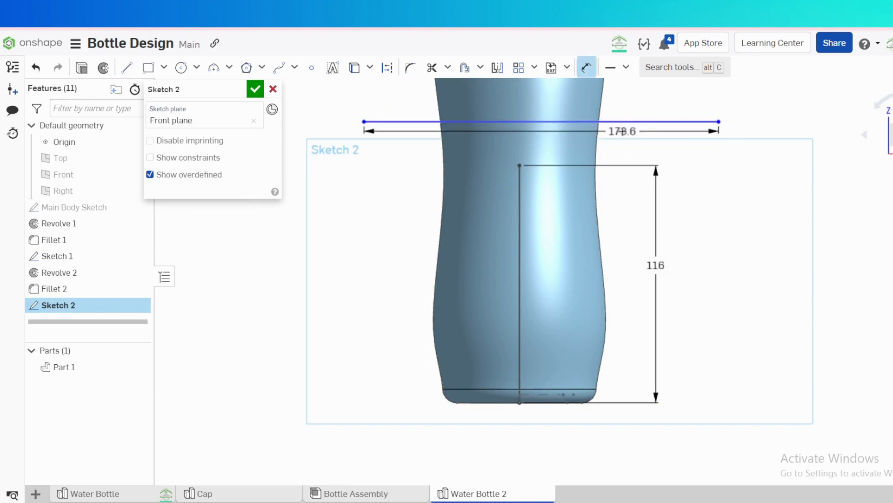
left_click(623, 132)
type("30")
key("Return")
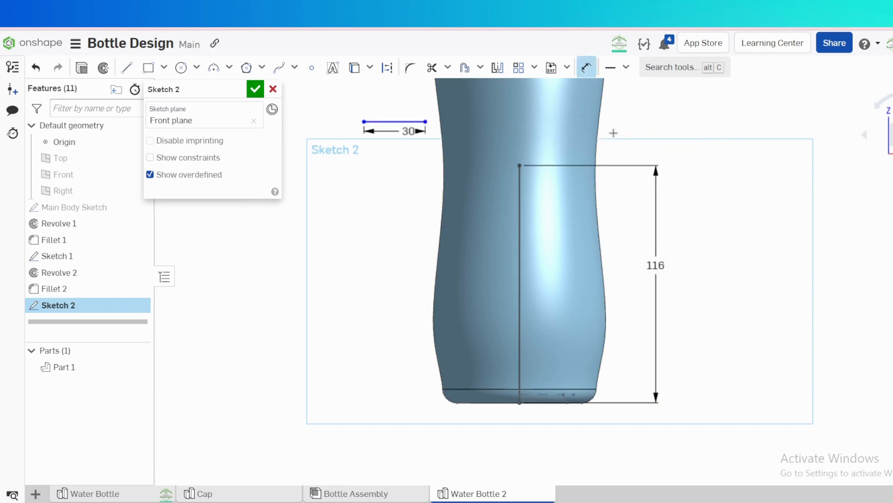
- Constrain the midpoint of the 30 mm line to the upper endpoint of the vertical axis line
key("Escape")
key("s")
left_click(701, 162)
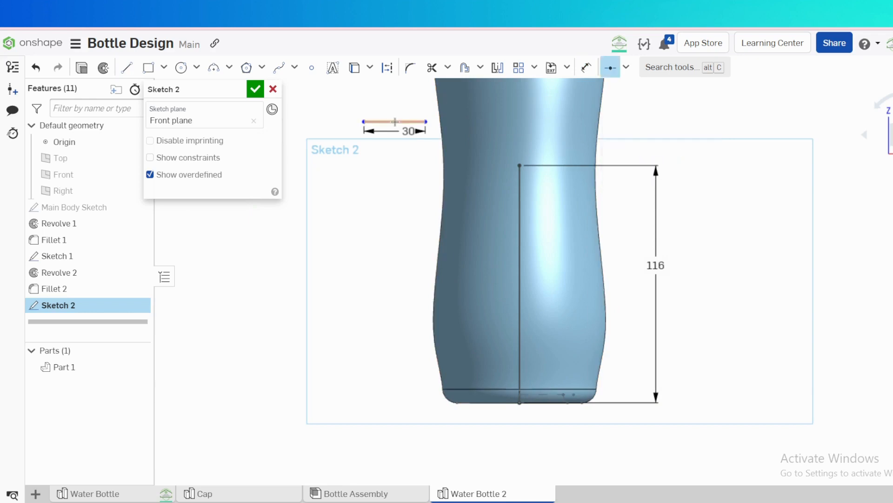
left_click(518, 164)
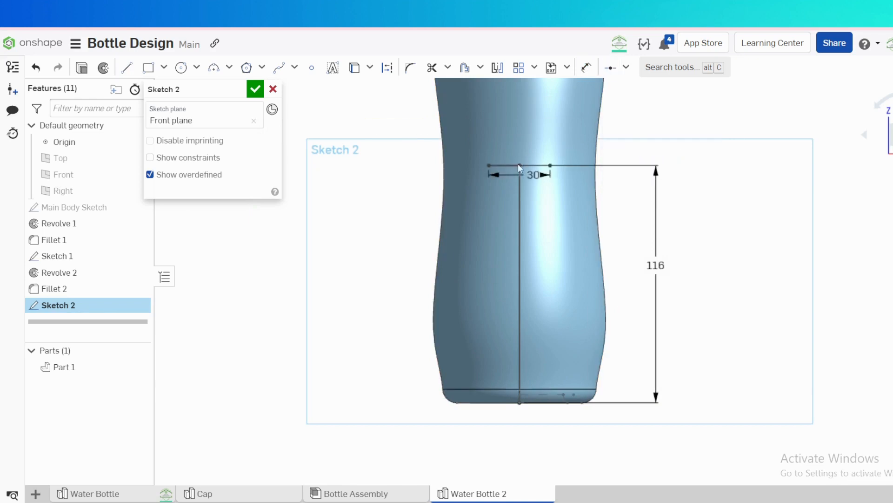
- Convert the 116 mm vertical line to construction geometry and finish the sketch
left_click(517, 221)
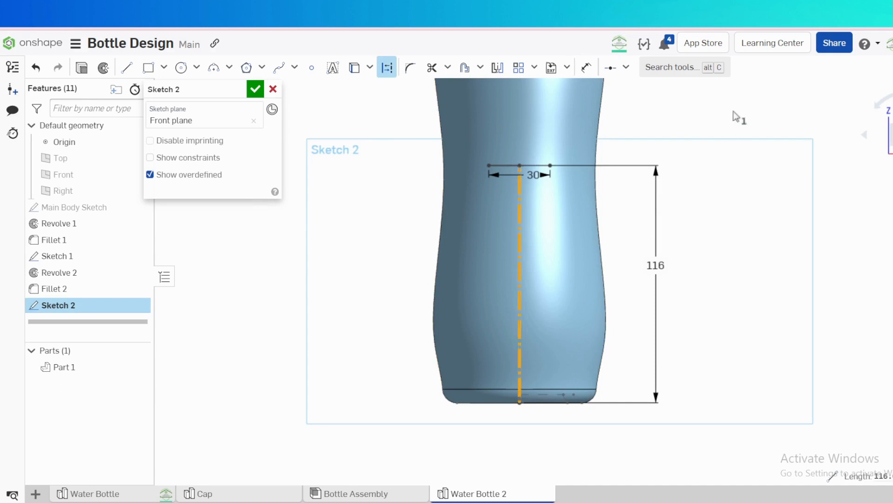
key("Escape")
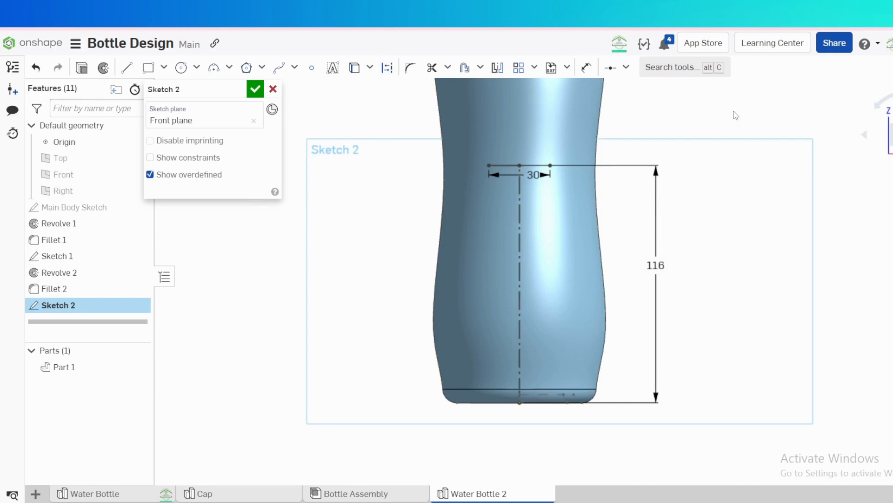
left_click(255, 89)
- Start a curve-to-face projected curve of the 30 mm sketch line, targeting the bottle's main body face
scroll(393, 161, "down", 3)
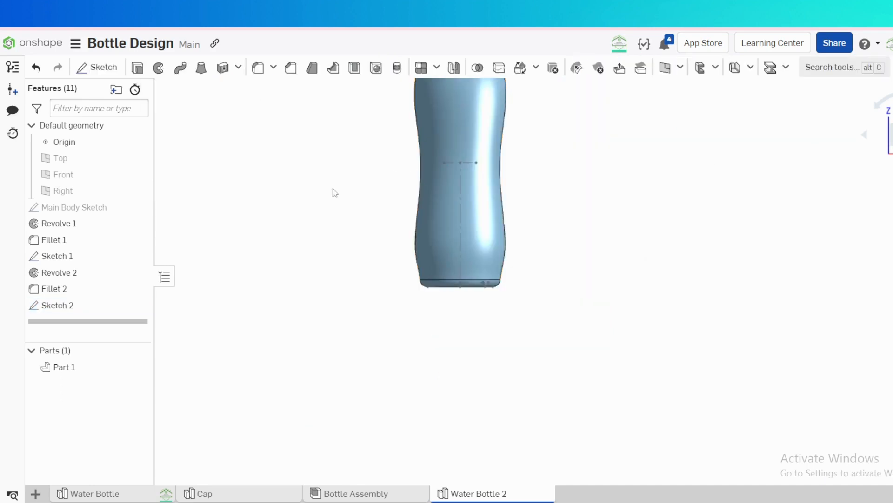
key("f")
key("shift+3")
right_click_drag(368, 189, 646, 208)
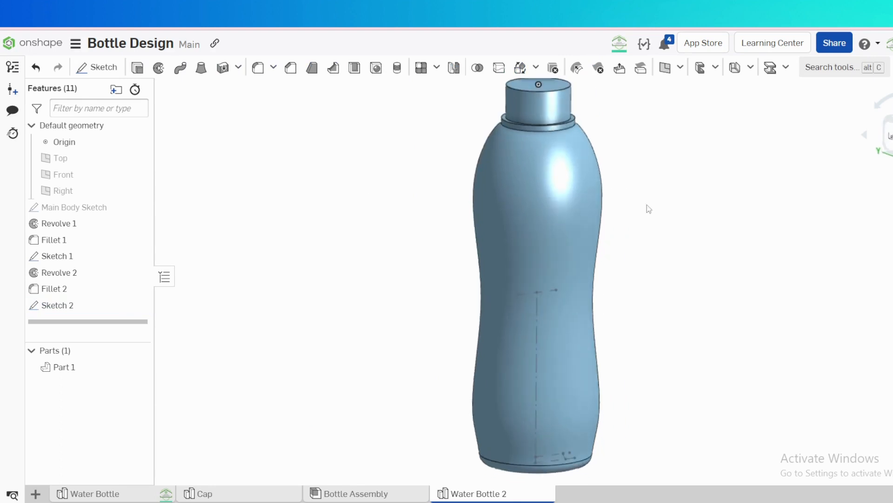
left_click(715, 67)
left_click(680, 67)
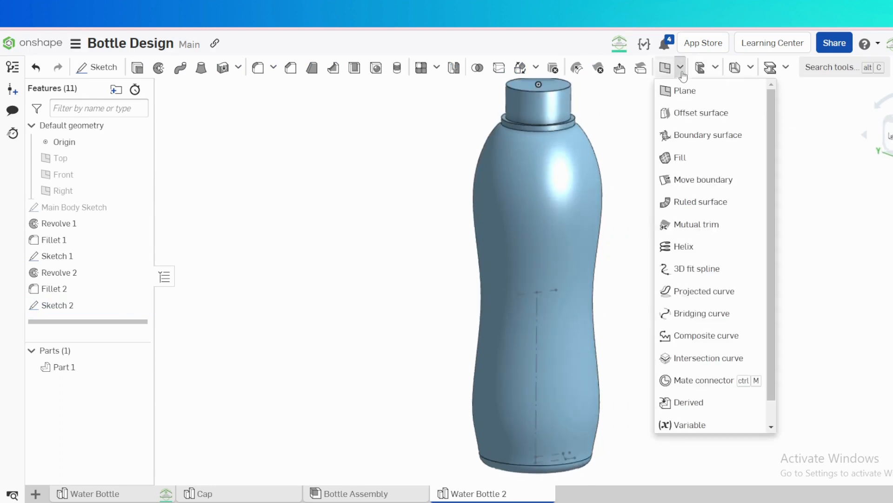
left_click(704, 294)
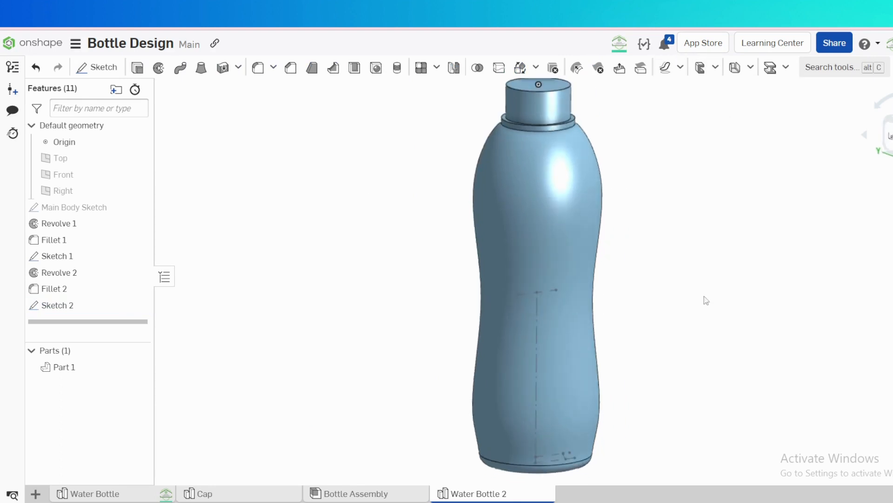
left_click(550, 293)
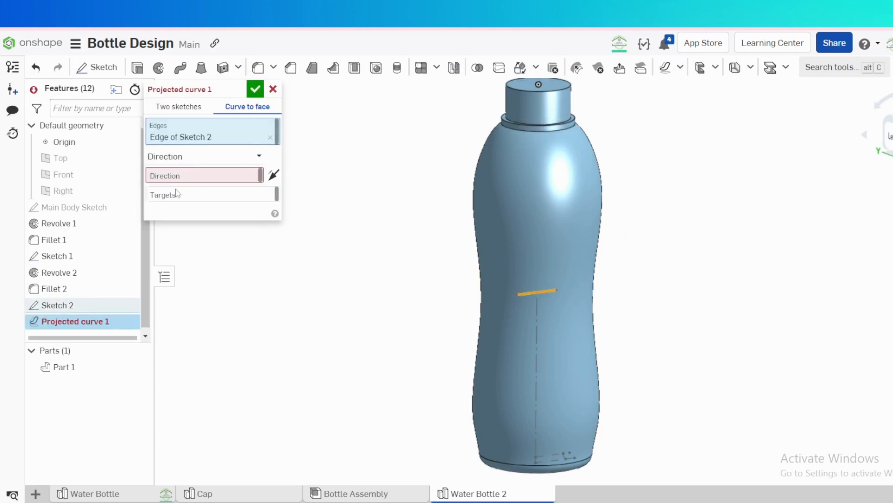
left_click(177, 194)
left_click(541, 254)
- Project the curve along the Front plane's direction with the direction flipped, keeping only the body face as target, and accept it
left_click(200, 156)
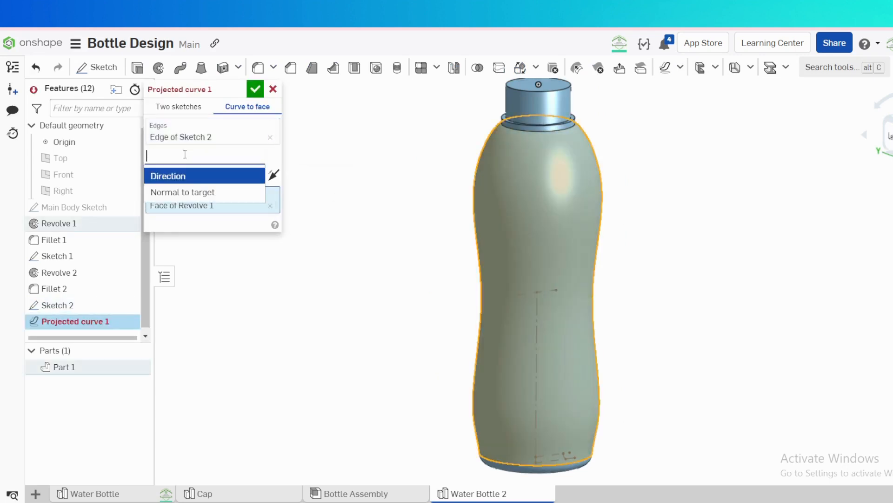
left_click(181, 180)
left_click(78, 175)
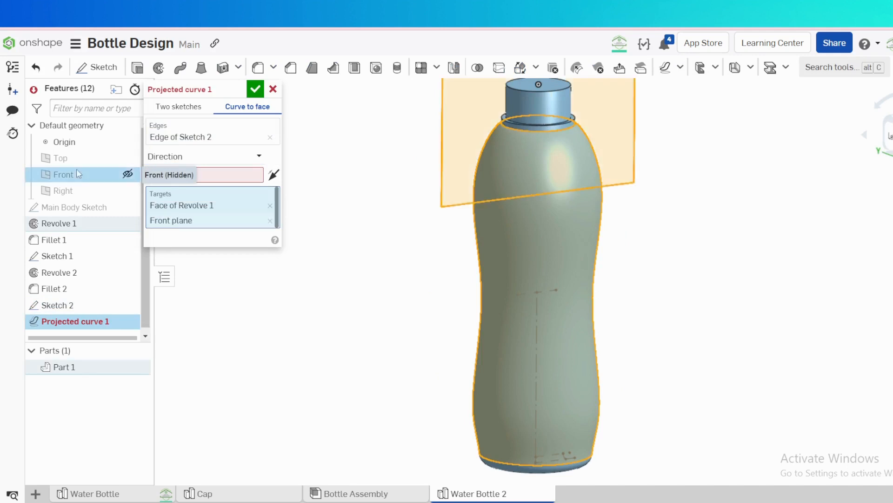
right_click_drag(347, 232, 345, 211)
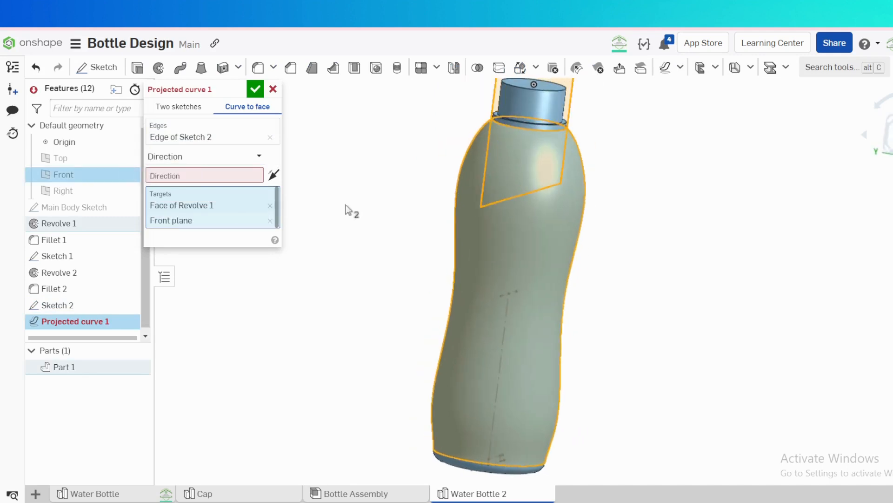
left_click(270, 220)
left_click(170, 175)
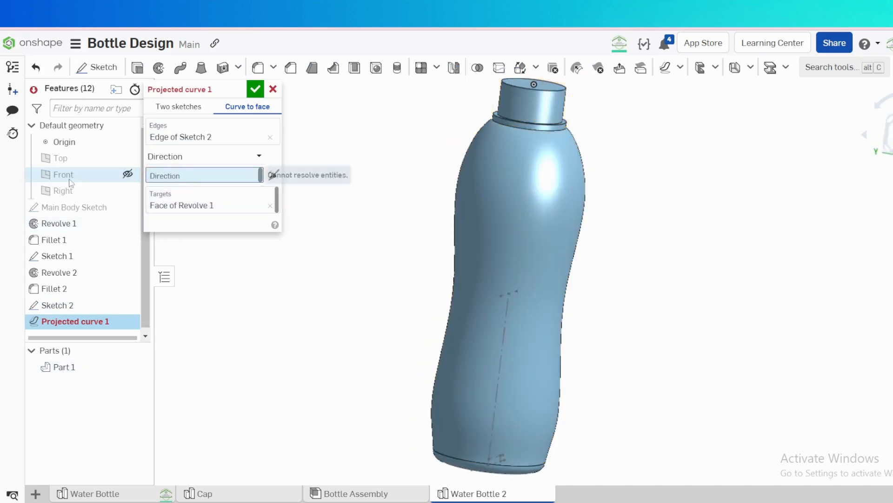
left_click(60, 176)
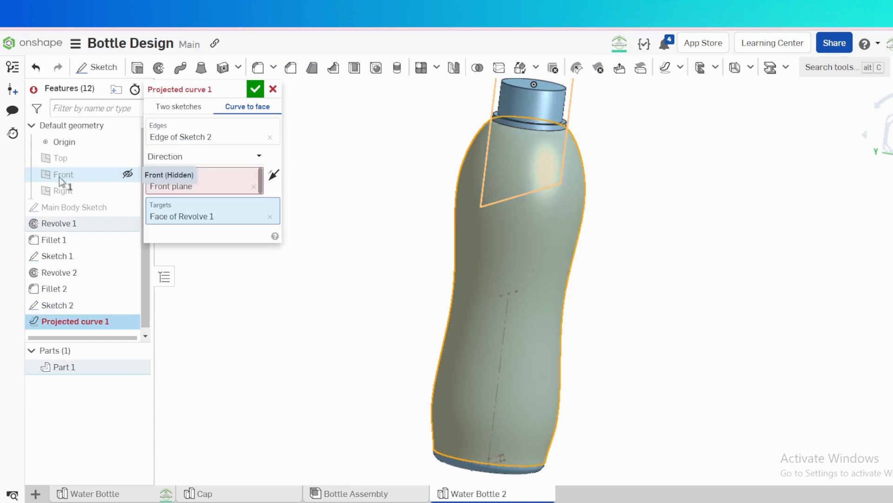
left_click(274, 181)
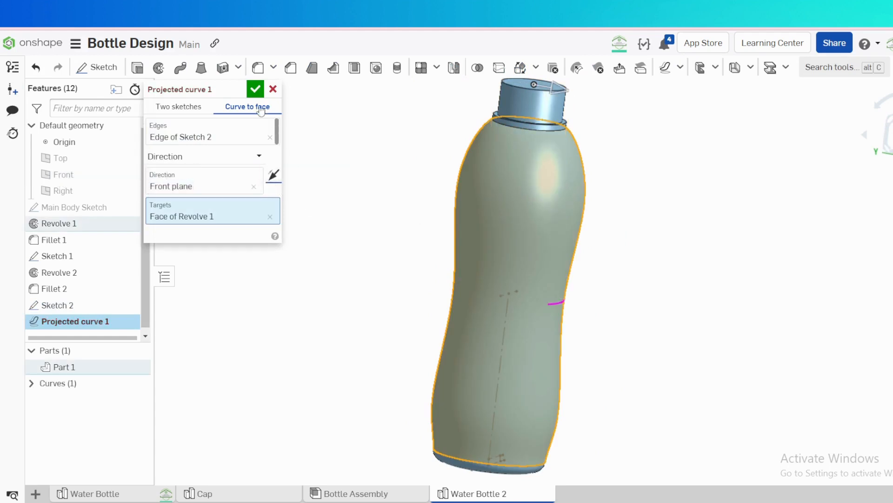
left_click(256, 93)
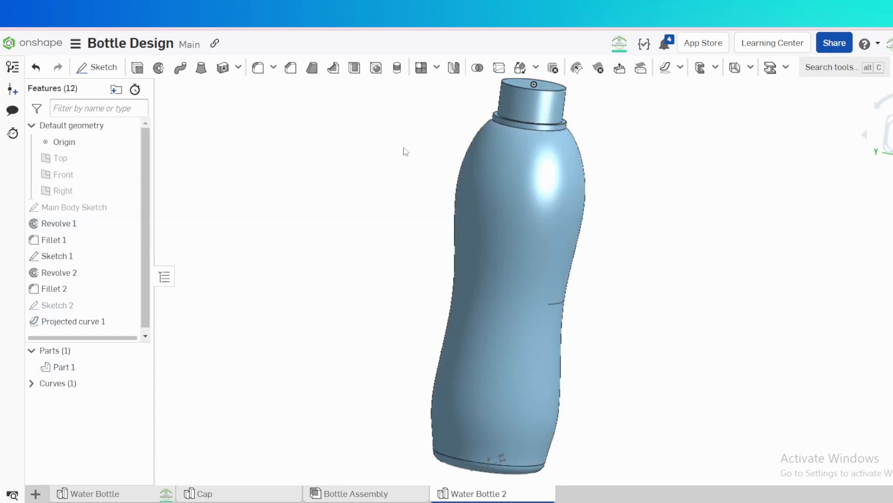
- Create a plane parallel to the Top plane through the projected curve's endpoint
left_click(74, 159)
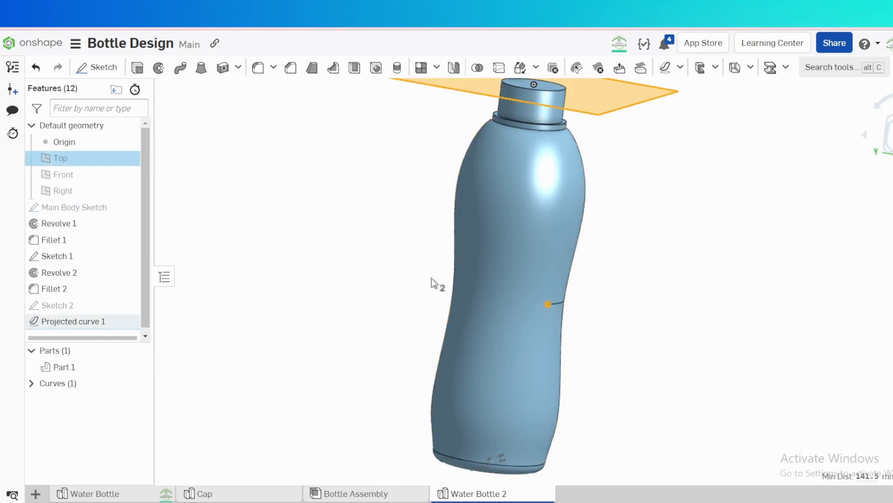
key("s")
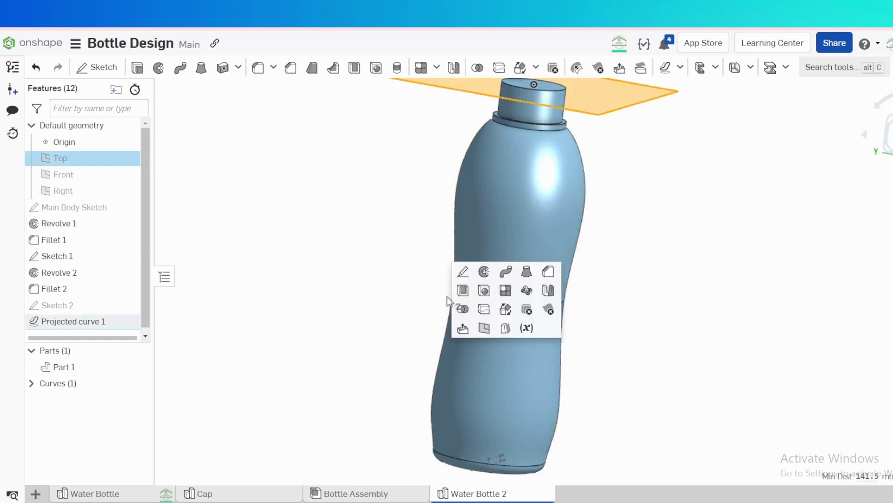
left_click(484, 329)
left_click(257, 90)
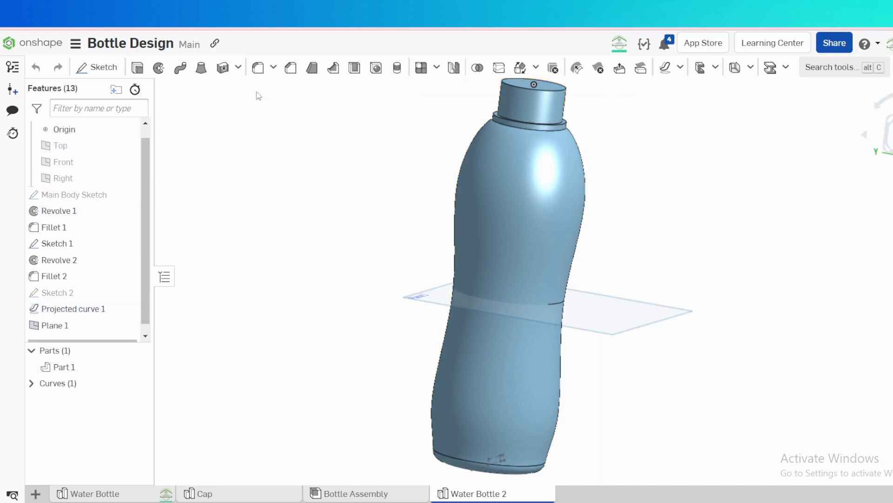
- Start a new sketch on Plane 1, facing the sketch plane straight on
key("shift+3")
key("shift+4")
key("shift+3")
right_click_drag(637, 195, 641, 226)
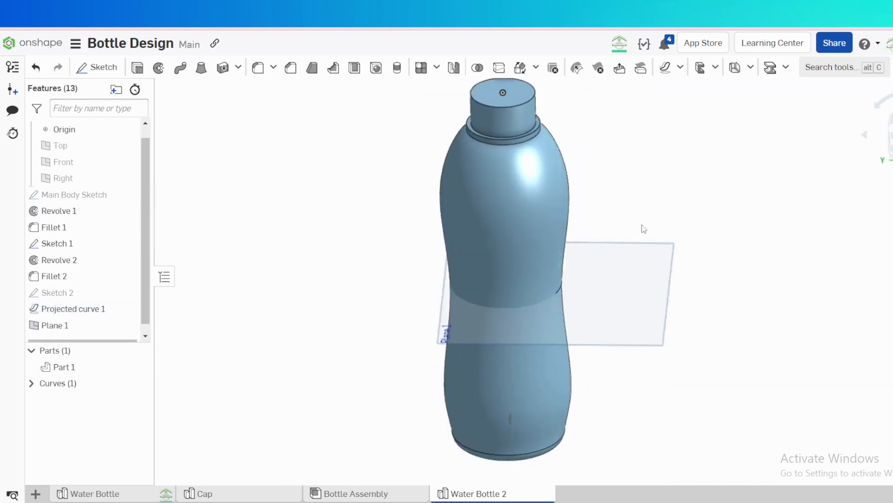
left_click(628, 272)
key("n")
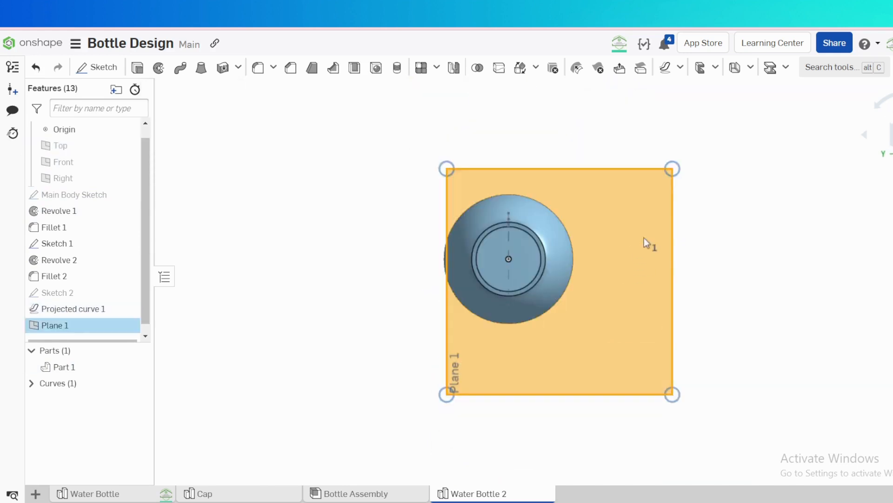
key("s")
left_click(731, 244)
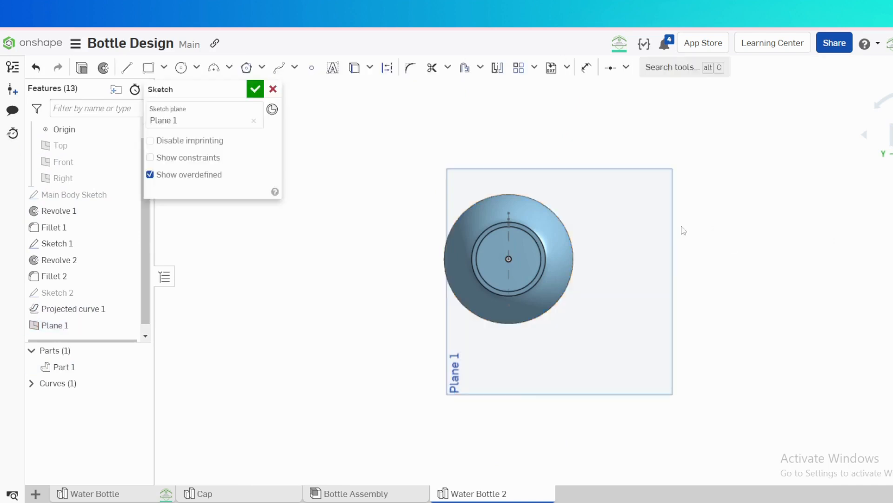
key("n")
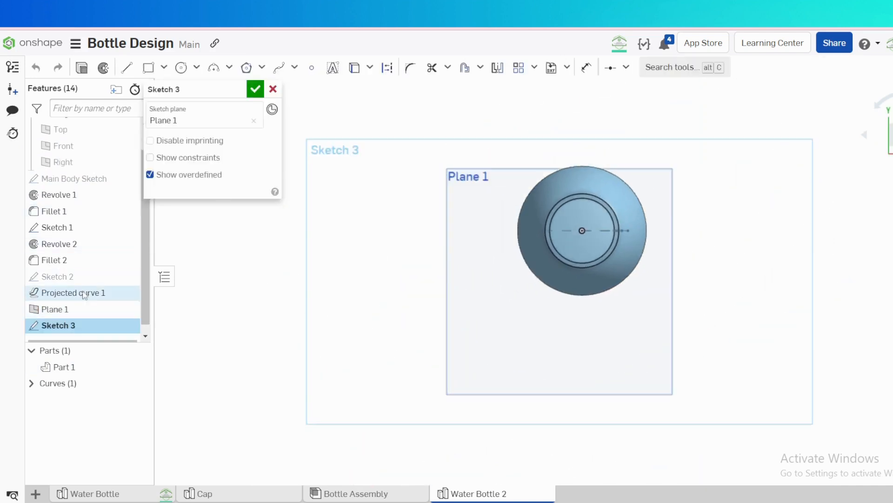
- Switch the model display to unshaded with hidden edges visible, looking straight onto Plane 1
mouse_move(514, 333)
right_mouse_down()
mouse_move(526, 277)
mouse_move(563, 277)
right_mouse_up()
key("n")
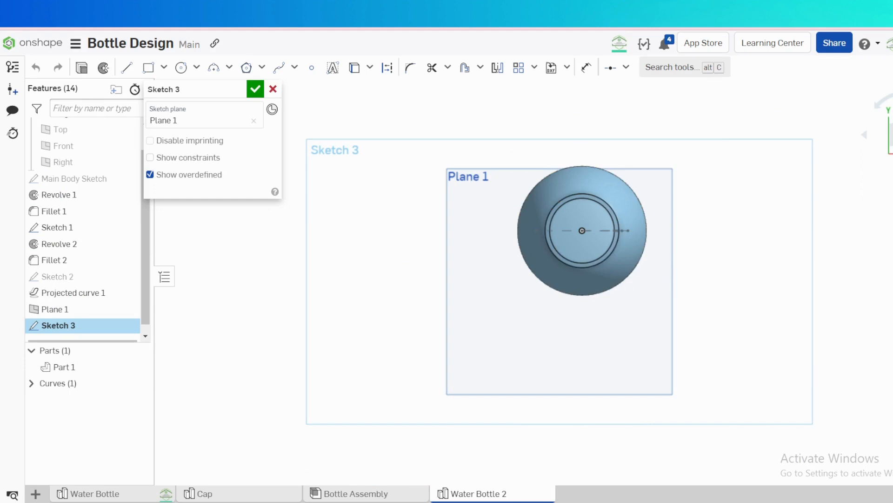
left_click(884, 161)
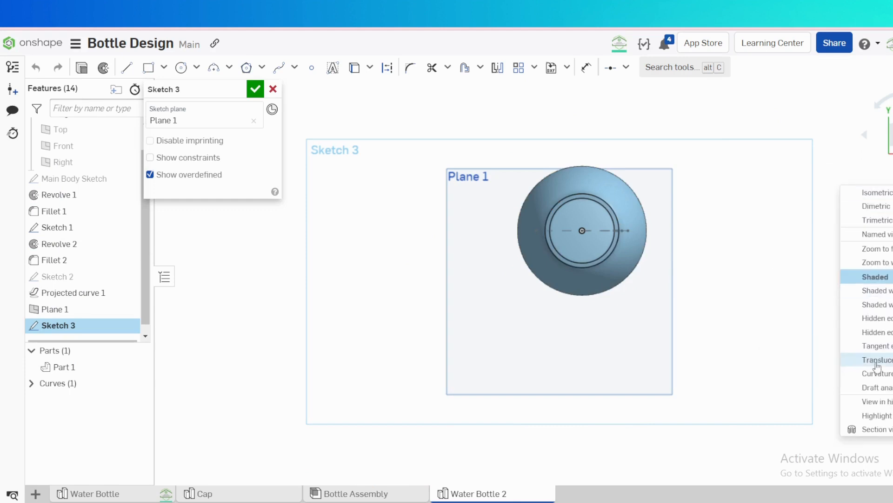
left_click(876, 332)
scroll(577, 256, "up", 5)
scroll(566, 237, "down", 3)
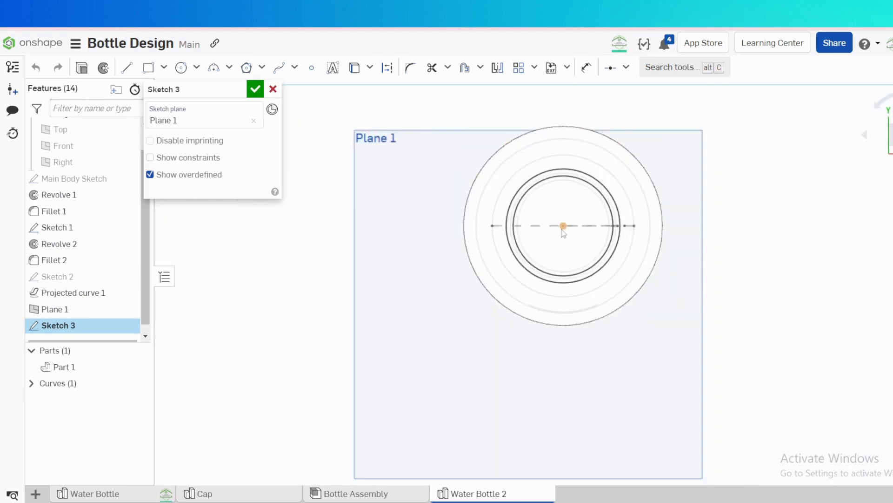
- Sketch a vertical line about 13 mm long down from the horizontal dashed line, a little left of the bottle's centre
key("l")
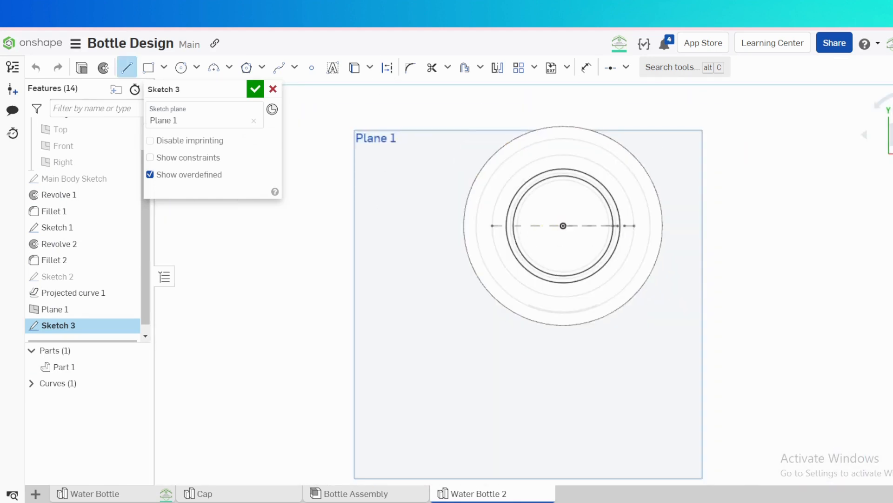
scroll(544, 243, "up", 4)
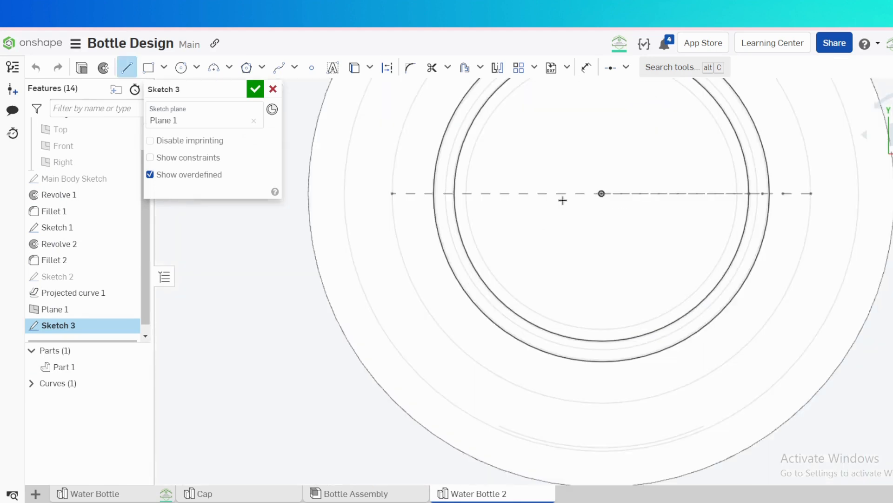
left_click(548, 193)
left_click(548, 282)
key("Escape")
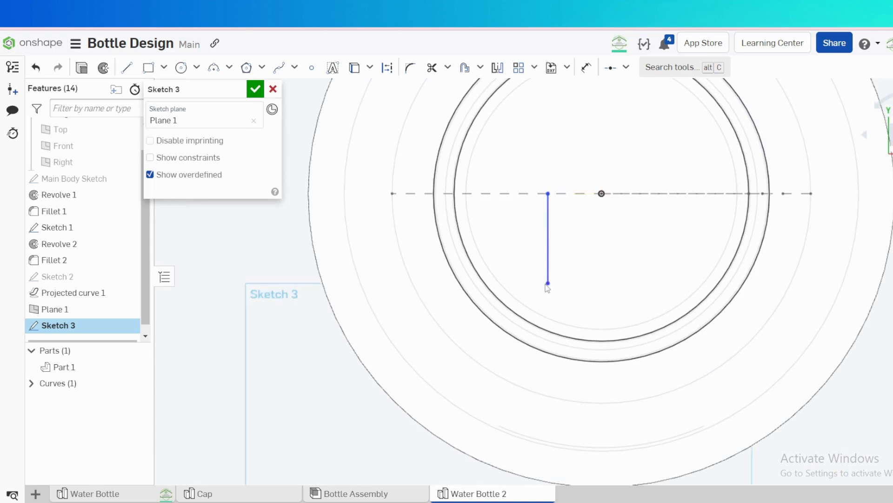
- Sketch a vertical line about 14 mm long straight down from the bottle's centre
key("l")
left_click(601, 193)
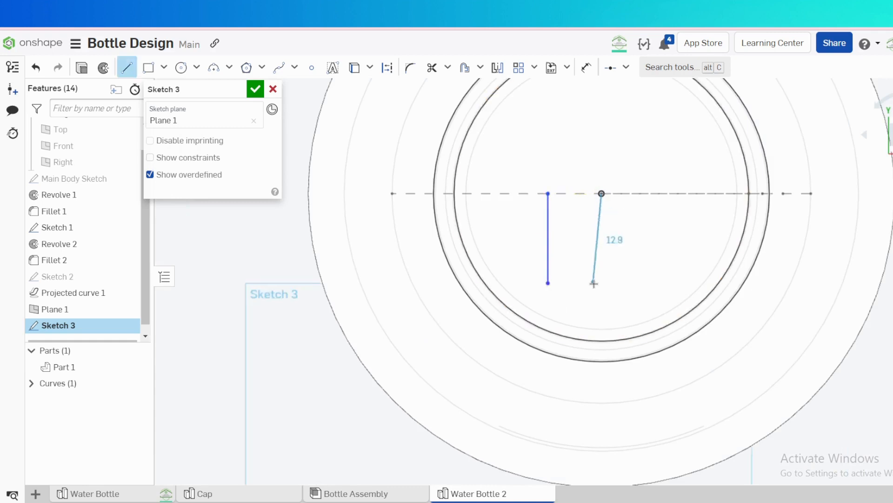
left_click(602, 289)
key("Escape")
- Mirror the left vertical line about the centre vertical line
key("s")
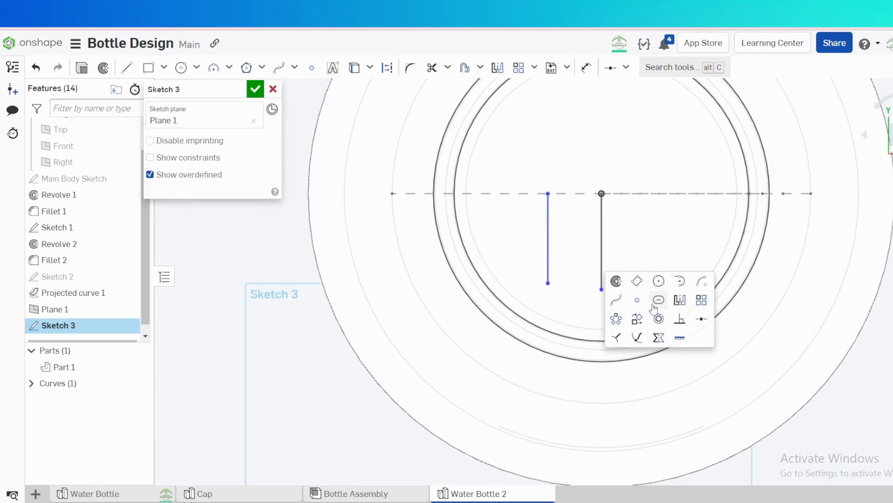
left_click(679, 300)
left_click(602, 232)
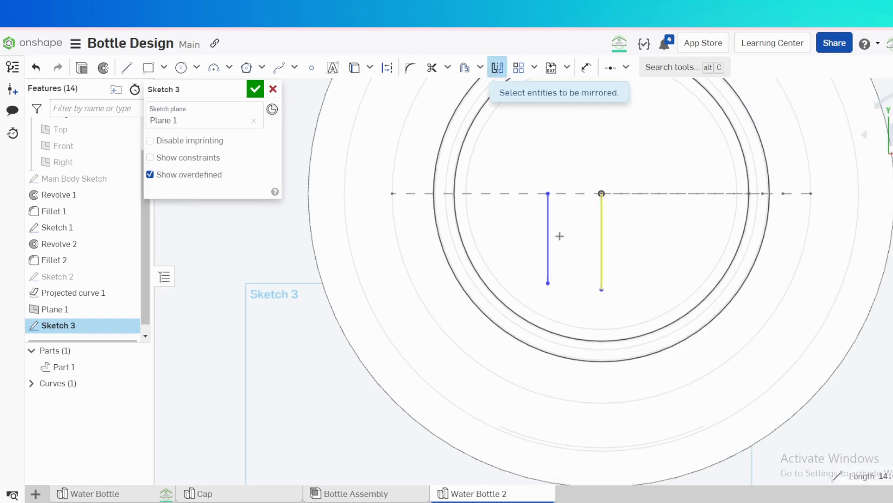
left_click(549, 241)
- Dimension the distance between the two outer vertical lines as 13.9 mm
key("d")
left_click(549, 236)
left_click(655, 209)
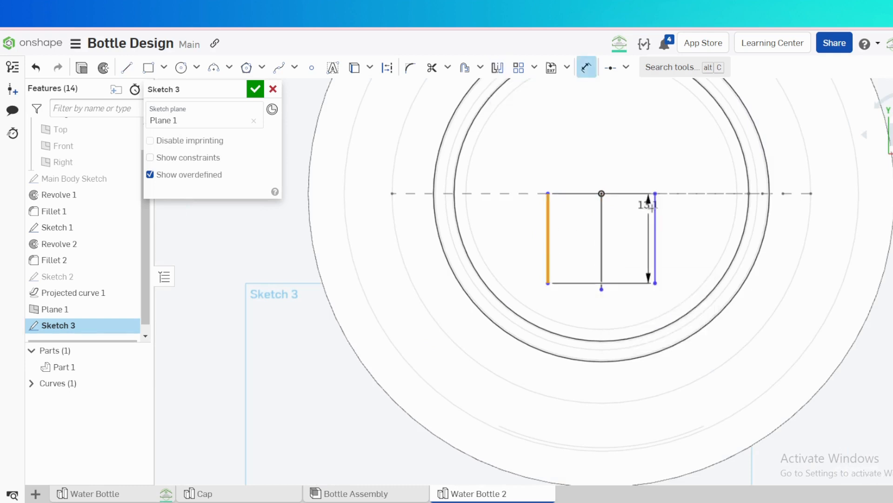
left_click(642, 167)
type("13")
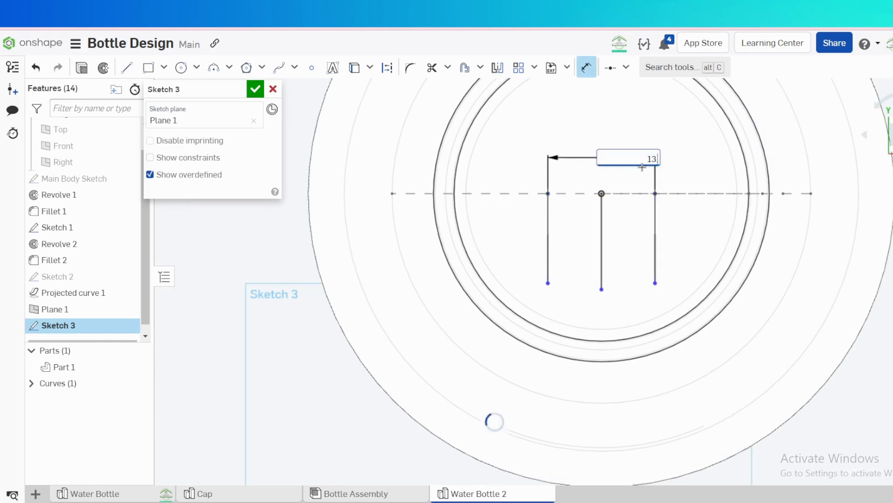
type(".8")
key("Return")
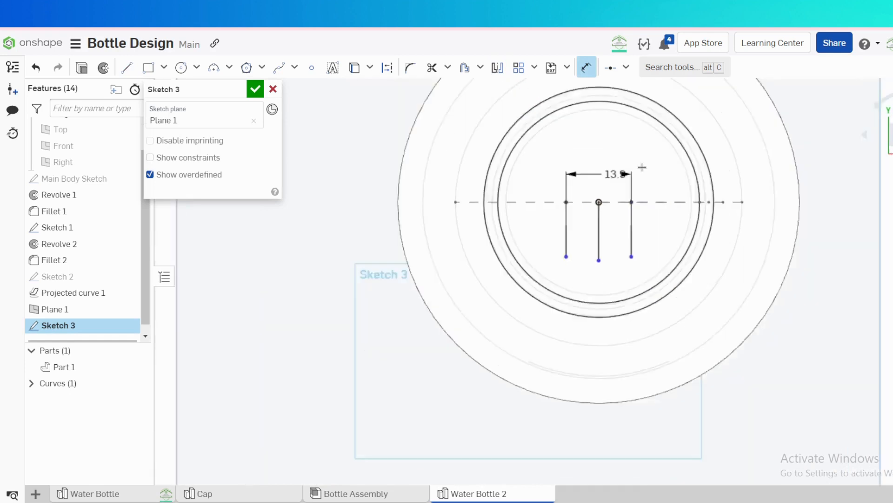
- Lengthen the three vertical lines downward until they extend well beyond the bottle's outer circle
scroll(600, 214, "down", 3)
key("Escape")
left_click_drag(580, 244, 550, 467)
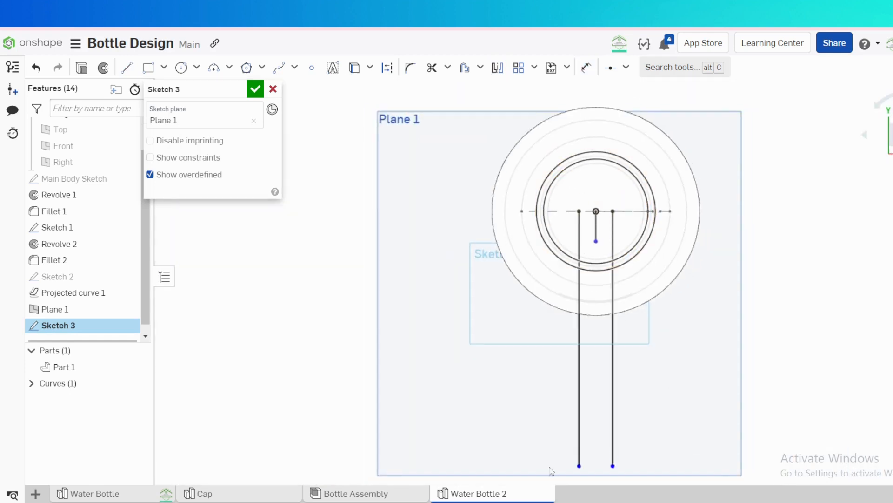
left_click_drag(596, 241, 596, 442)
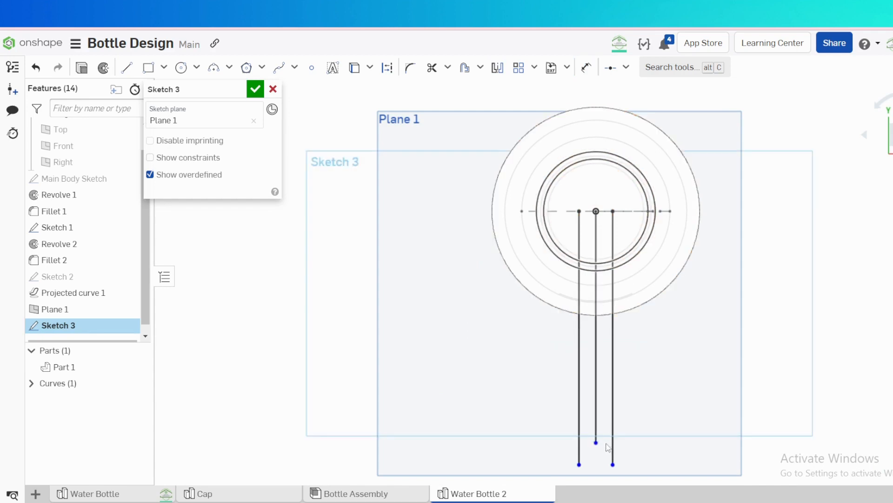
- Convert the three vertical lines to construction geometry
left_click(578, 405)
key("q")
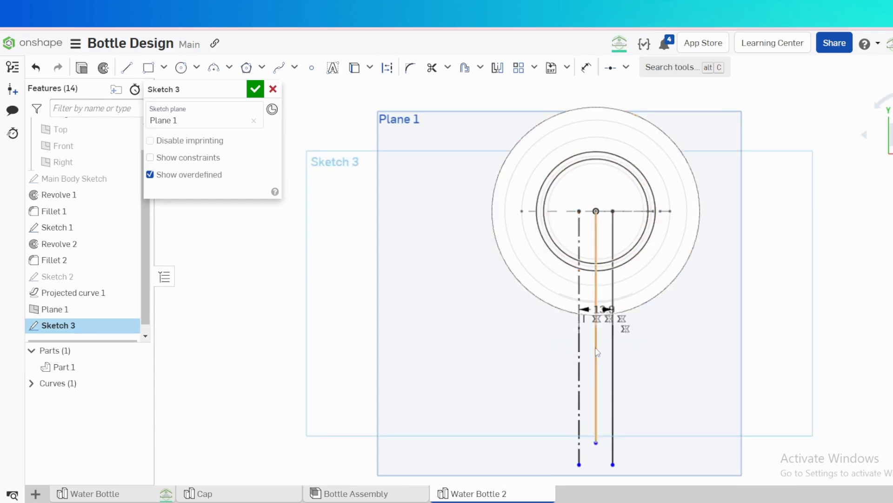
left_click(596, 352)
key("q")
left_click(613, 375)
key("q")
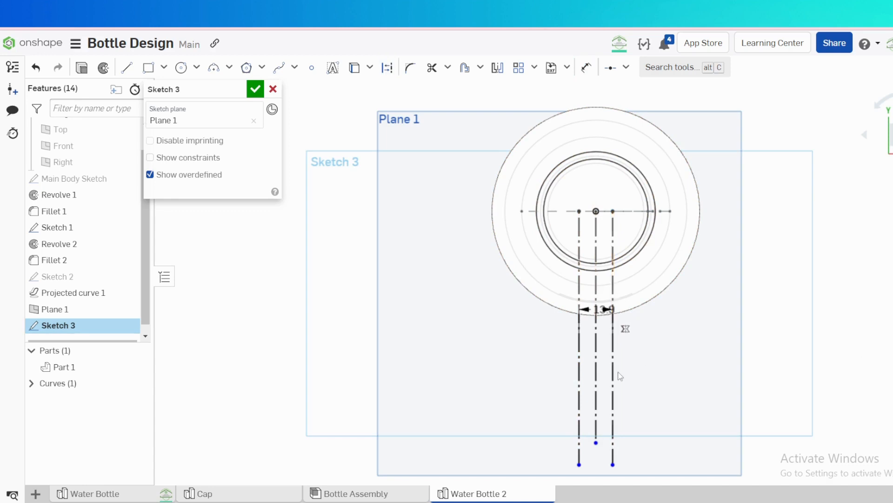
- Apply an equal constraint between the right and centre vertical construction lines
left_click(614, 372)
left_click(597, 370)
key("e")
- Sketch a downward-bulging three-point arc of about 11.6 mm radius between the two outer construction lines, inside the bottle's inner circle
scroll(626, 234, "up", 5)
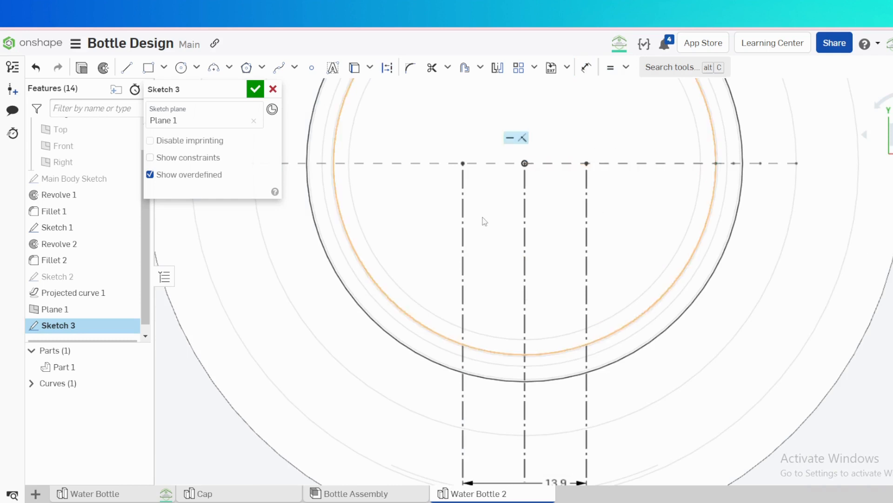
right_click(407, 222)
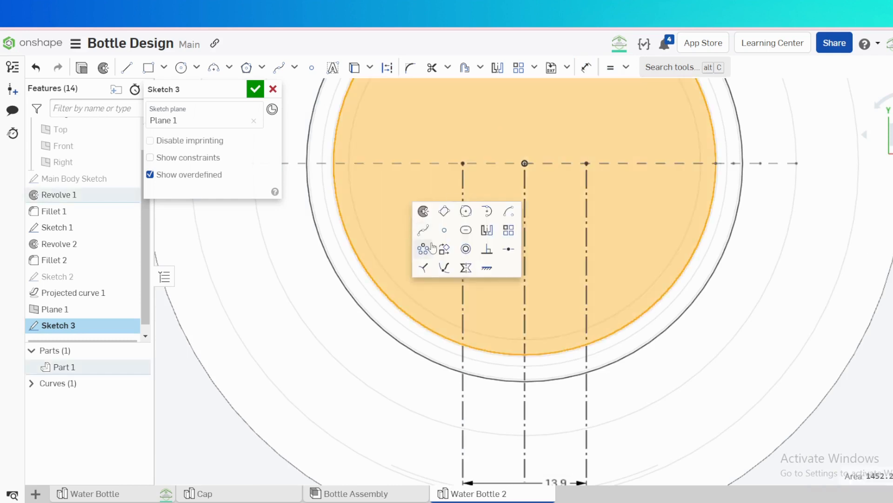
left_click(463, 302)
left_click(586, 303)
left_click(551, 320)
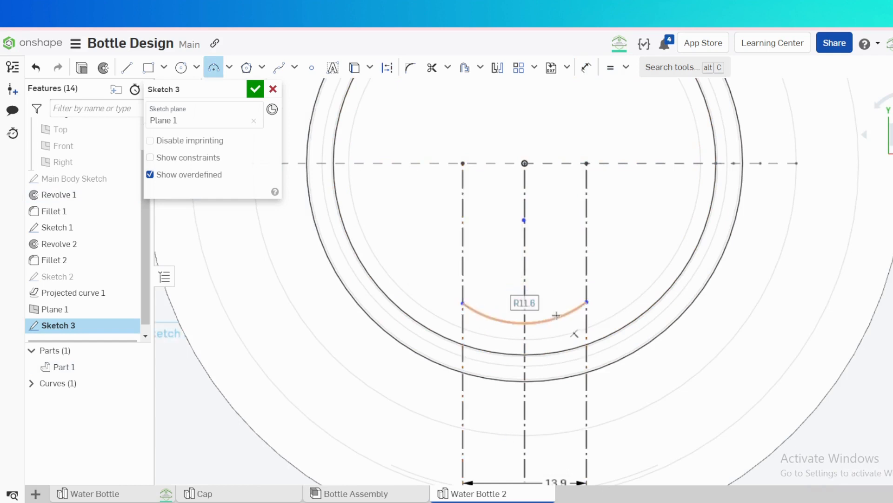
key("Escape")
- Dimension the arc's radius as 37 mm
key("u")
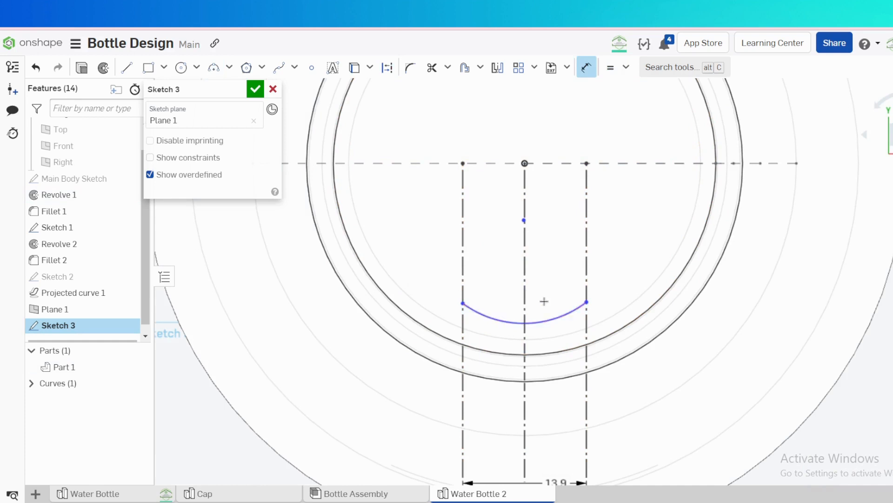
double_click(546, 286)
type("37")
key("Return")
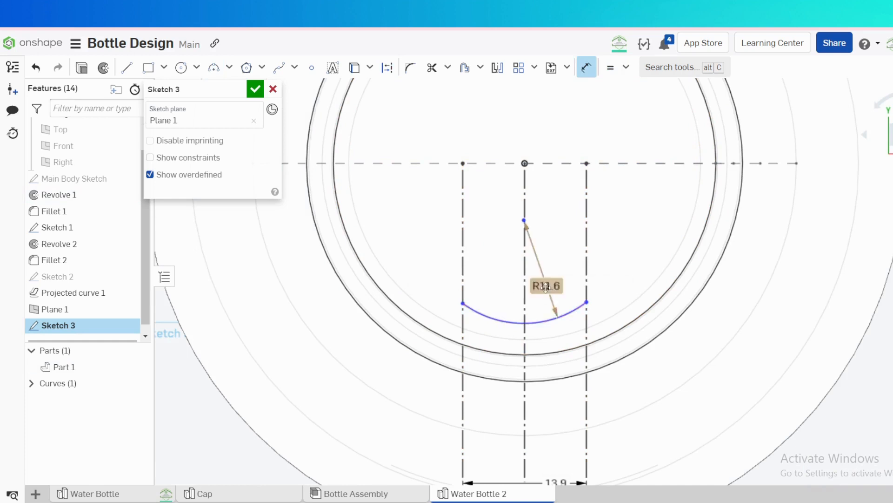
scroll(569, 221, "down", 5)
scroll(599, 149, "up", 5)
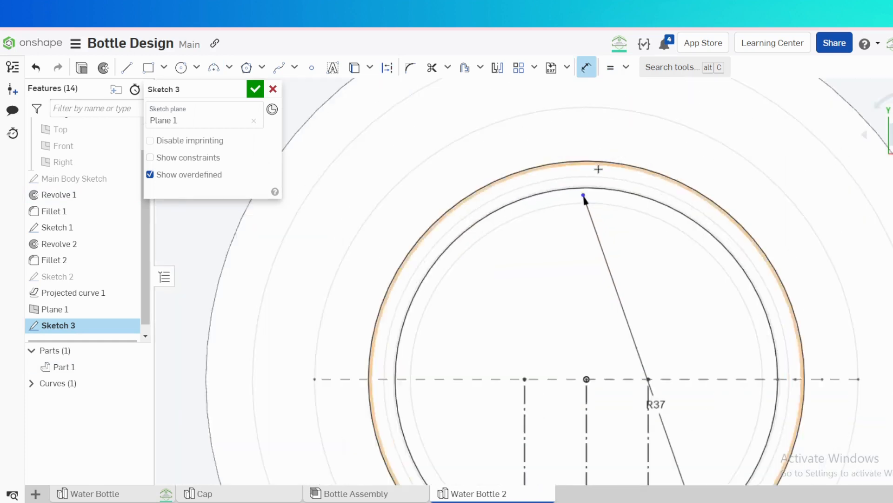
key("Escape")
- Make the 37 mm arc's centre point coincident with the bottle's centre
left_click(587, 379)
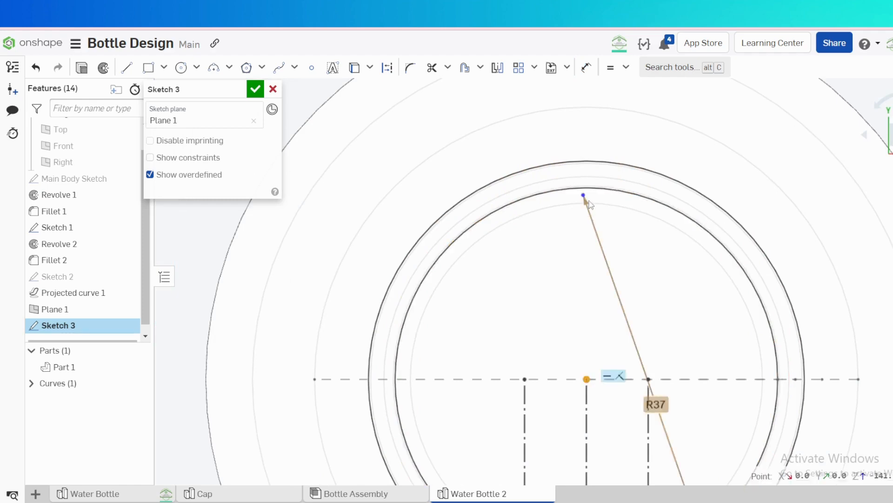
left_click(584, 197)
key("i")
- Sketch a left-bulging three-point arc of about 6 mm radius from the 37 mm arc's left end up to the left construction line
scroll(591, 177, "down", 5)
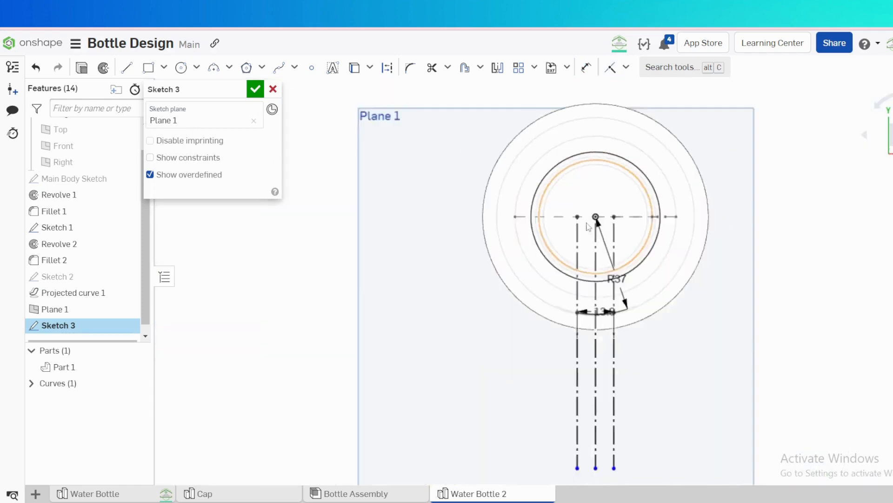
scroll(589, 289, "up", 5)
scroll(558, 381, "up", 5)
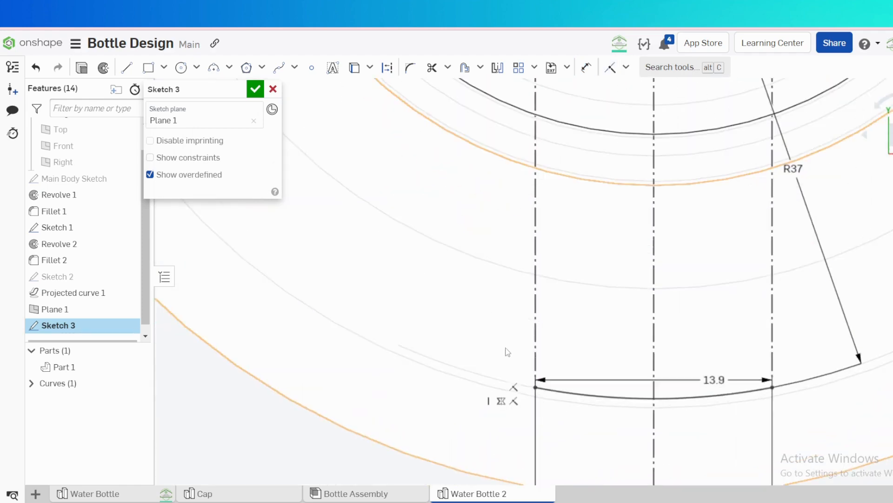
key("a")
left_click(536, 387)
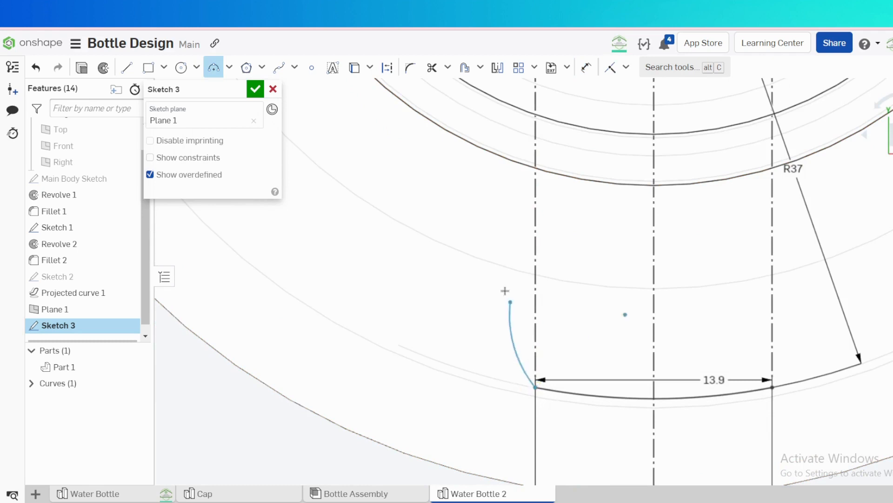
left_click(536, 257)
left_click(515, 321)
key("Escape")
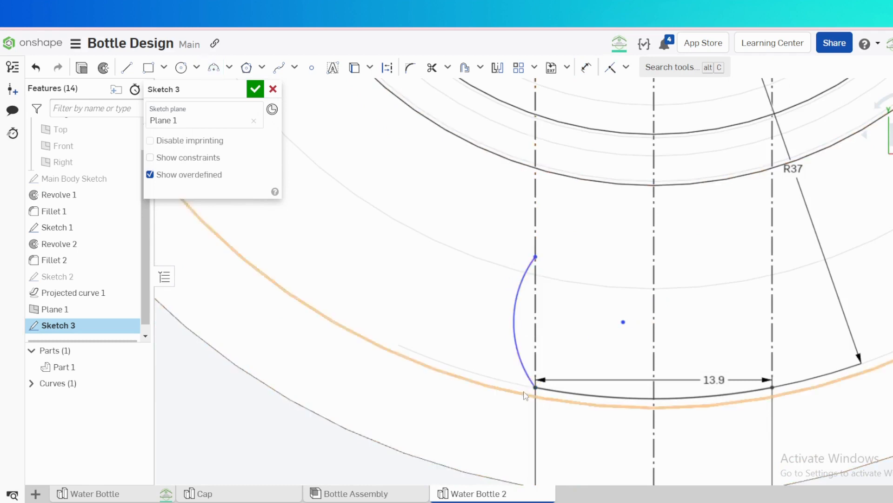
- Make the left side arc tangent to the 37 mm arc
left_click(530, 380)
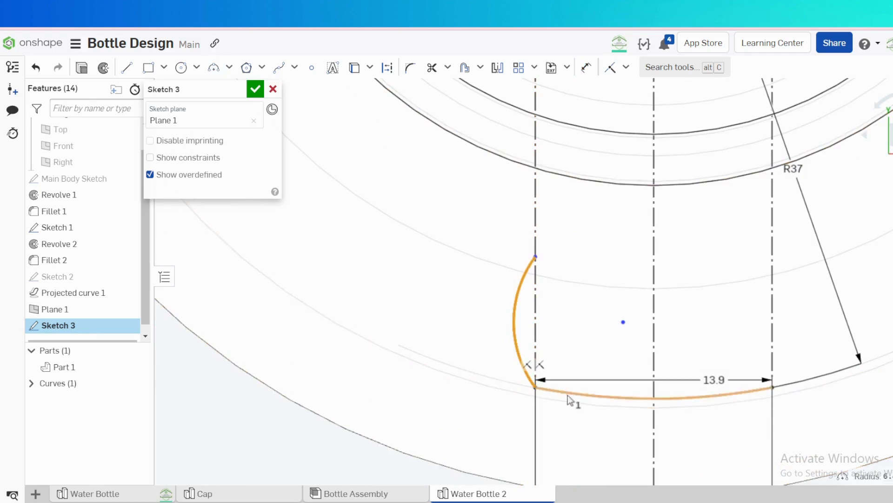
key("t")
left_click(569, 395)
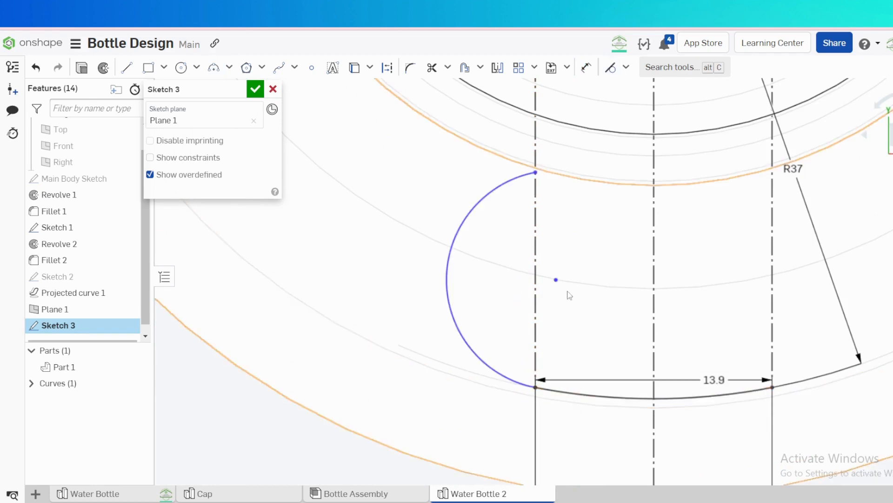
- Mirror the left side arc about the centre construction line
scroll(569, 296, "down", 3)
key("s")
left_click(627, 290)
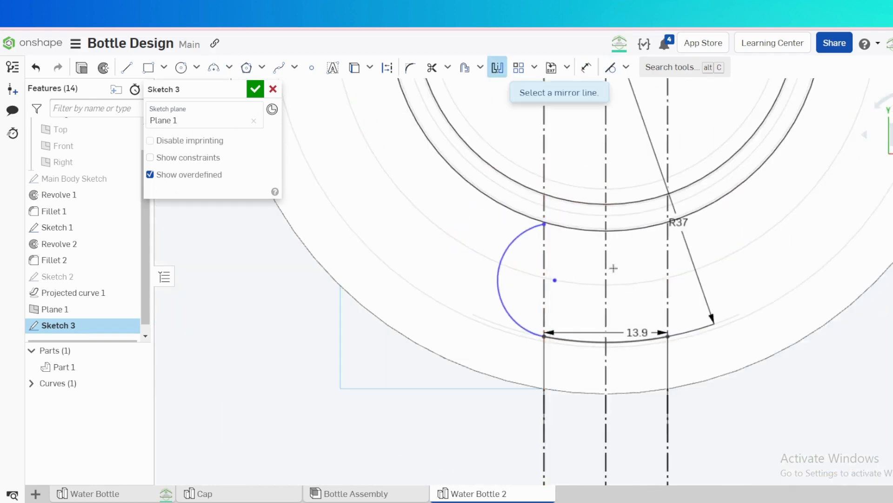
left_click(606, 263)
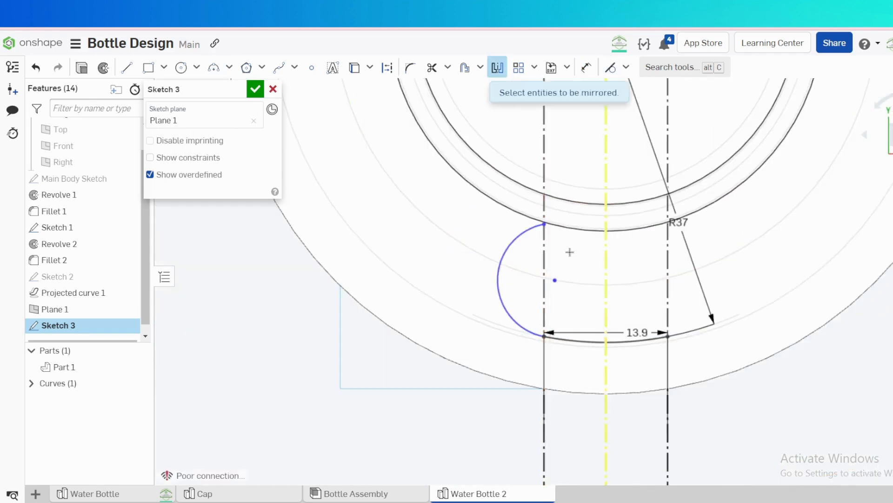
left_click(529, 231)
- Dimension the distance between the two side arcs' centre points as 12 mm
key("d")
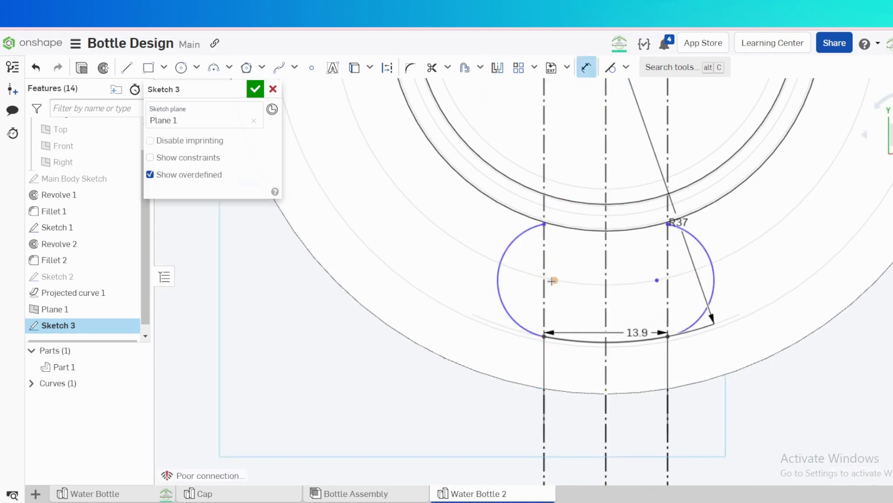
left_click(656, 280)
left_click(586, 302)
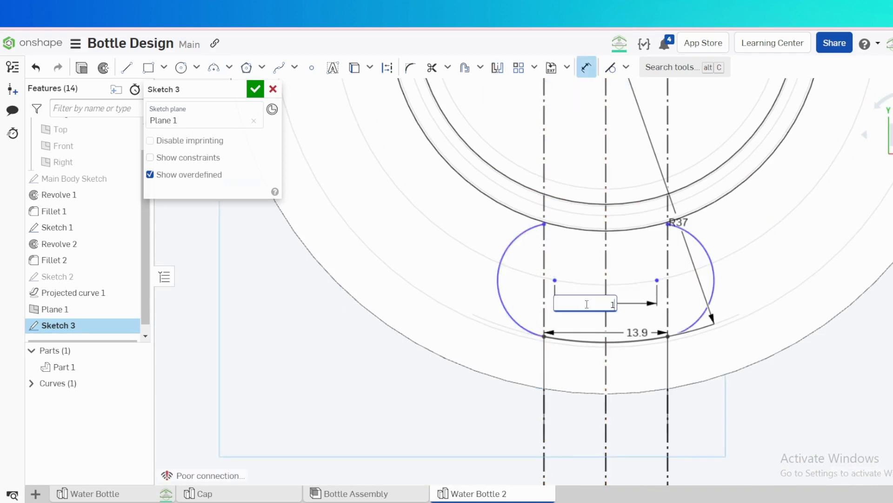
type("12")
key("Return")
- Finish the sketch on Plane 1 and switch the model display back to shaded
scroll(588, 307, "down", 3)
mouse_move(588, 307)
right_mouse_down()
mouse_move(582, 281)
mouse_move(590, 300)
right_mouse_up()
scroll(548, 218, "down", 4)
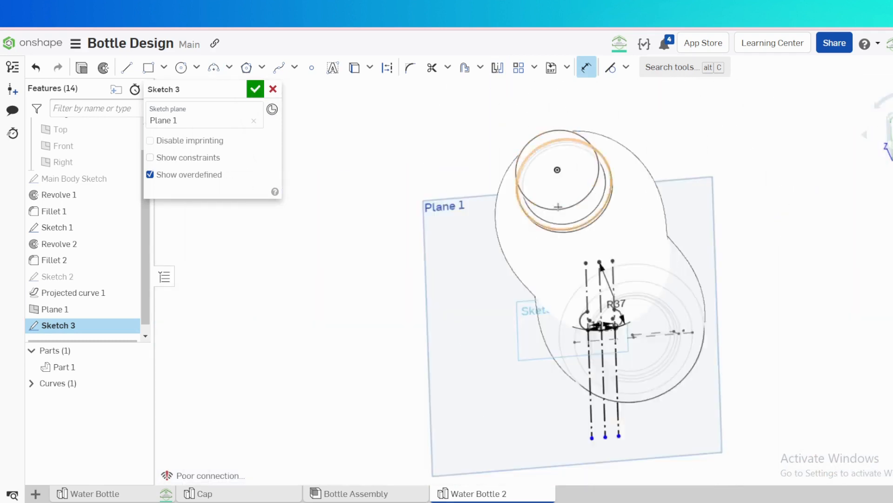
right_click_drag(548, 218, 569, 202)
scroll(568, 202, "down", 2)
scroll(577, 315, "up", 5)
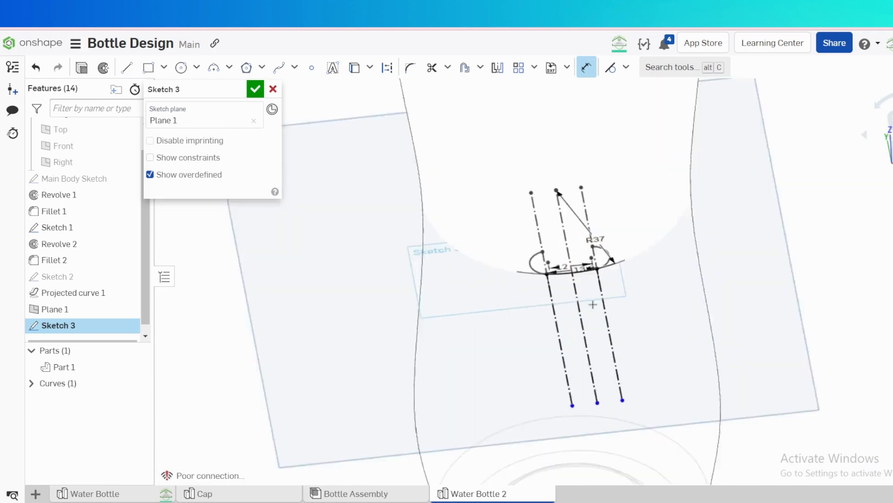
left_click(255, 90)
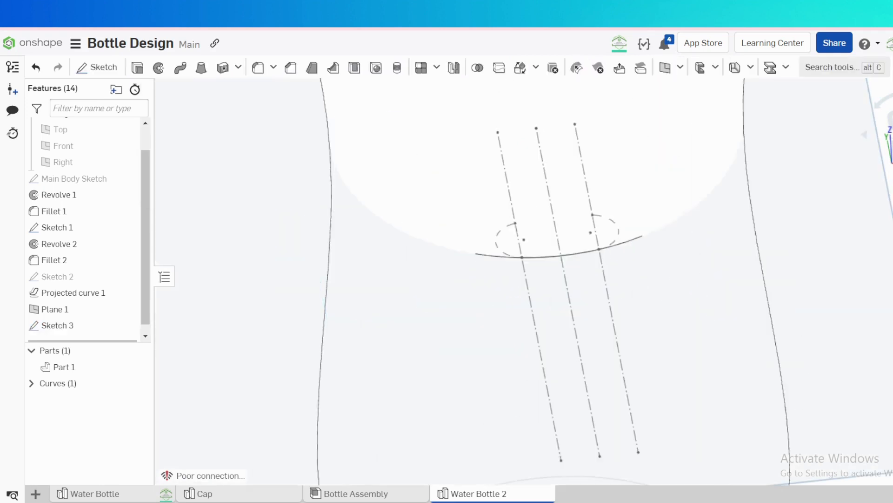
left_click(864, 134)
left_click(861, 290)
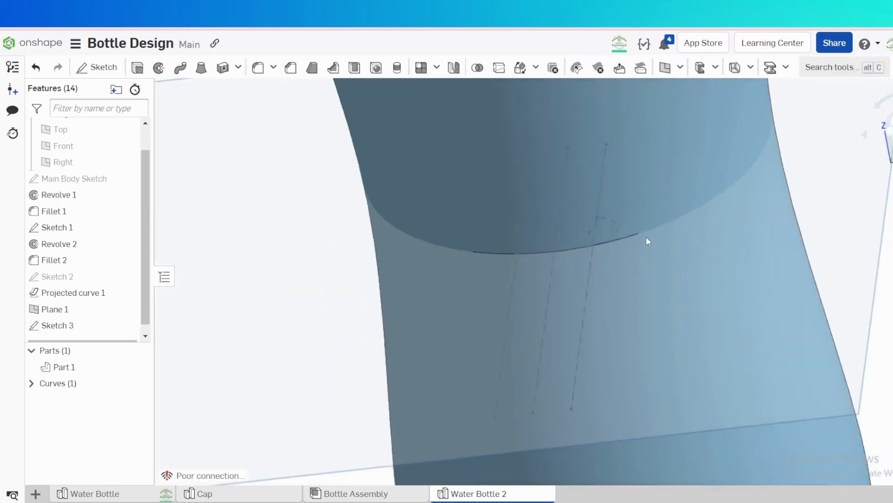
mouse_move(646, 236)
right_mouse_down()
mouse_move(614, 210)
mouse_move(603, 226)
right_mouse_up()
left_click(601, 209)
scroll(605, 218, "down", 4)
left_click(127, 178)
scroll(84, 186, "up", 2)
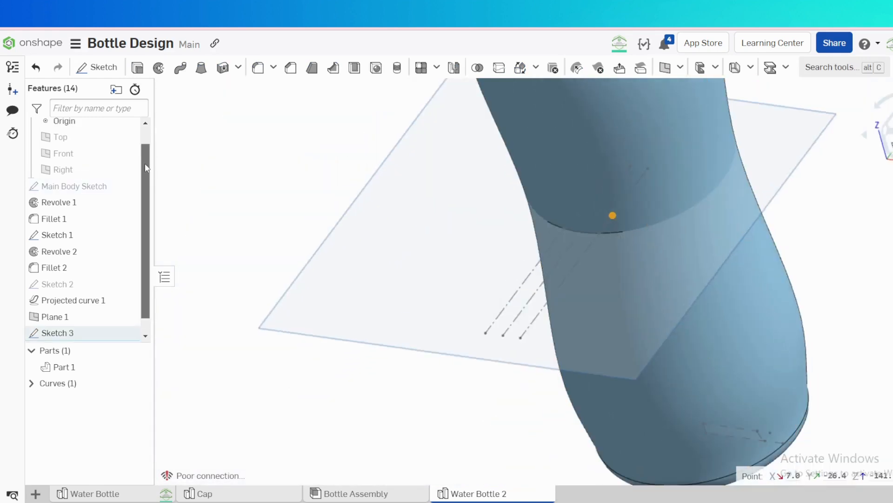
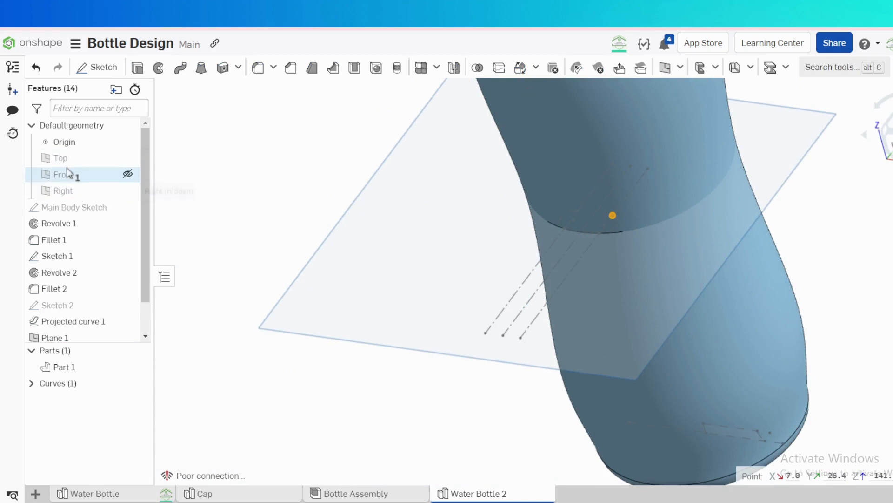
left_click(70, 175)
scroll(369, 195, "down", 5)
right_click_drag(375, 188, 373, 201)
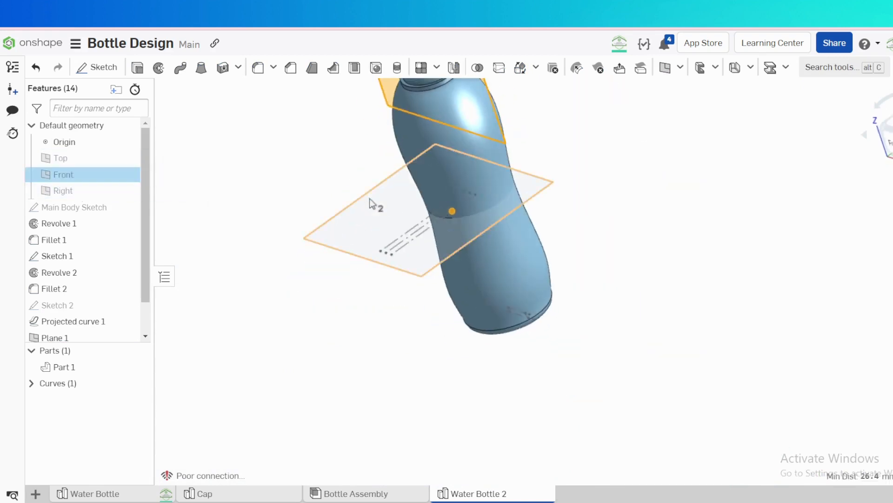
key("s")
left_click(619, 220)
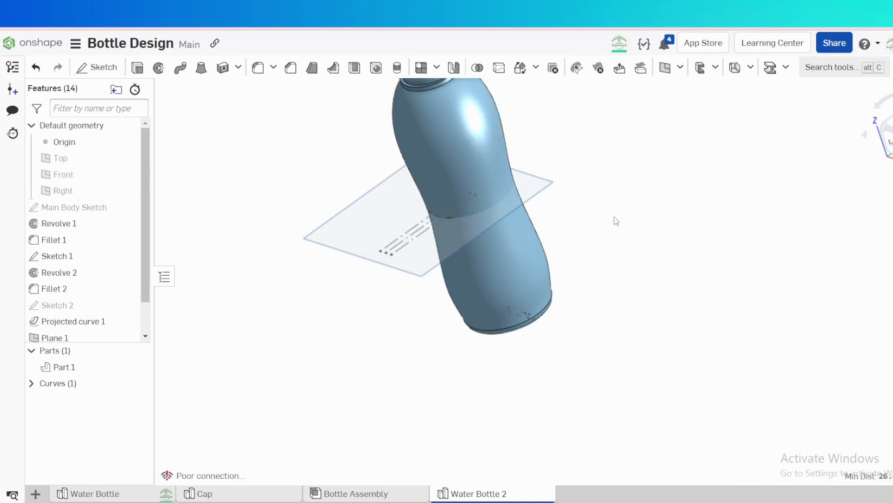
- Create a reference plane parallel to the Right plane through the endpoint of the side arc in Sketch 3
right_click_drag(462, 213, 470, 223)
scroll(467, 226, "up", 5)
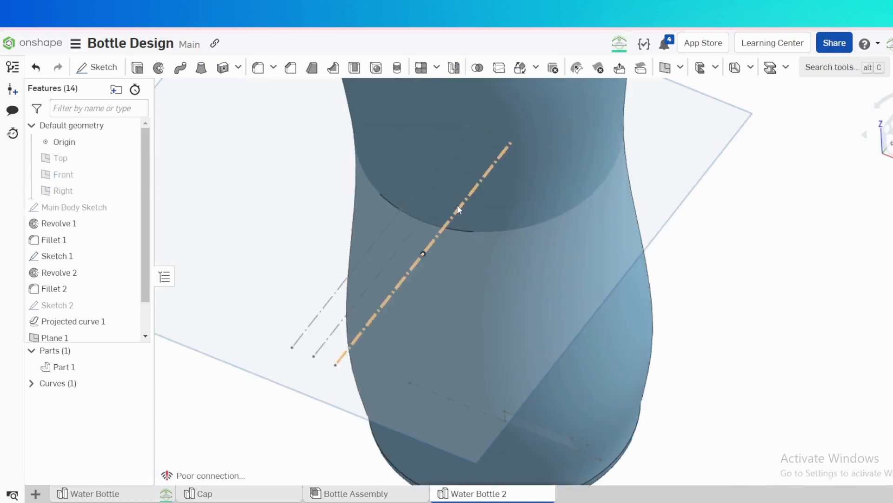
left_click(463, 203)
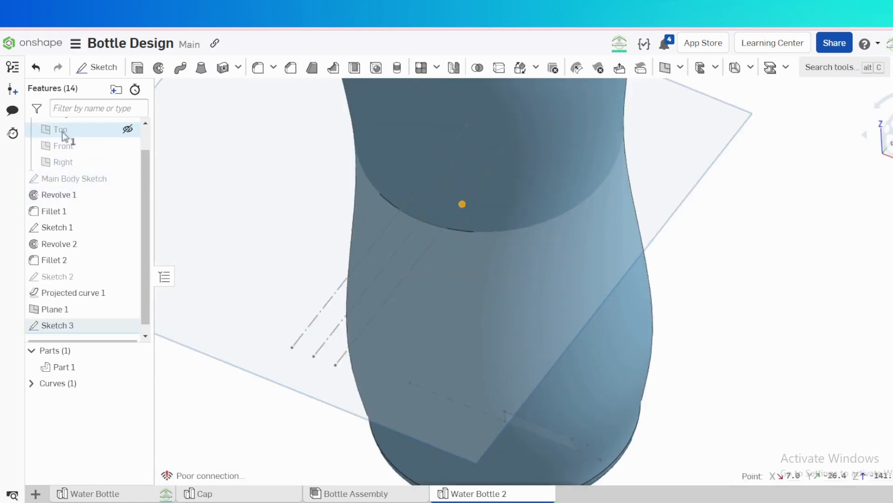
left_click(61, 162)
key("s")
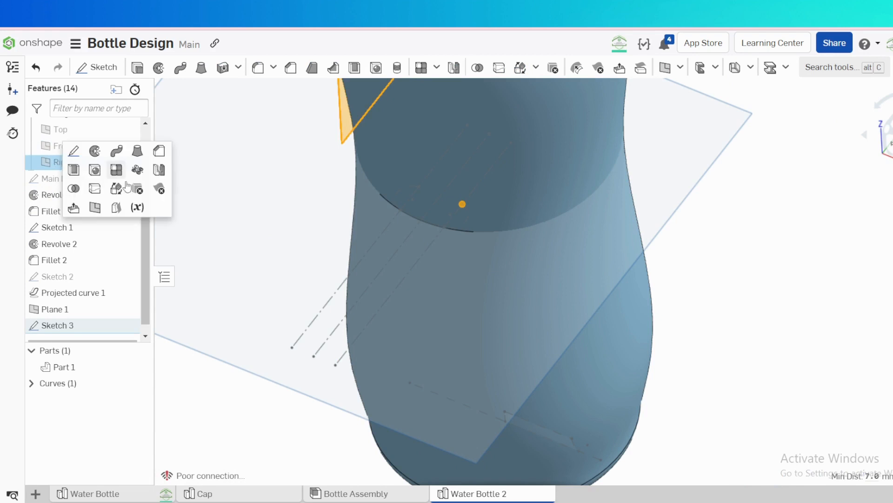
left_click(94, 207)
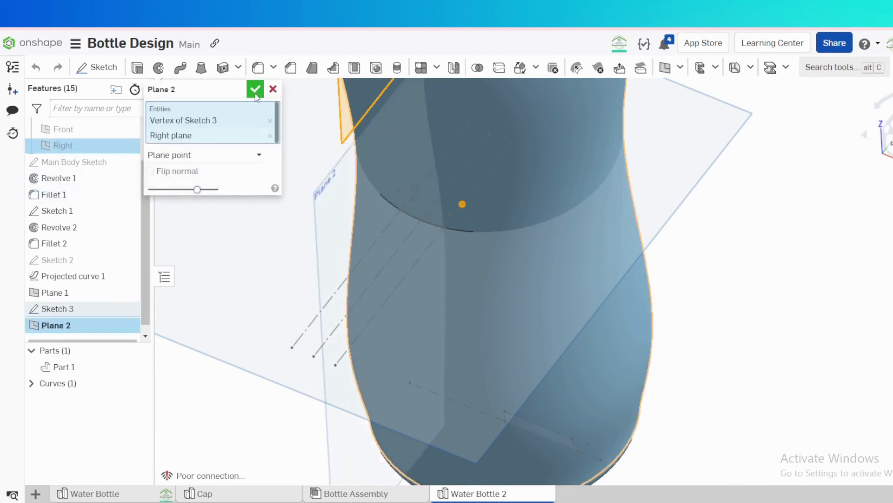
left_click(255, 89)
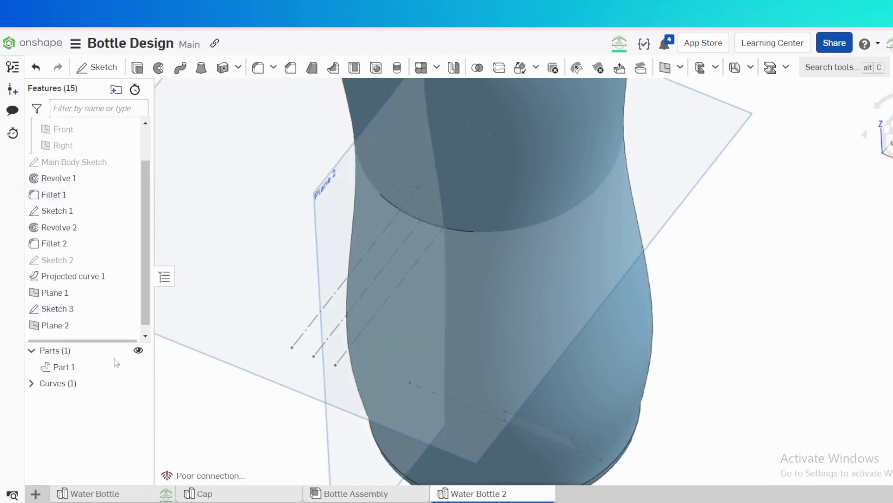
- Hide the bottle part and start a new sketch on Plane 2, viewed face-on
left_click(140, 350)
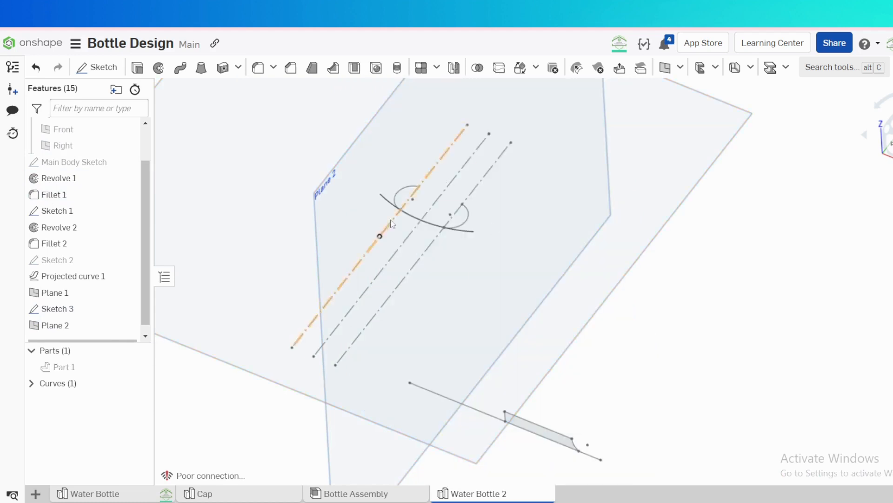
right_click_drag(547, 271, 514, 247)
left_click(413, 310)
key("s")
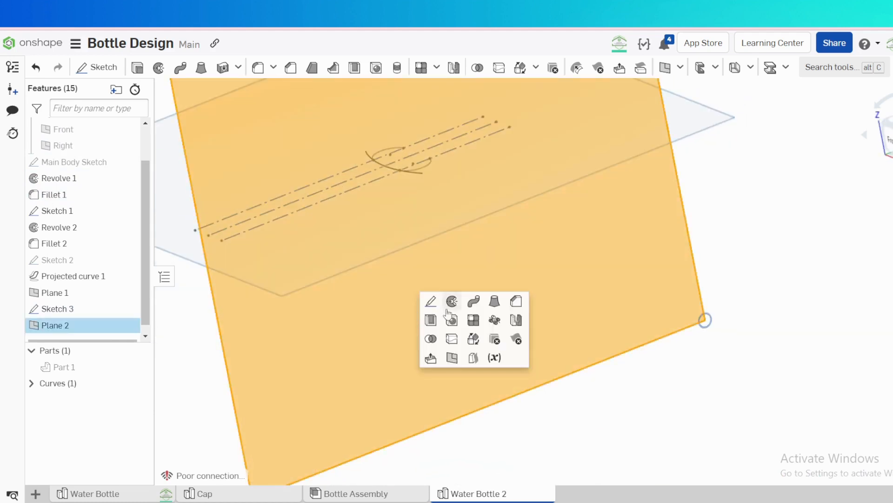
left_click(433, 308)
key("n")
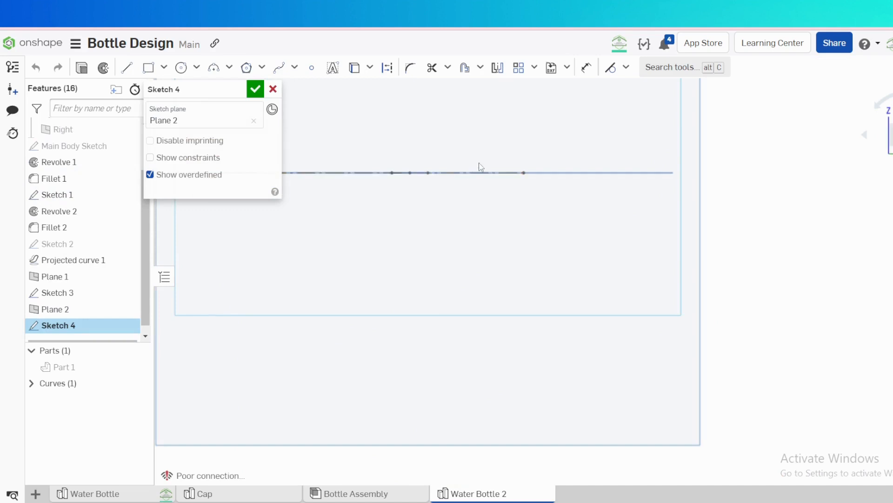
- Sketch a centre-point rectangle about 10 mm wide and 8 mm high, centred on the side arc's endpoint
key("r")
left_click(517, 194)
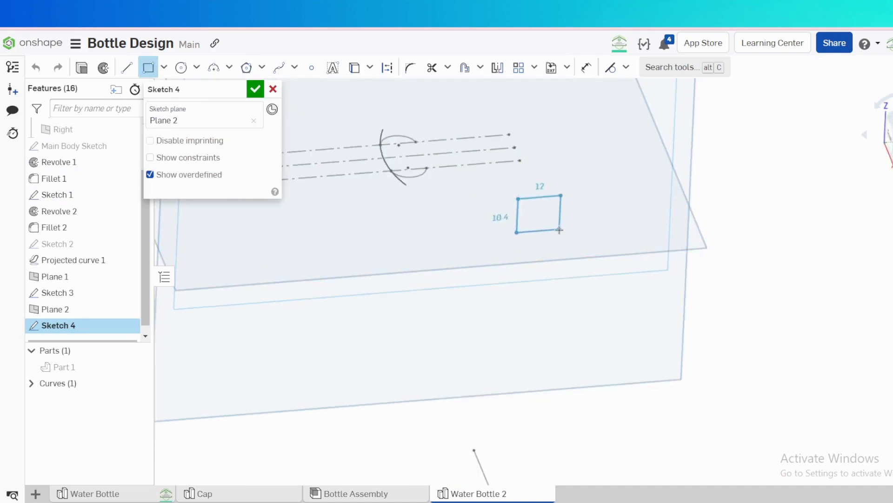
key("Escape")
scroll(477, 183, "up", 3)
key("r")
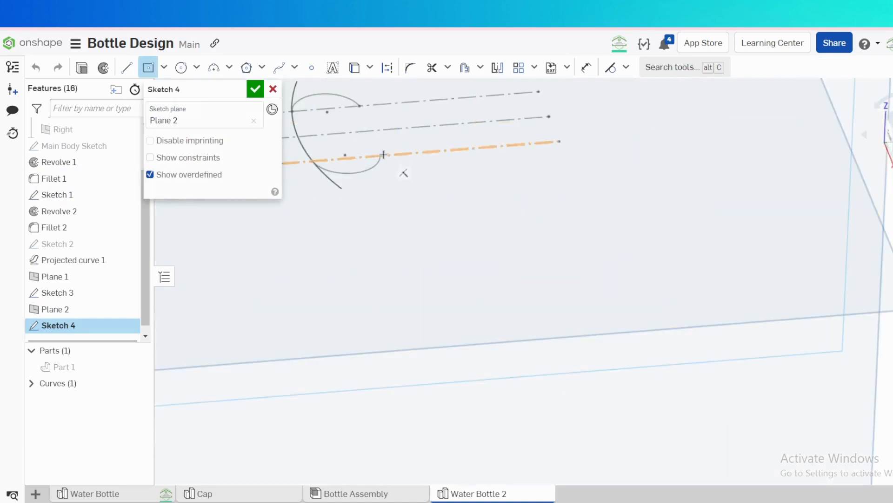
left_click(380, 155)
left_click(413, 177)
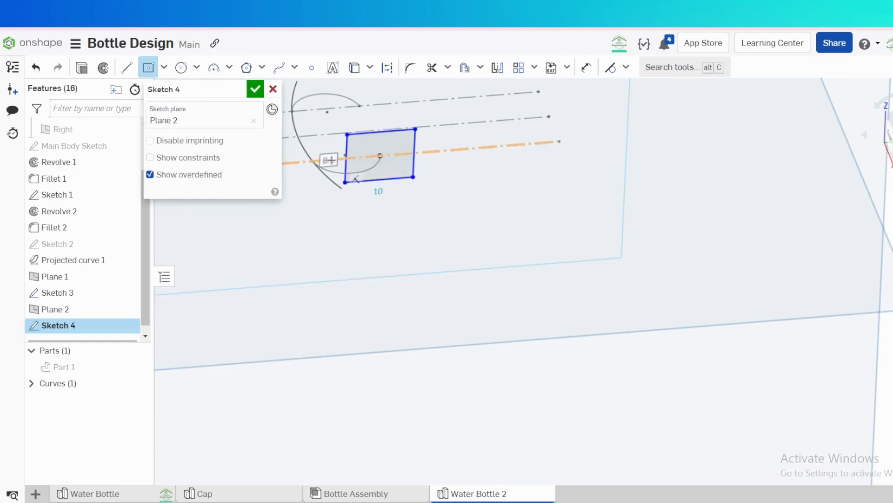
key("Escape")
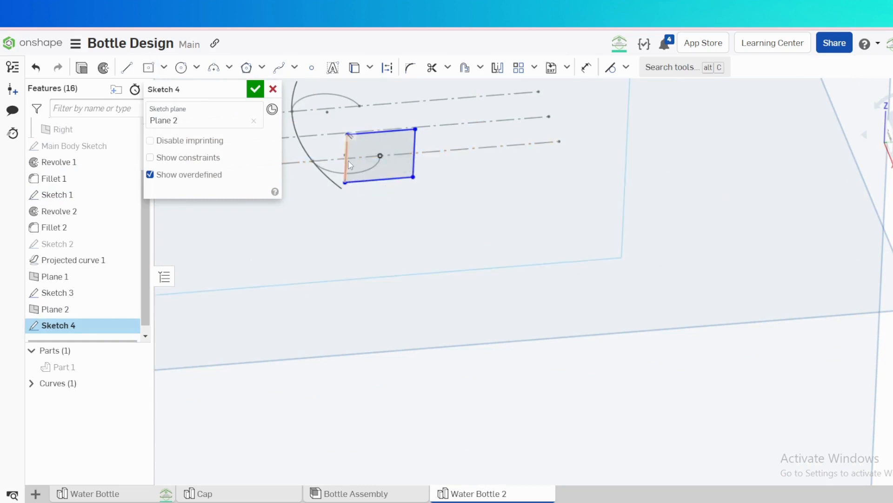
key("d")
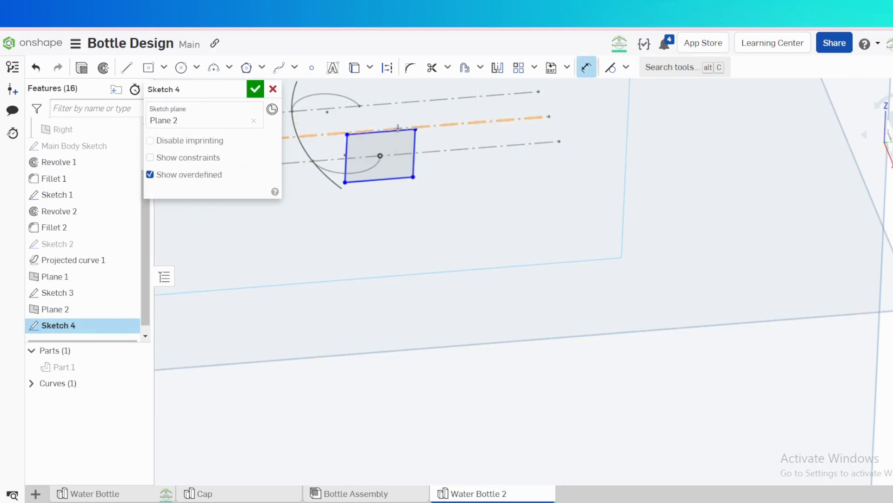
left_click(394, 133)
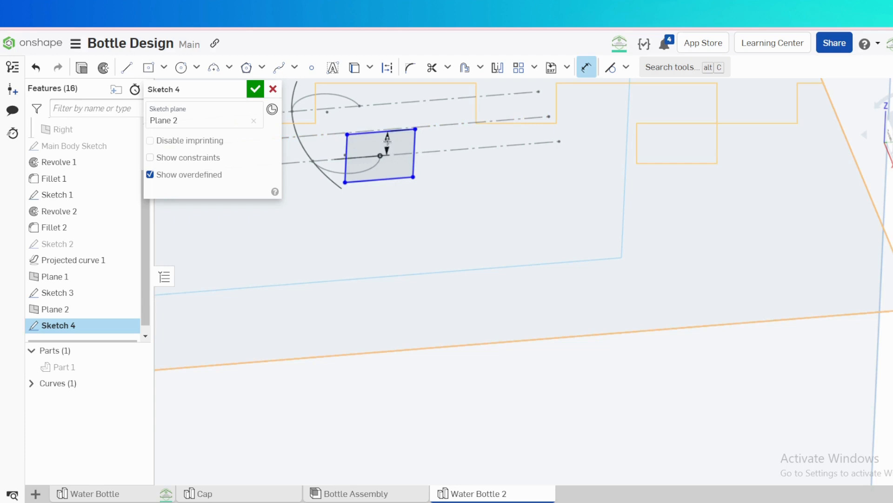
key("Escape")
- Dimension the rectangle as 8 mm wide and 6 mm high in a face-on view
key("n")
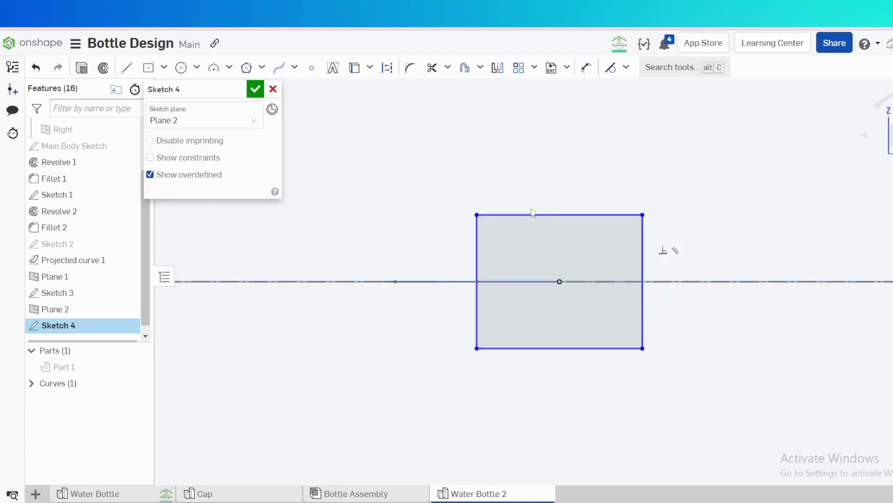
key("d")
left_click(543, 215)
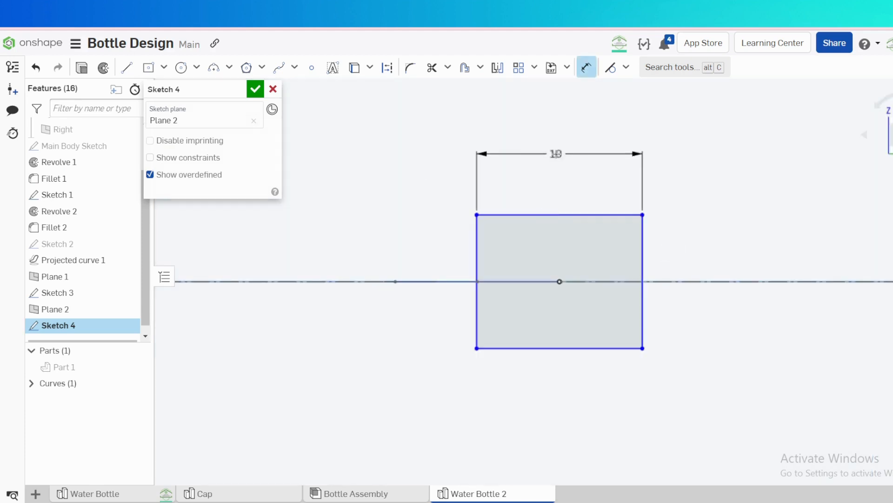
left_click(558, 154)
type("8")
key("Return")
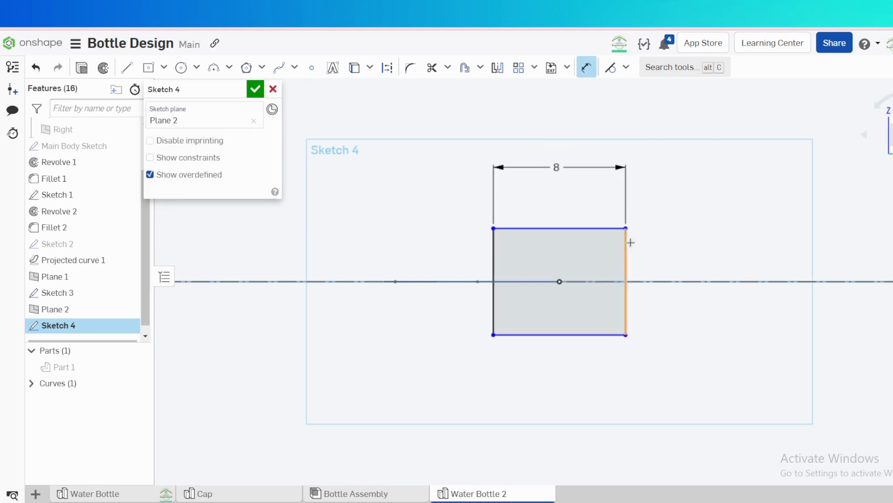
left_click(625, 256)
left_click(670, 254)
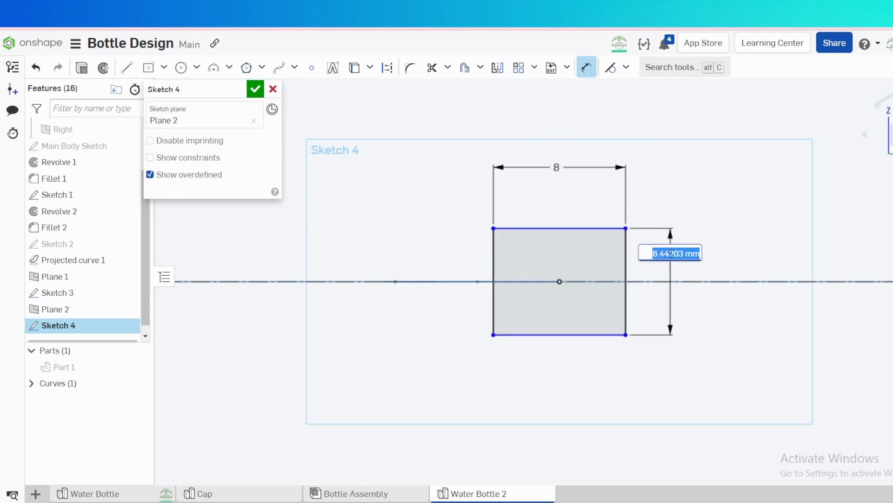
type("6")
key("Return")
key("shift+7")
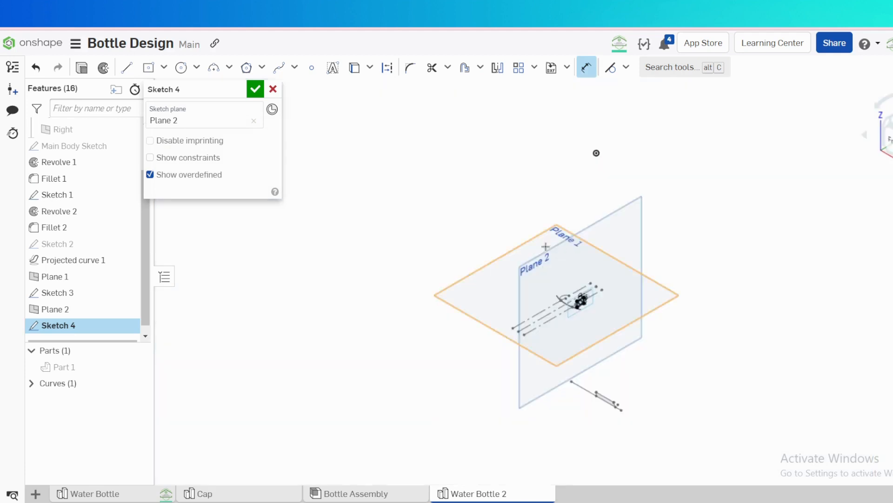
scroll(605, 298, "up", 5)
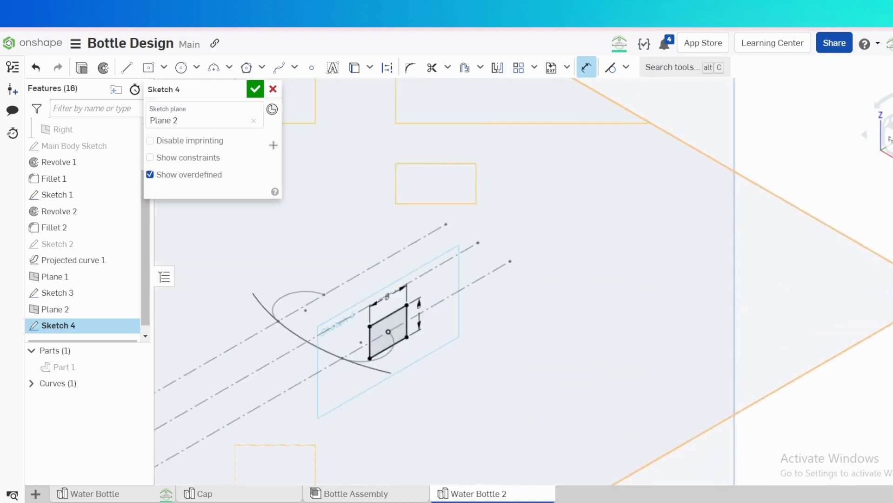
left_click(104, 68)
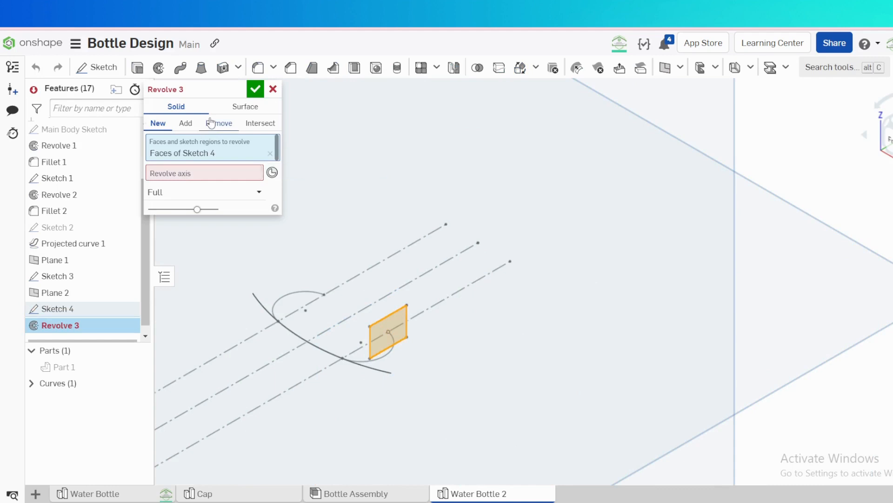
left_click(186, 123)
left_click(93, 367)
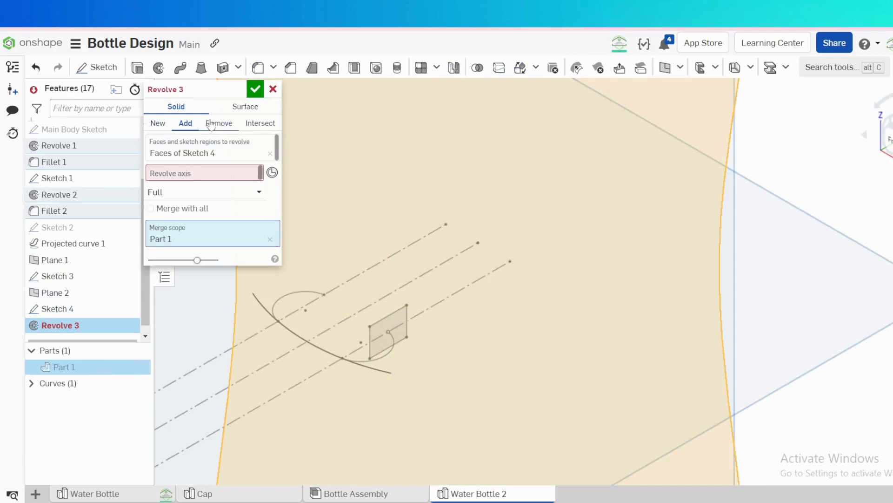
left_click(272, 88)
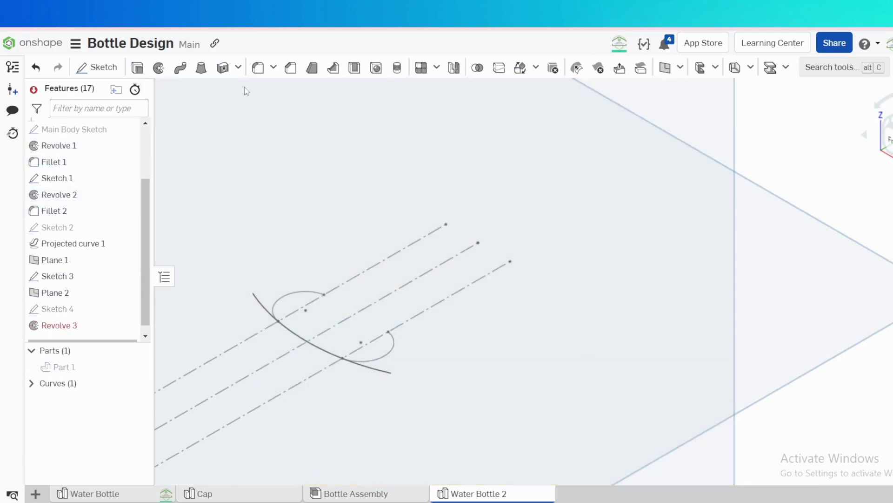
- Sweep the Sketch 4 rectangle along the three connected arcs of Sketch 3, adding it to Part 1 with the part shown again
left_click(181, 69)
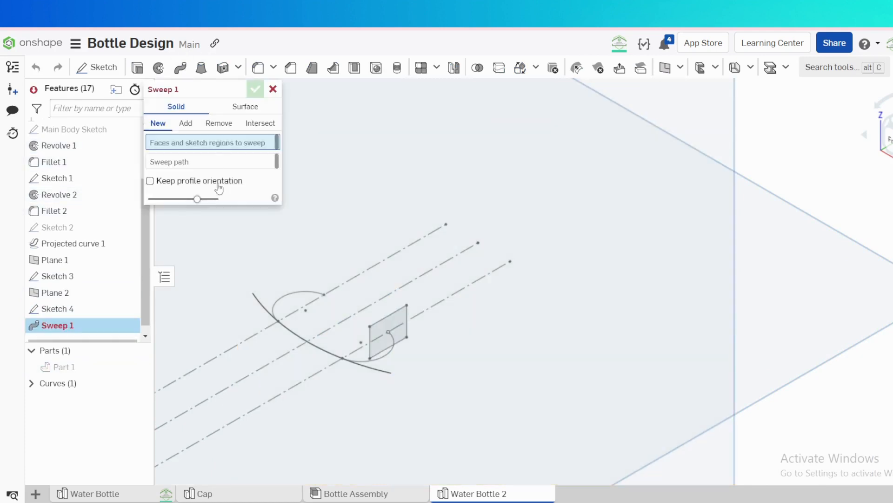
left_click(400, 317)
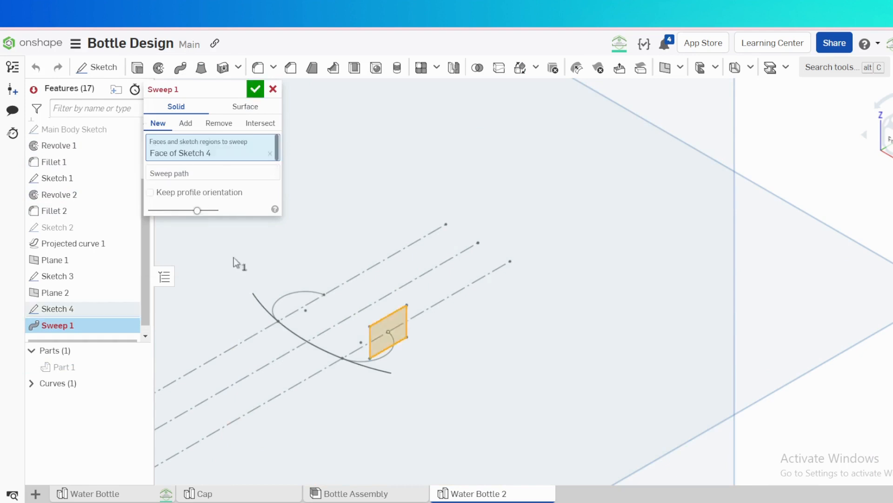
left_click(379, 362)
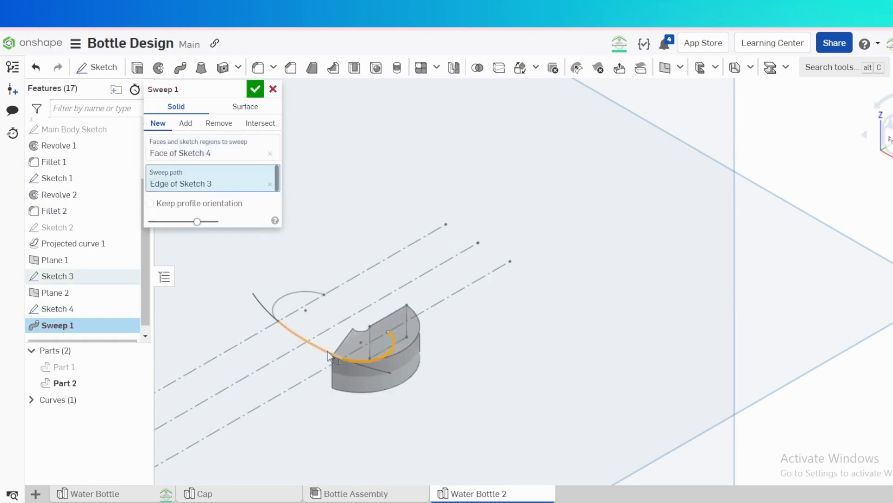
left_click(289, 327)
left_click(282, 299)
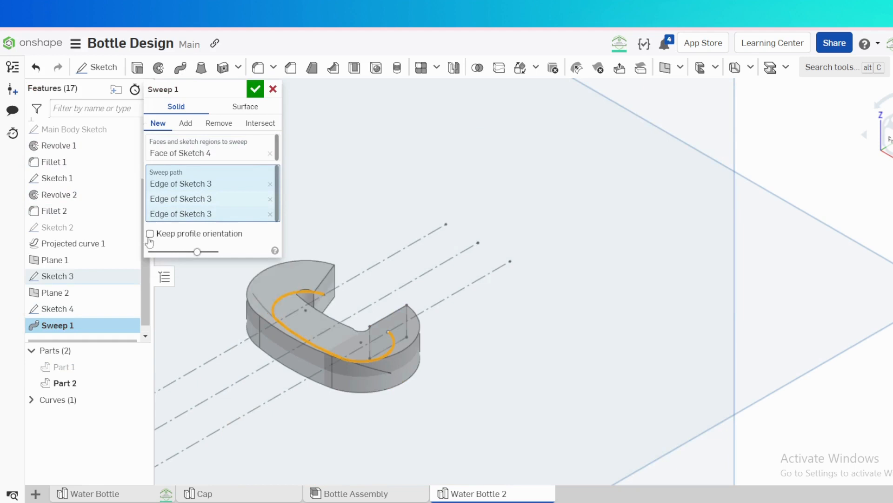
left_click(184, 124)
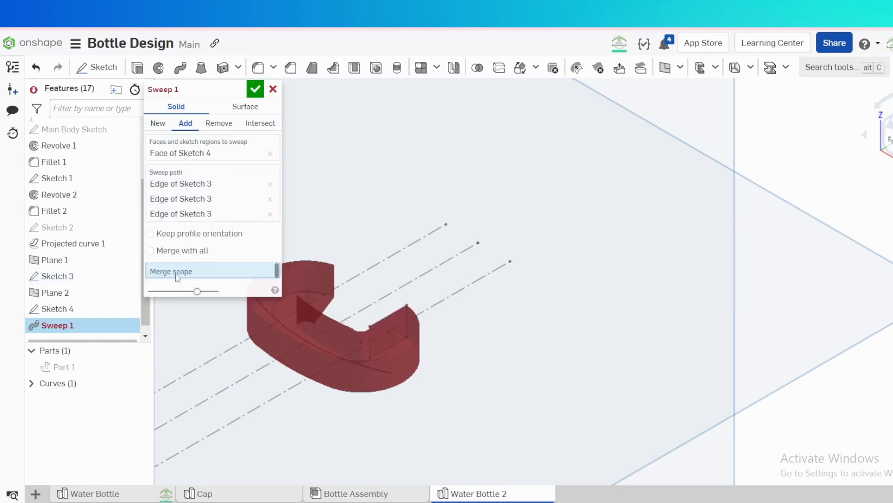
left_click(84, 367)
left_click(138, 351)
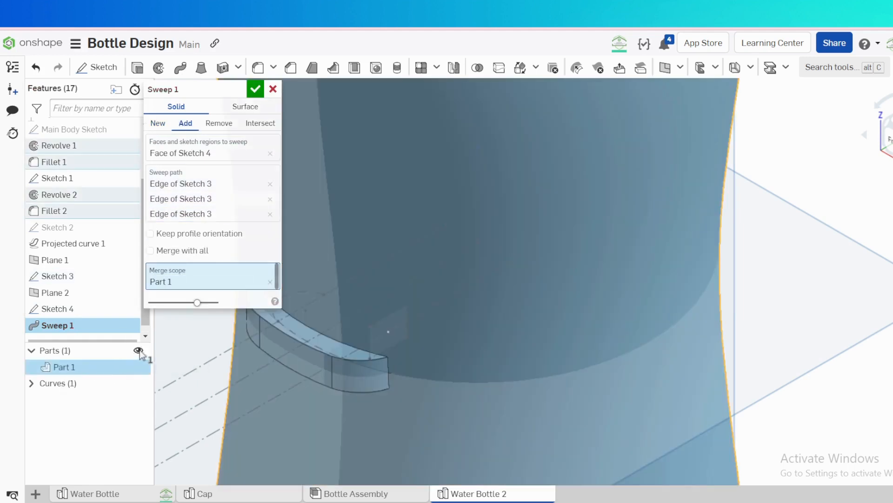
left_click(256, 90)
- Hide all reference planes so that only the bottle with its swept detail is displayed
scroll(534, 193, "down", 5)
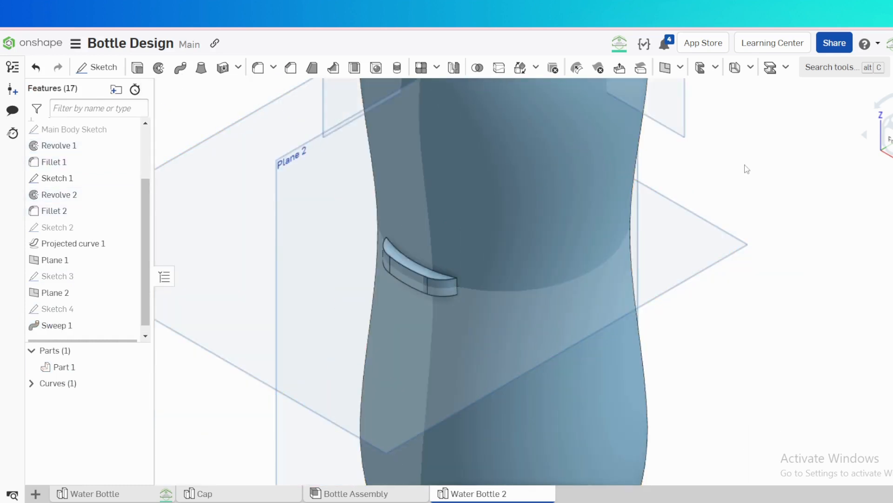
key("p")
right_click_drag(427, 230, 397, 257)
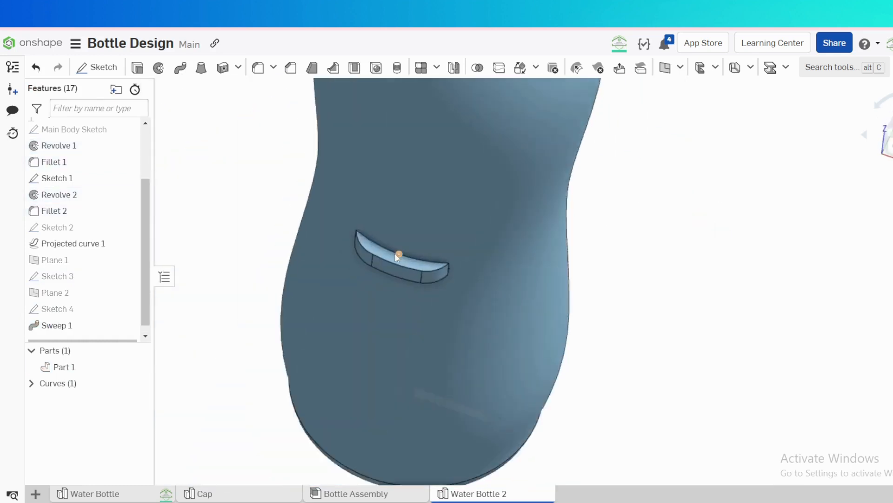
scroll(399, 256, "up", 5)
left_click(258, 68)
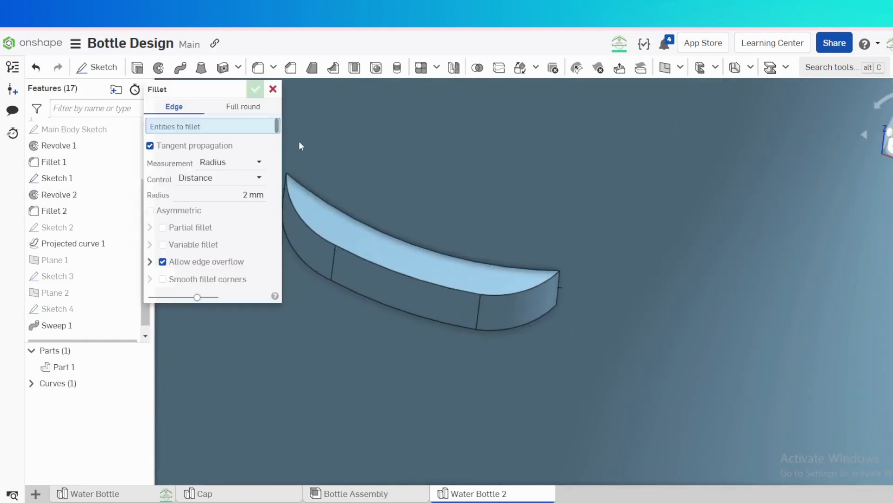
left_click(242, 107)
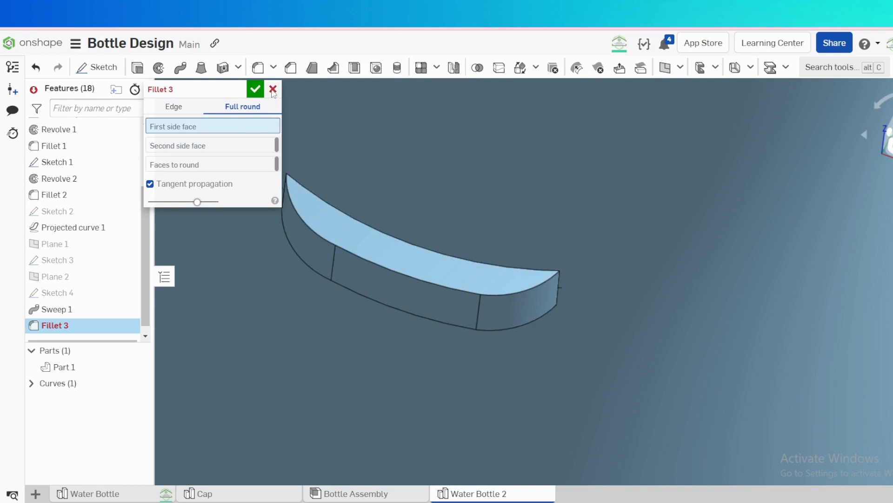
key("Escape")
scroll(433, 162, "down", 3)
scroll(433, 162, "down", 3)
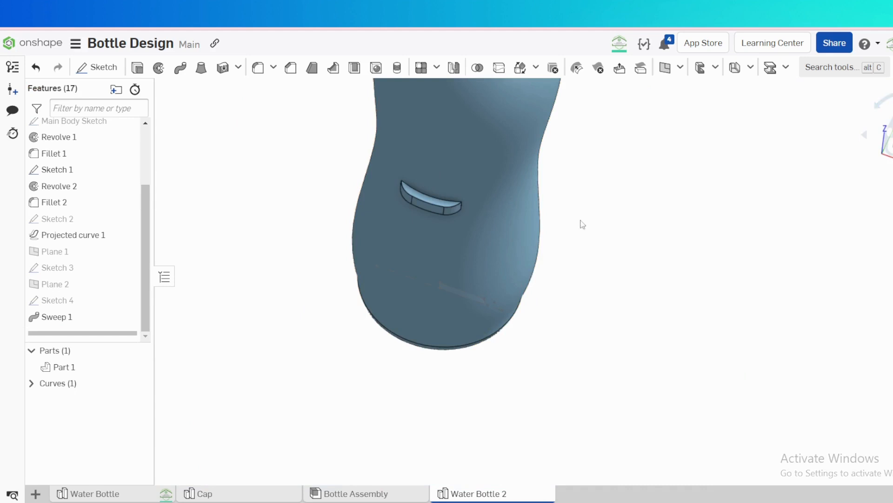
scroll(398, 202, "down", 4)
right_click_drag(408, 236, 433, 210)
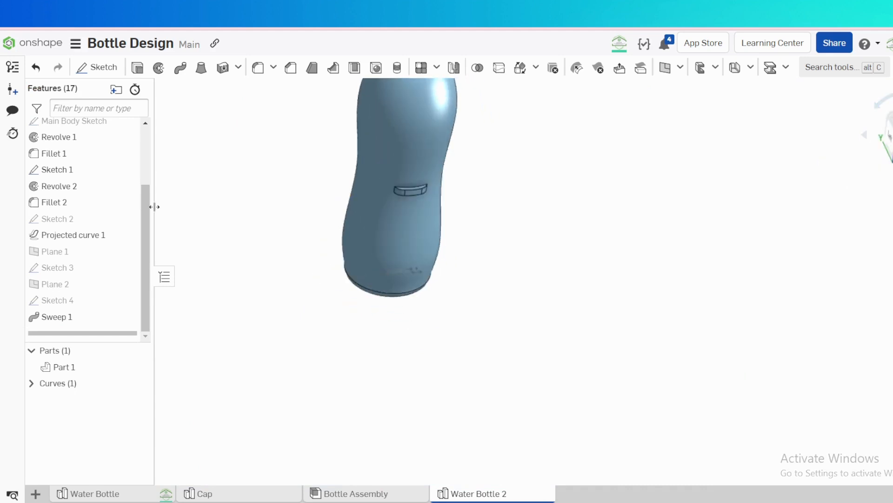
- Sketch on the Front plane a vertical line from the origin up the bottle and a horizontal line about 44 mm long above its end
scroll(139, 200, "up", 4)
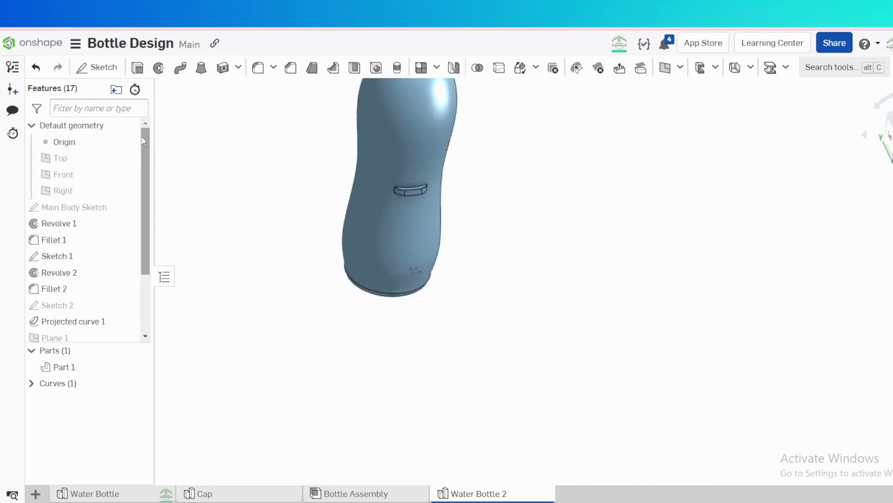
left_click(67, 174)
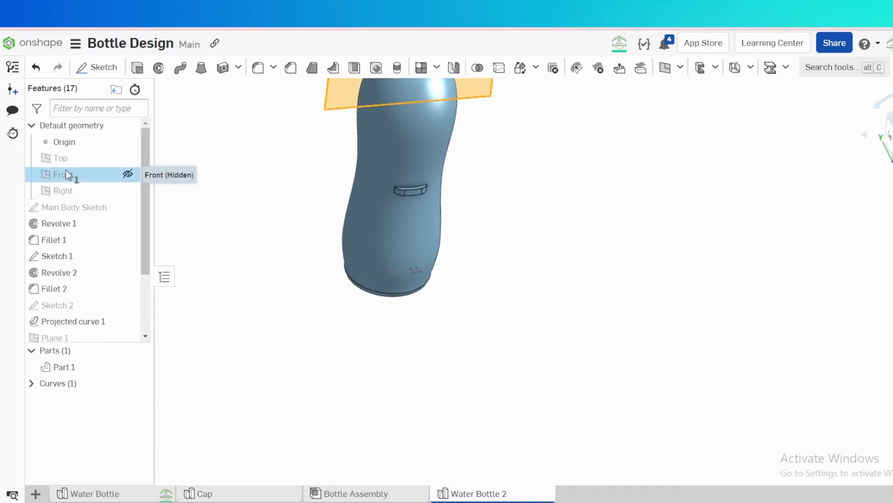
key("s")
left_click(82, 160)
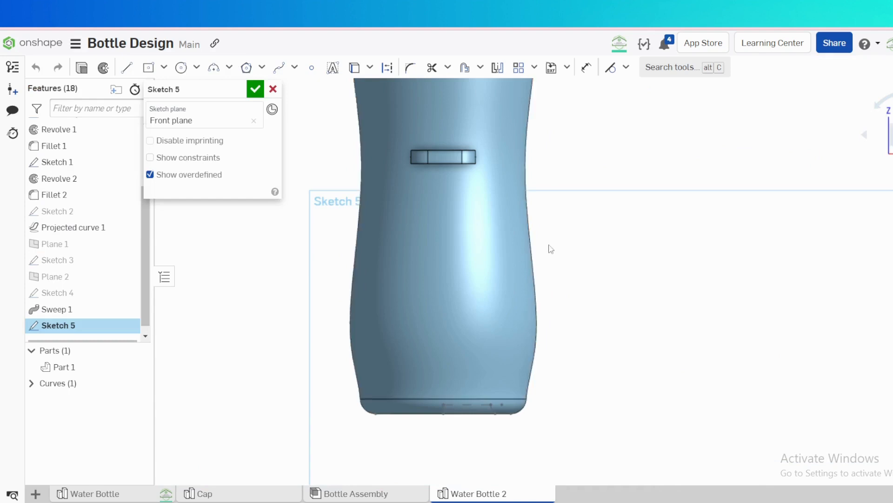
key("l")
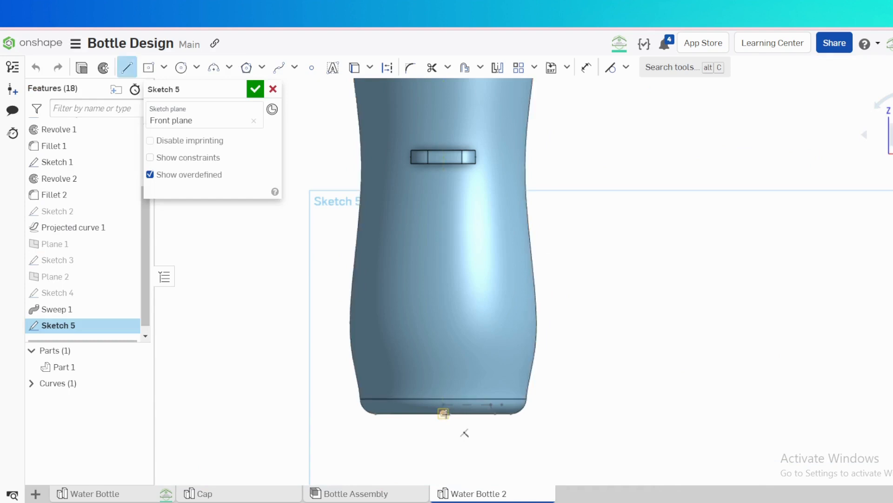
left_click(443, 231)
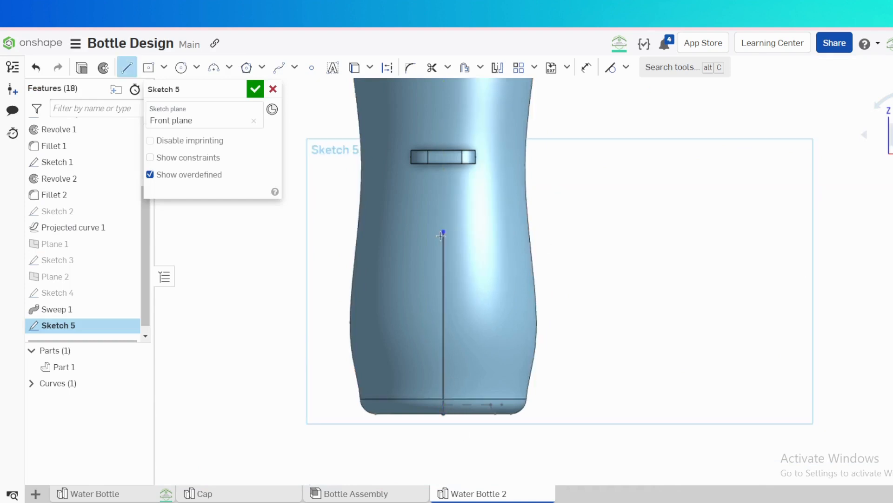
left_click(493, 224)
- Constrain the vertical line's upper endpoint to the midpoint of the horizontal line
right_click(494, 223)
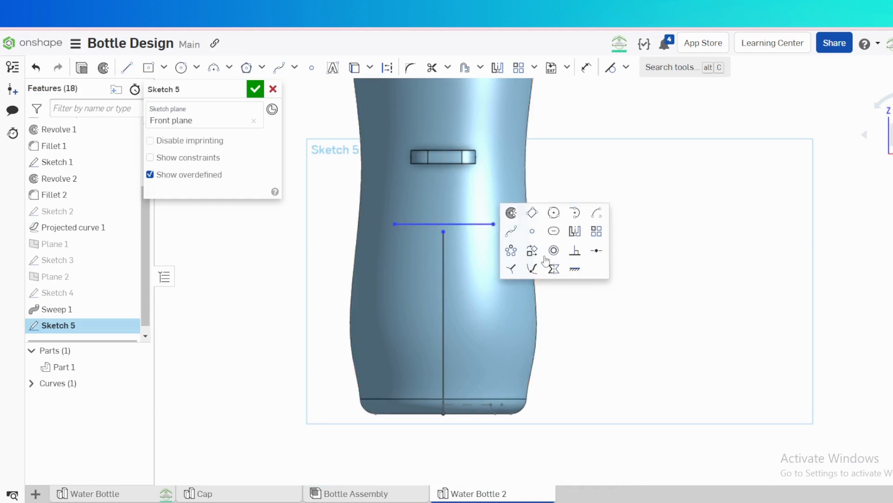
left_click(596, 251)
left_click(453, 225)
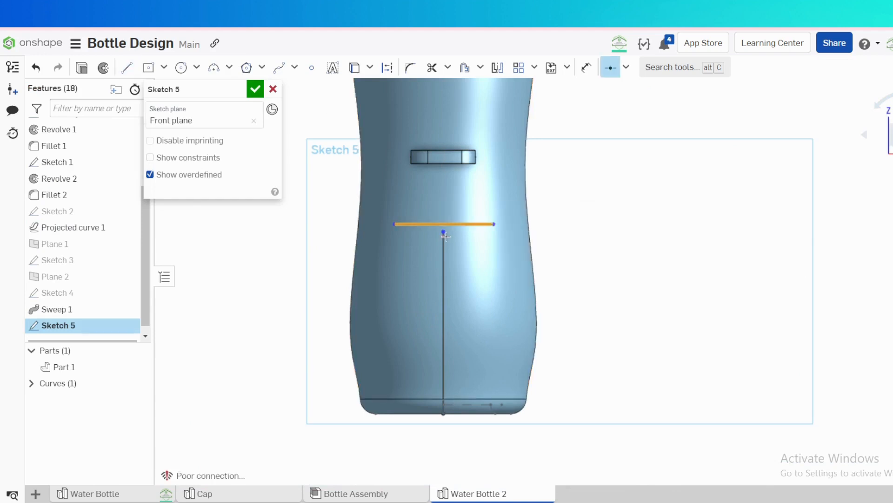
left_click(444, 232)
key("d")
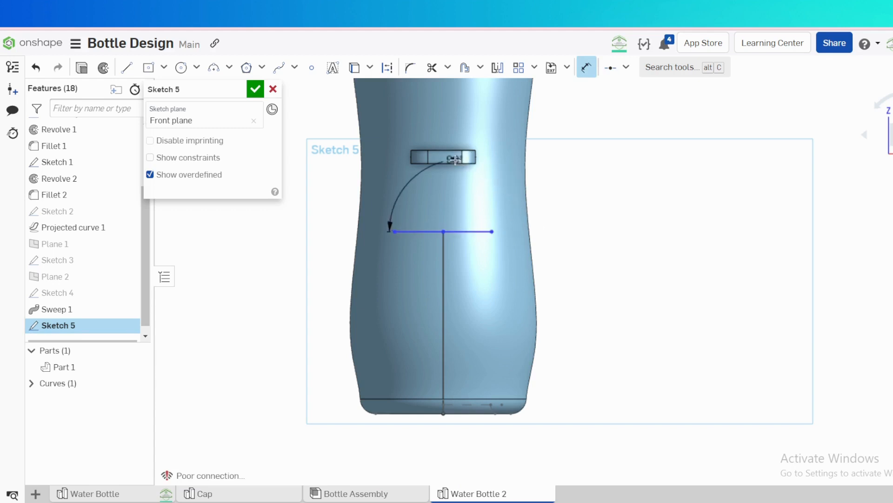
left_click(455, 155)
key("Escape")
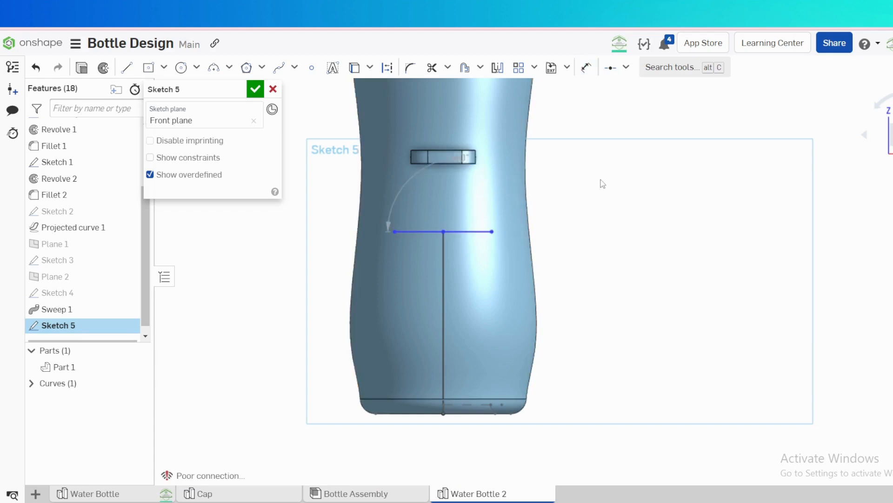
- Dimension the horizontal line 25 mm below the midpoint of the swept detail's vertical edge
scroll(456, 156, "up", 5)
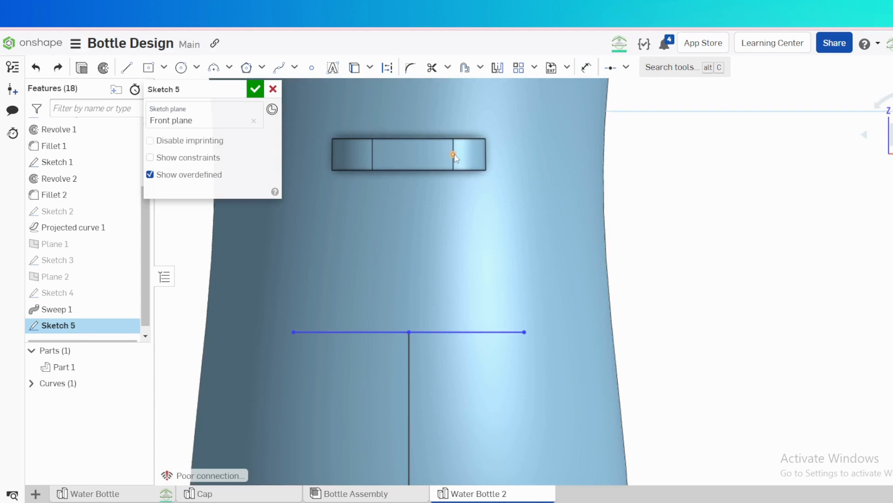
key("u")
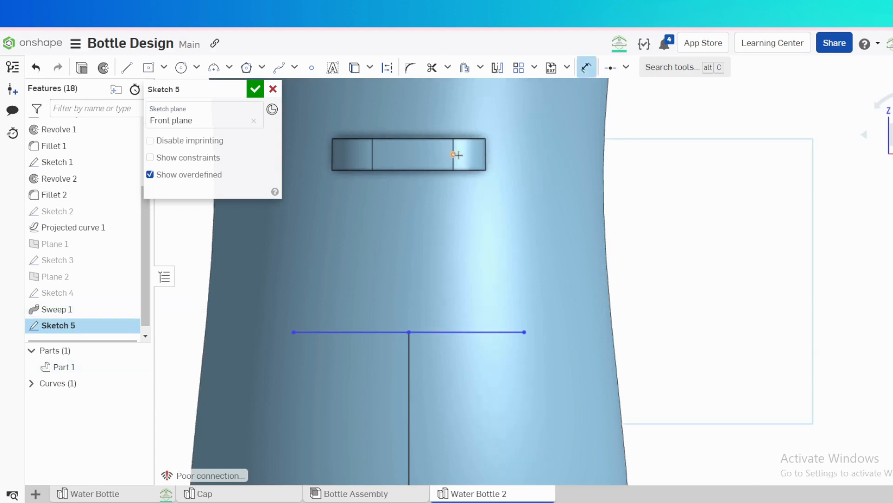
left_click(436, 332)
left_click(672, 260)
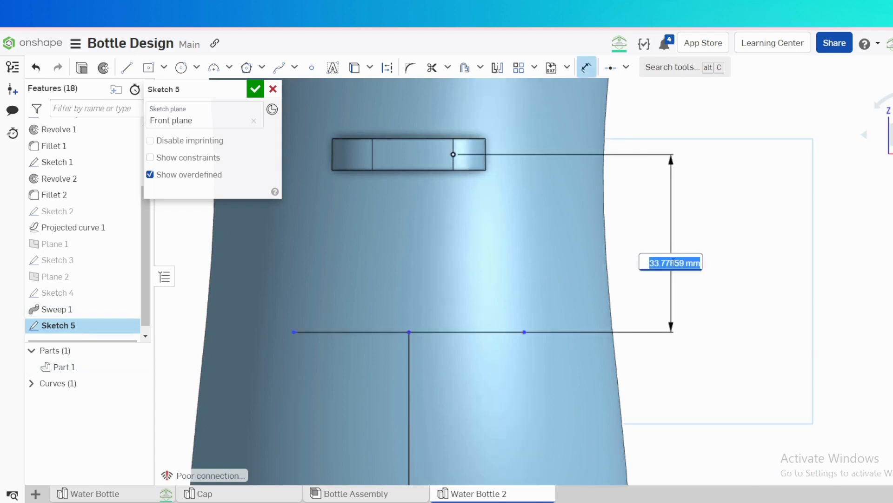
type("25")
key("Return")
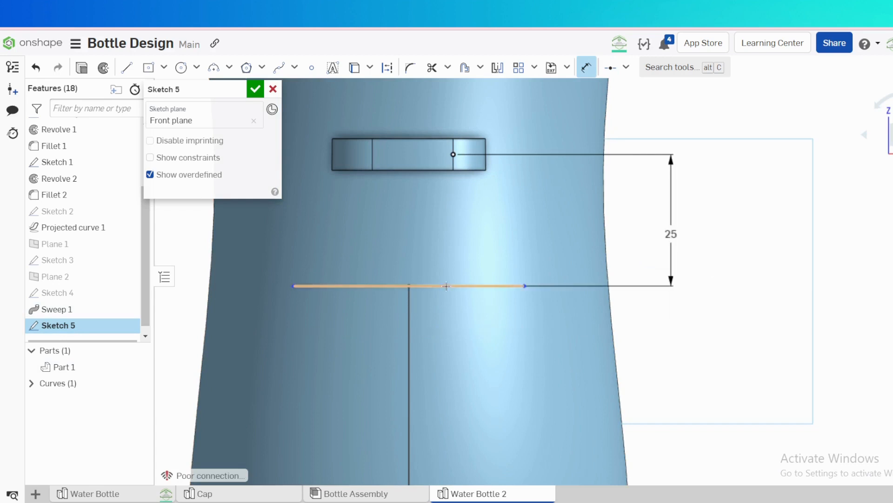
- Dimension the horizontal line's length as 25 mm
left_click(465, 286)
left_click(428, 241)
type("25")
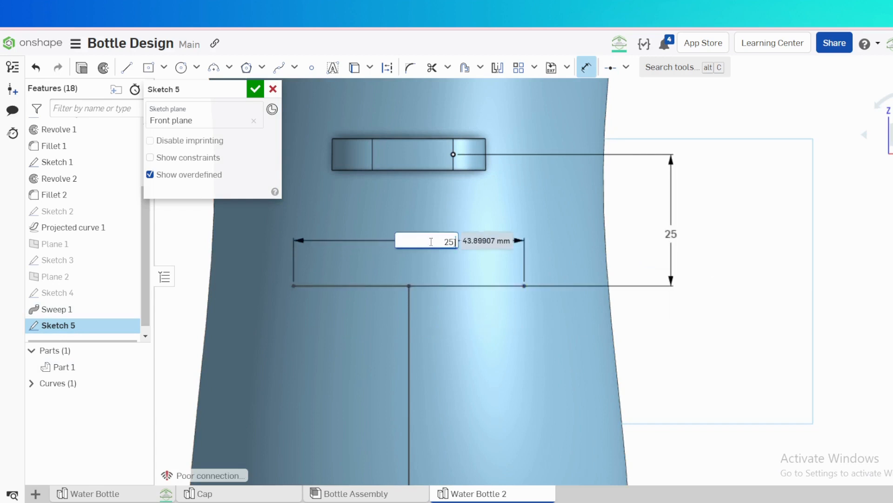
key("Escape")
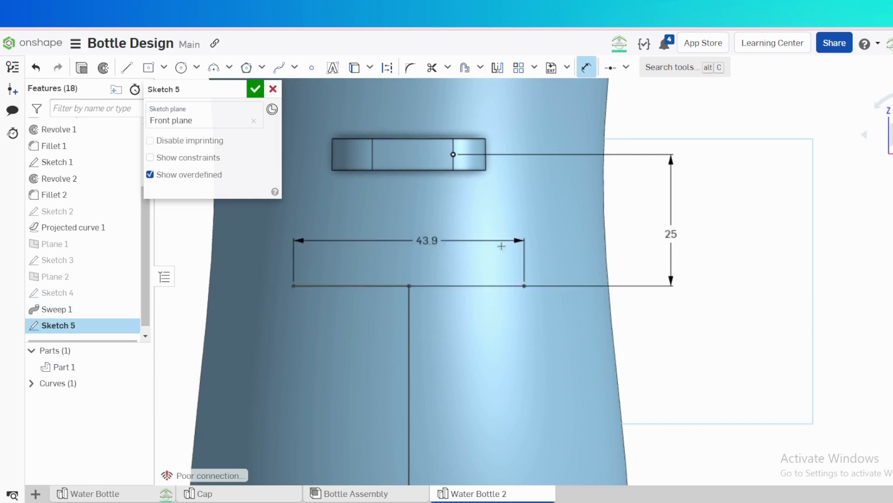
double_click(436, 241)
type("25")
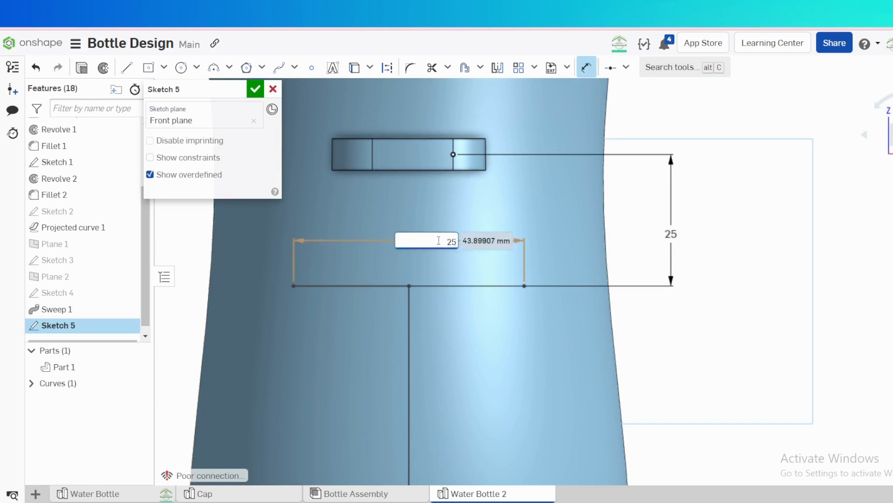
key("Return")
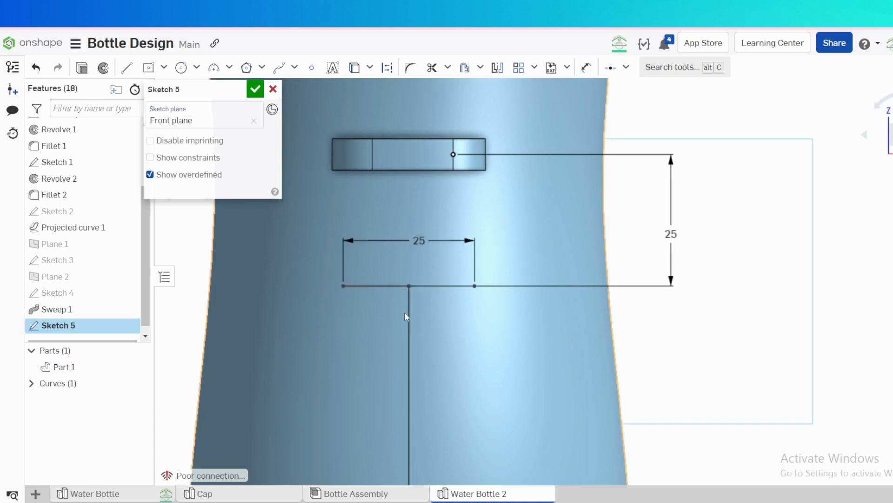
- Convert the vertical line to construction geometry and finish the sketch
left_click(409, 312)
scroll(761, 256, "down", 5)
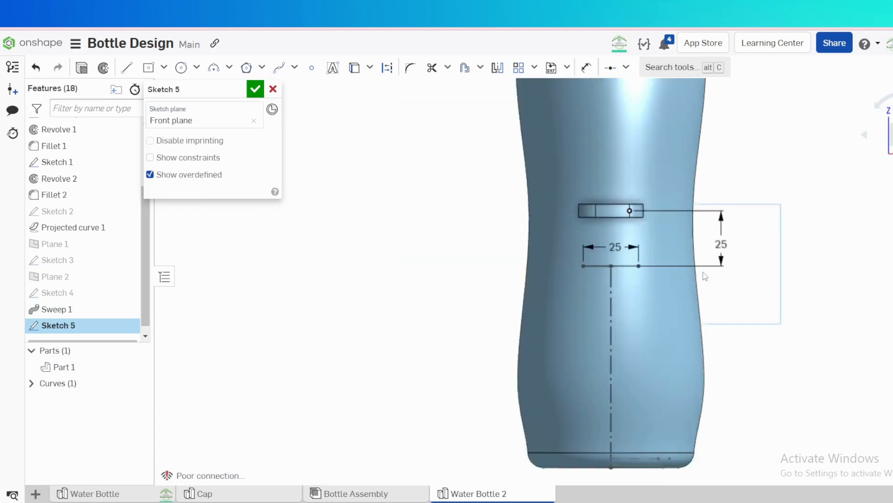
right_click_drag(702, 272, 736, 285)
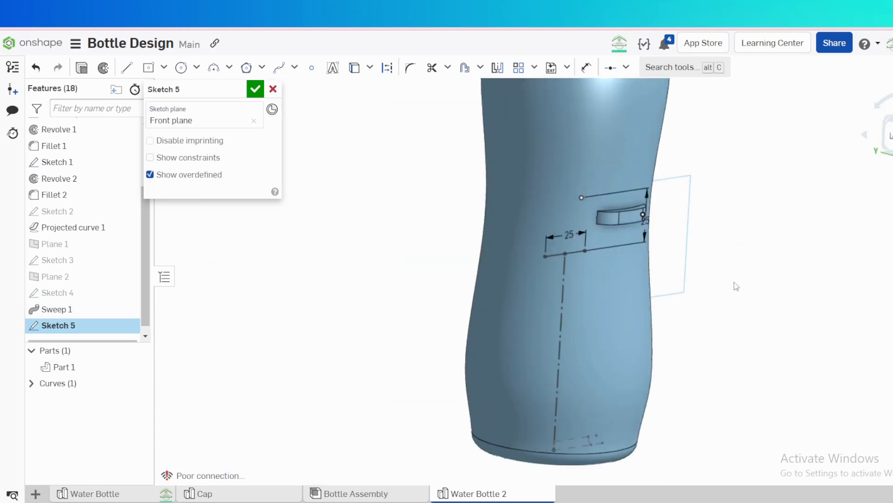
left_click(255, 91)
- Create a curve-to-face projected curve from the 25 mm Sketch 5 line onto the Revolve 1 body face, using the Front plane as direction
left_click(681, 68)
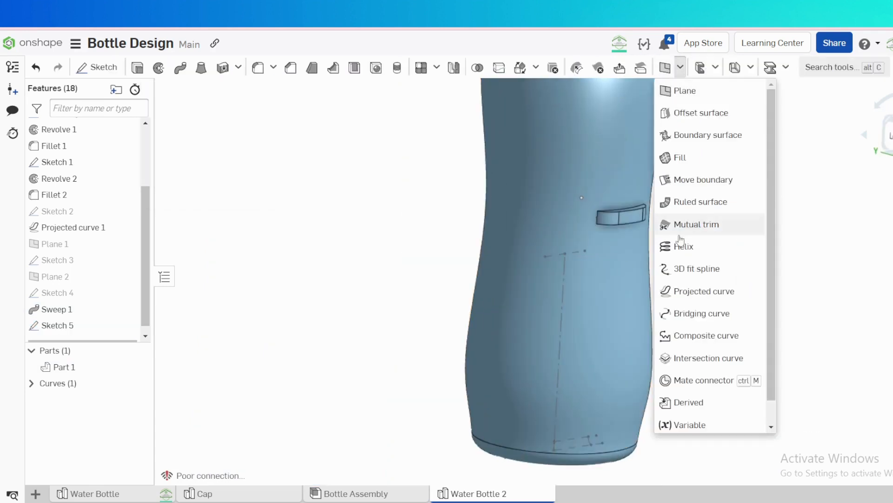
left_click(693, 291)
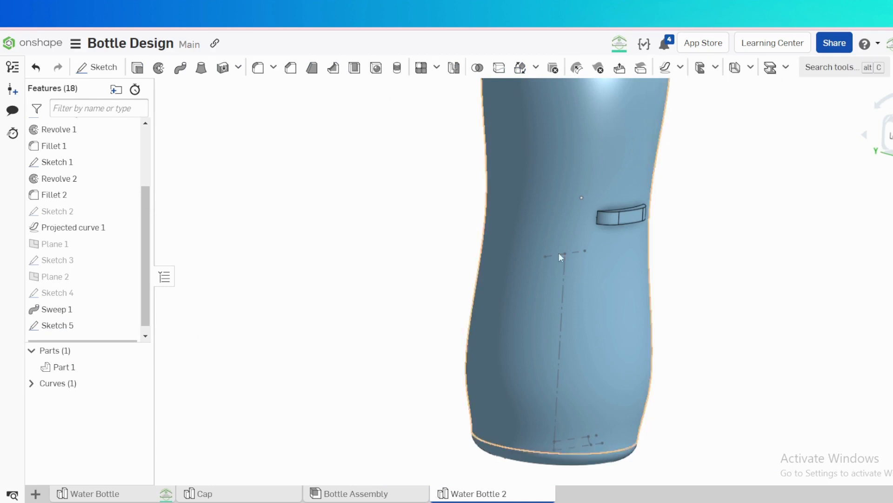
left_click(550, 251)
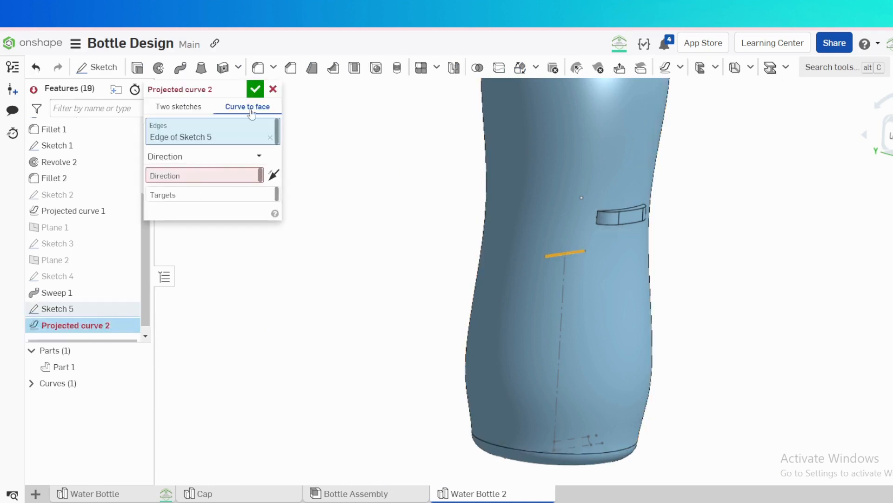
left_click(557, 270)
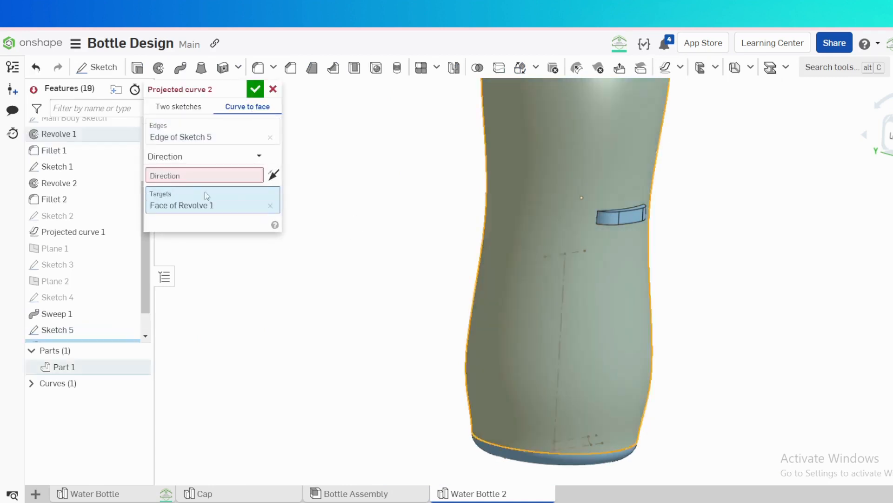
left_click(205, 176)
scroll(115, 178, "up", 3)
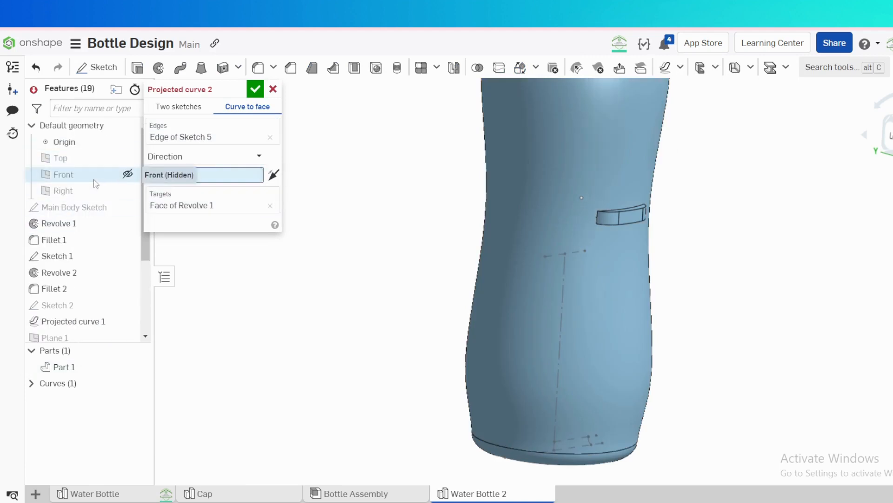
left_click(94, 180)
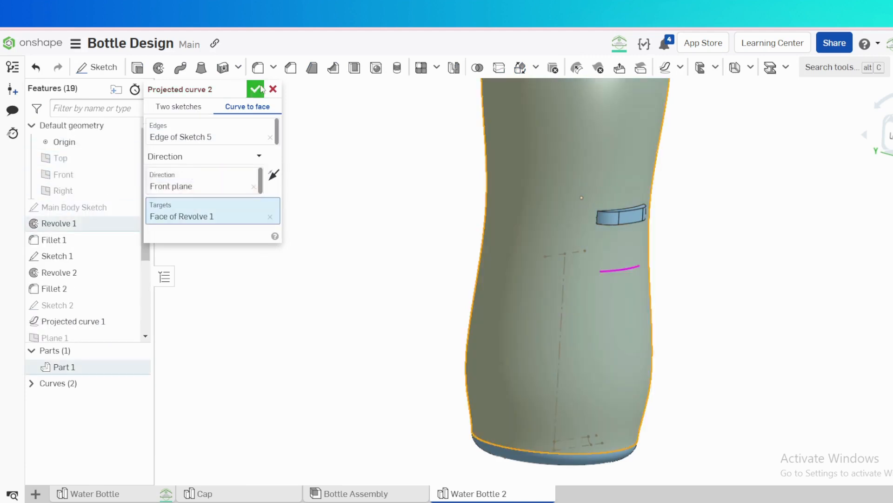
left_click(255, 89)
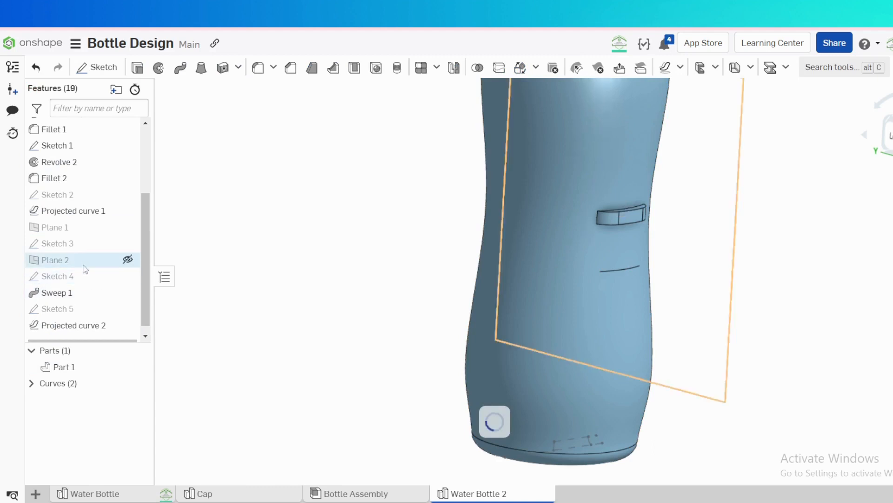
- Create a plane-point plane parallel to Plane 1 through the end vertex of Projected curve 2
left_click(75, 243)
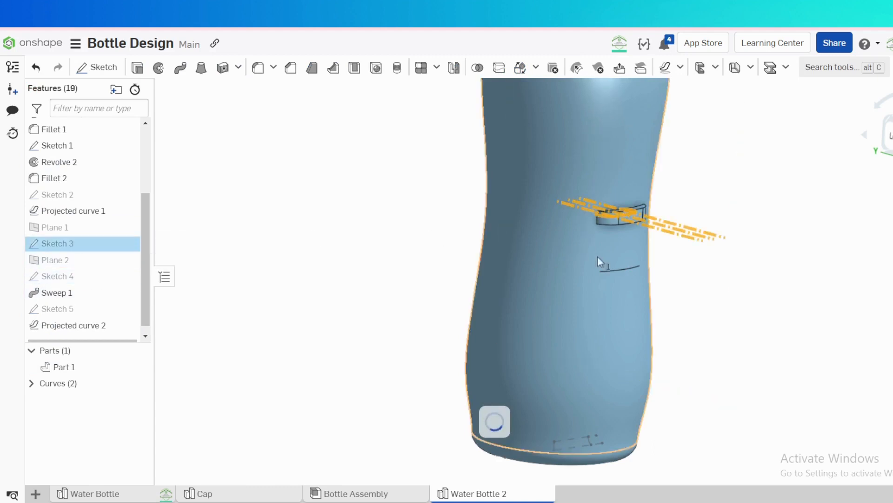
key("space")
left_click(76, 230)
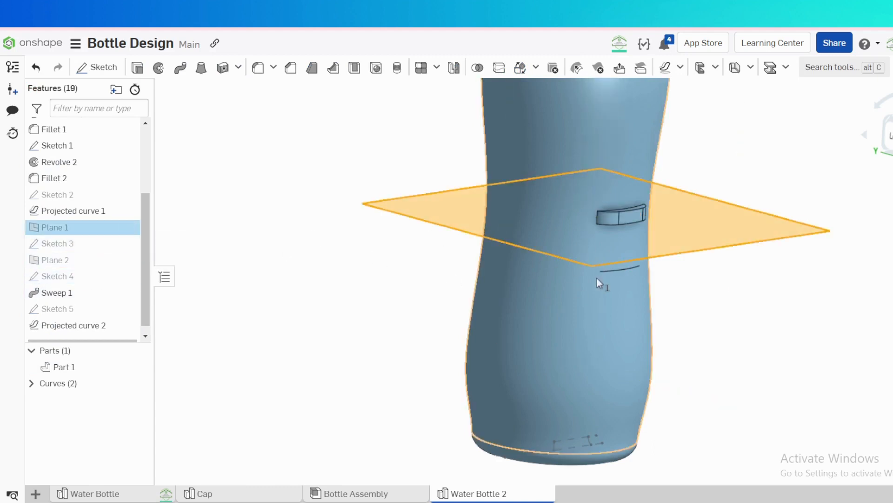
key("s")
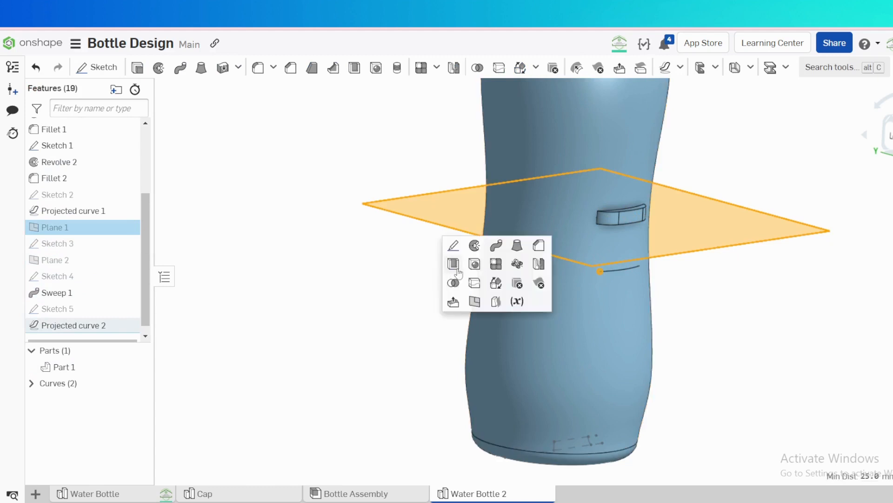
left_click(475, 301)
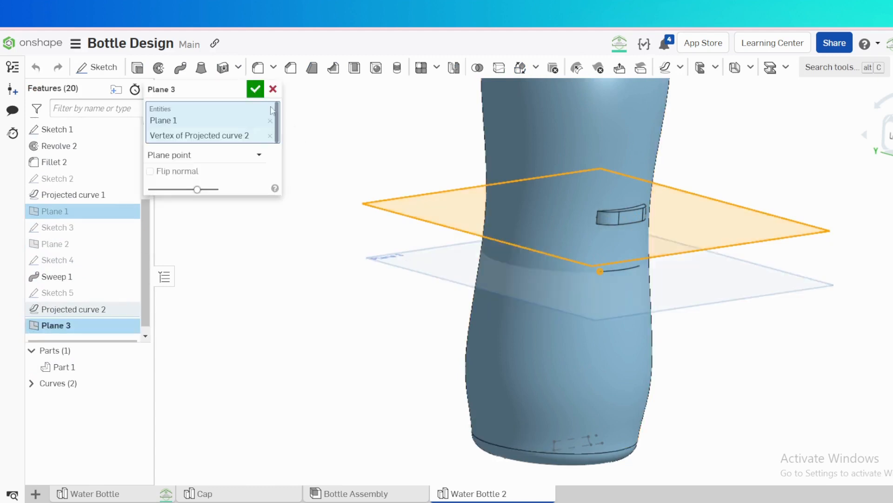
left_click(254, 89)
- Start a sketch on Plane 3, viewed face-on with the model displayed with hidden edges visible
left_click(419, 269)
key("s")
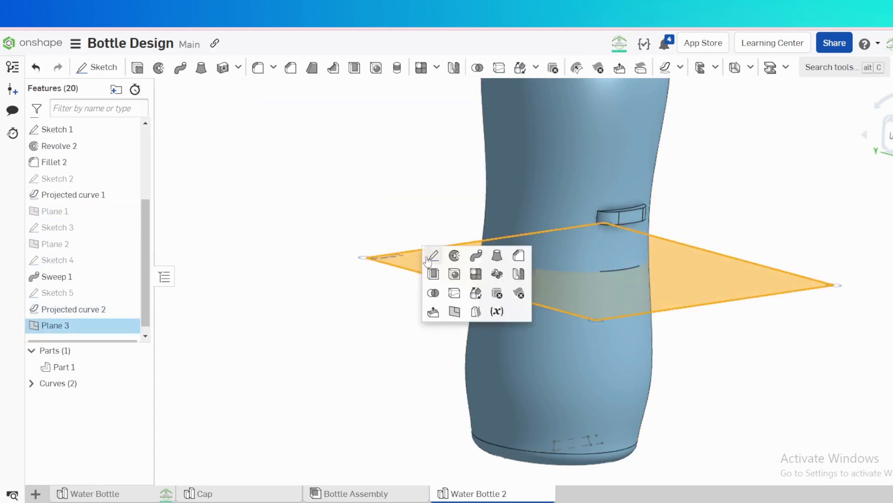
left_click(429, 257)
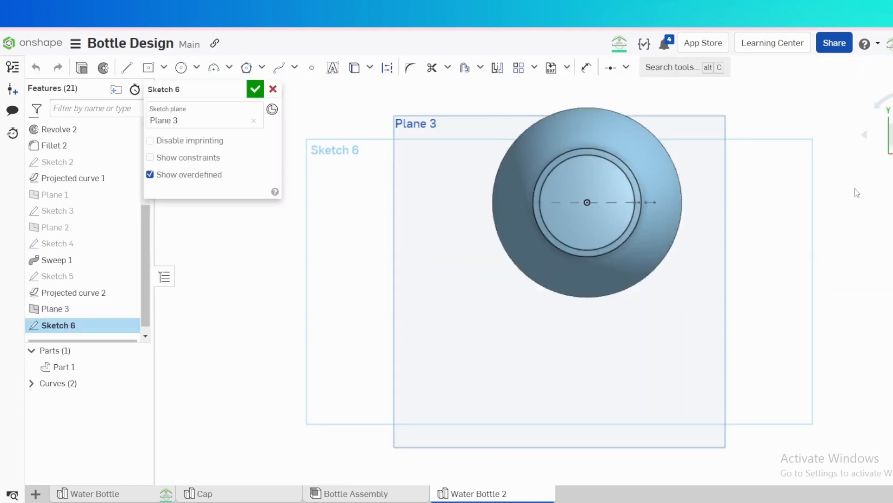
mouse_move(855, 189)
right_mouse_down()
mouse_move(820, 171)
mouse_move(843, 184)
right_mouse_up()
key("n")
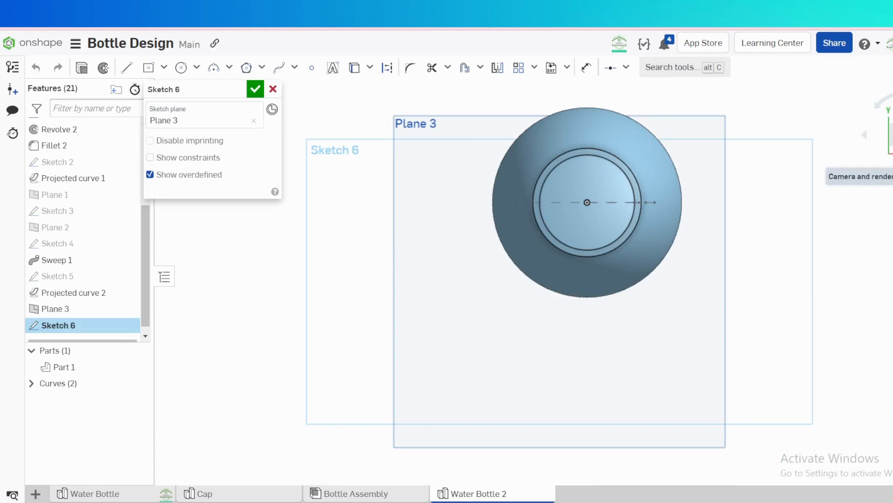
left_click(886, 160)
mouse_move(889, 349)
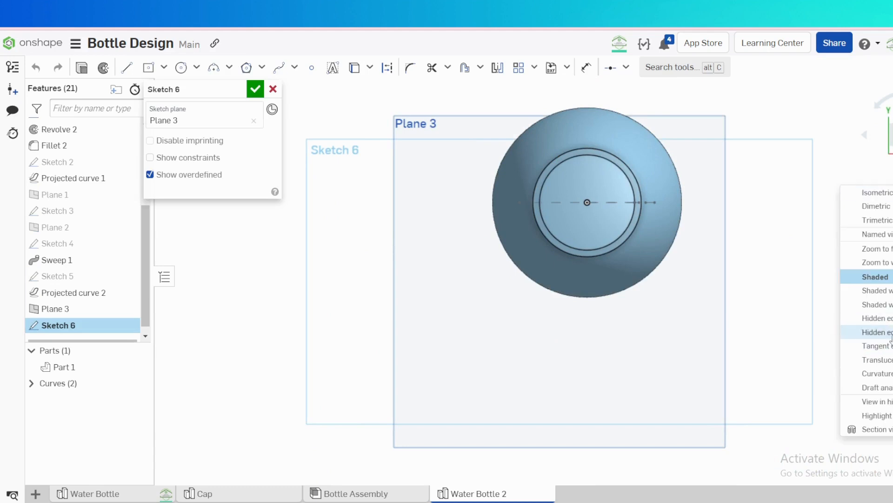
left_click(875, 332)
scroll(596, 233, "up", 3)
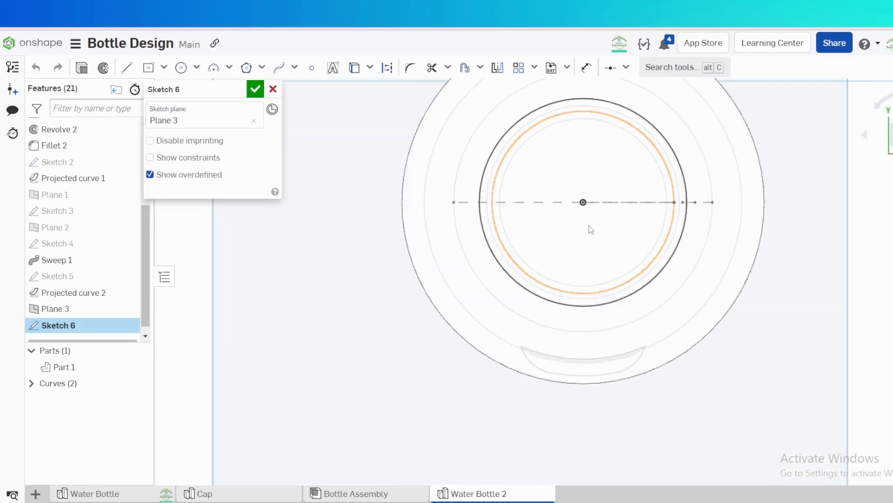
- Sketch two vertical lines about 55 mm long downward from the horizontal axis, one through the origin and one about 5.5 mm left of it
key("l")
left_click(560, 202)
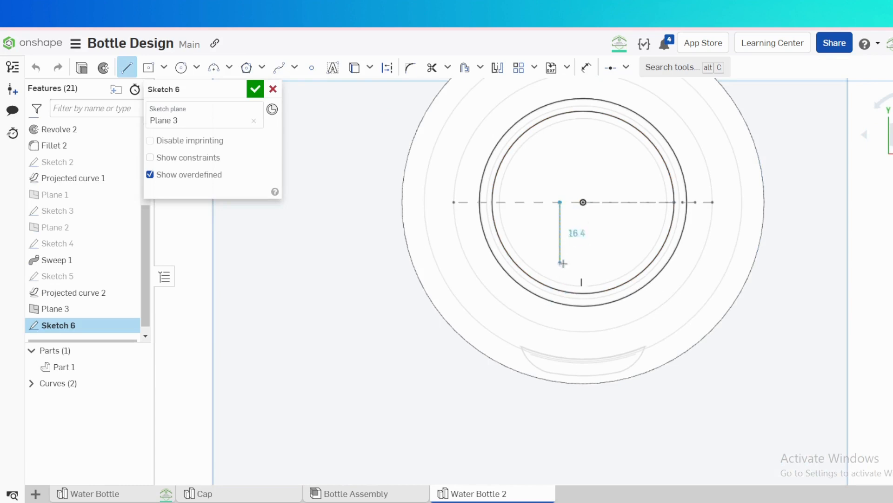
left_click(560, 438)
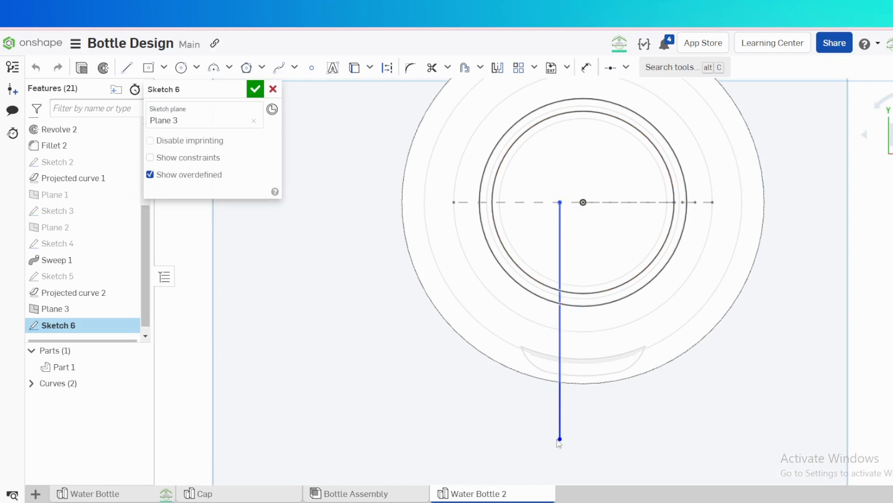
left_click(583, 201)
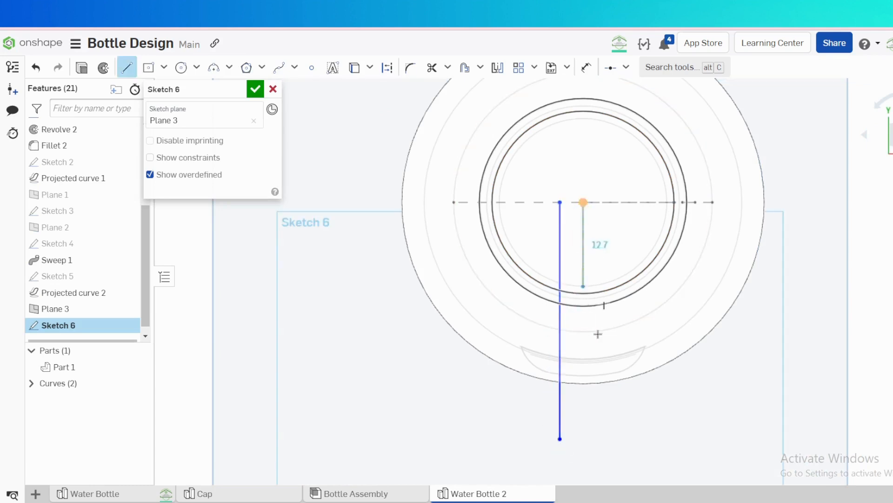
left_click(583, 438)
key("Escape")
- Make the two vertical lines equal in length and convert both to construction geometry
left_click(560, 418)
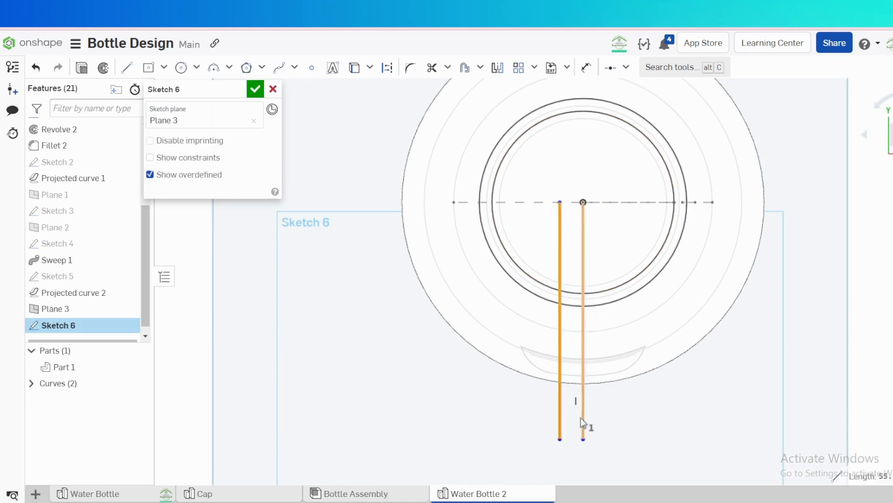
left_click(583, 416)
key("e")
key("q")
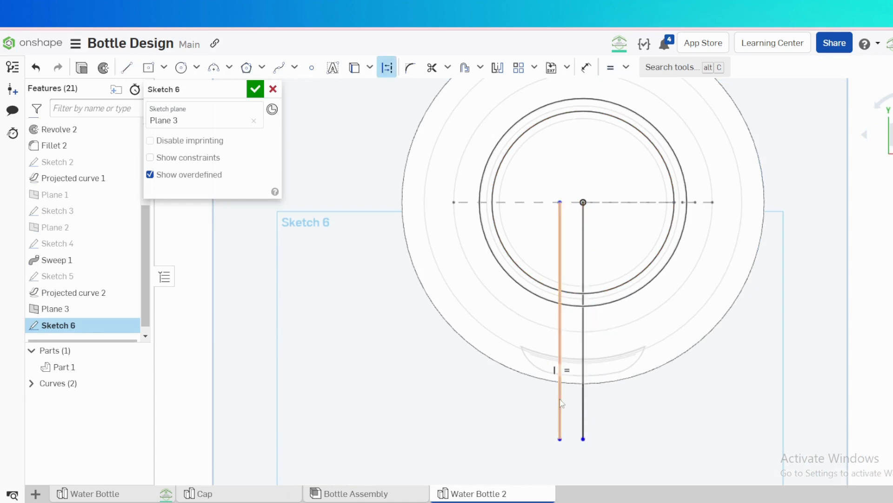
left_click(560, 406)
left_click(585, 406)
key("q")
- Mirror the left construction line about the vertical centre line through the origin
key("s")
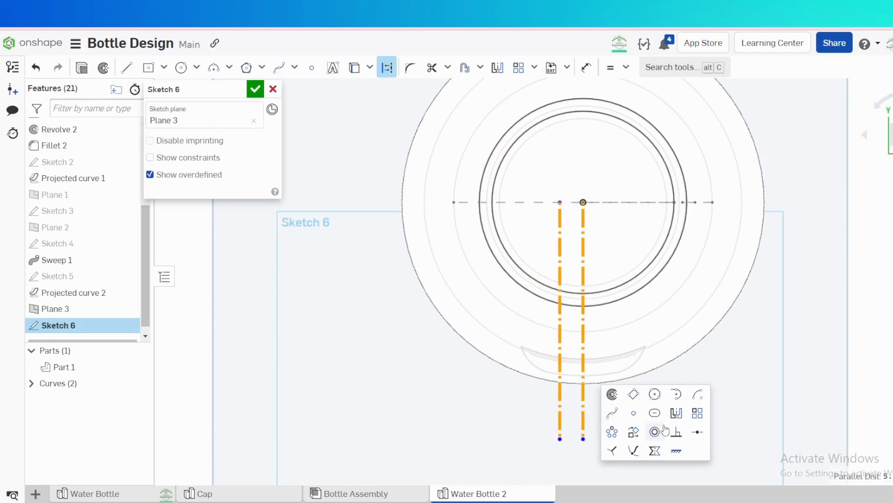
left_click(679, 414)
key("Escape")
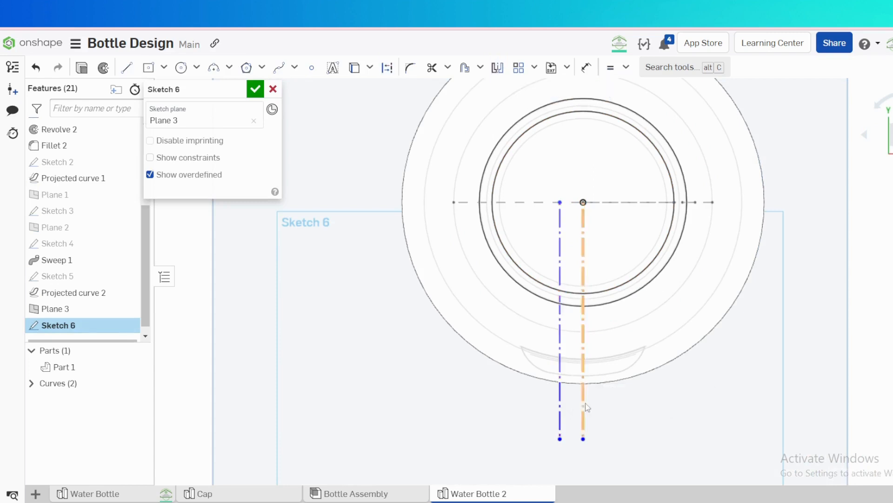
key("s")
left_click(661, 413)
left_click(582, 401)
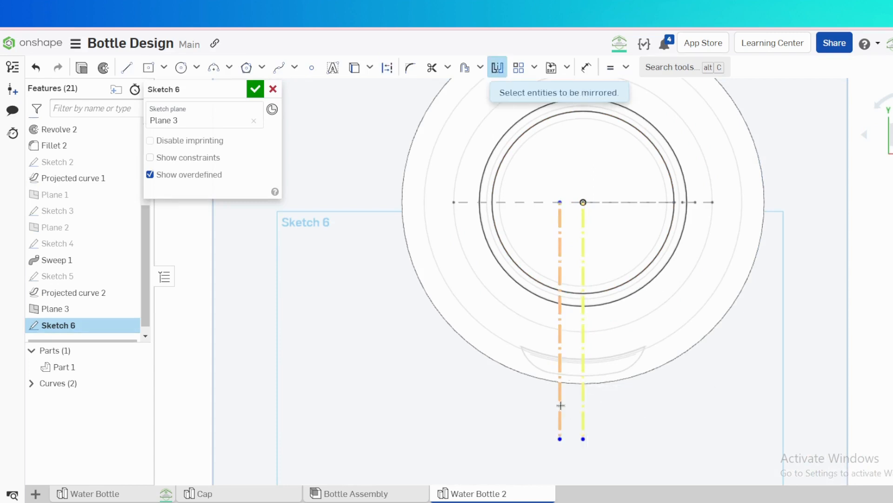
left_click(560, 405)
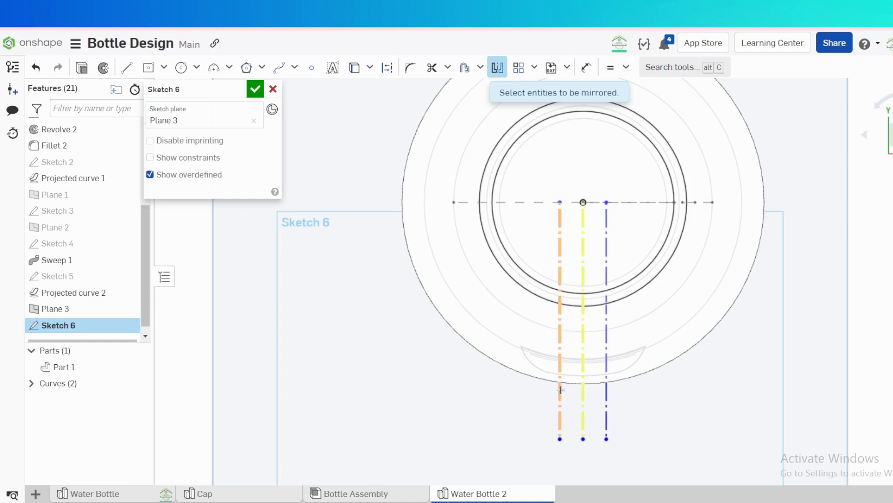
- Dimension the distance between the two outer construction lines as 10 mm
key("d")
left_click(562, 253)
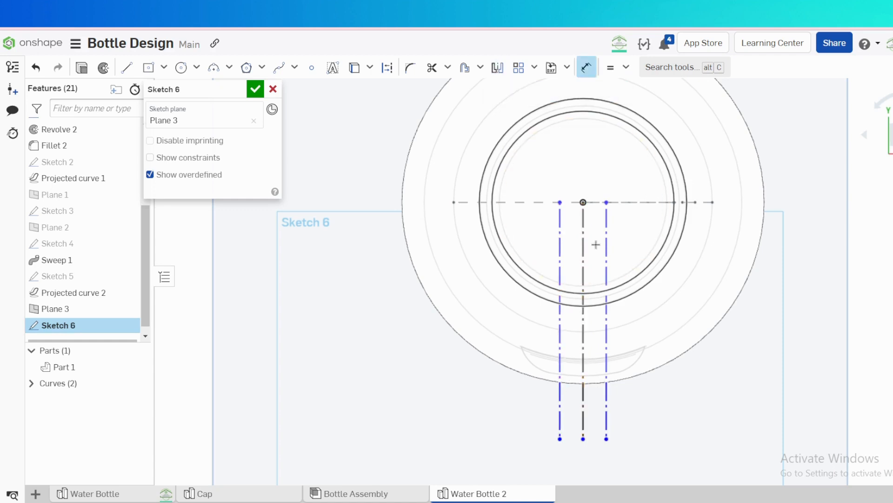
left_click(606, 242)
left_click(592, 175)
type("10")
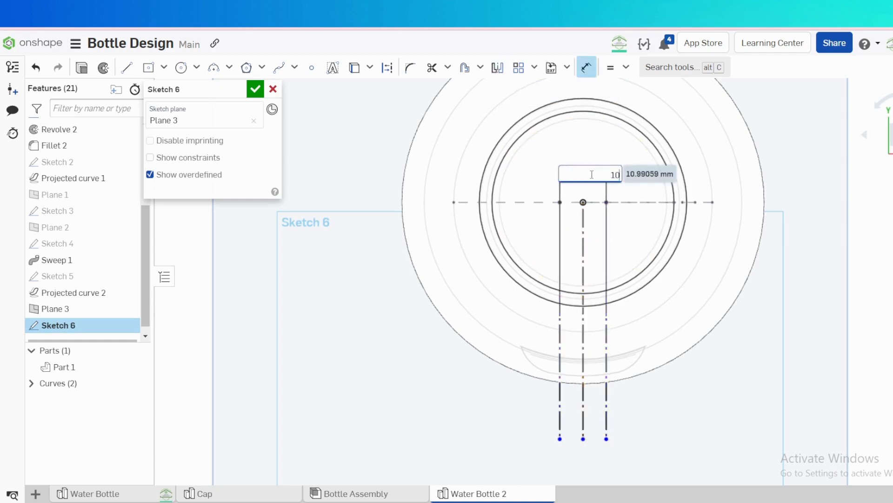
key("Return")
- Sketch a downward-bulging arc between the two outer construction lines, centred on the origin with a radius of about 15.9 mm
scroll(575, 230, "up", 5)
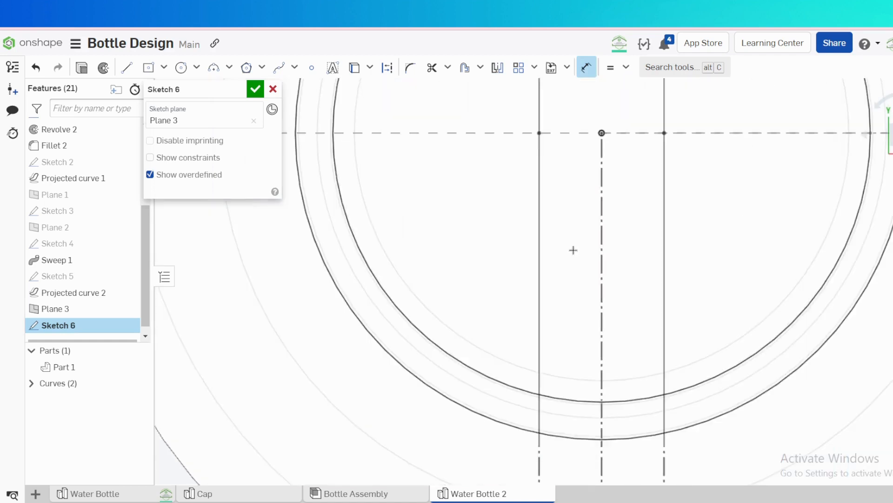
key("a")
left_click(539, 322)
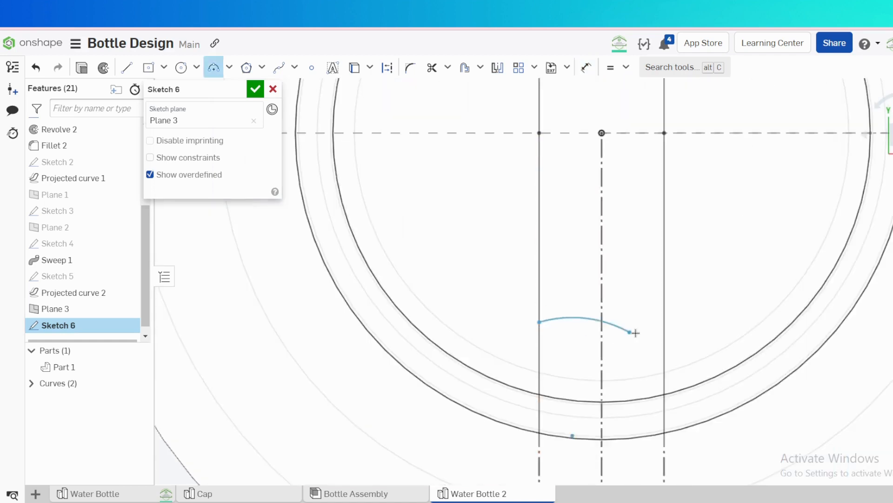
left_click(664, 324)
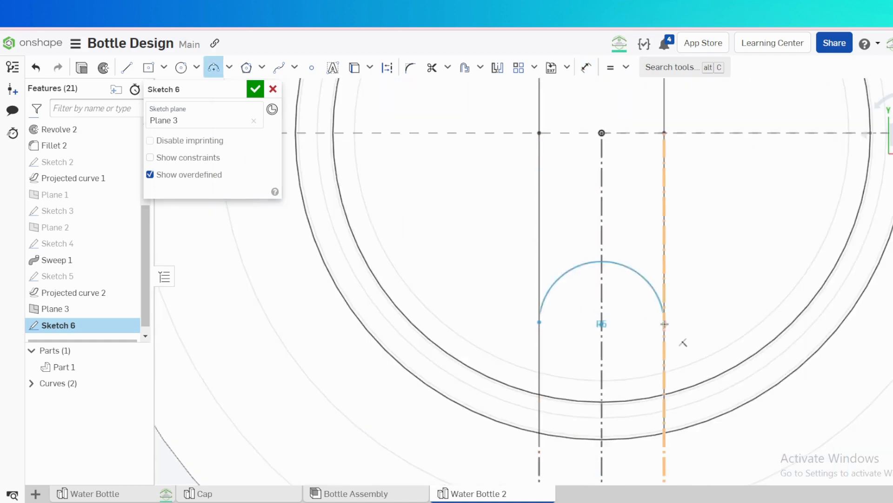
left_click(605, 265)
left_click(602, 133)
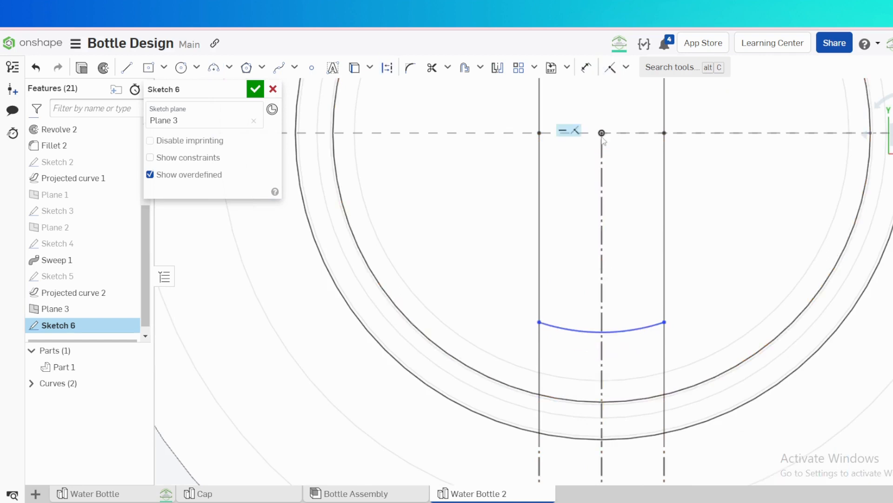
- Dimension the radius of the origin-centred arc as 37.8 mm
key("d")
left_click(580, 327)
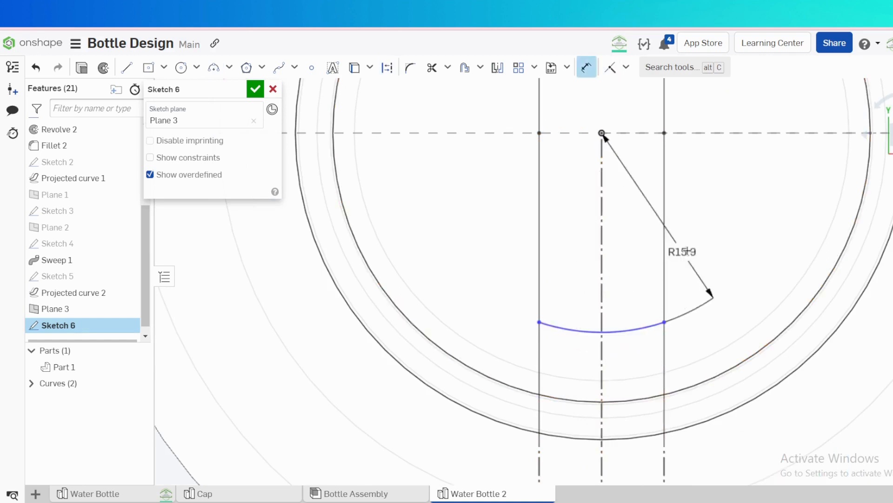
left_click(694, 247)
type("37")
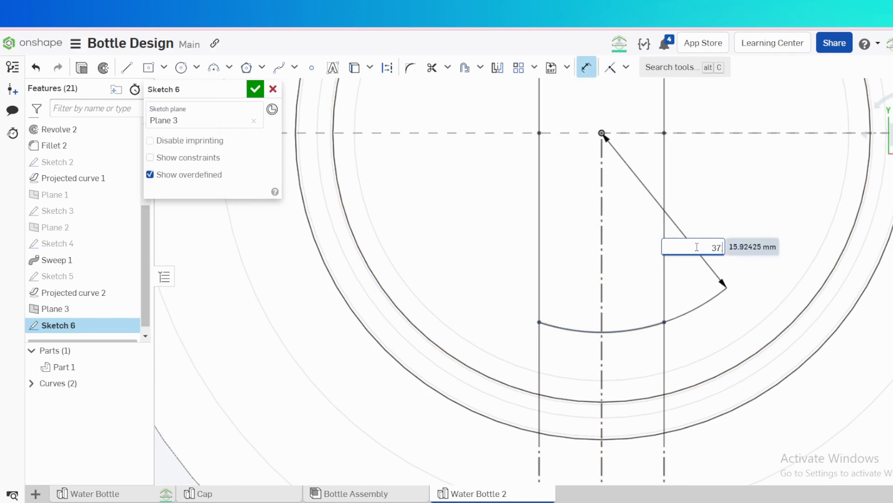
type(".8")
key("Return")
- Sketch an outward-bulging arc from the R37.8 arc's left end up to the left construction line and set its radius to 5 mm
key("f")
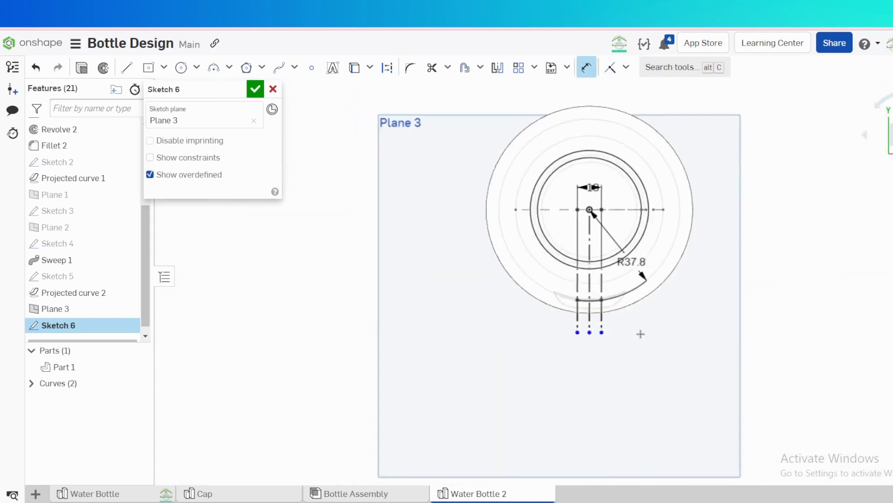
scroll(640, 333, "up", 5)
key("a")
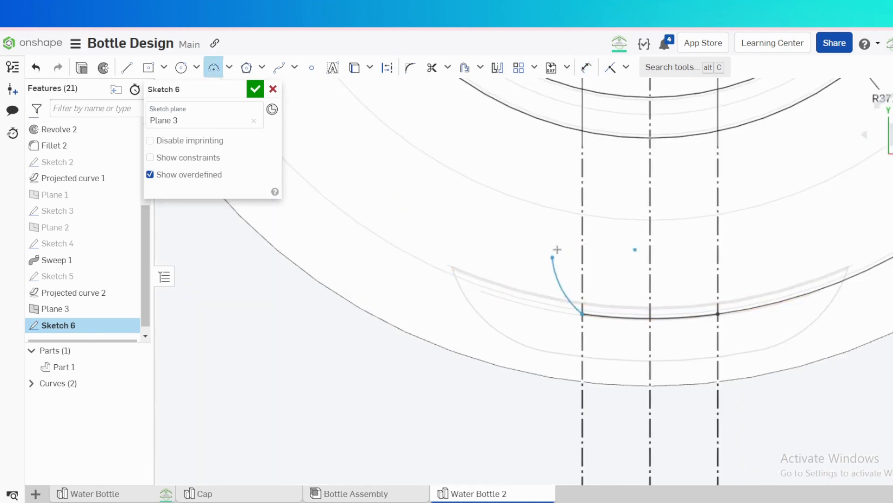
left_click(583, 227)
left_click(561, 246)
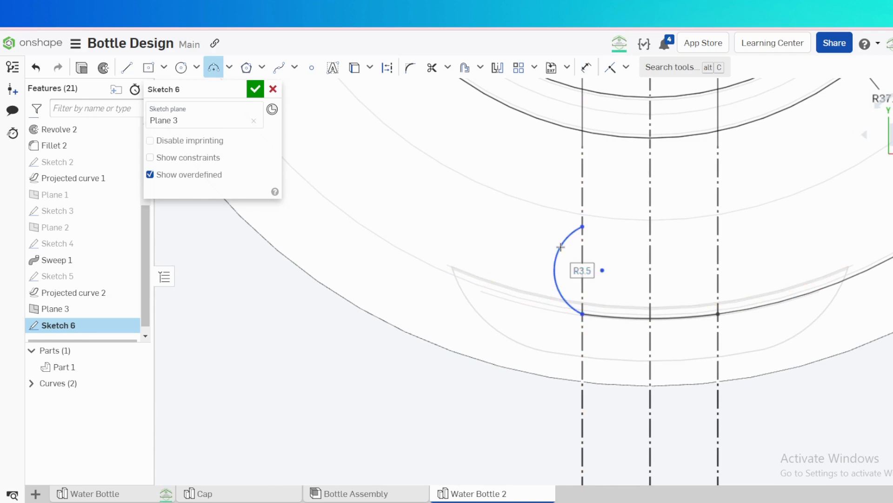
key("u")
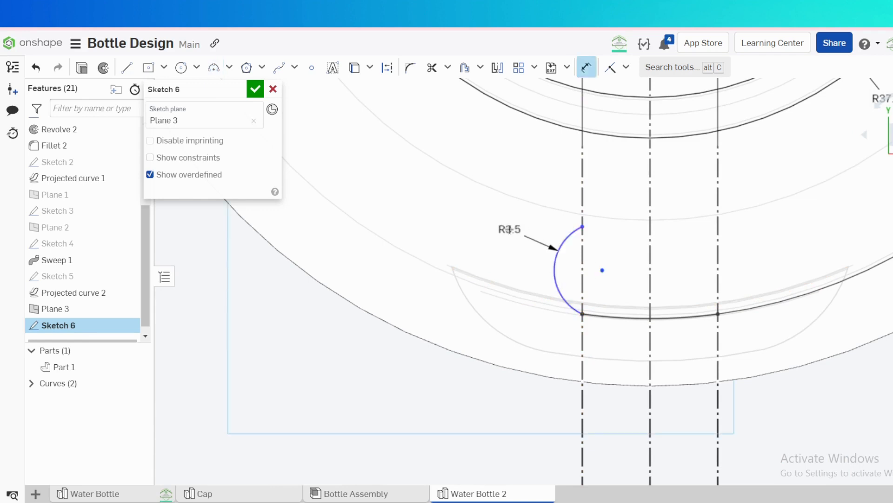
double_click(510, 229)
type("5")
key("Return")
- Mirror the R5 arc about the vertical centre line and finish the sketch
key("s")
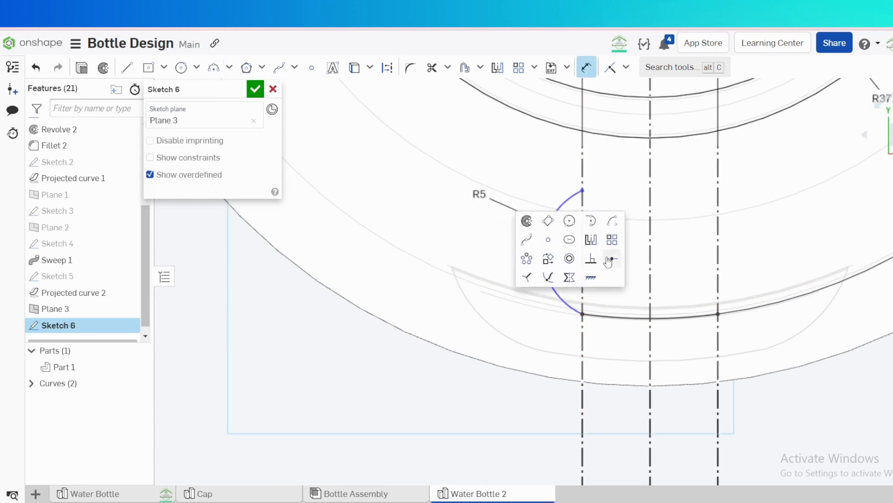
left_click(590, 239)
left_click(651, 274)
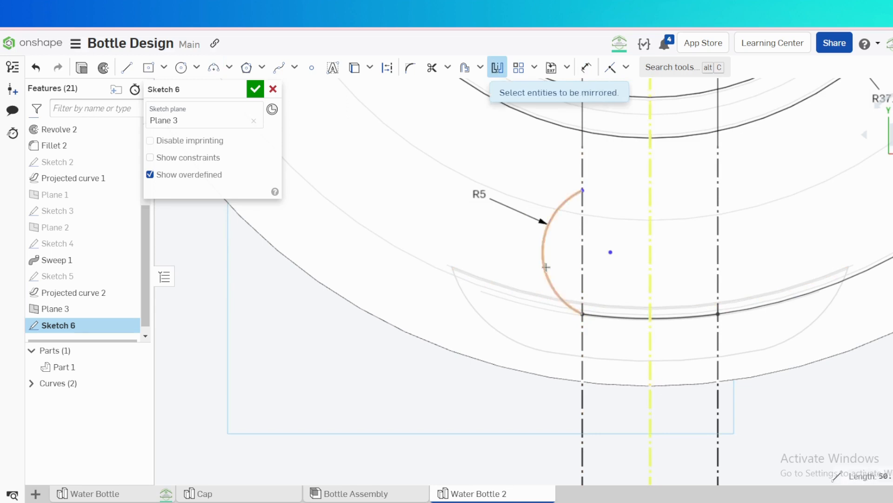
left_click(547, 267)
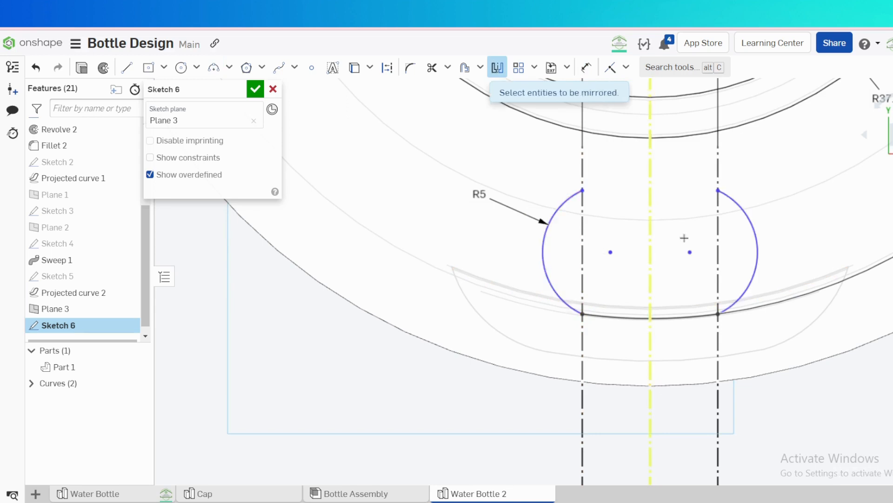
key("Escape")
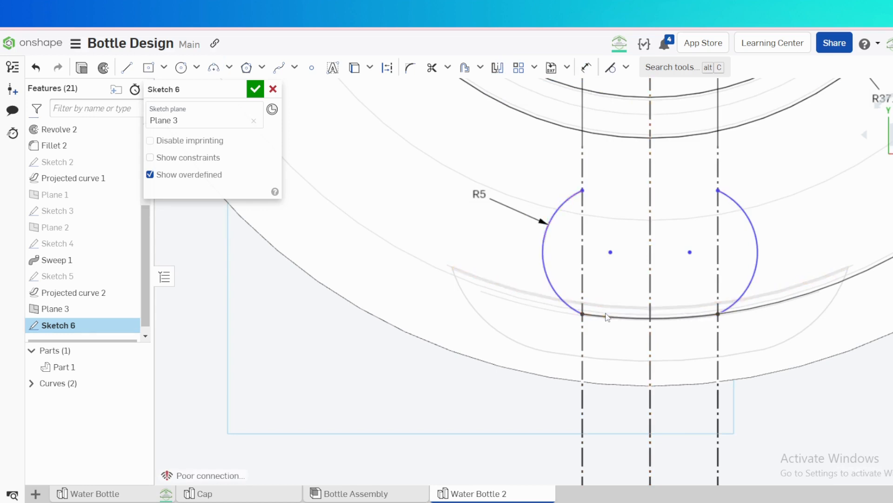
left_click(255, 89)
- Switch the model display to Shaded and hide the bottle body so that the sketches are exposed
scroll(591, 261, "down", 4)
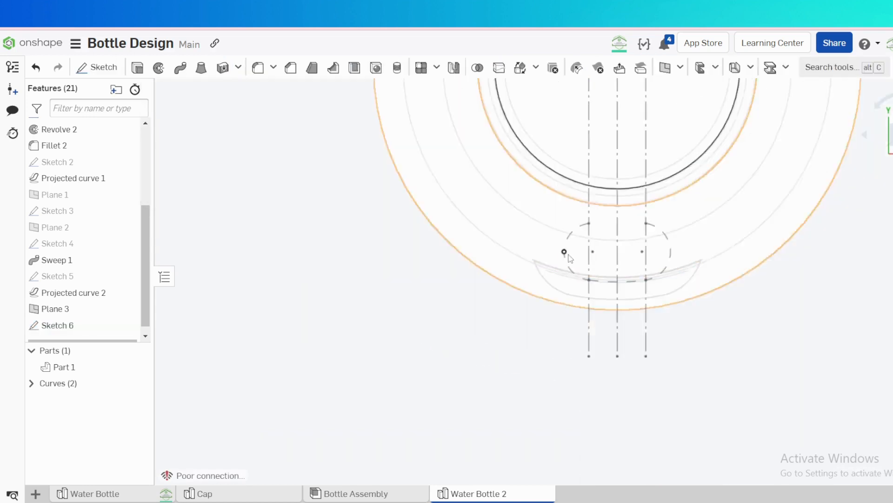
right_click_drag(564, 253, 579, 186)
left_click(891, 178)
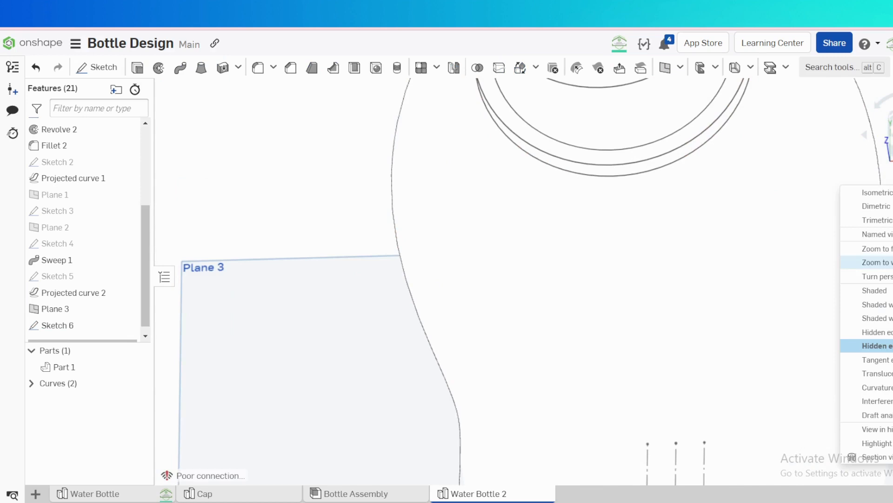
left_click(875, 290)
scroll(612, 279, "down", 5)
scroll(638, 326, "up", 8)
right_click_drag(638, 324, 596, 366)
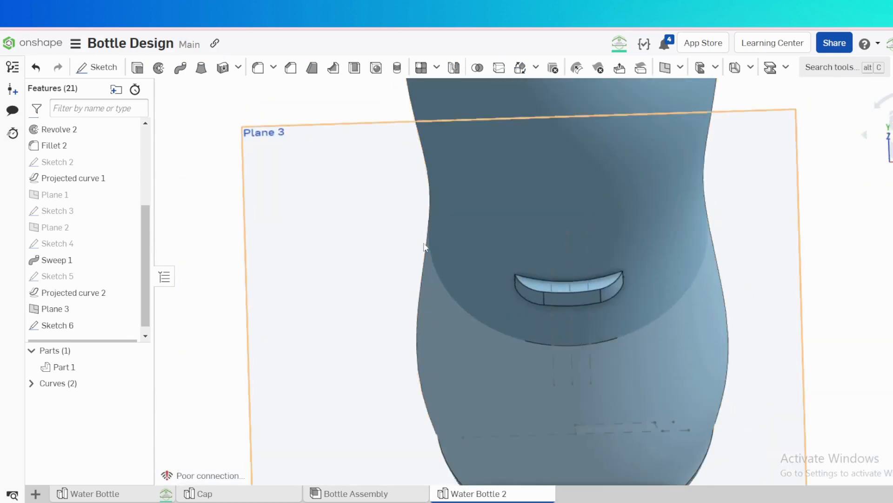
left_click(497, 208)
key("y")
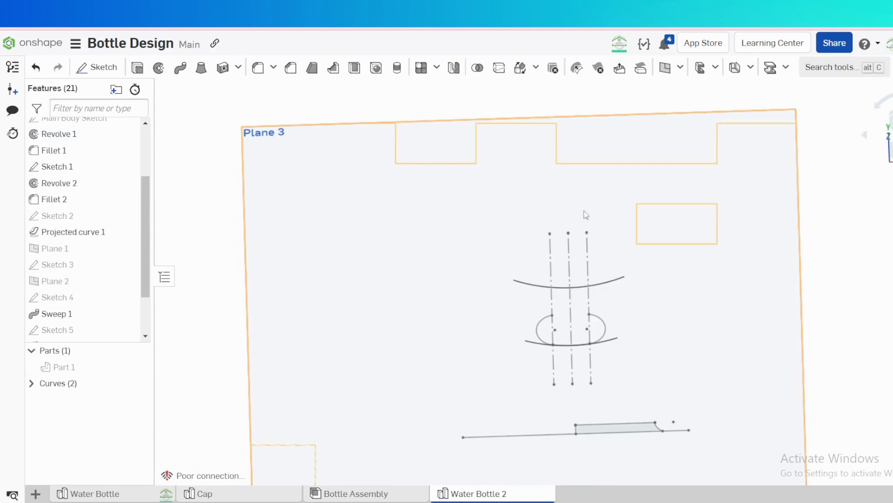
- Create a plane-point plane parallel to the Right plane through the upper end vertex of Sketch 6's right arc
left_click(590, 315)
left_click_drag(145, 223, 145, 143)
left_click(69, 189)
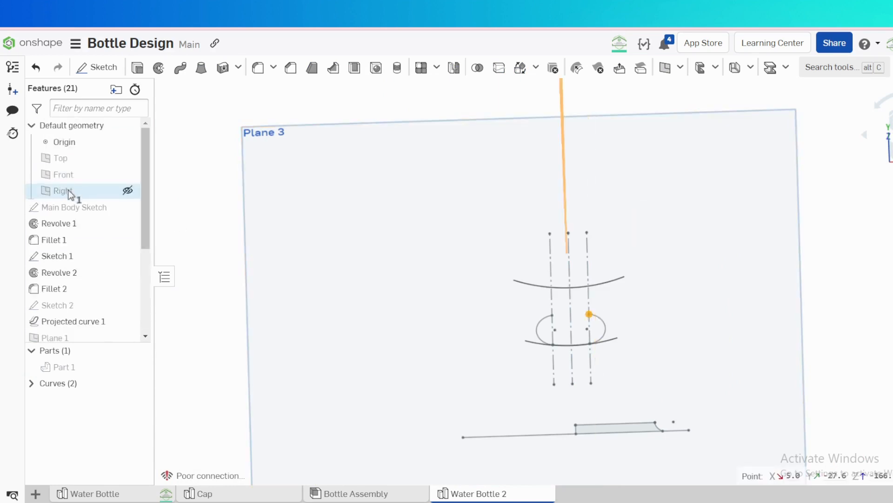
key("s")
left_click(106, 238)
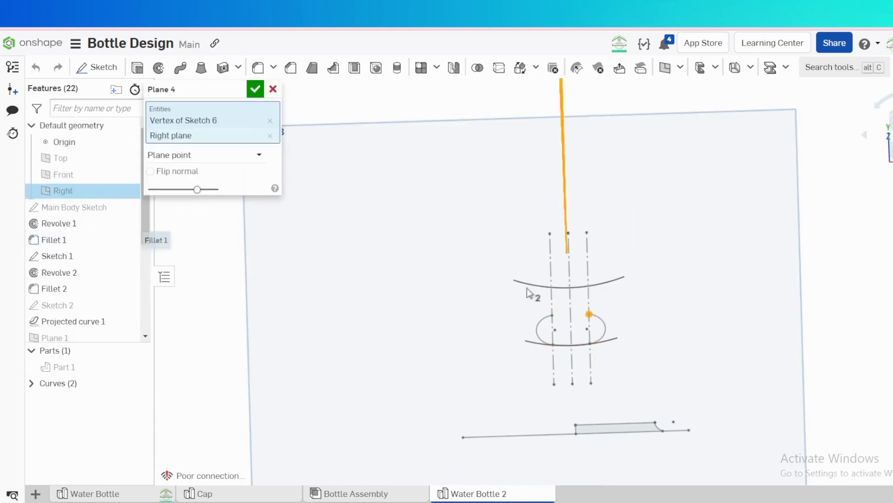
mouse_move(533, 293)
right_mouse_down()
mouse_move(515, 259)
mouse_move(508, 293)
right_mouse_up()
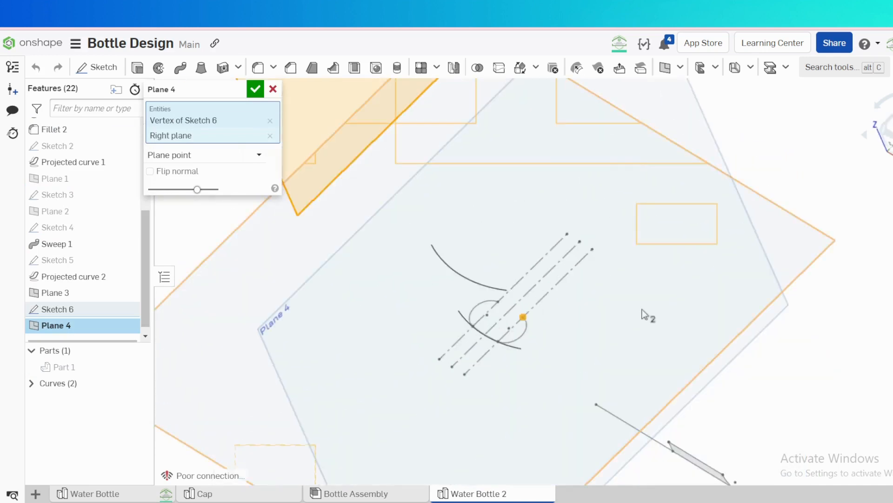
left_click(255, 92)
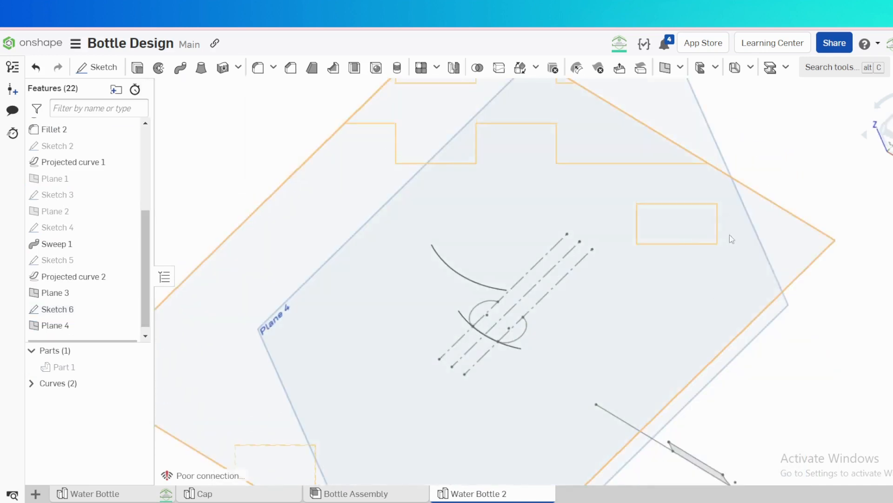
- Start a sketch on Plane 4, viewed face-on
key("s")
left_click(730, 230)
left_click(704, 133)
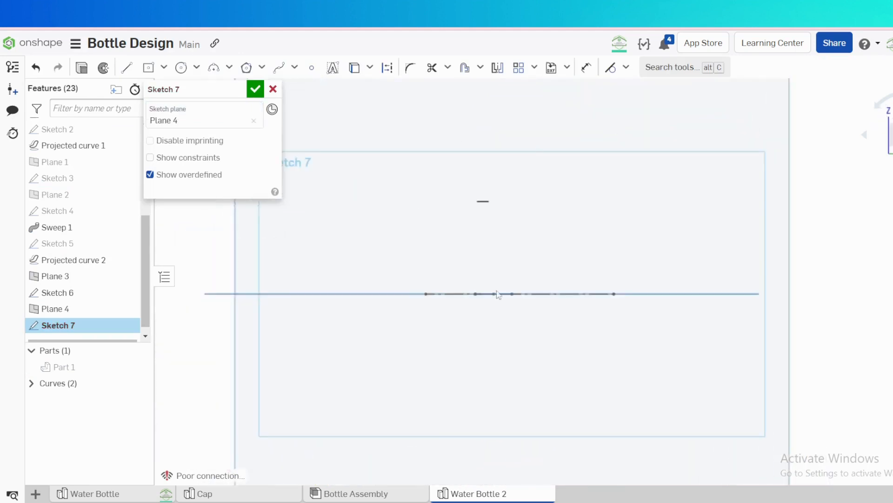
scroll(499, 294, "up", 3)
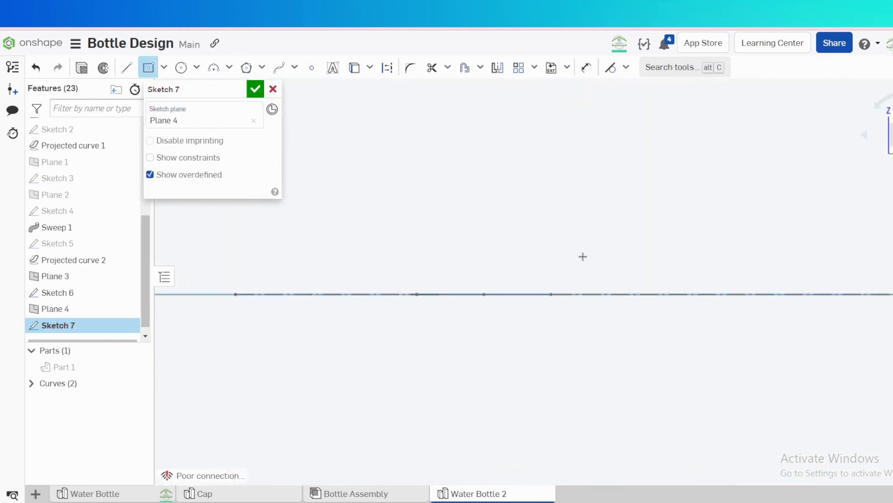
- Draw a centre-point rectangle about 4.6 mm wide, centred on the end vertex of Sketch 6's right arc
right_click_drag(582, 256, 569, 275)
left_click(542, 288)
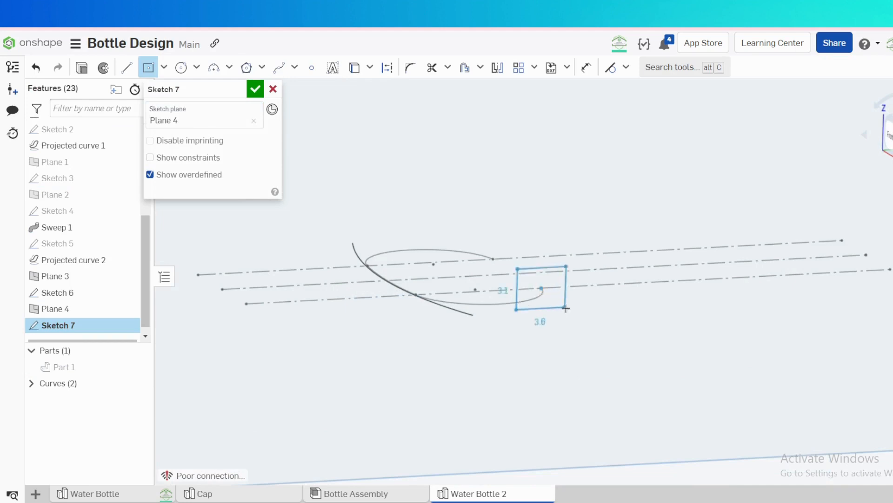
left_click(566, 310)
key("n")
scroll(521, 232, "up", 3)
key("Escape")
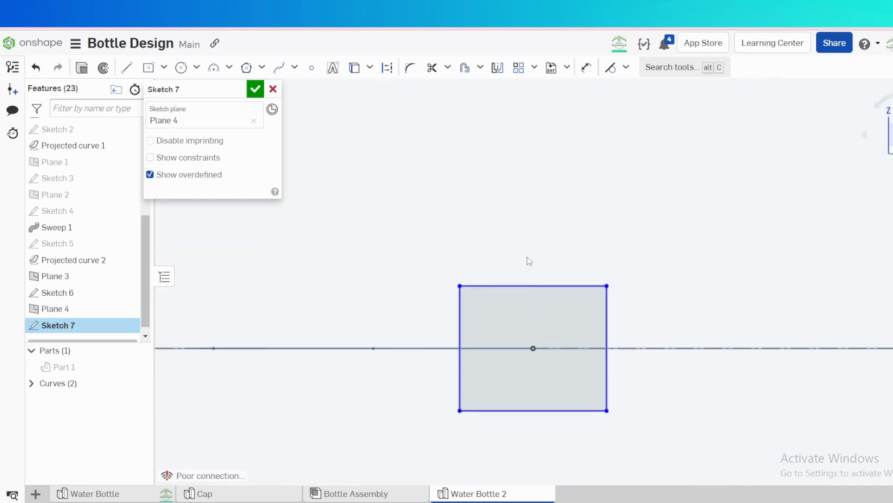
- Dimension the rectangle 8 mm wide and 5 mm high and finish the sketch
key("d")
left_click(517, 284)
left_click(521, 264)
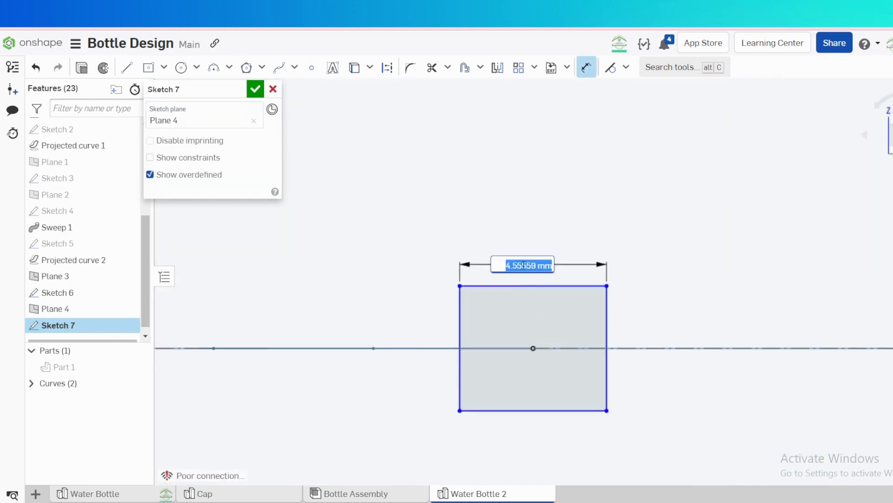
type("8")
key("Return")
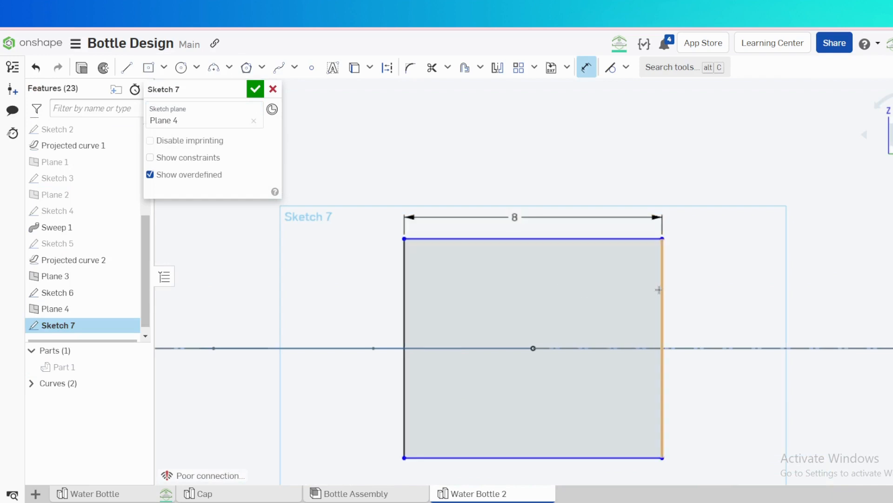
left_click(659, 291)
left_click(714, 303)
type("5")
key("Return")
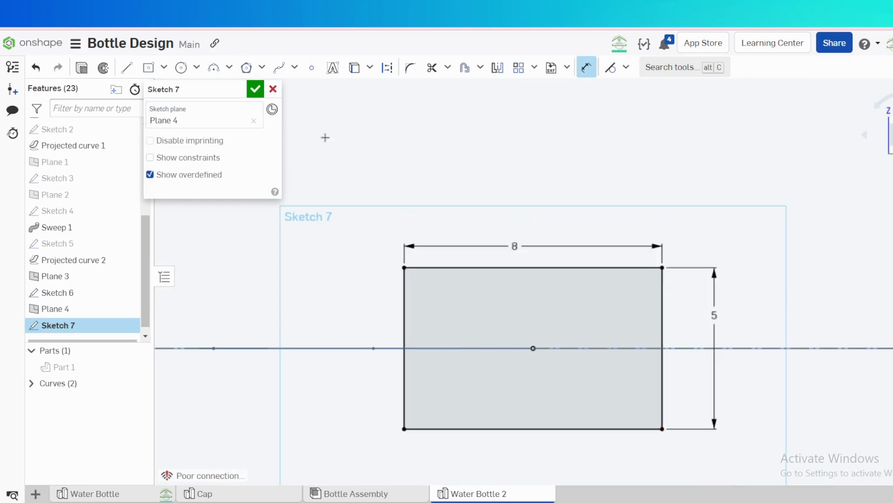
left_click(255, 92)
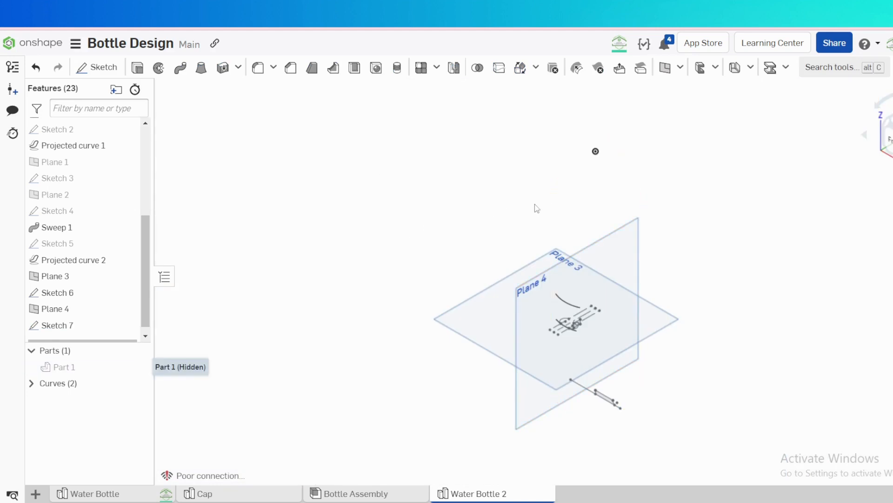
- Show the bottle body and sweep the Sketch 7 rectangle along the three connected Sketch 6 edges, adding it to Part 1
scroll(591, 325, "up", 6)
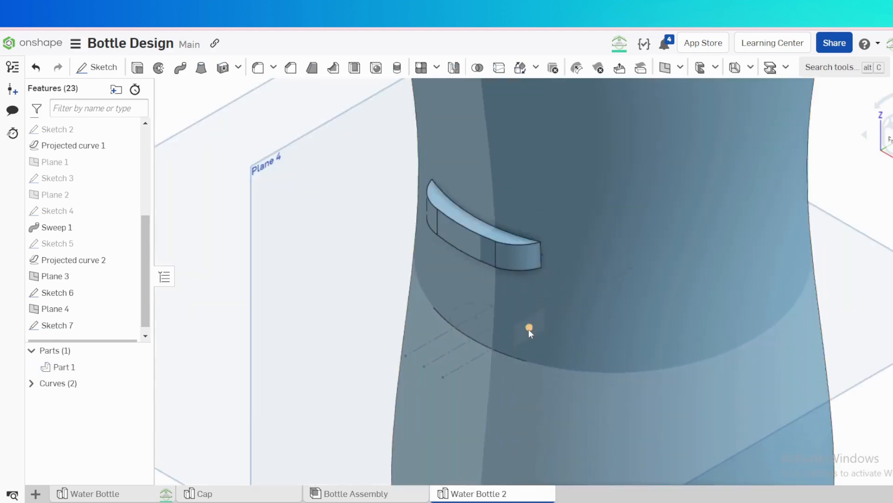
scroll(529, 329, "up", 3)
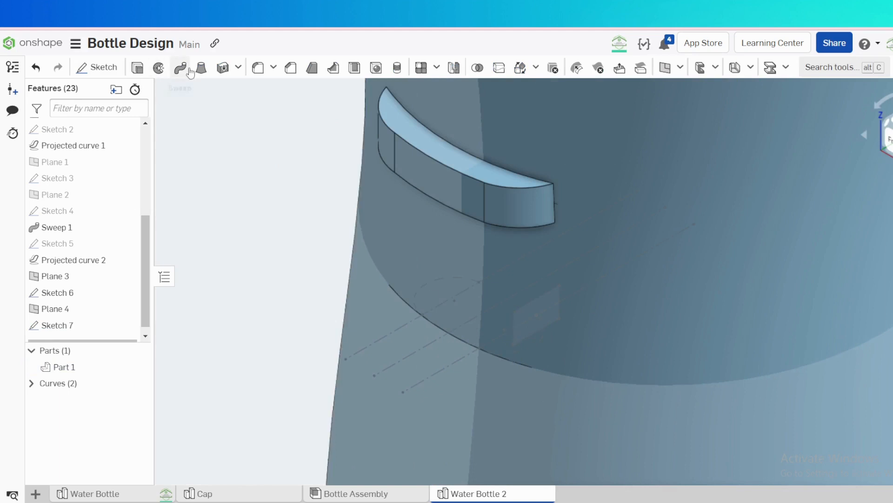
key("s")
left_click(299, 154)
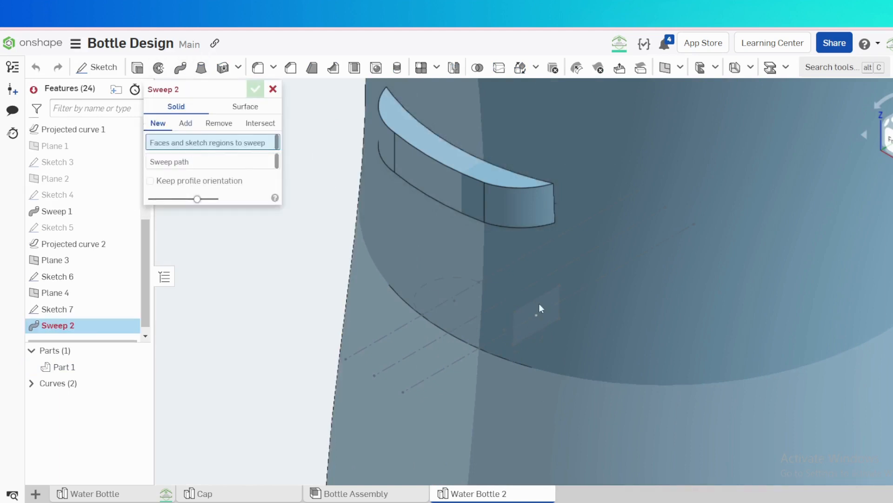
left_click(130, 310)
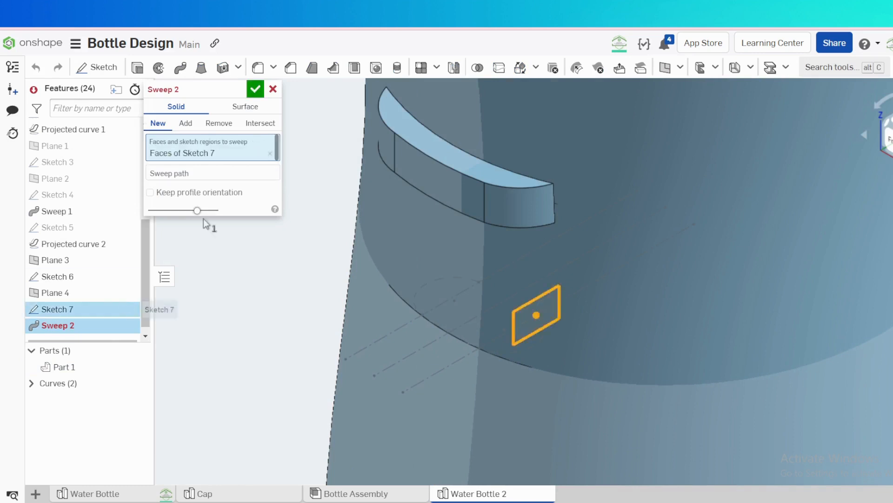
left_click(196, 174)
left_click(487, 350)
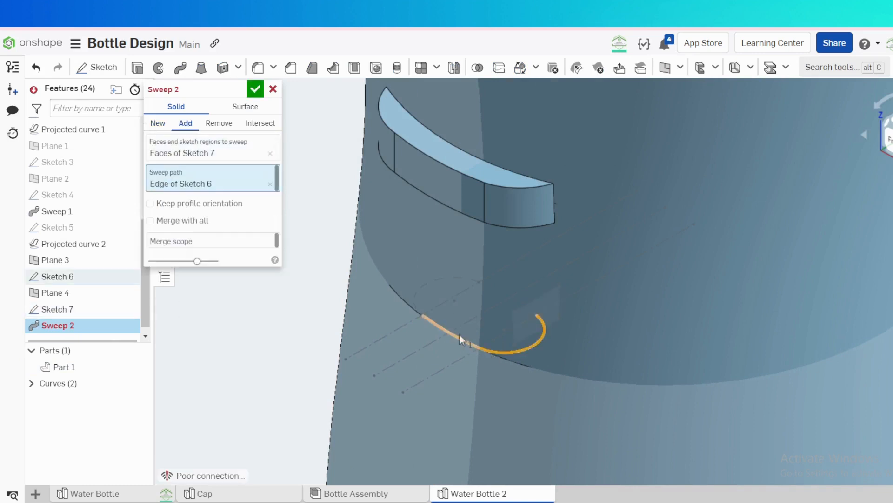
left_click(424, 280)
left_click(425, 282)
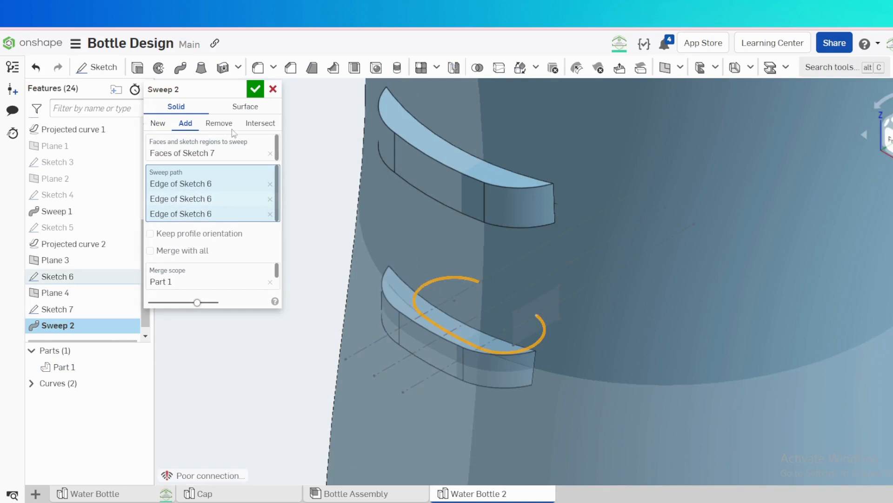
left_click(257, 90)
- Start a sketch on the Front plane, viewed face-on
key("f")
right_click_drag(400, 217, 508, 207)
left_click_drag(146, 244, 135, 142)
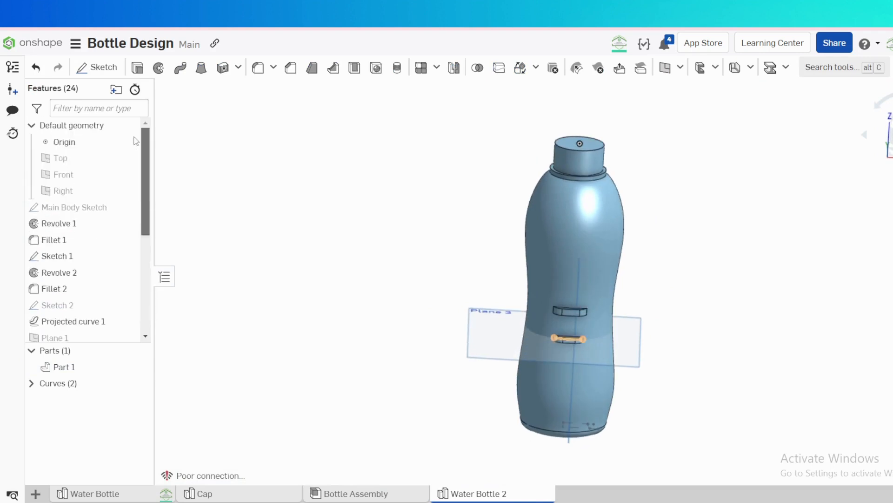
left_click(86, 178)
key("s")
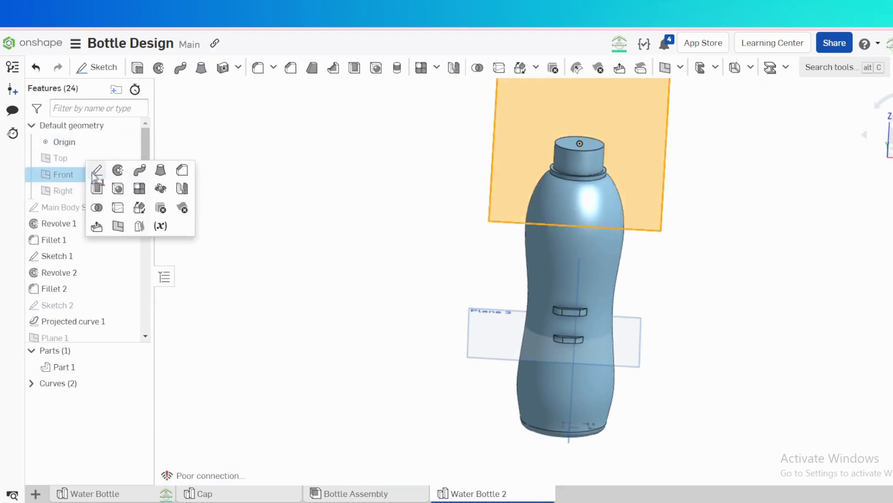
left_click(97, 170)
key("n")
scroll(562, 305, "up", 3)
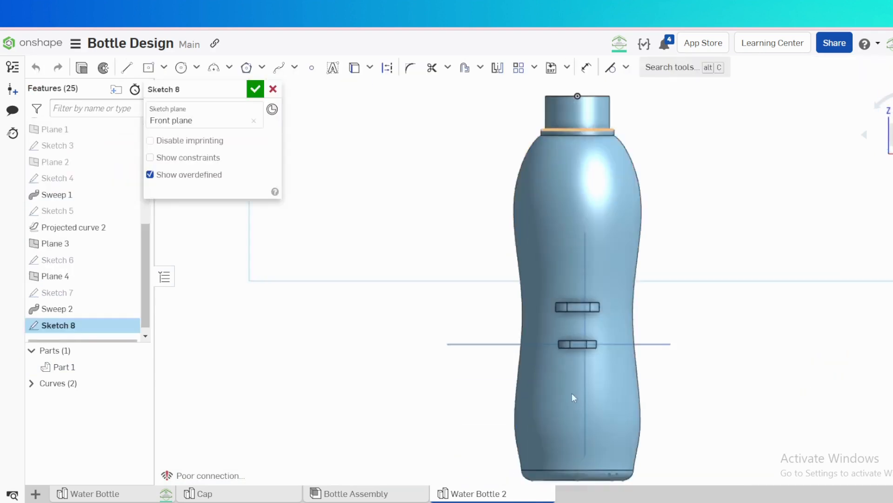
- Draw a vertical line about 189 mm long upward from the centre of the bottle's base and make it construction geometry
key("l")
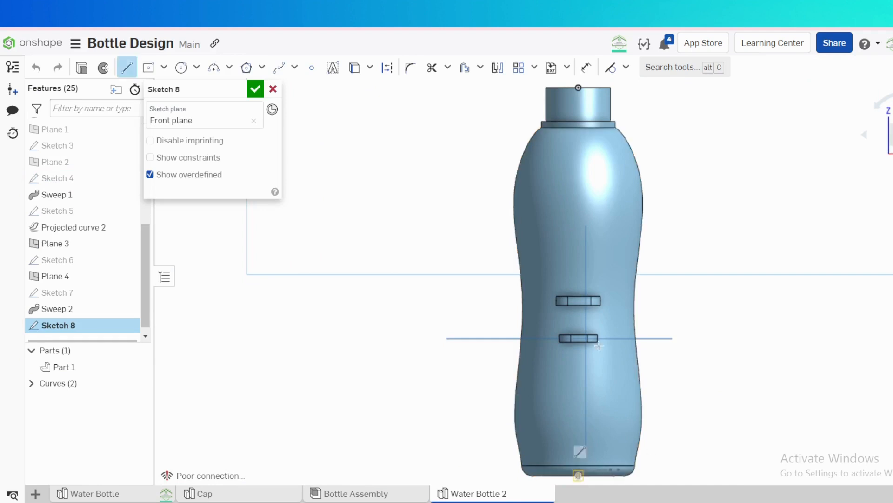
left_click(578, 191)
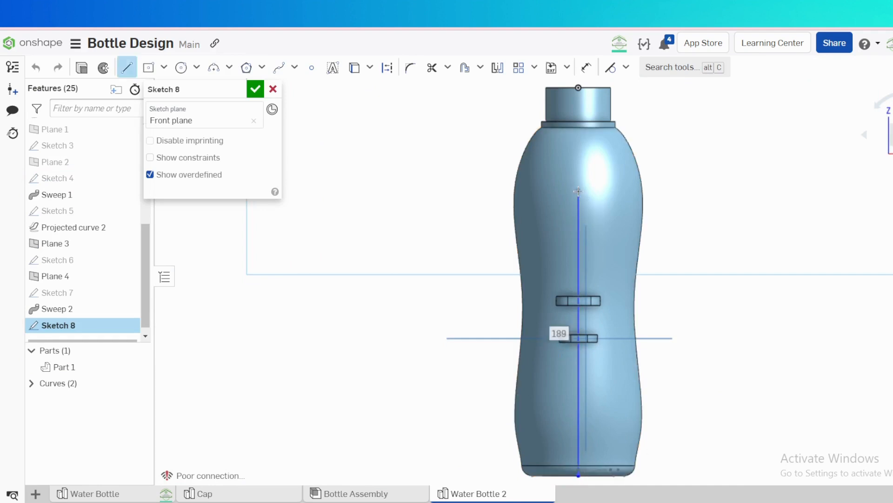
key("Escape")
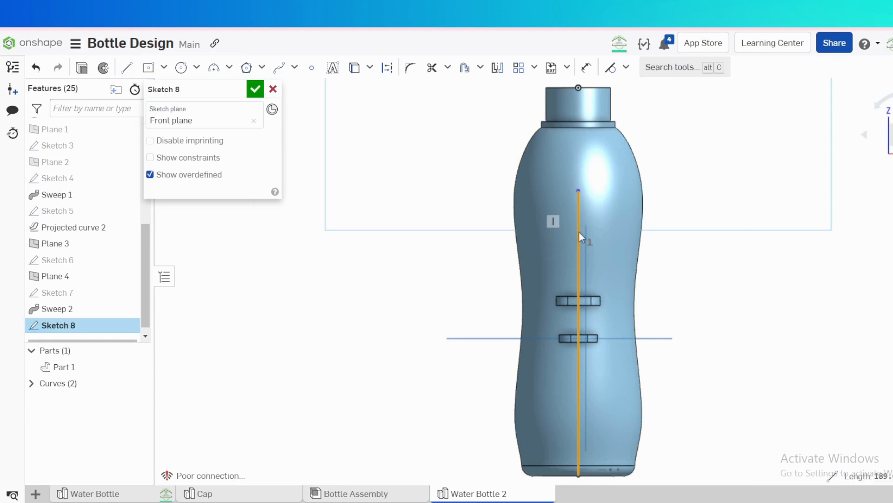
key("q")
- Draw a horizontal line above the construction line and constrain its midpoint to the construction line's upper endpoint
scroll(630, 180, "up", 3)
scroll(630, 180, "up", 2)
key("l")
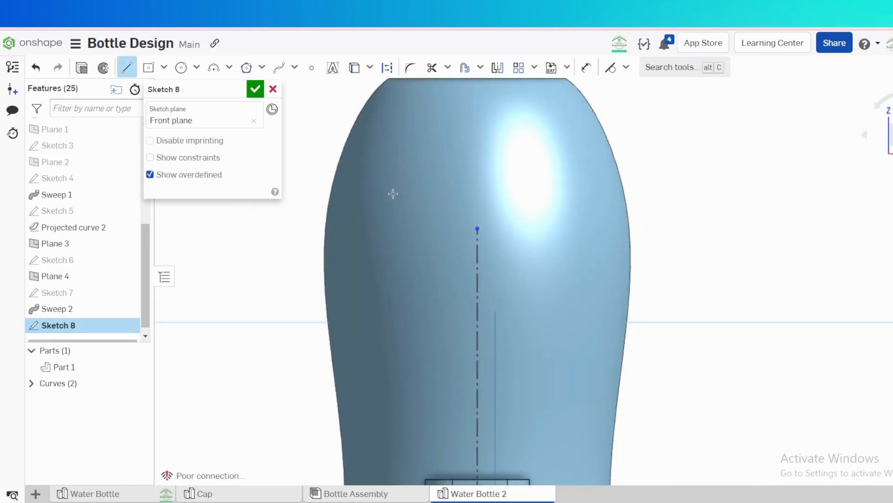
left_click(551, 193)
key("Escape")
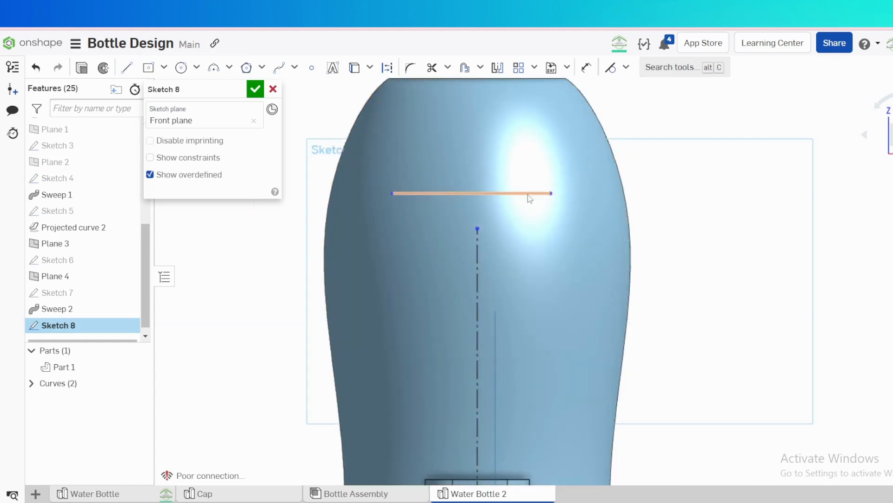
key("s")
left_click(629, 227)
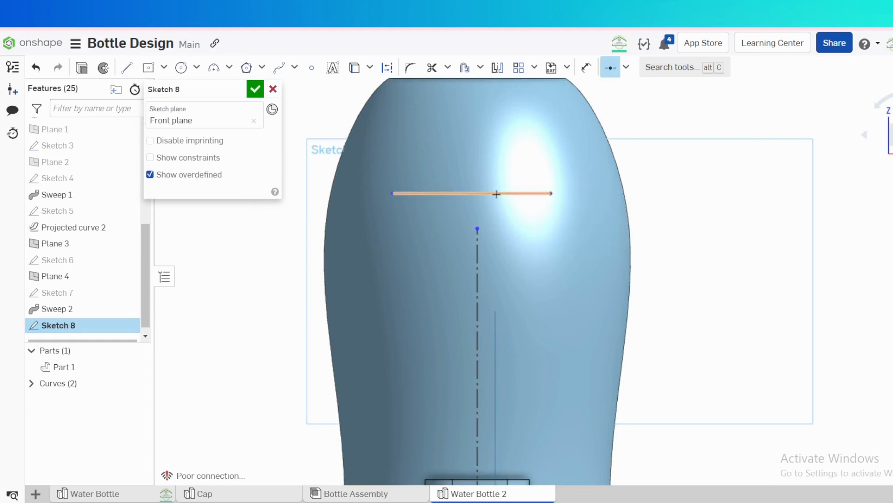
left_click(476, 228)
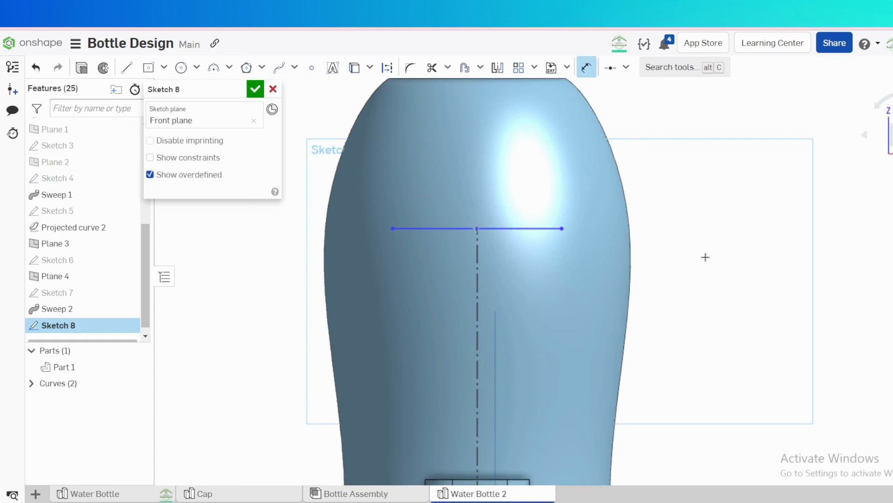
- Dimension the horizontal line to a length of 25 mm
left_click(506, 229)
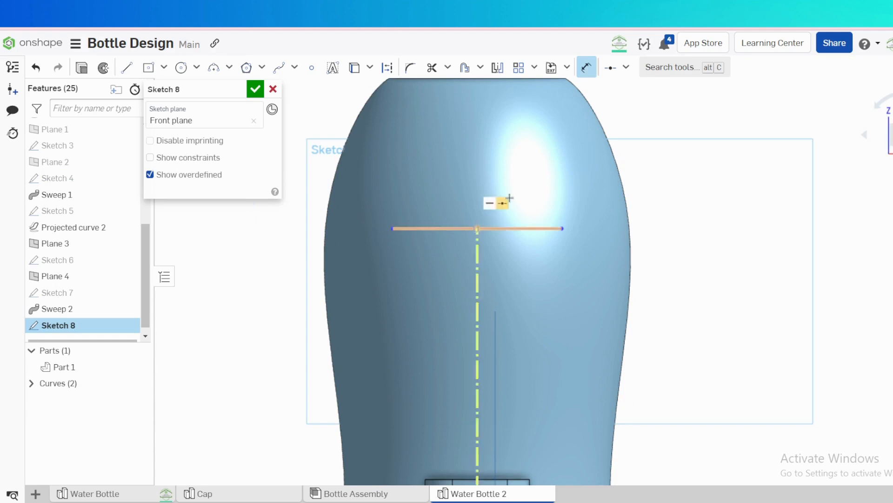
left_click(497, 171)
type("25")
key("Return")
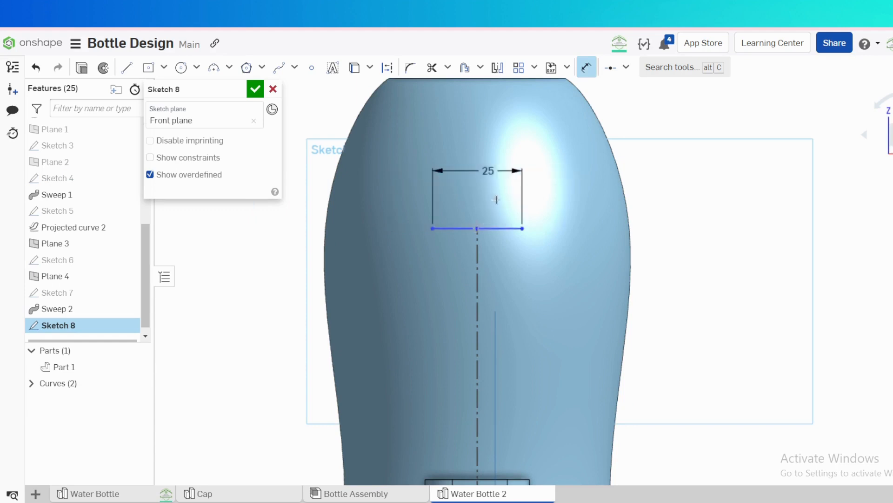
- Set the vertical distance between the 25 mm line and the upper rib's reference point to 25 mm, and finish the sketch
scroll(495, 199, "down", 2)
scroll(496, 405, "down", 3)
scroll(489, 409, "up", 5)
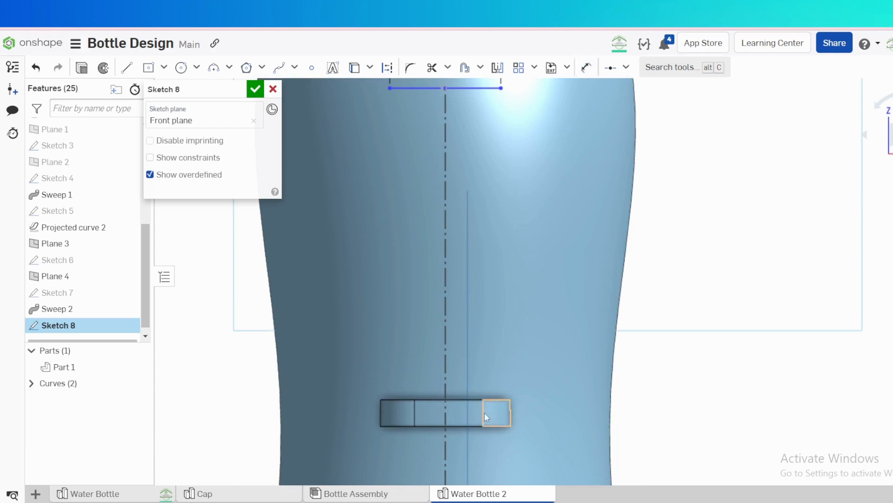
key("d")
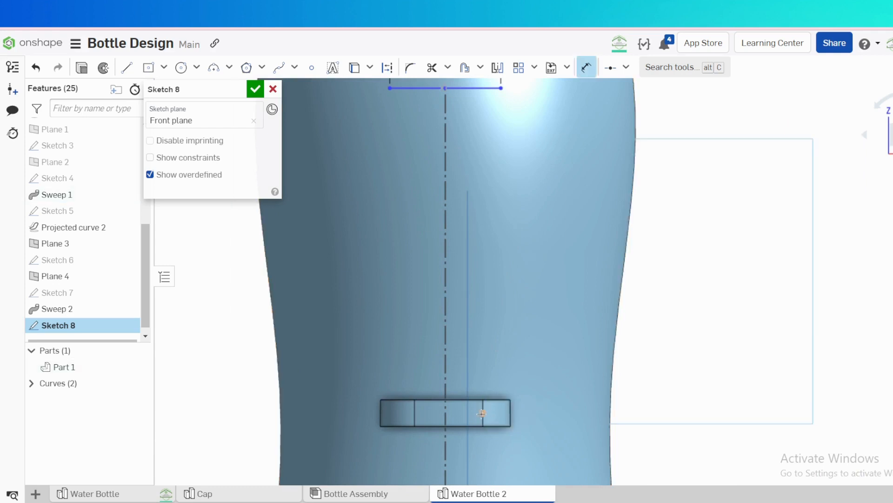
scroll(514, 361, "down", 3)
left_click(485, 213)
left_click(498, 385)
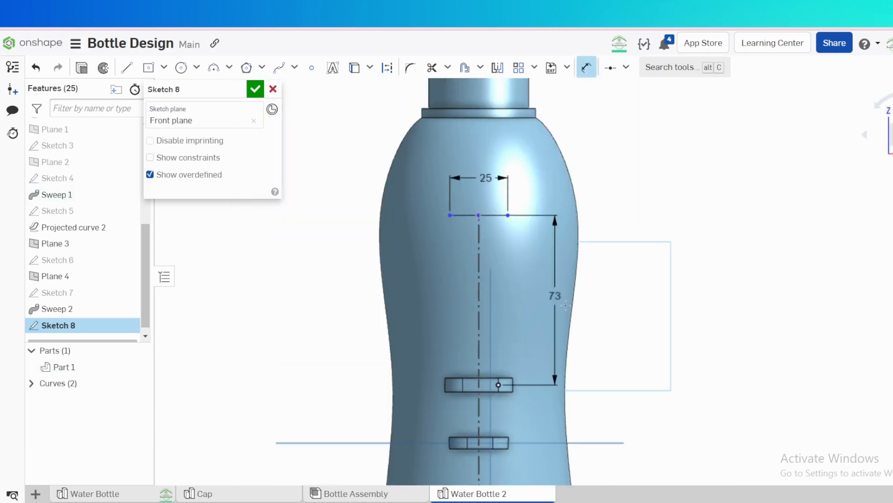
left_click(636, 306)
type("25")
key("Return")
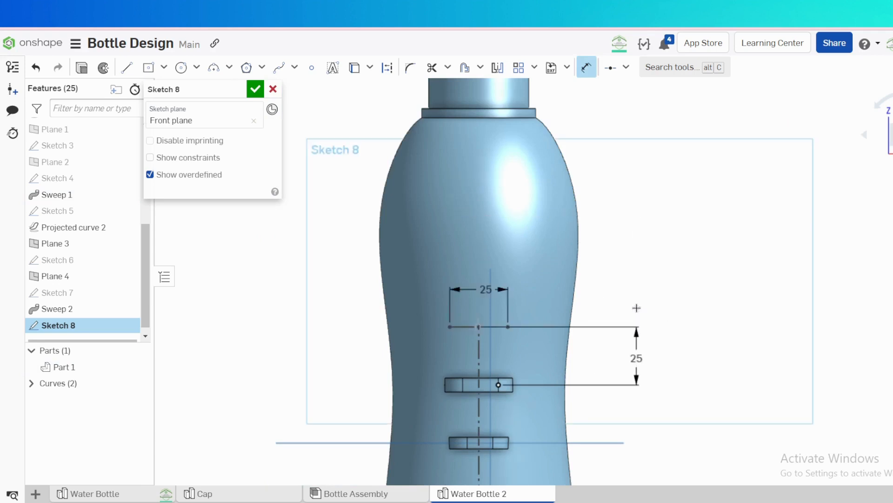
left_click(255, 91)
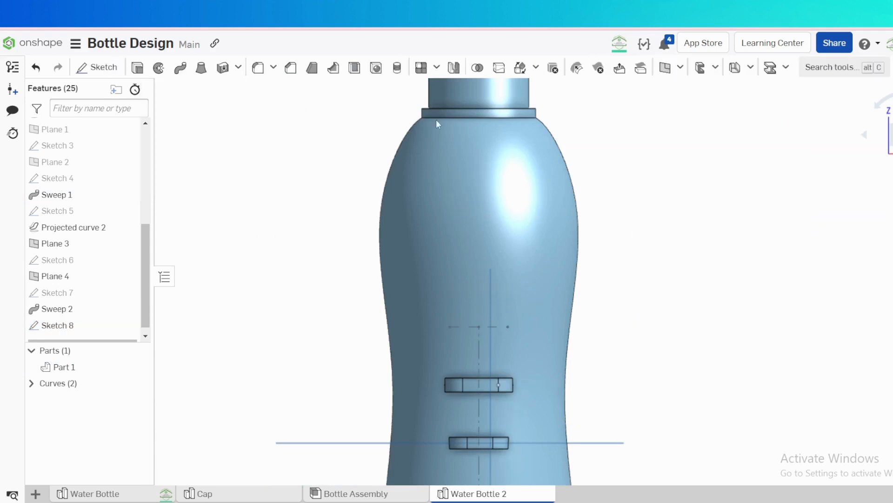
- Project the new sketch line onto the bottle body's face with a curve-to-face projected curve, using the Front plane as direction
key("s")
left_click(681, 67)
left_click(697, 302)
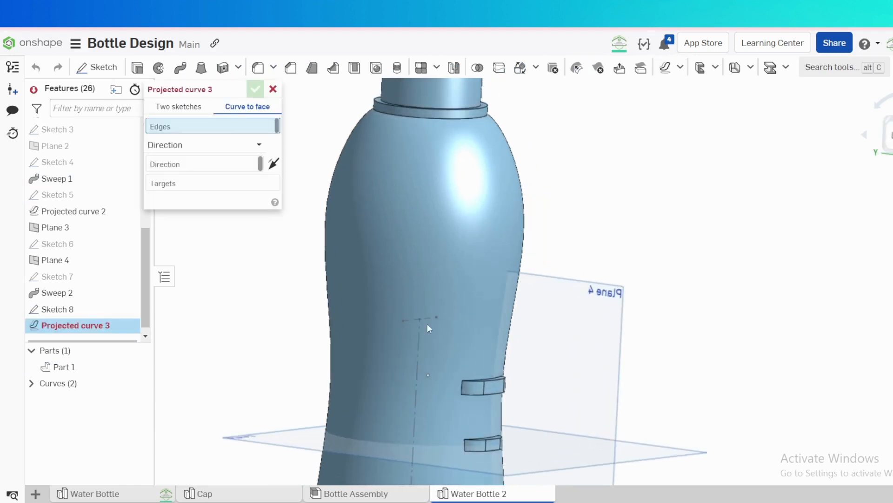
left_click(426, 315)
left_click(167, 196)
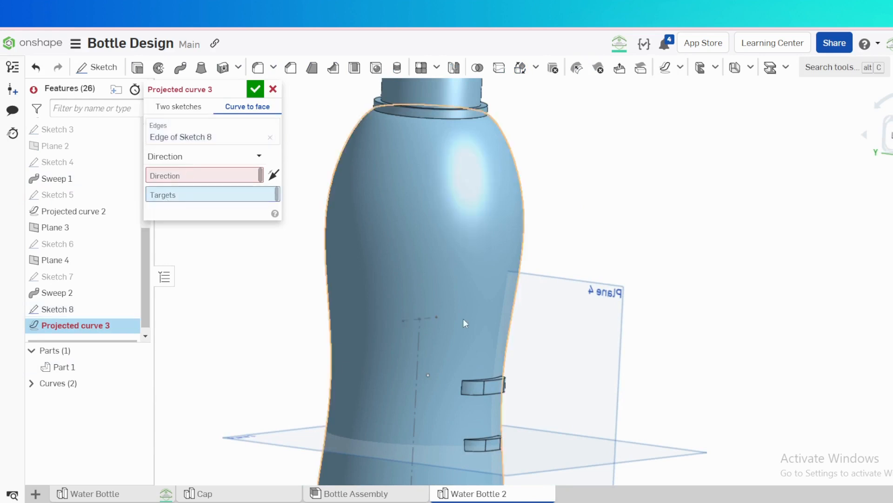
left_click(462, 319)
left_click(174, 176)
scroll(83, 178, "up", 2)
scroll(83, 178, "up", 1)
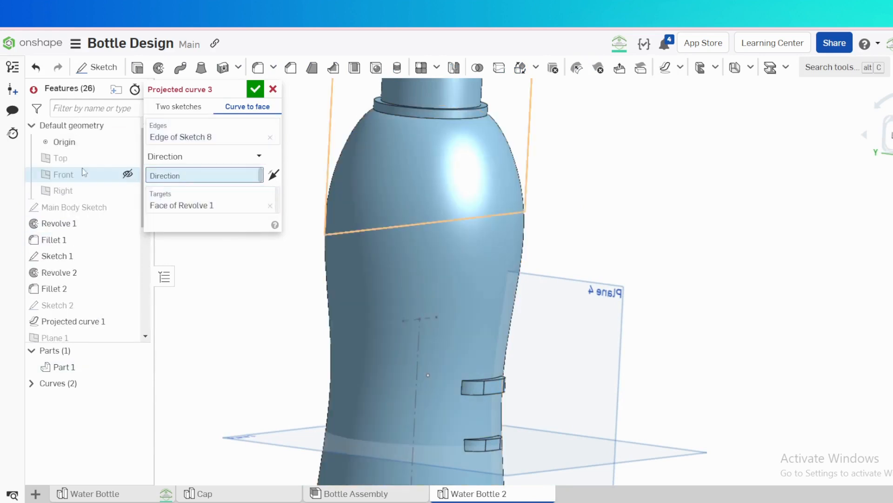
left_click(77, 177)
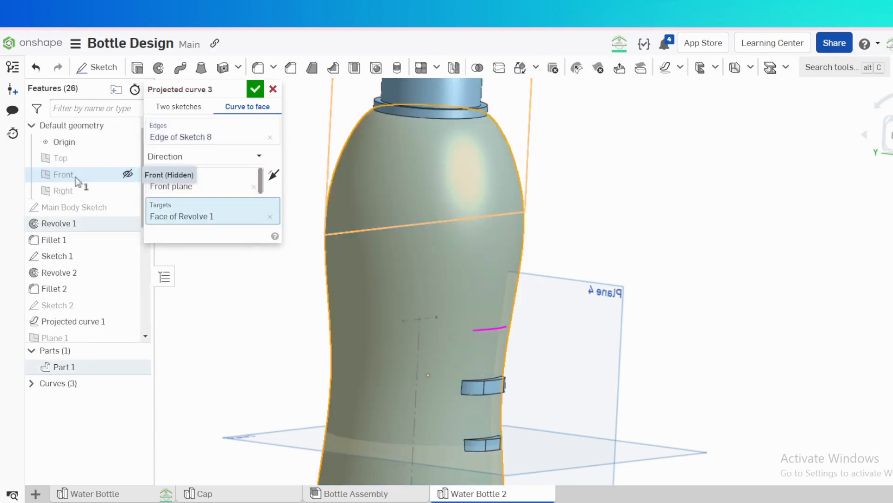
left_click(255, 89)
- Create a plane parallel to Plane 3 through the endpoint of the new projected curve
left_click(331, 434)
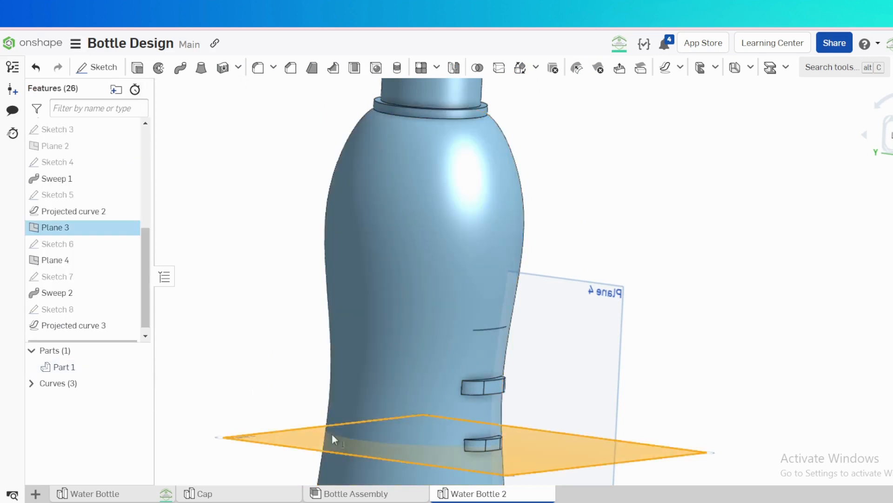
left_click(476, 333)
key("s")
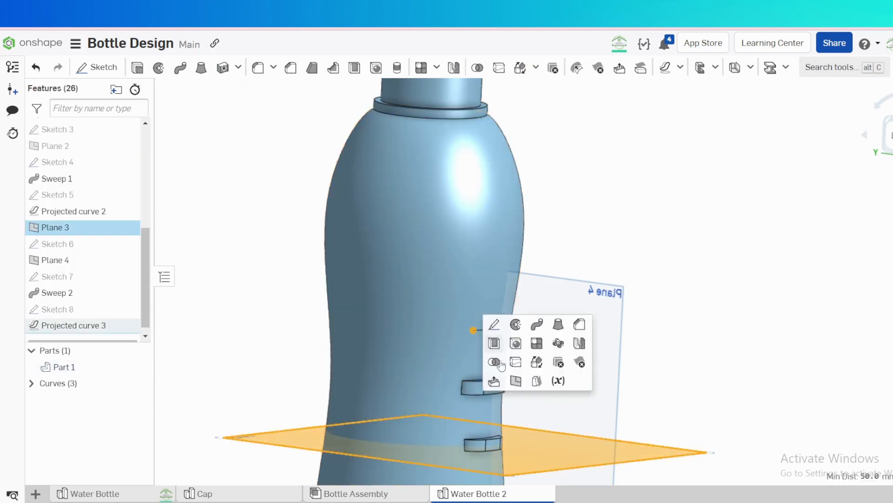
left_click(521, 378)
key("Return")
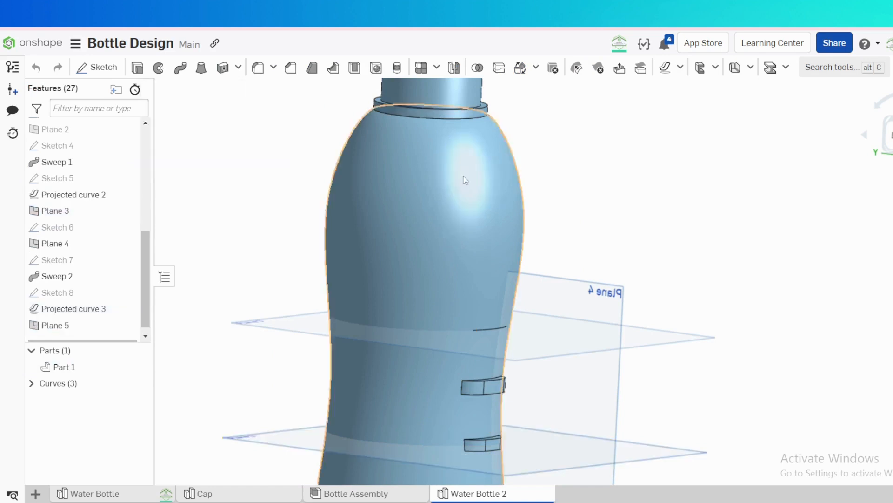
- Start a sketch on the new Plane 5, viewed straight on, and switch the display to hidden edges visible
left_click(655, 336)
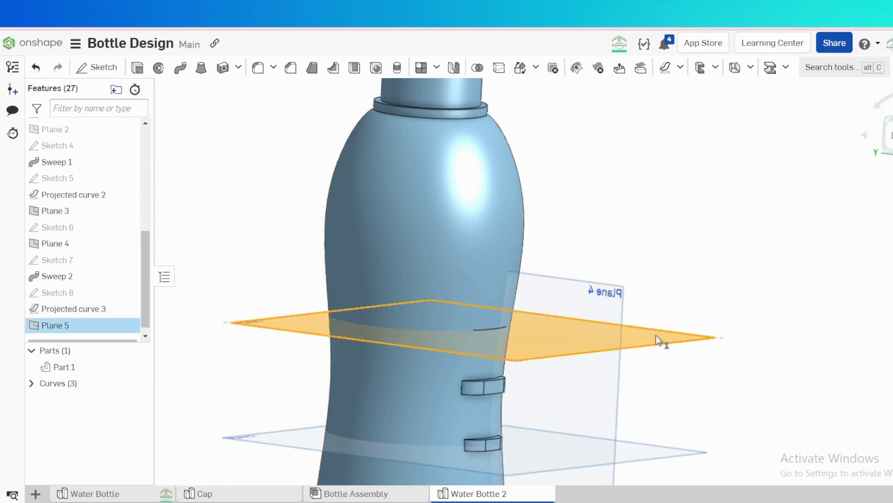
key("n")
key("alt+Right")
key("alt+Right")
key("alt+Right")
key("alt+Right")
key("alt+Right")
key("alt+Right")
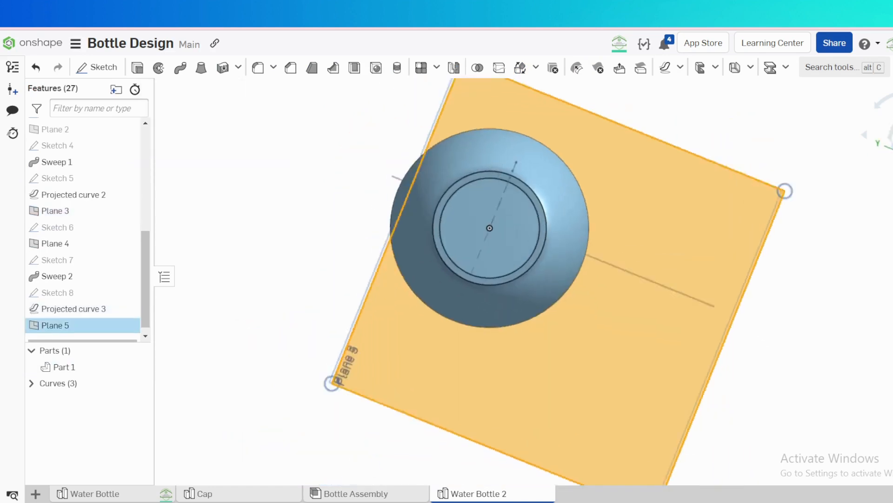
key("alt+Right")
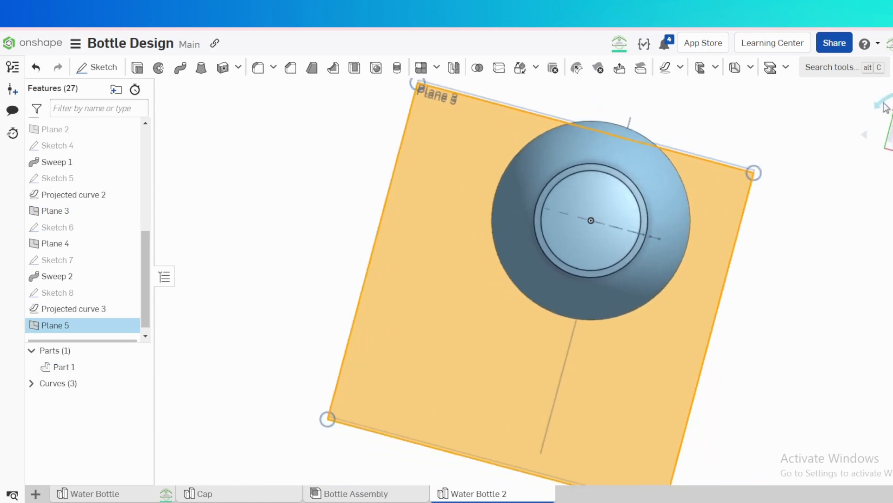
left_click(876, 107)
left_click(795, 206)
key("shift+s")
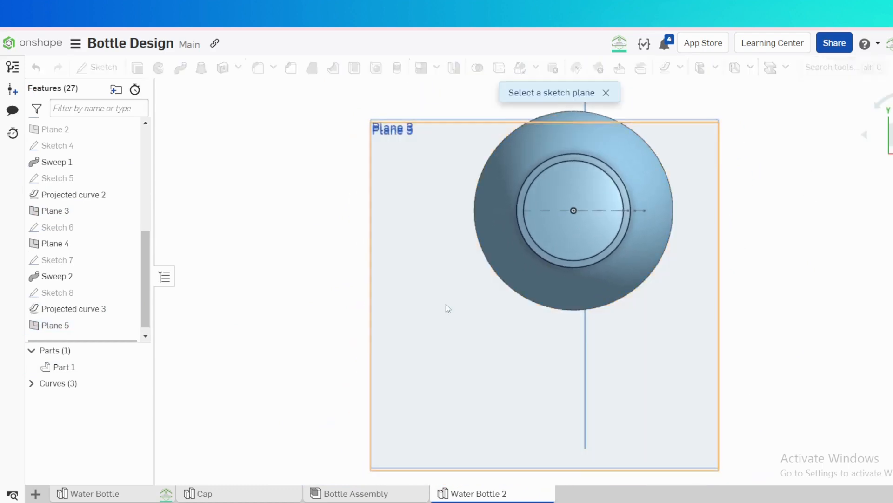
left_click(395, 354)
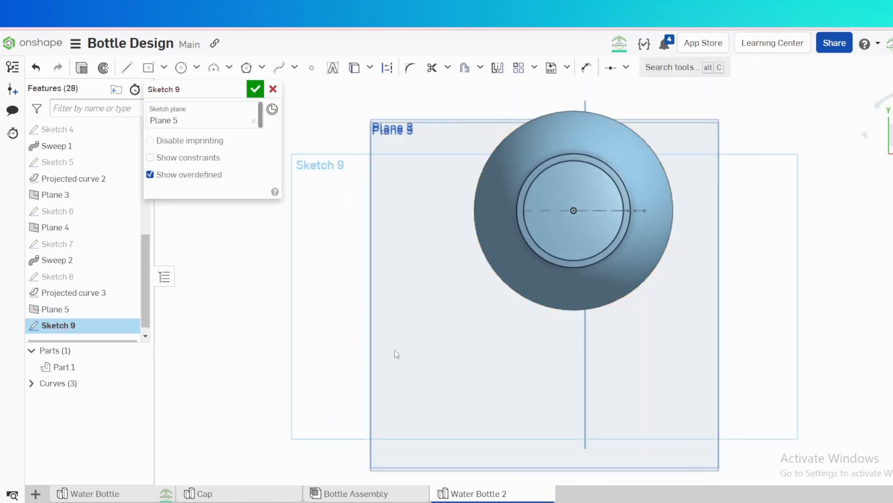
right_click(841, 188)
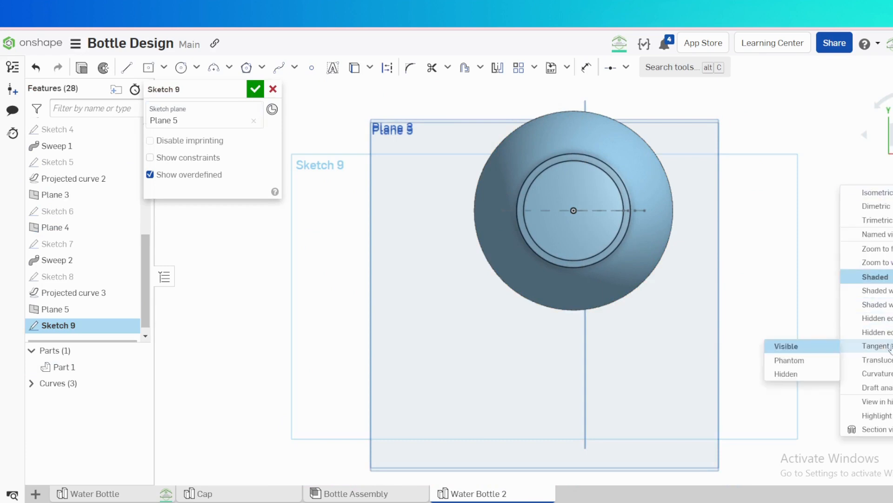
left_click(890, 333)
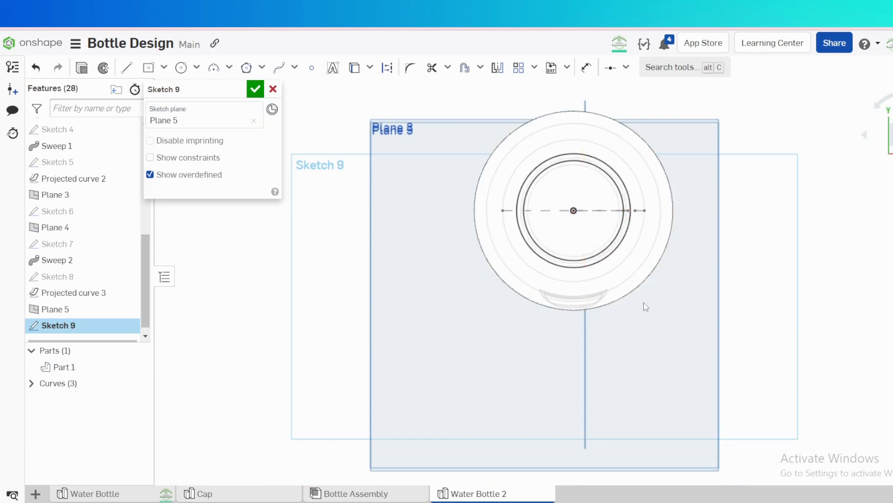
- Draw two vertical lines down from the horizontal axis, one left of centre about 52 mm long and one from the origin about 53 mm long
scroll(602, 214, "up", 5)
key("l")
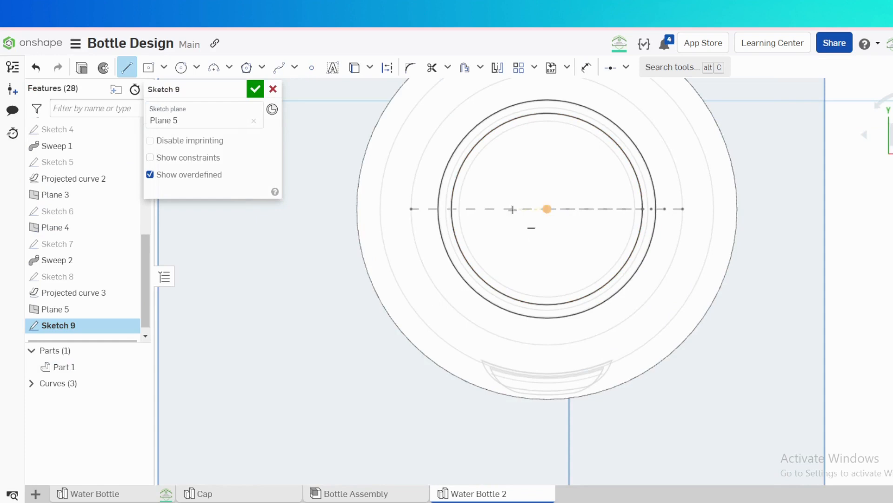
left_click(512, 439)
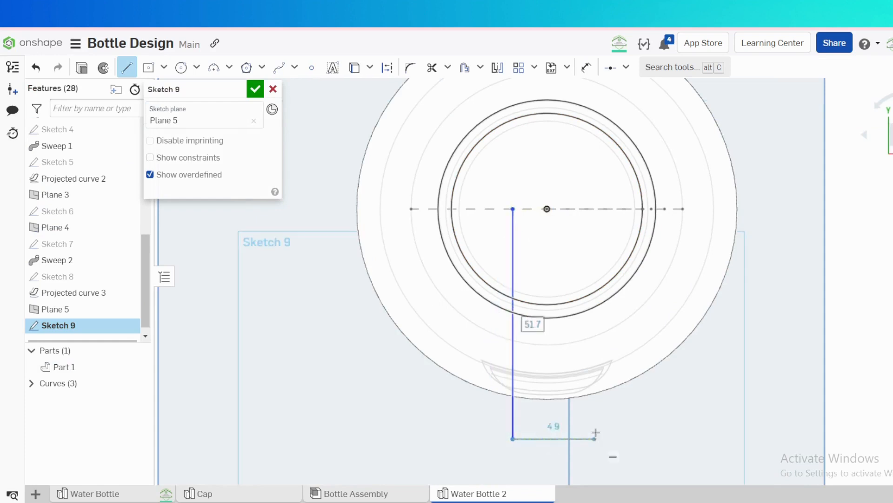
key("Escape")
key("l")
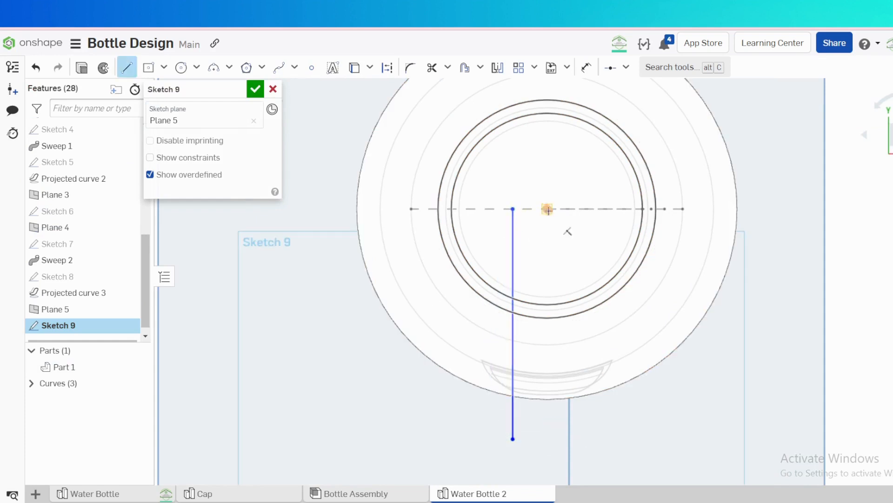
left_click(547, 209)
left_click(547, 445)
key("Escape")
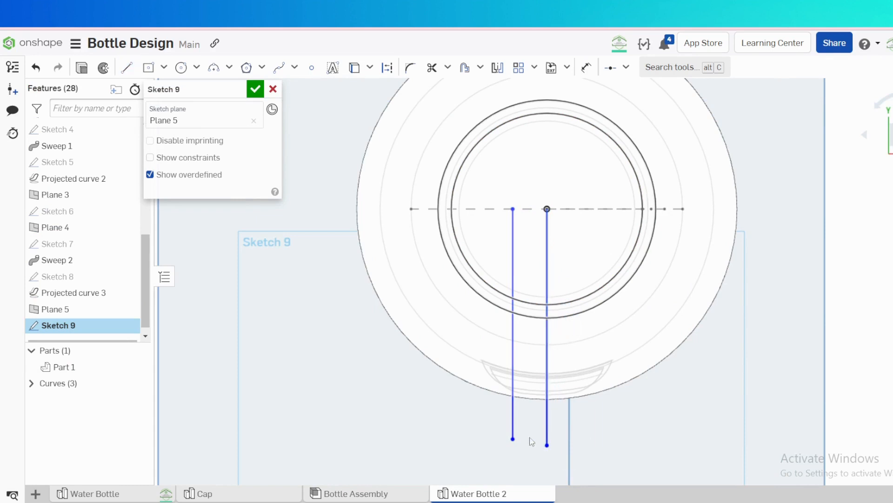
- Convert both vertical lines to construction geometry
left_click(513, 425)
left_click(547, 420)
key("d")
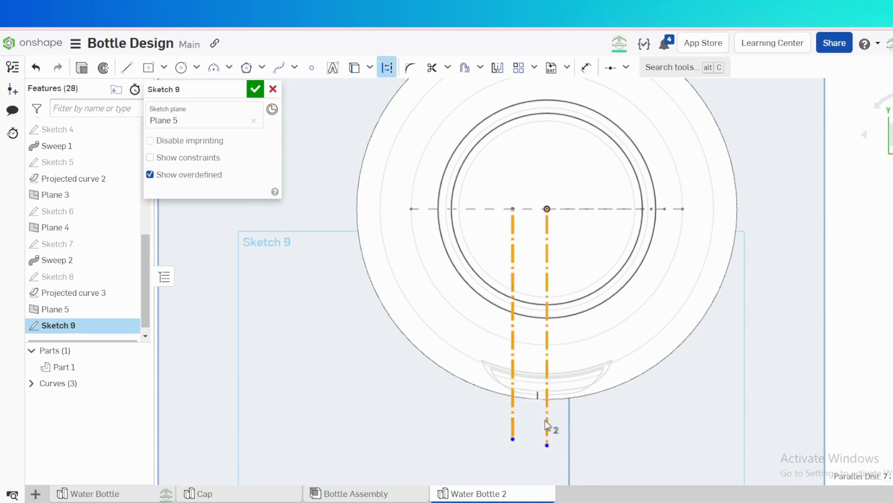
key("Escape")
- Mirror the left construction line about the vertical construction line through the origin
key("s")
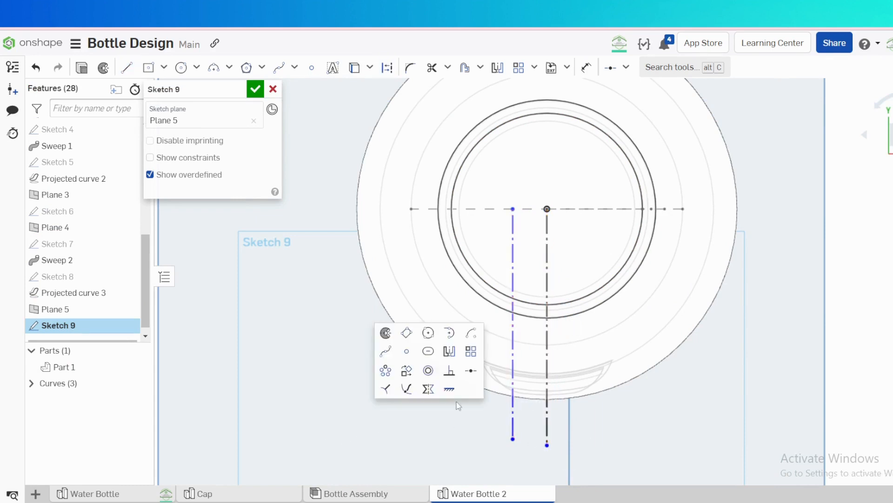
left_click(450, 351)
left_click(546, 325)
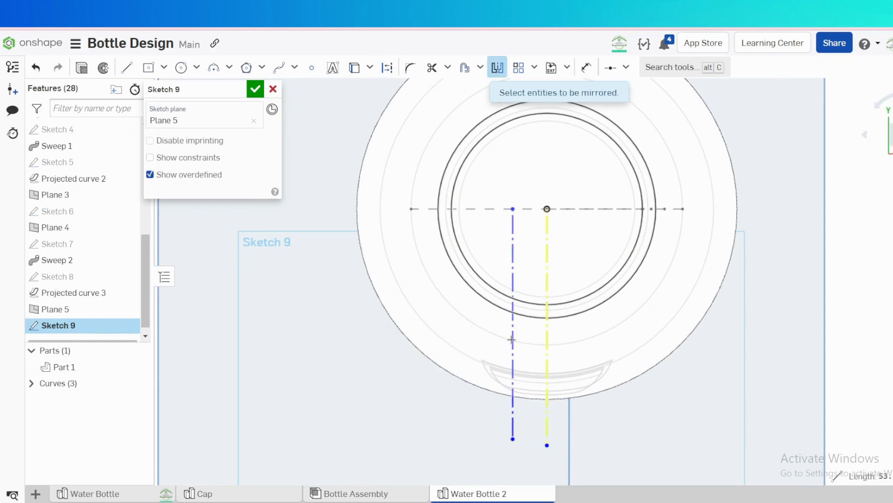
left_click(511, 340)
- Set the distance between the two outer construction lines to 10 mm
key("d")
left_click(510, 280)
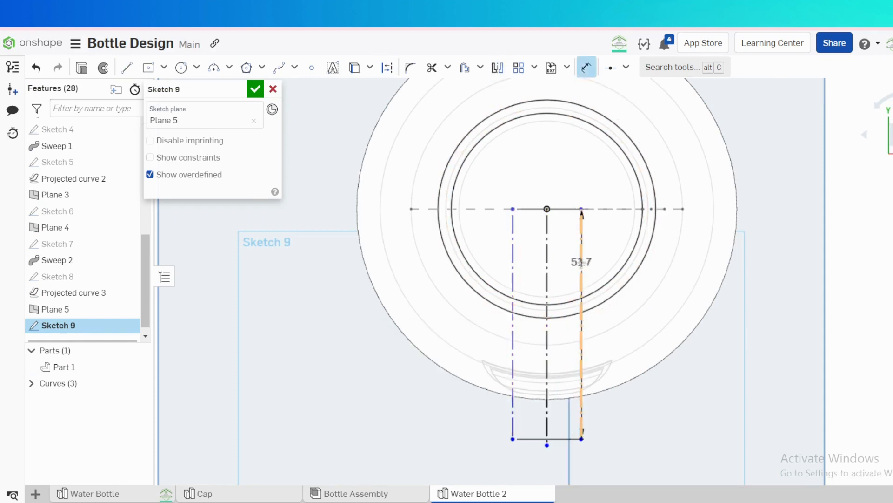
left_click(581, 262)
left_click(555, 173)
type("10")
key("Return")
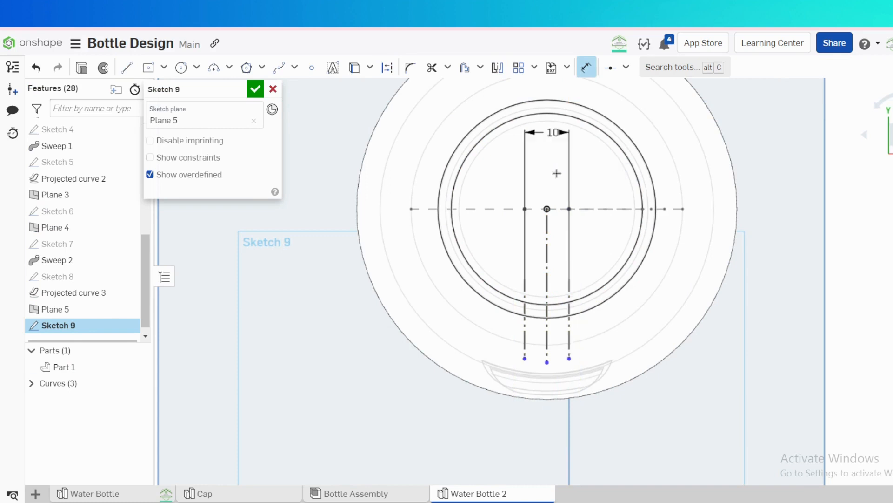
- Draw a downward-bulging three-point arc of about 6.6 mm radius between the two outer construction lines, near their lower ends
key("a")
scroll(511, 326, "up", 5)
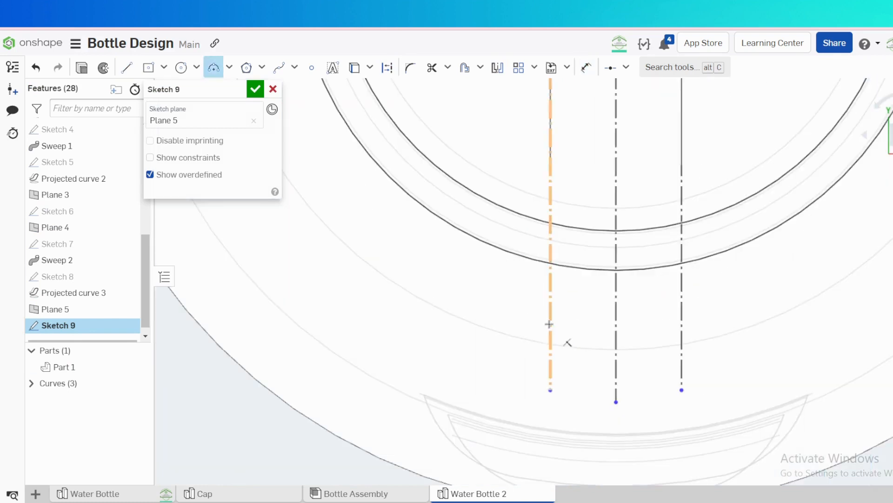
left_click(550, 323)
left_click(680, 306)
left_click(615, 346)
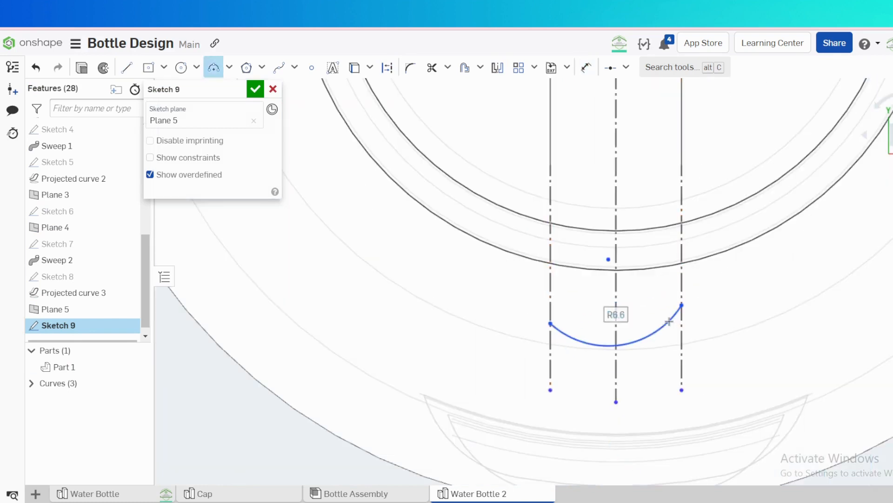
- Align the arc's two endpoints with a horizontal constraint
key("Escape")
left_click(551, 324)
left_click(681, 306)
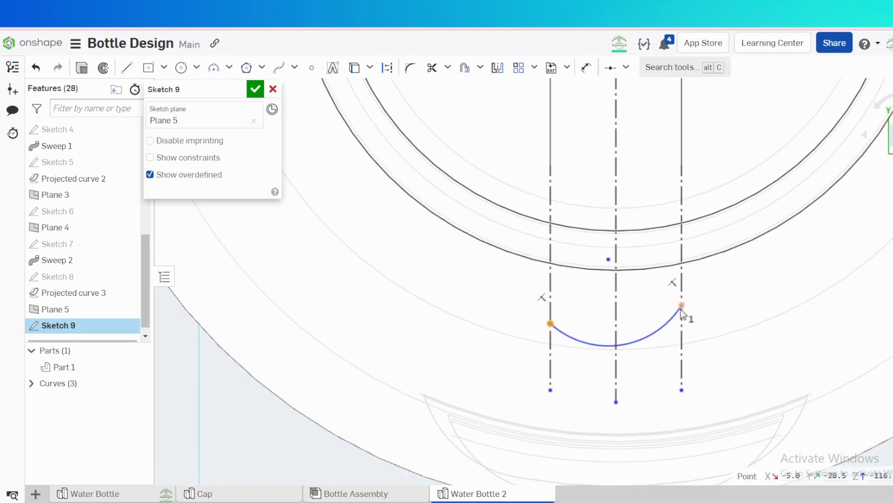
key("h")
- Make the arc's centre point coincident with the origin
scroll(652, 225, "down", 10)
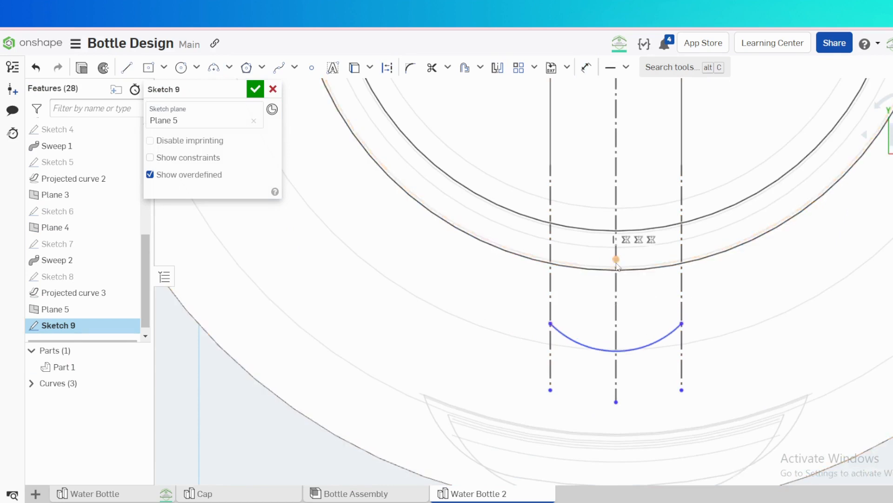
key("d")
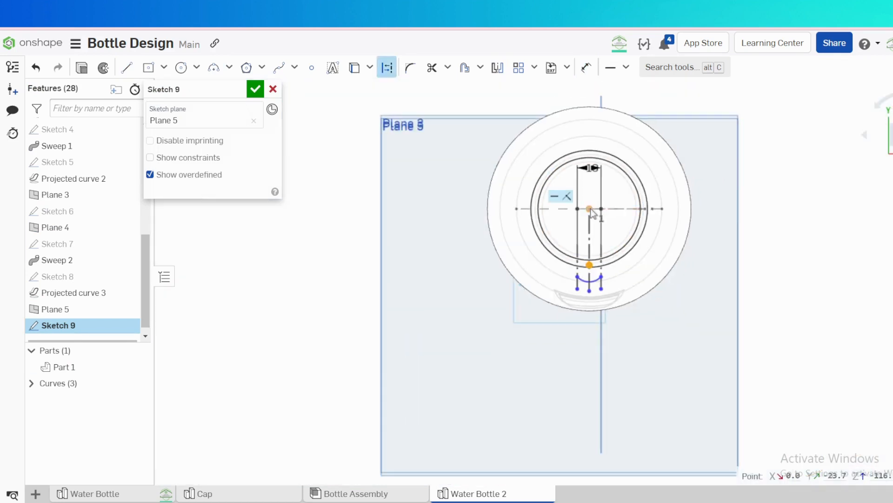
left_click(590, 209)
key("i")
- Draw an outward-bulging side arc between the bottom arc's left endpoint and a higher point on the left construction line
scroll(597, 294, "up", 9)
scroll(543, 195, "up", 3)
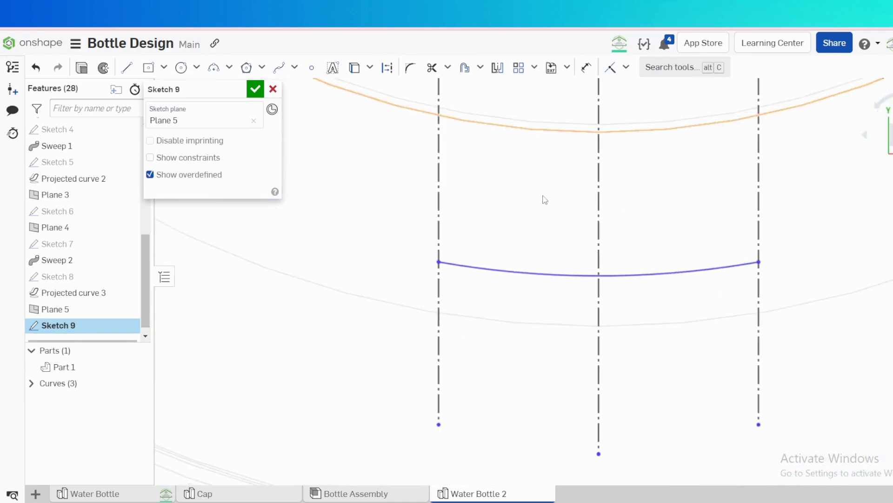
key("s")
key("a")
left_click(438, 261)
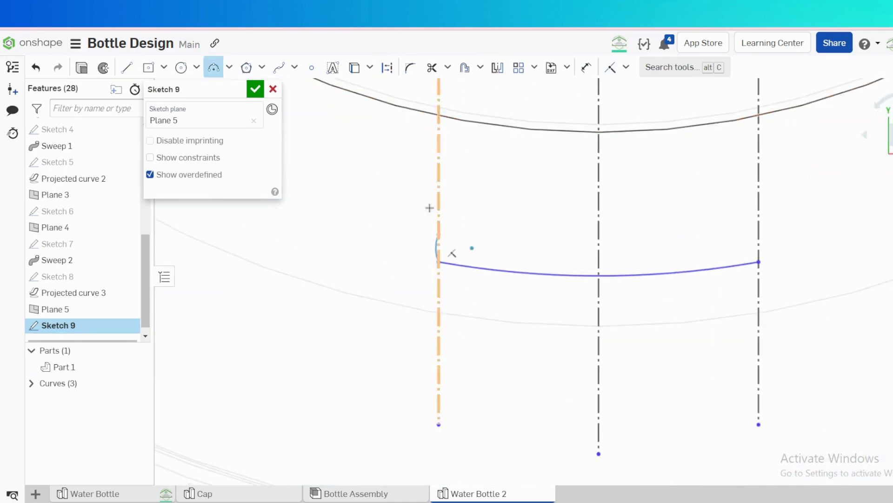
left_click(439, 156)
left_click(465, 208)
key("Escape")
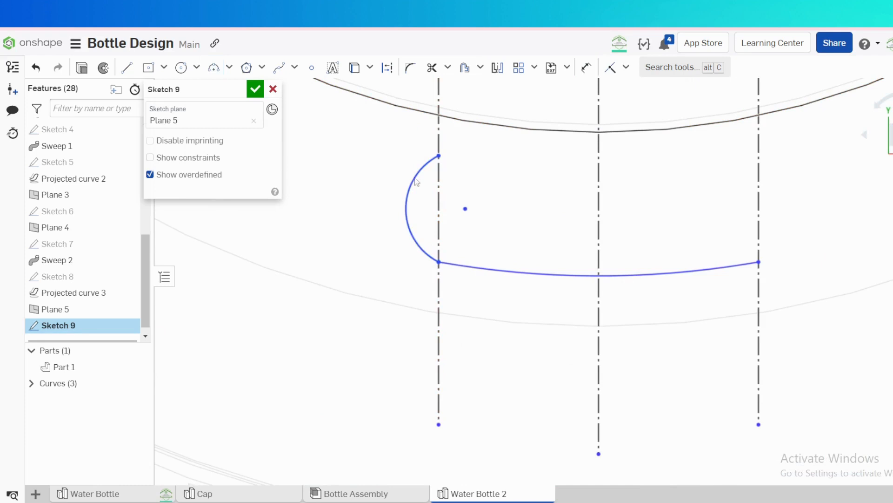
- Make the side arc tangent to the bottom arc
left_click(461, 267)
left_click(411, 240)
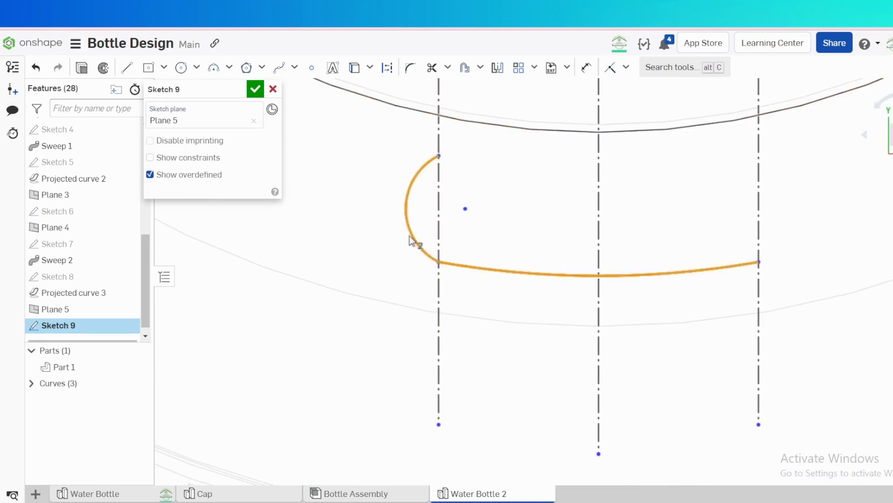
key("t")
- Mirror the side arc about the middle construction line
key("s")
left_click(491, 247)
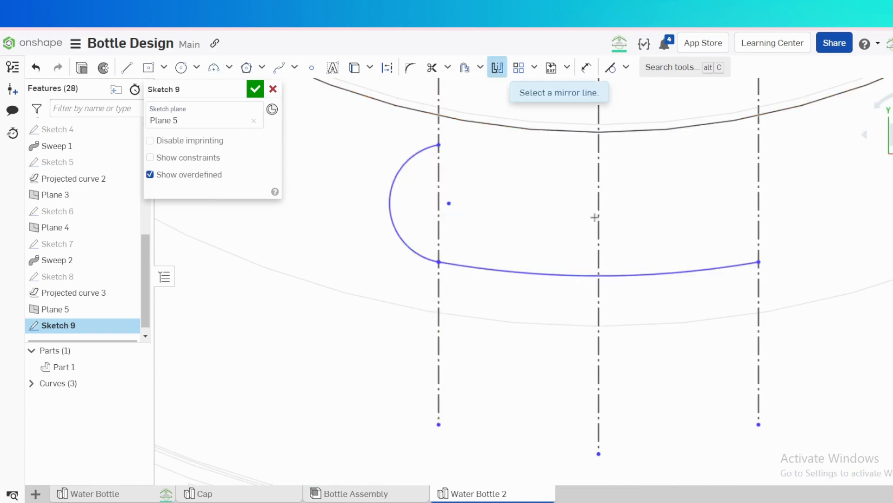
left_click(599, 204)
left_click(406, 166)
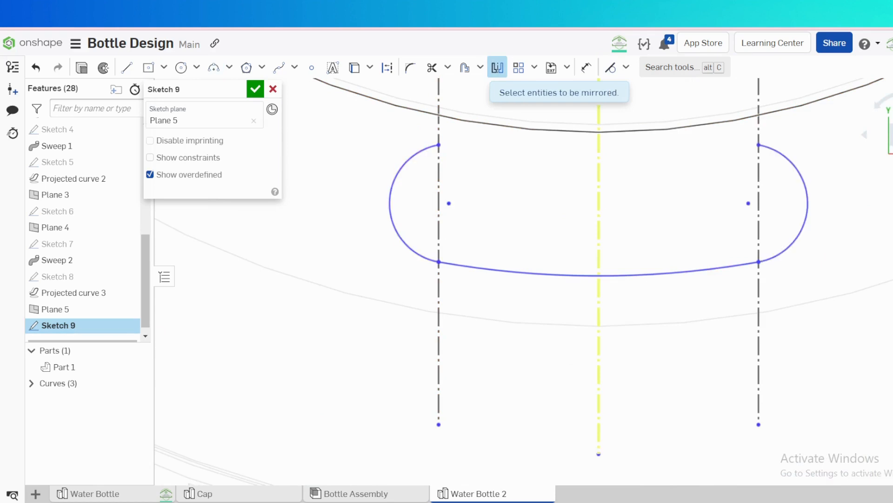
- Set the left side arc's radius to 5 mm
key("d")
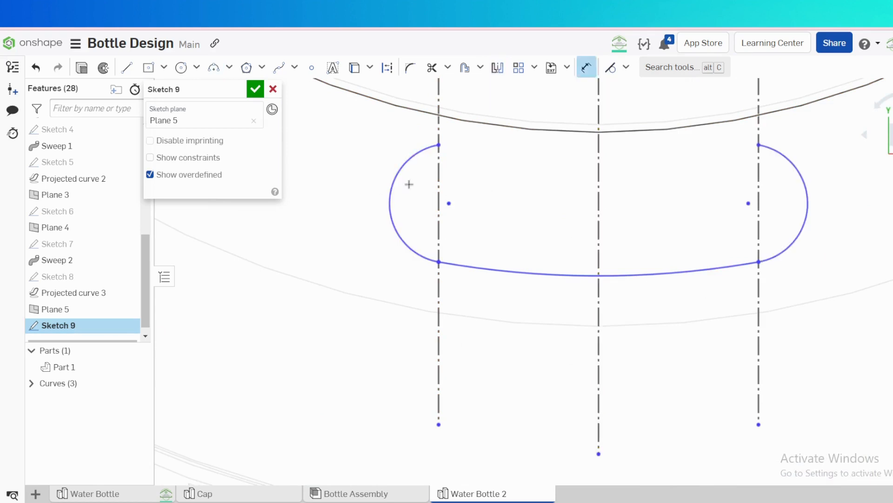
left_click(368, 138)
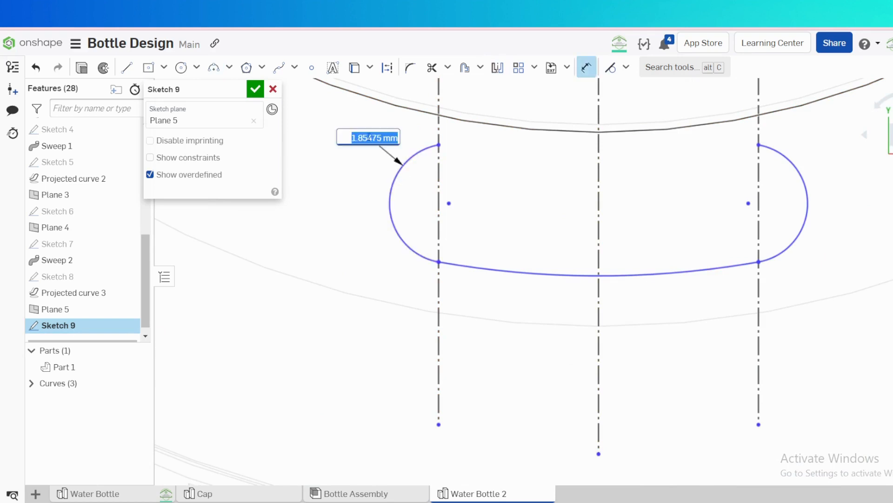
type("5")
key("Return")
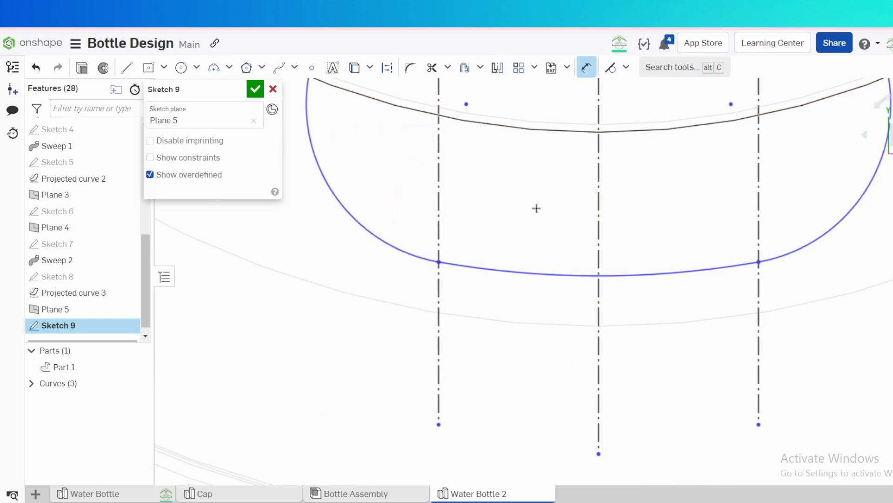
- Set the bottom arc's radius to 39.3 mm and finish the sketch
left_click(557, 264)
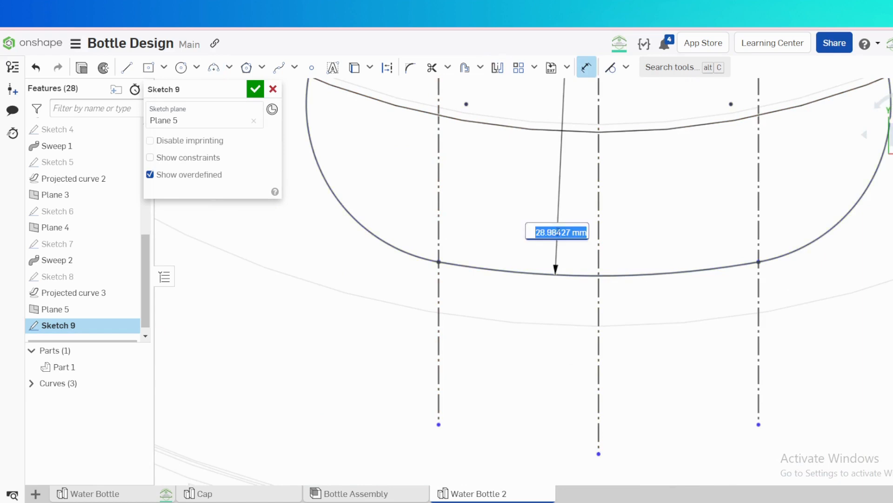
type("39.3")
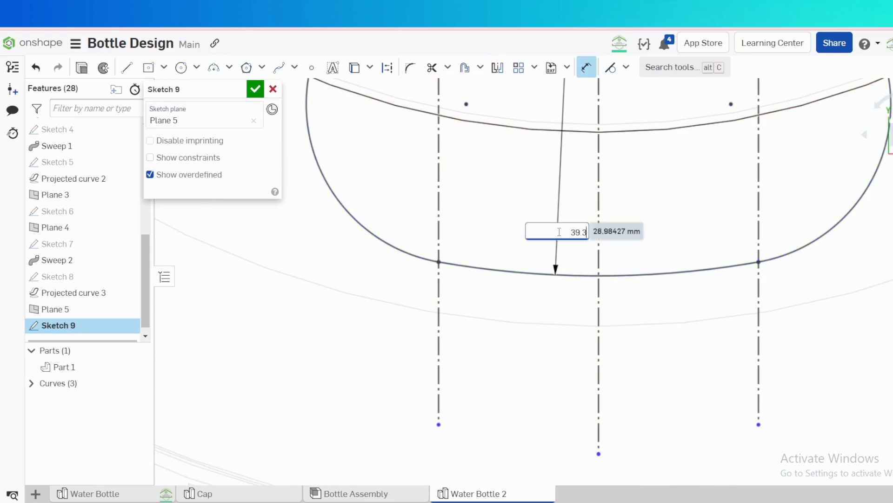
key("Return")
key("f")
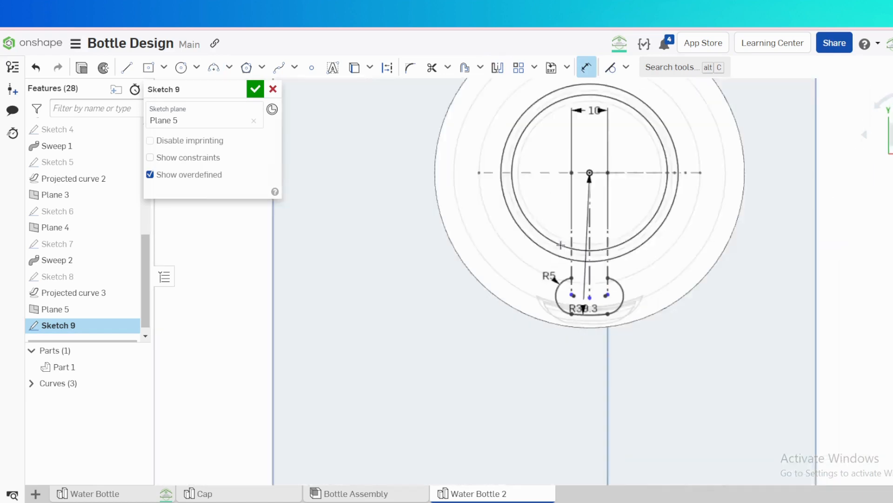
left_click(251, 89)
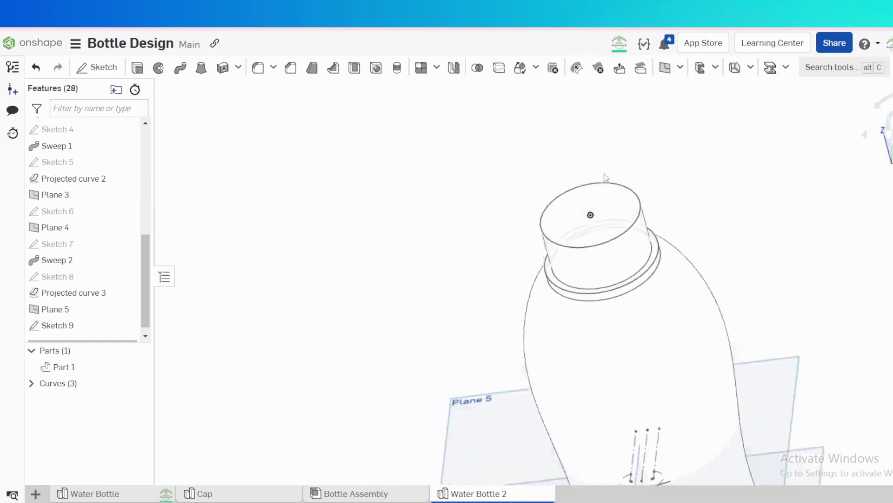
- Create a Plane point plane parallel to the Right plane through the upper endpoint of Sketch 9's right side arc
scroll(706, 256, "down", 3)
scroll(665, 363, "up", 6)
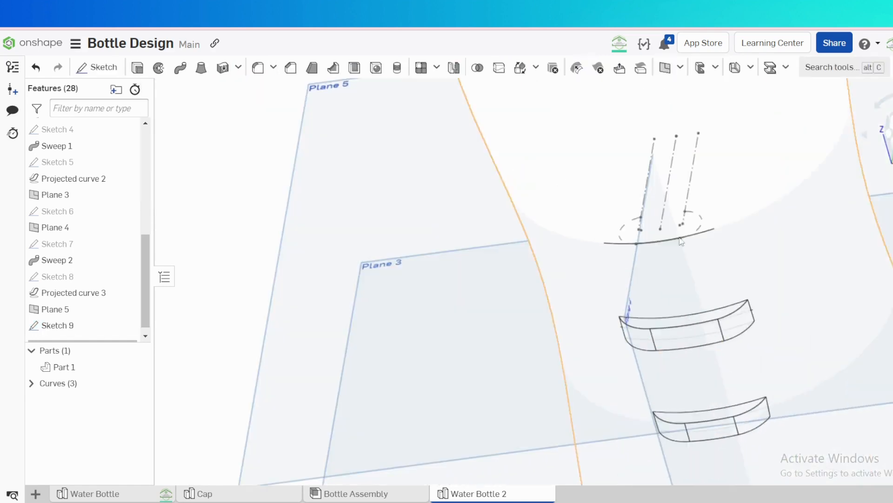
left_click(685, 212)
scroll(103, 193, "up", 10)
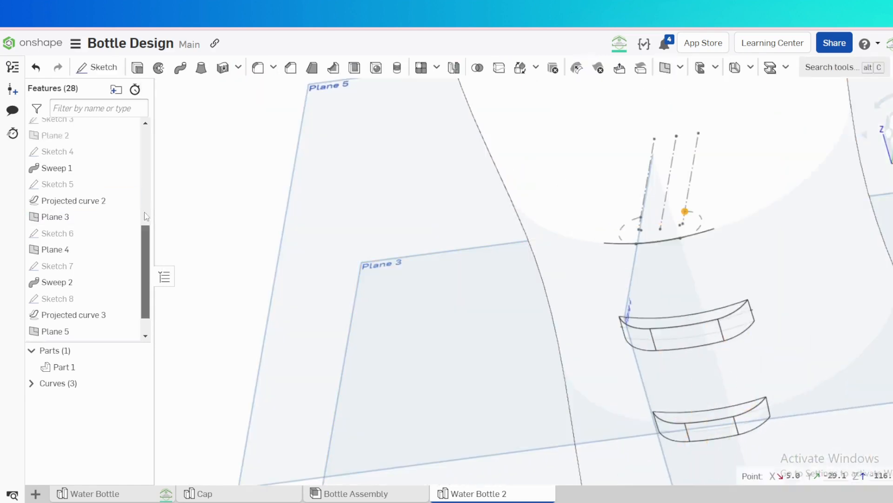
left_click(71, 190)
key("s")
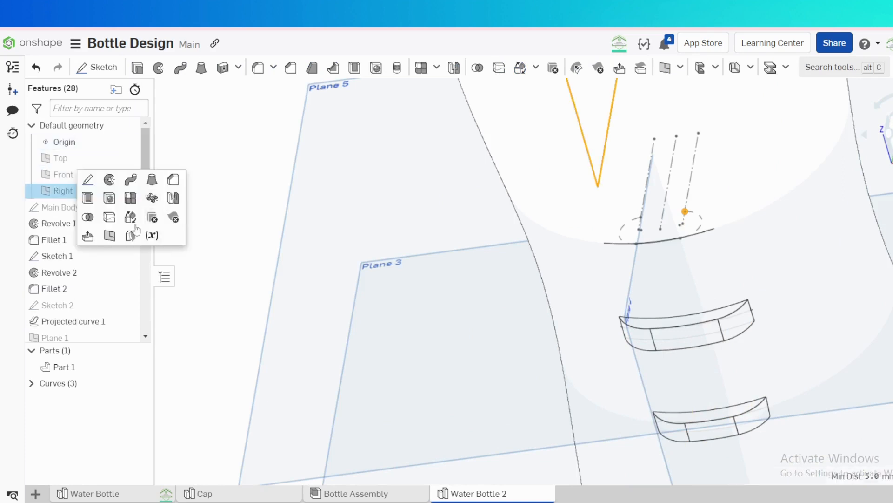
left_click(111, 237)
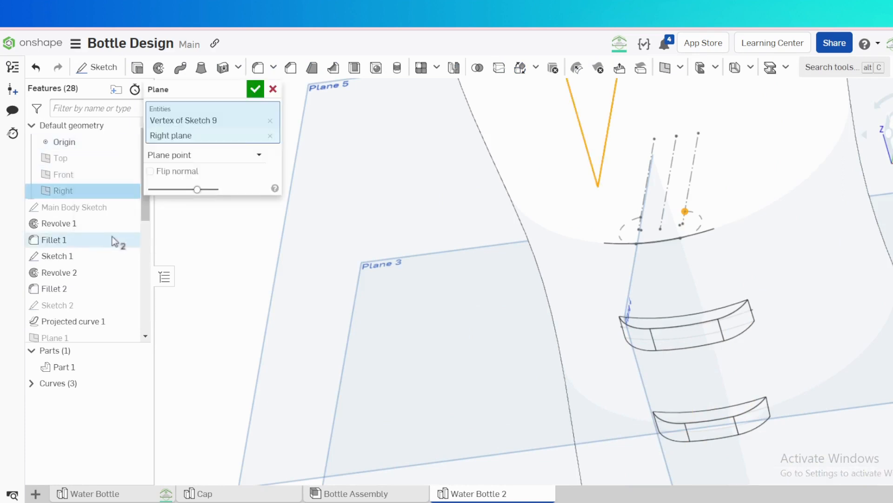
left_click(255, 89)
- On Plane 6, sketch a centre-point rectangle about 6.8 by 8.7 mm, centred on the side arc's endpoint
scroll(588, 214, "down", 5)
right_click_drag(589, 214, 572, 235)
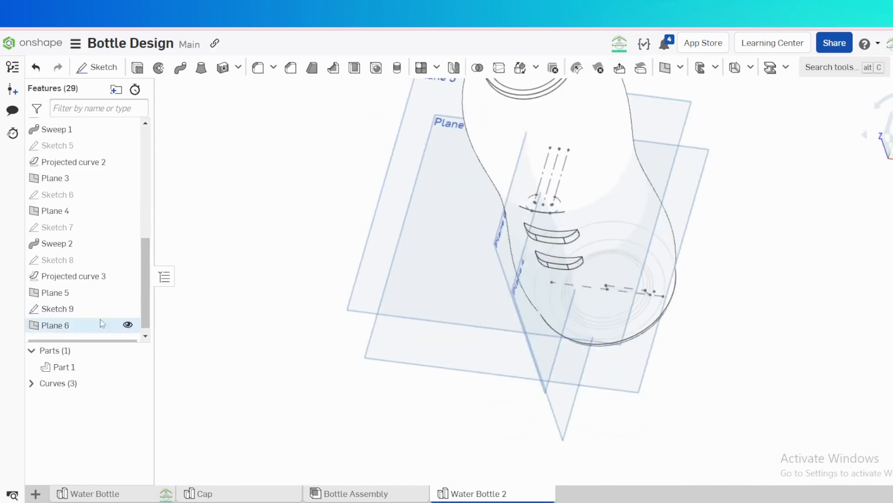
right_click_drag(678, 335, 564, 355)
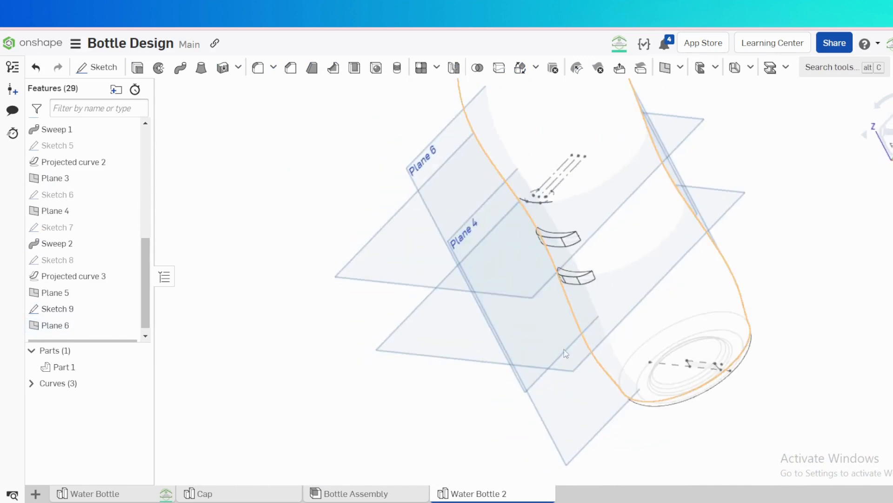
left_click(424, 168)
key("s")
left_click(439, 154)
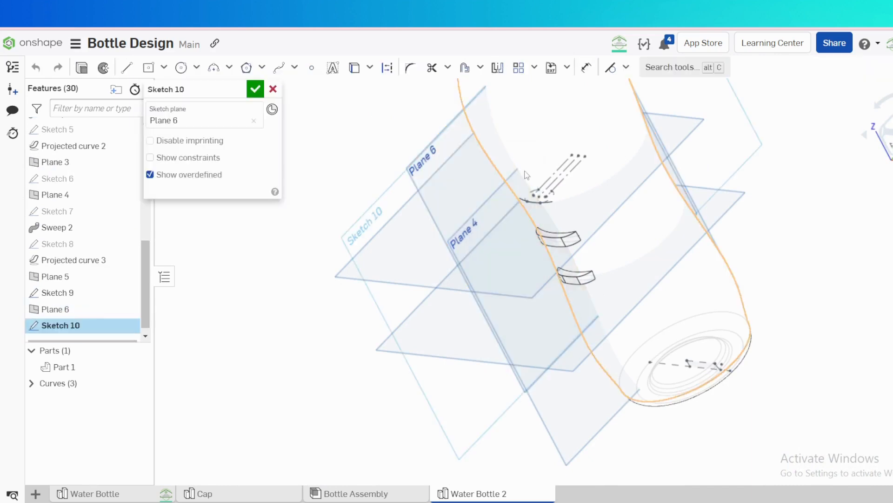
key("n")
key("g")
scroll(601, 293, "up", 5)
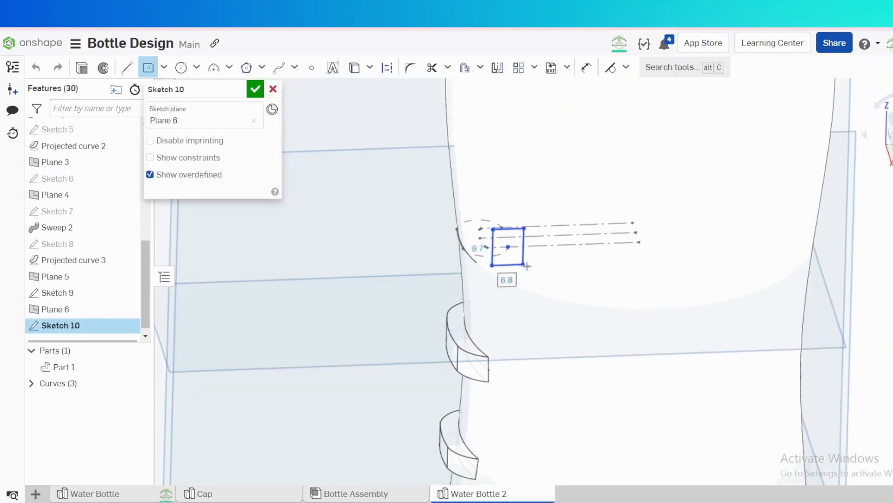
scroll(526, 246, "up", 5)
- Dimension the rectangle 8 mm wide and 5 mm high, and finish the sketch
key("u")
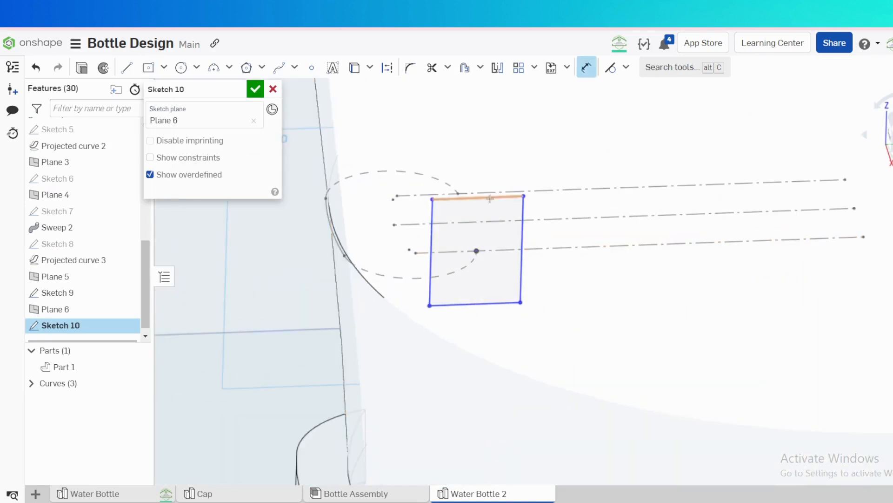
double_click(498, 154)
type("8")
key("Return")
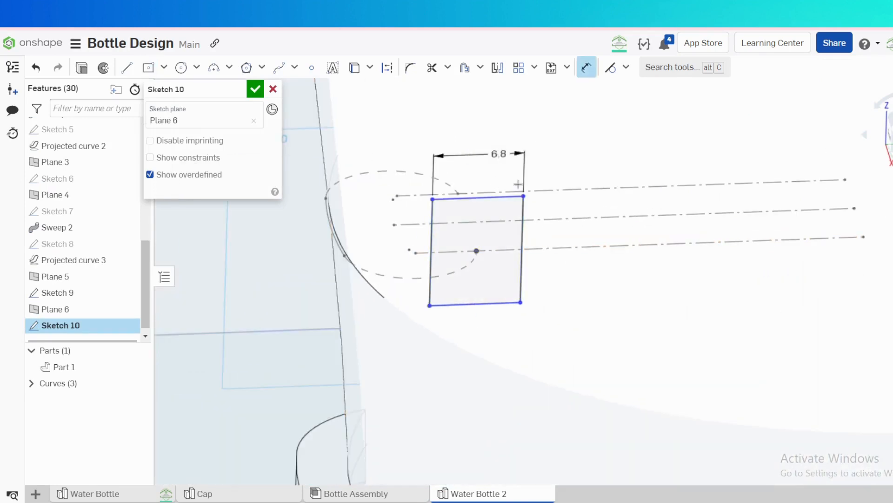
left_click(540, 233)
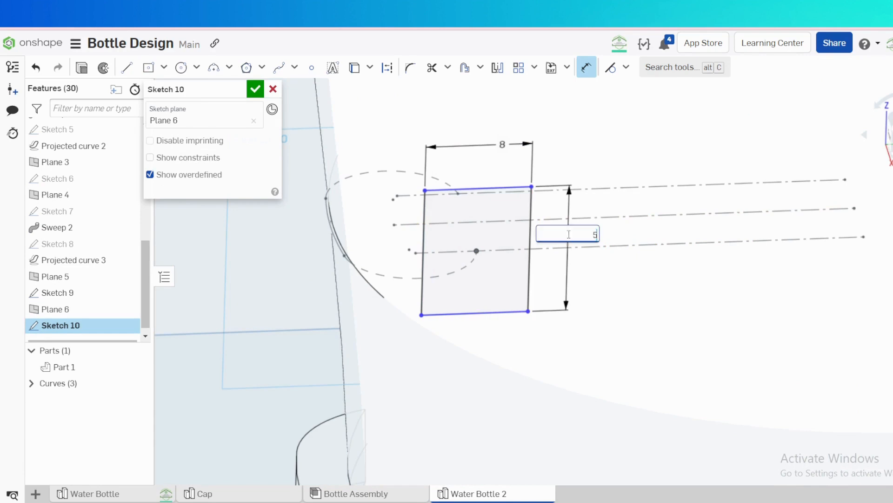
left_click(568, 233)
key("s")
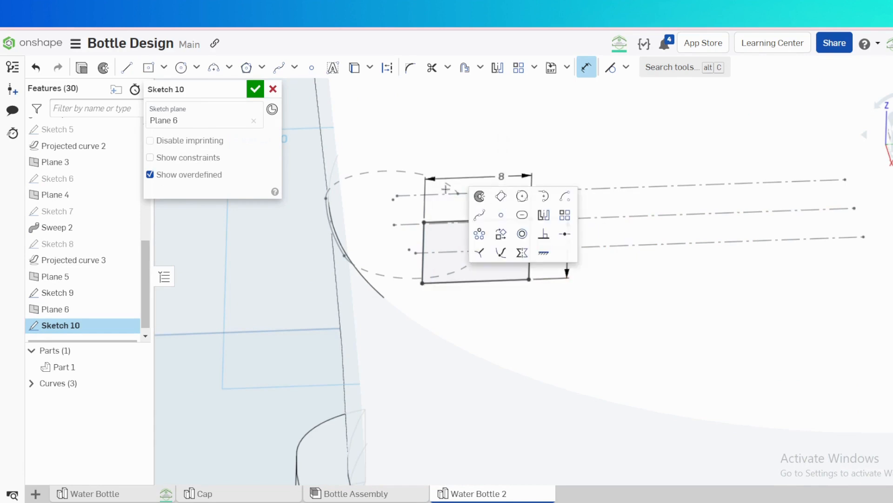
left_click(255, 89)
- Sweep the Sketch 10 rectangle along the connected arcs of Sketch 9, adding the result to Part 1
key("s")
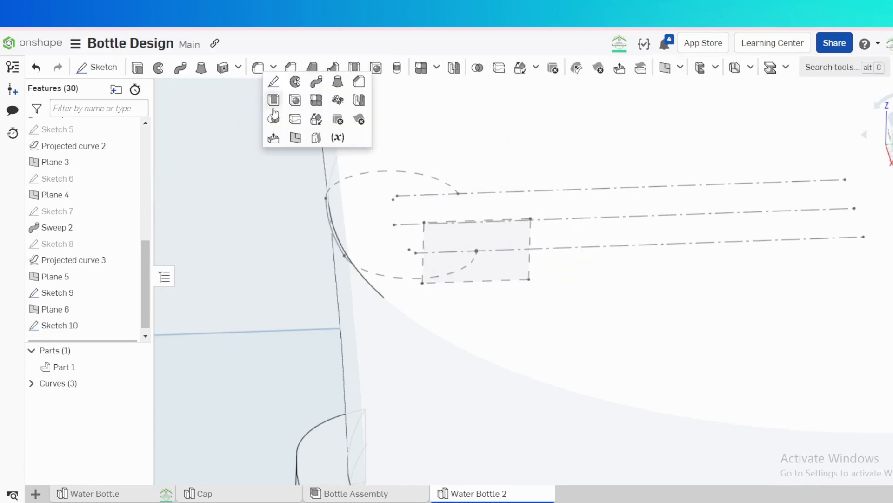
left_click(317, 82)
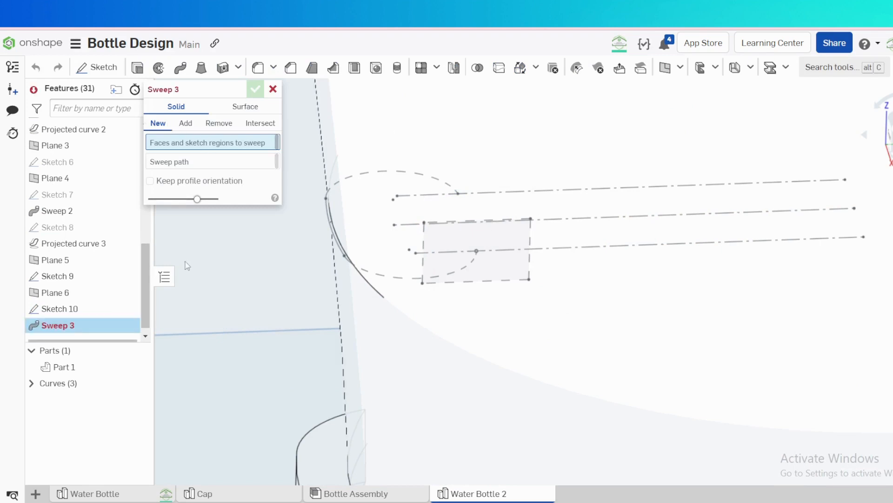
left_click(69, 309)
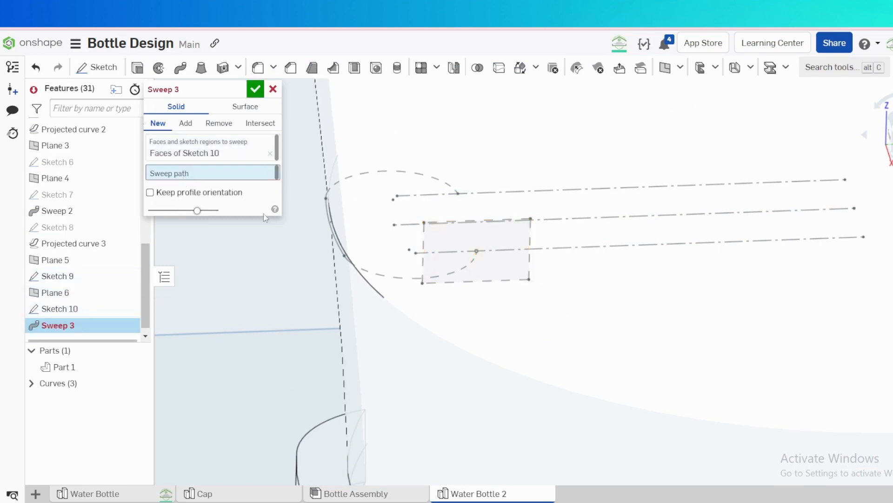
left_click(379, 273)
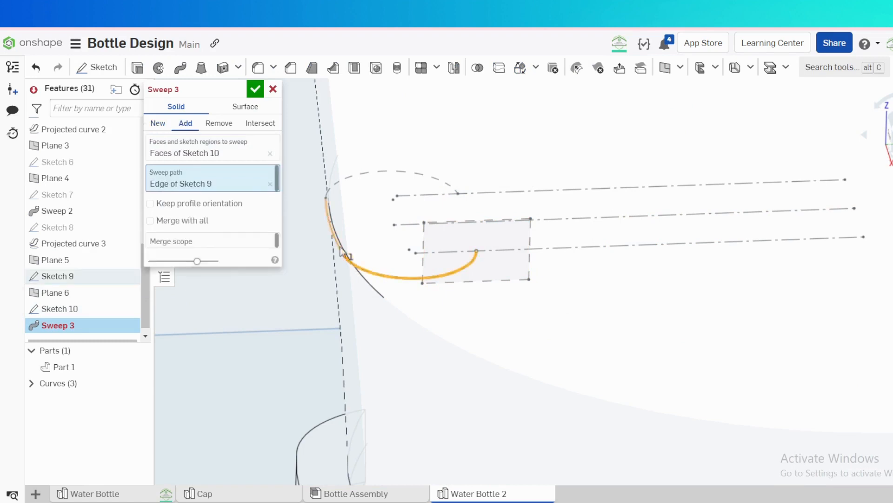
left_click(342, 179)
left_click(342, 178)
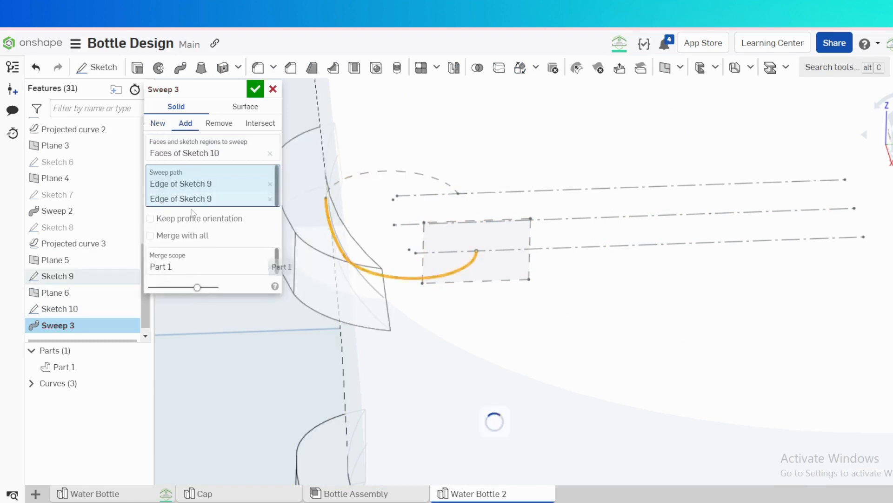
left_click(255, 89)
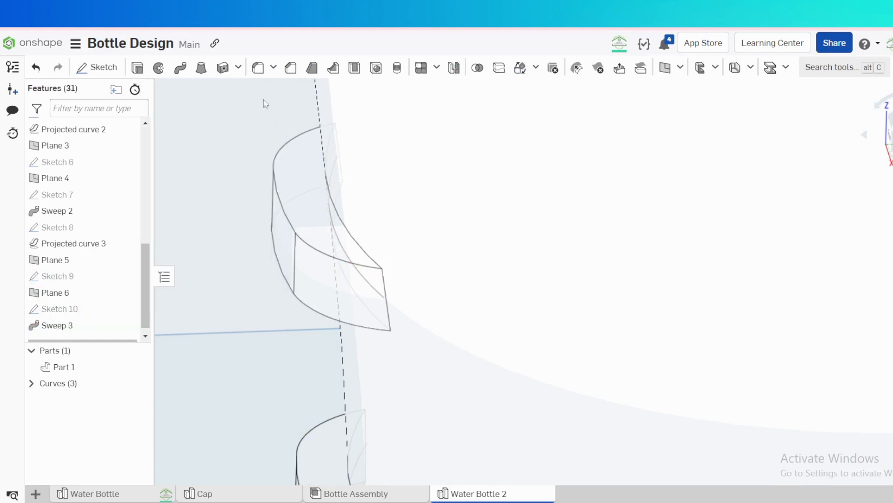
- Hide all planes and sketches so only the bottle with its grip ribs is shown
scroll(490, 179, "down", 10)
right_click_drag(546, 208, 639, 218)
key("shift+1")
key("p")
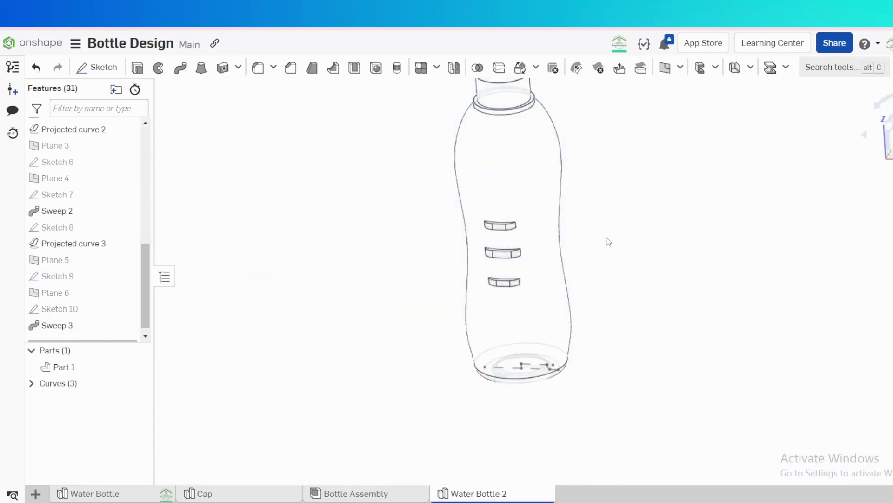
key("shift+s")
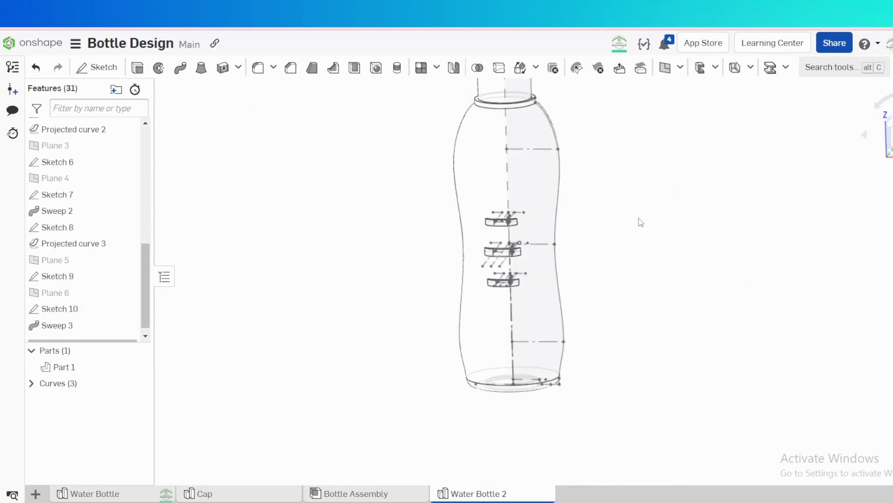
key("shift+s")
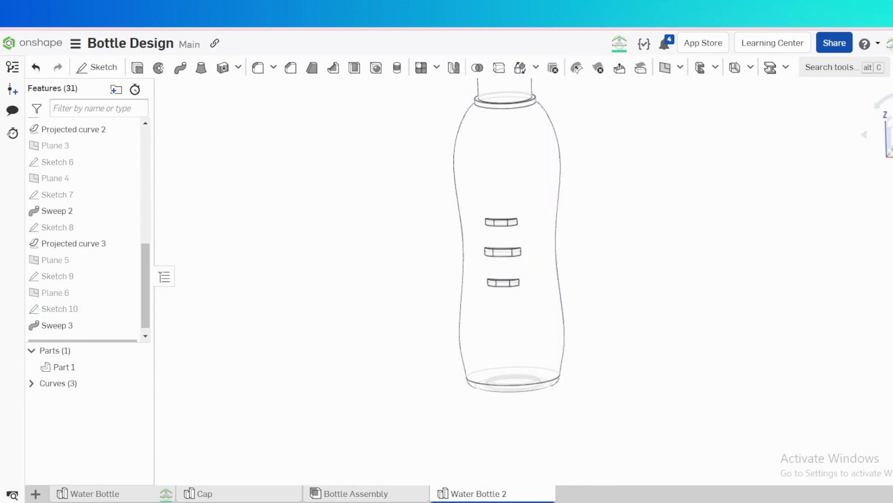
- Switch the bottle to a shaded display and examine the raised grip ribs up close
left_click(864, 134)
left_click(861, 290)
mouse_move(605, 267)
right_mouse_down()
mouse_move(641, 254)
mouse_move(515, 238)
mouse_move(526, 201)
mouse_move(494, 253)
right_mouse_up()
scroll(516, 239, "up", 4)
scroll(491, 199, "up", 3)
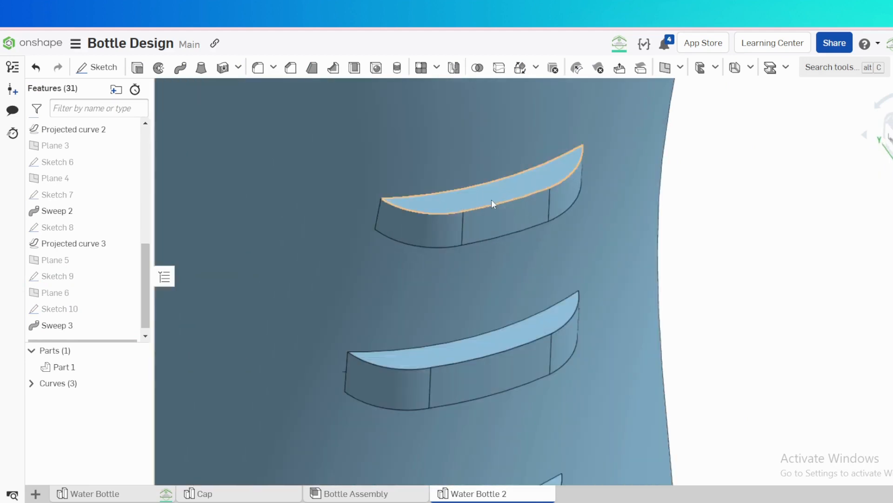
- Apply a full round fillet to the Sweep 3 grip rib, using its upper and lower faces as sides and its outer face to round
key("shift+f")
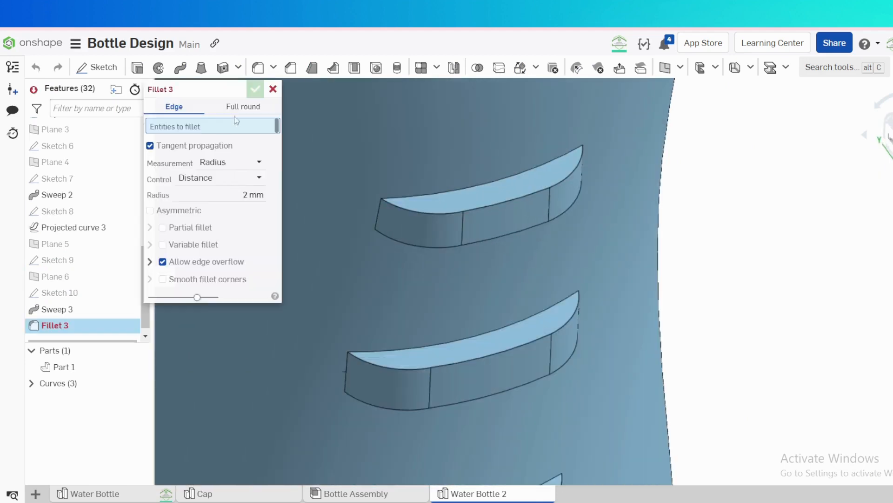
left_click(239, 107)
left_click(468, 195)
right_click_drag(467, 195, 485, 218)
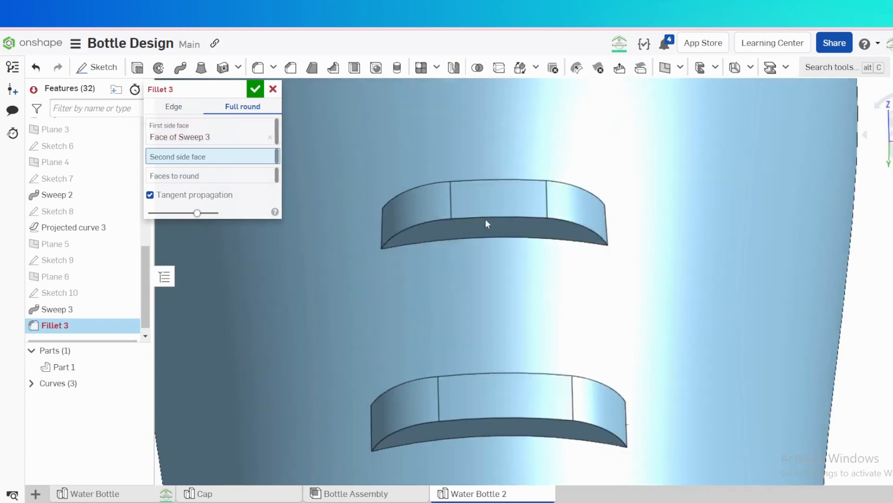
left_click(490, 224)
left_click(382, 210)
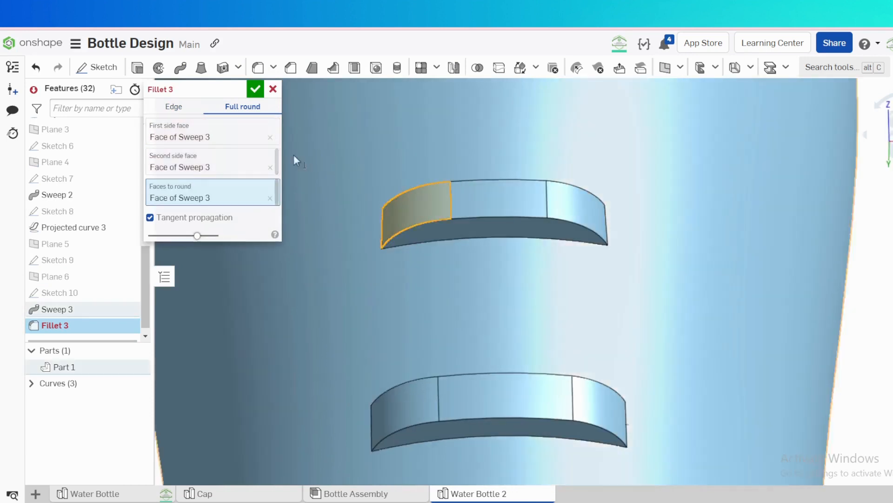
left_click(254, 88)
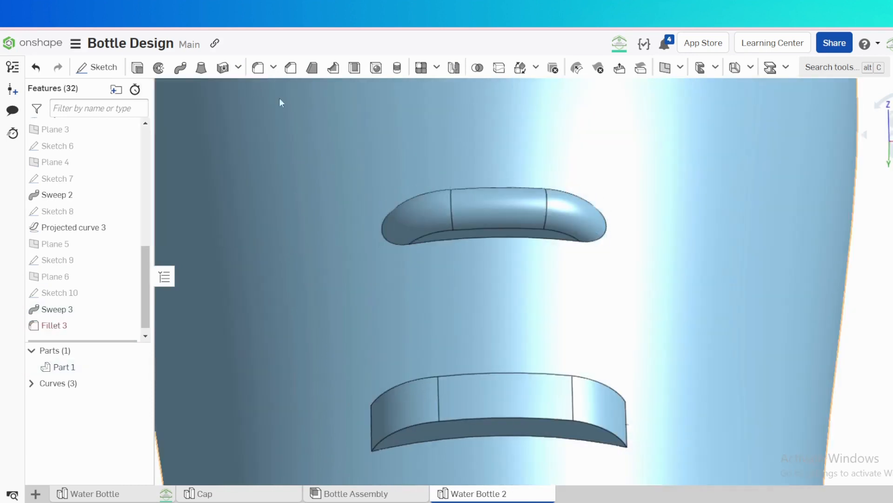
- Apply a full round fillet to the middle Sweep 1 rib, with its two side faces and one outer end face to round
key("shift+f")
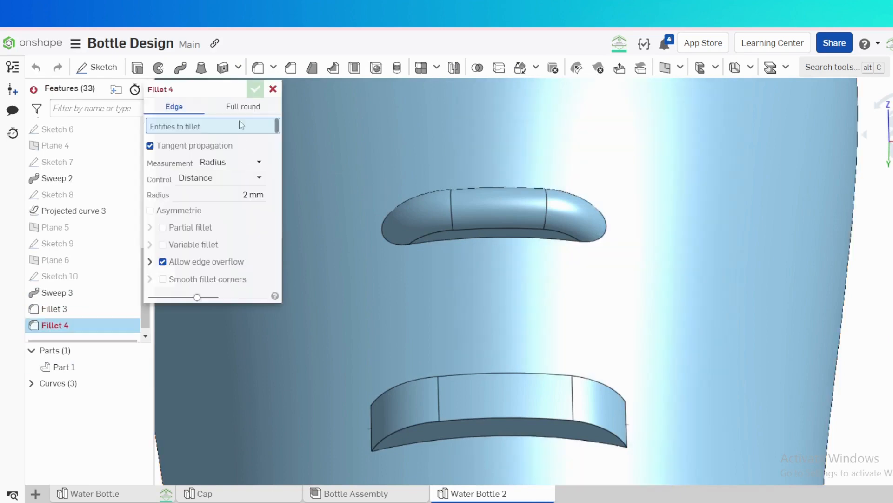
left_click(241, 107)
scroll(493, 436, "up", 5)
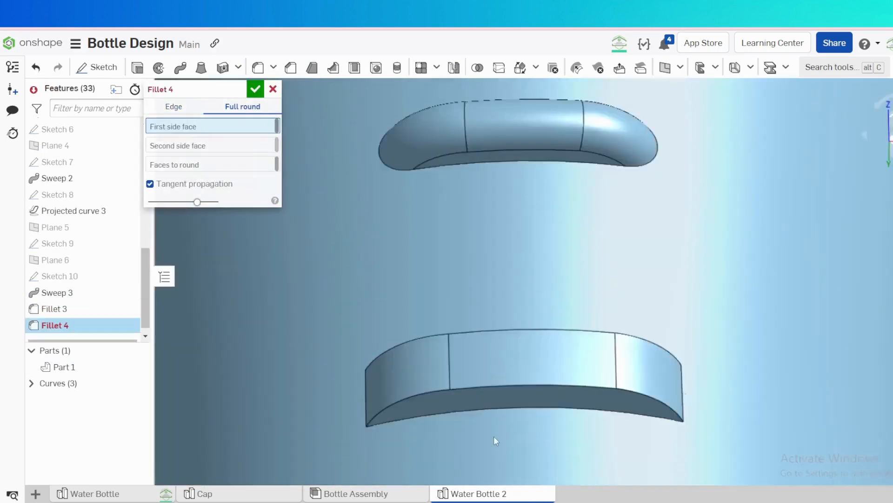
left_click(484, 385)
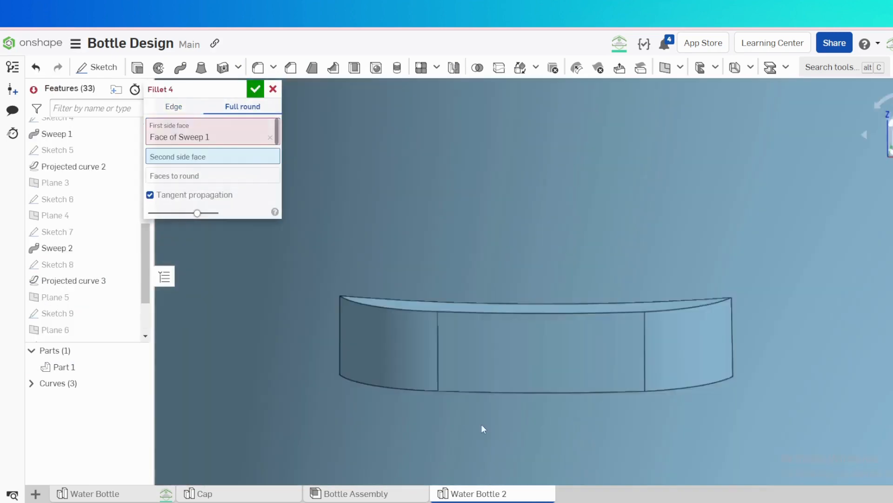
left_click(422, 305)
left_click(416, 334)
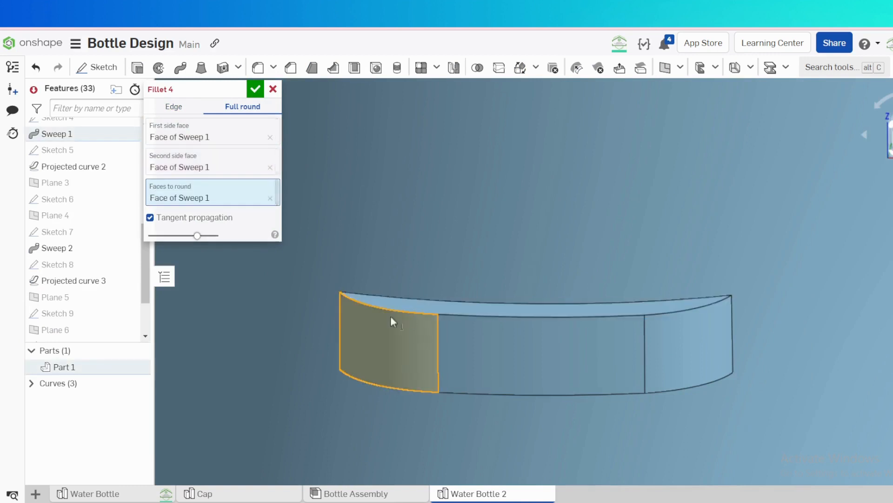
key("Return")
scroll(578, 263, "down", 6)
- Apply a full round fillet to the lowest Sweep 2 rib between its upper and lower faces, rounding the outer face
key("shift+f")
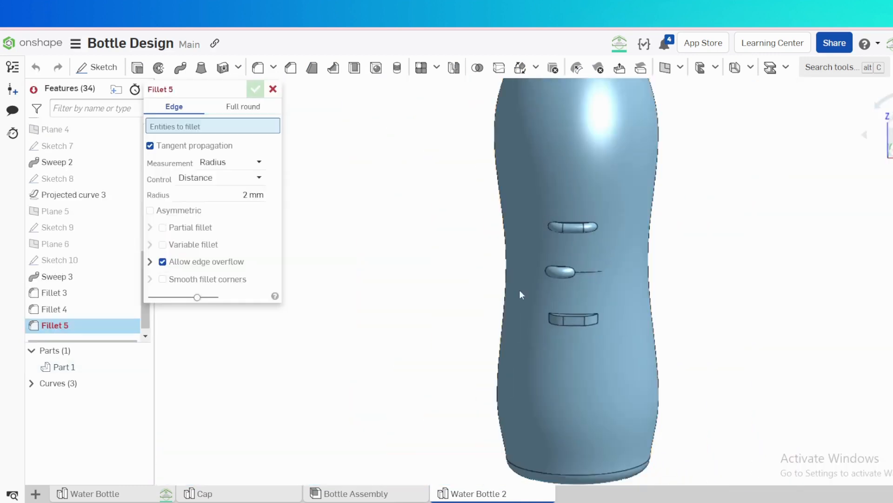
scroll(586, 321, "up", 8)
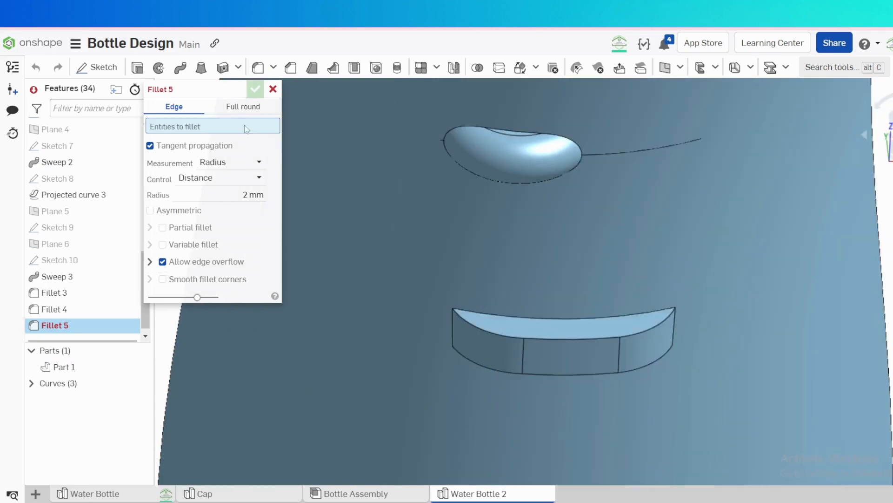
left_click(243, 106)
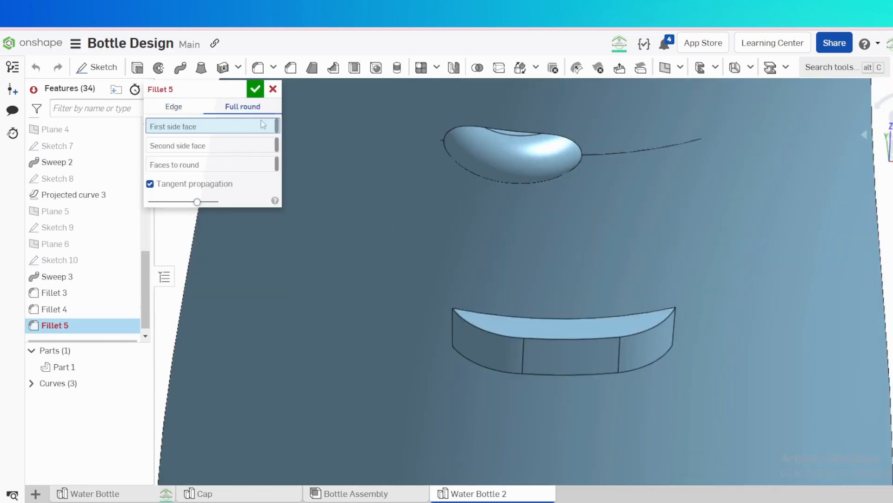
left_click(492, 320)
right_click_drag(499, 321, 535, 332)
left_click(536, 332)
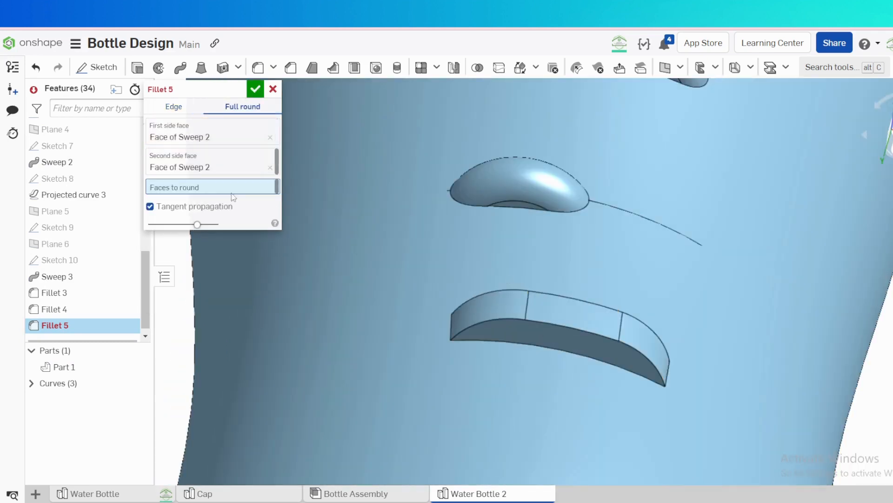
left_click(498, 300)
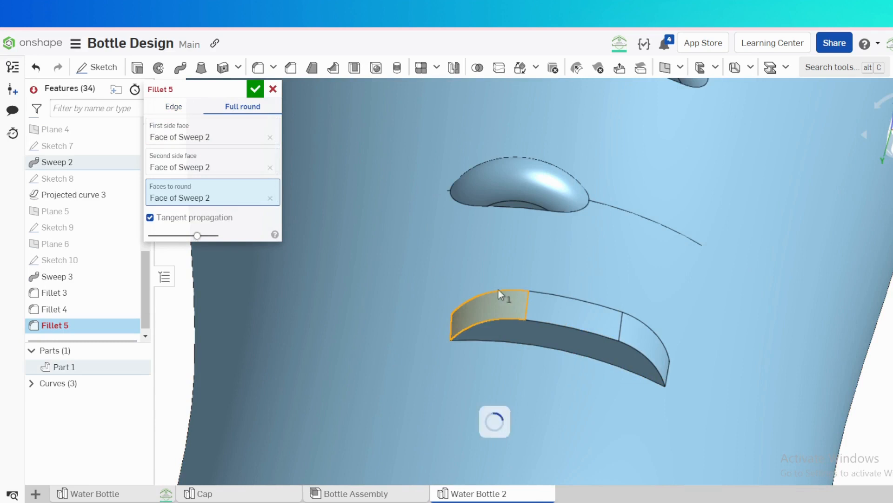
left_click(255, 90)
- Reopen Fillet 4 on the middle rib and clear its two side faces and its face to round
right_click(80, 311)
left_click(111, 340)
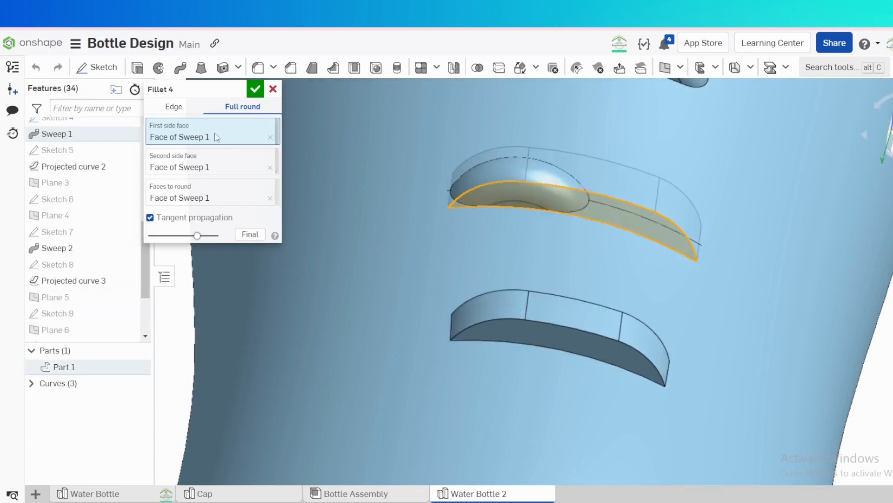
right_click_drag(465, 144, 493, 238)
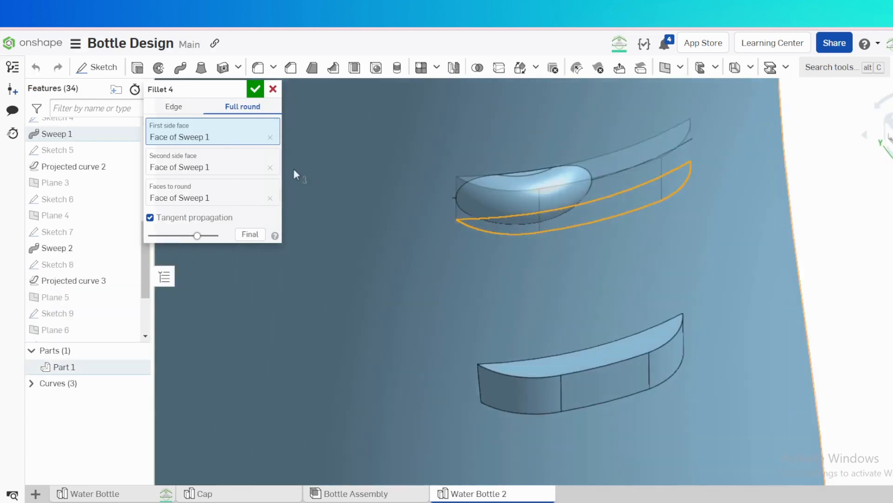
left_click(270, 138)
left_click(270, 156)
left_click(271, 170)
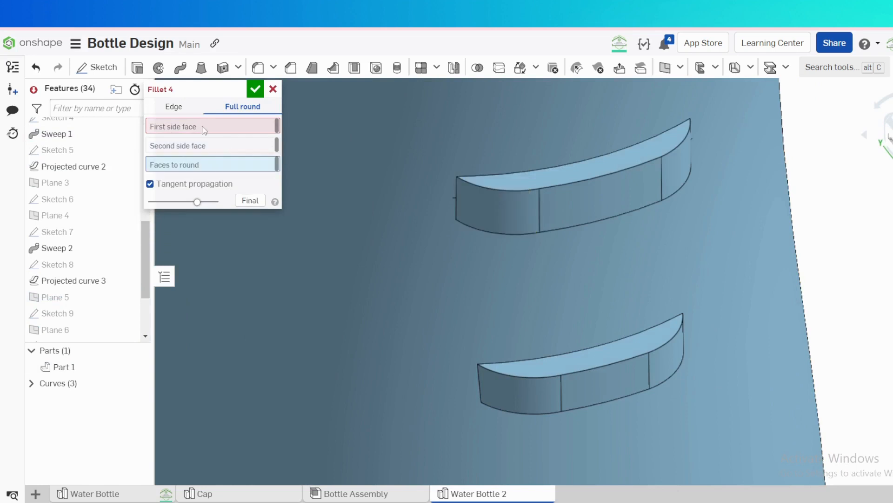
- Reselect the middle rib's upper and lower side faces and set all three outer faces of Sweep 1 as the faces to round
left_click(548, 175)
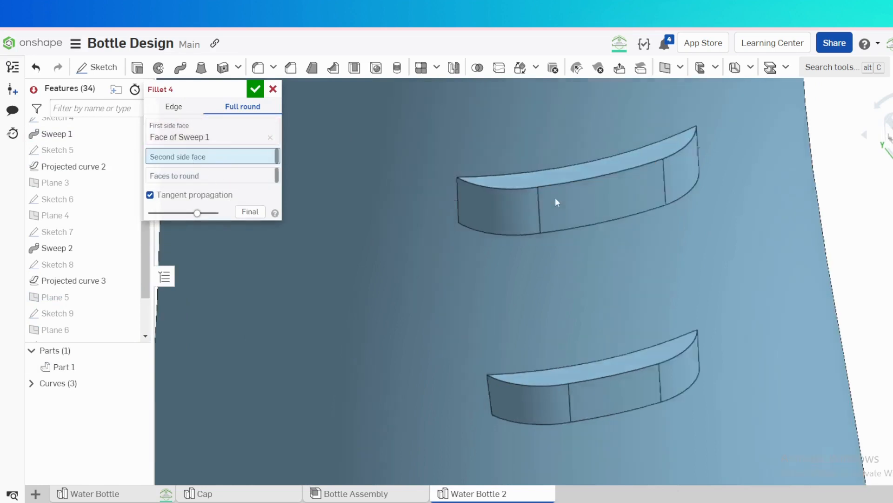
right_click_drag(557, 202, 555, 231)
left_click(541, 237)
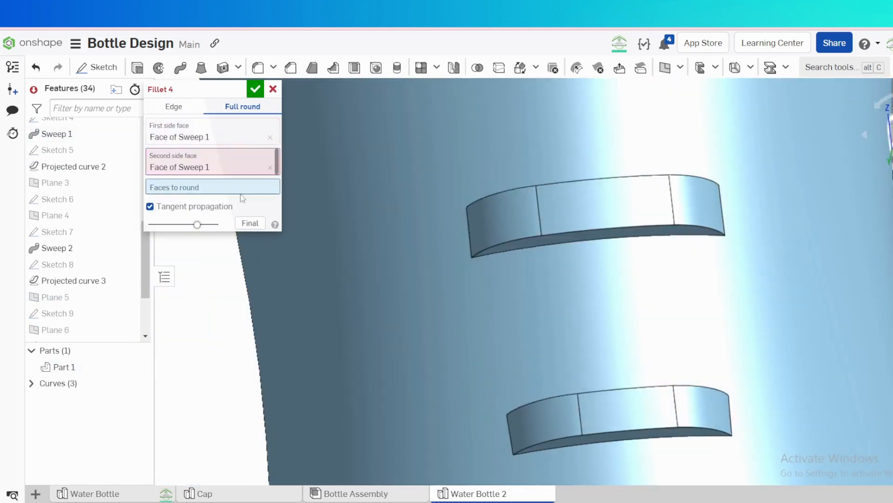
left_click(499, 229)
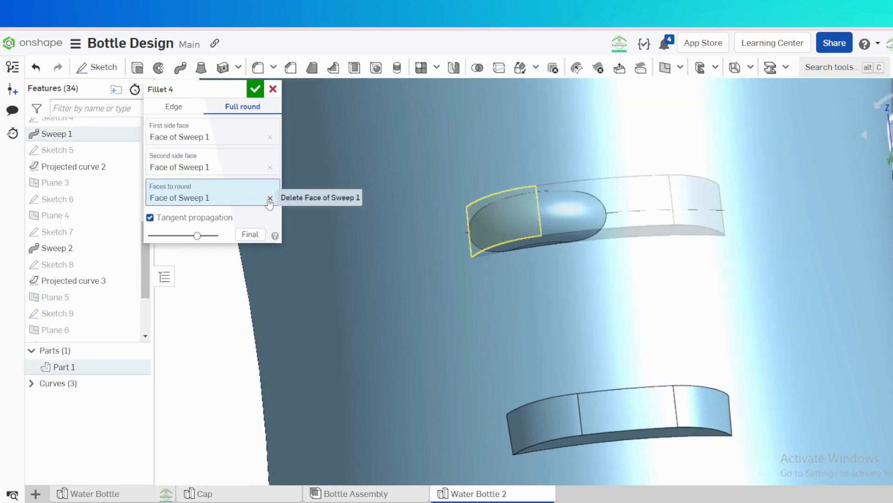
left_click(565, 202)
left_click(698, 202)
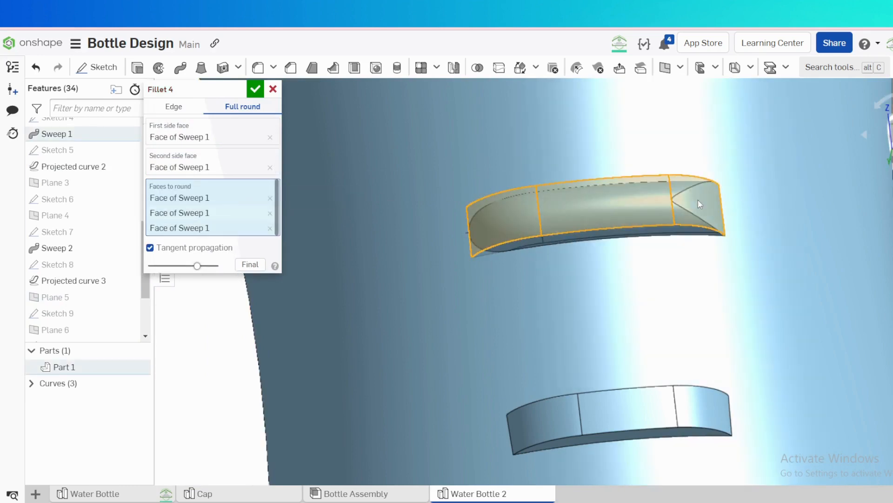
right_click_drag(663, 194, 649, 268)
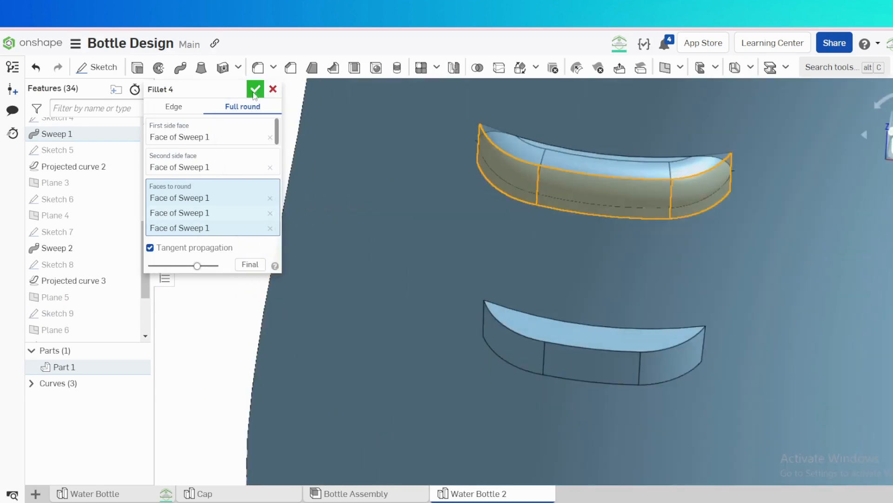
left_click(254, 90)
- Examine the whole bottle with its three rounded grip ribs and look through its feature history
scroll(454, 145, "down", 10)
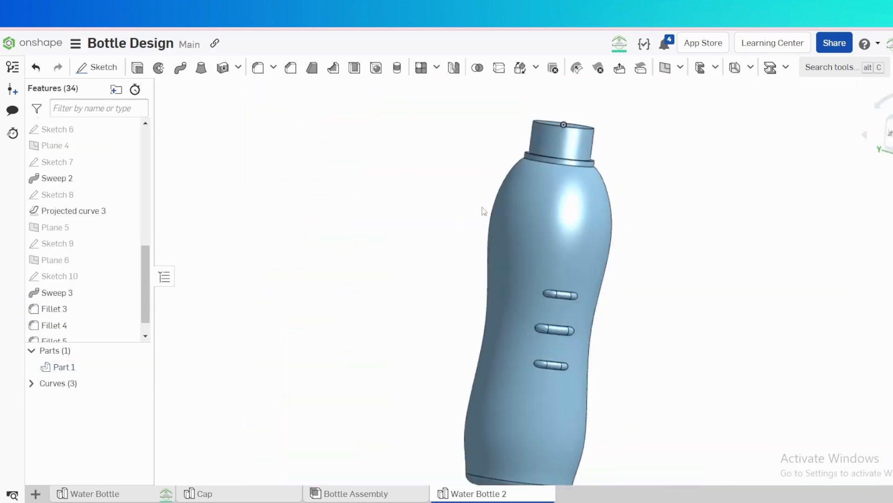
right_click_drag(484, 212, 546, 214)
scroll(547, 214, "down", 3)
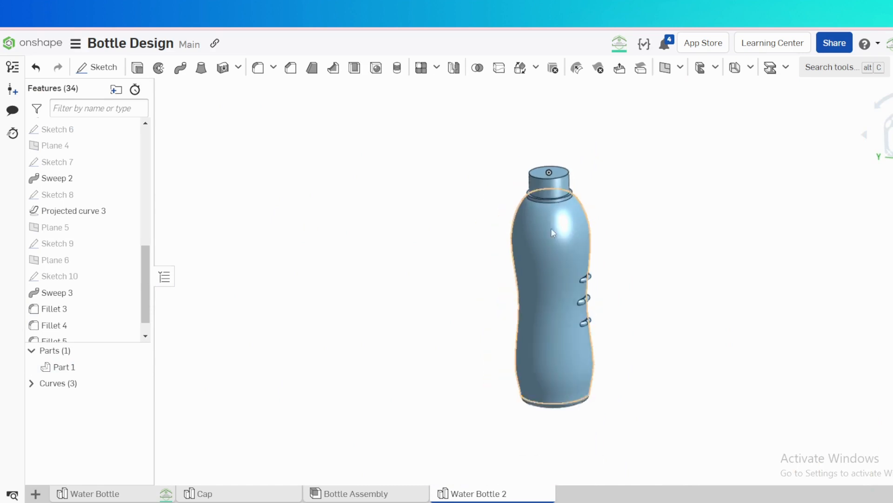
scroll(133, 338, "down", 1)
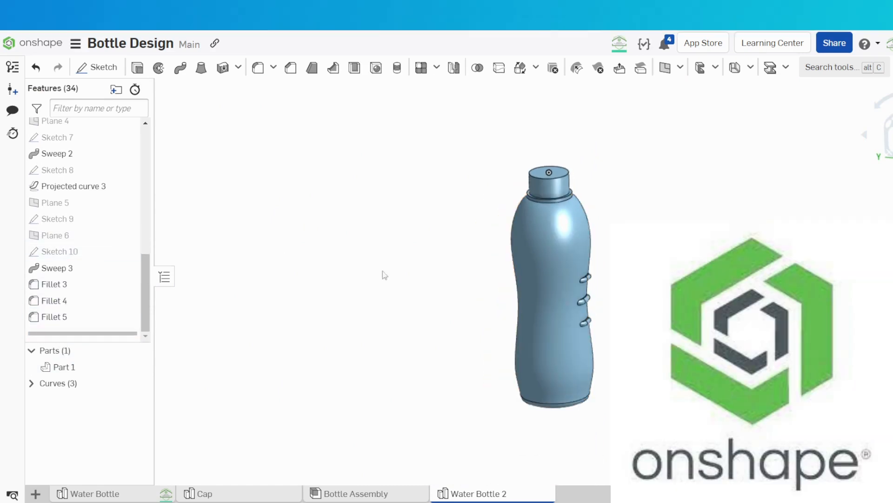
scroll(133, 292, "up", 1)
scroll(132, 293, "up", 2)
scroll(132, 292, "down", 3)
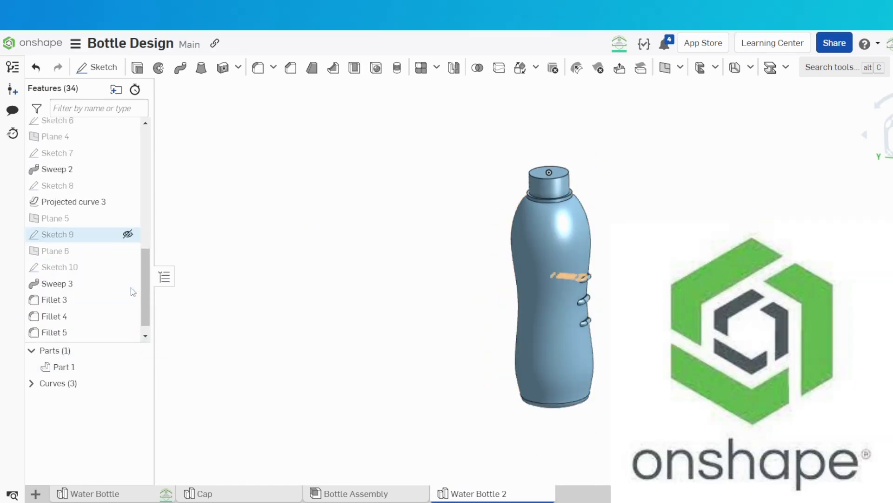
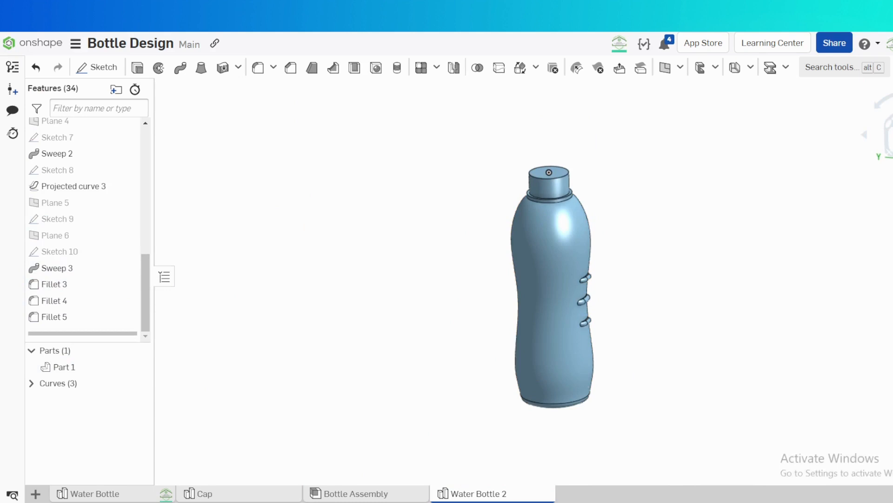
scroll(588, 322, "up", 3)
right_click_drag(587, 321, 573, 310)
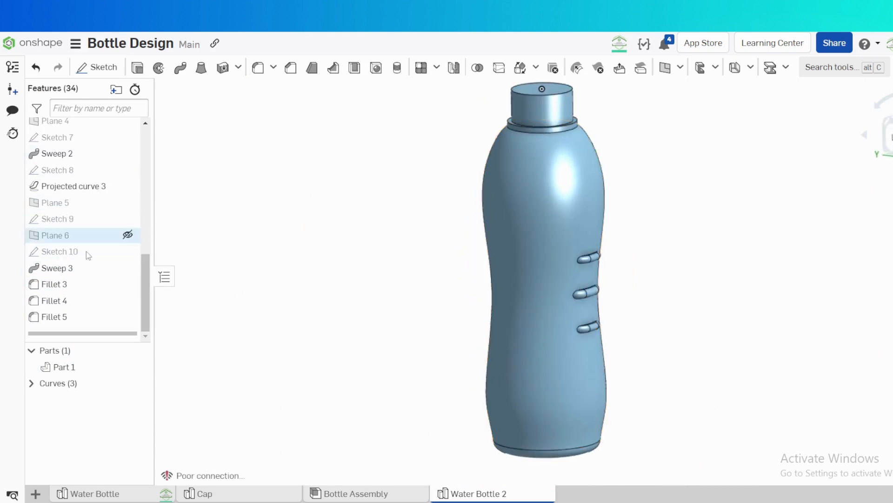
- Roll the feature history back to just after Sketch 4, before Sweep 1
scroll(80, 282, "up", 5)
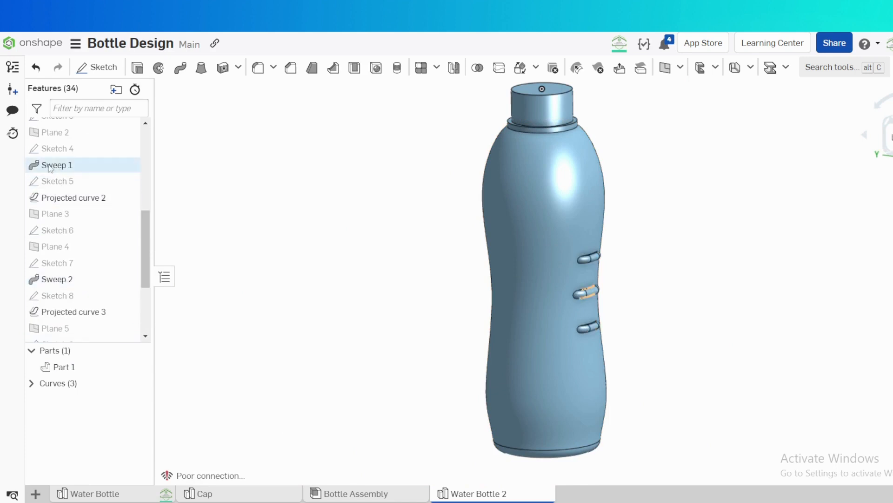
scroll(54, 177, "up", 3)
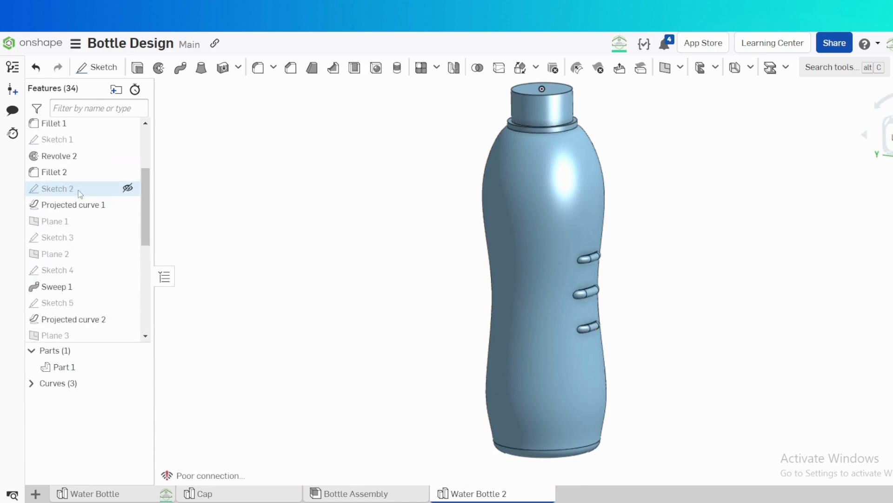
right_click(73, 278)
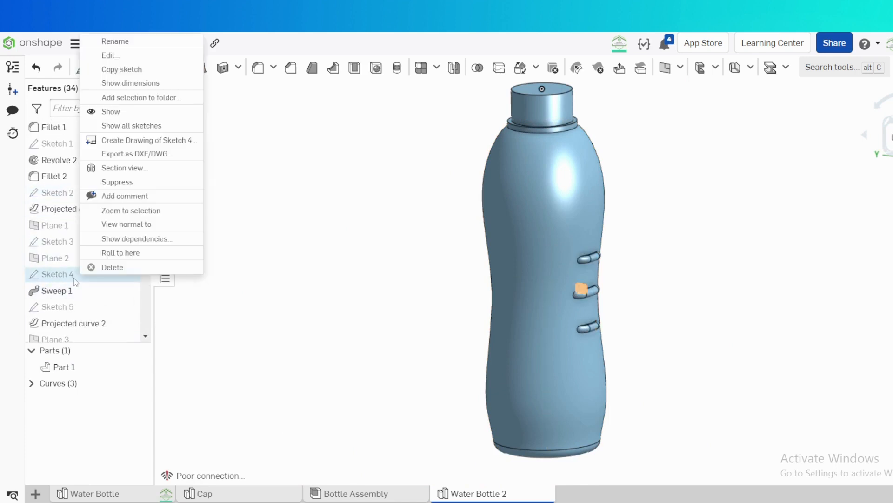
left_click(131, 258)
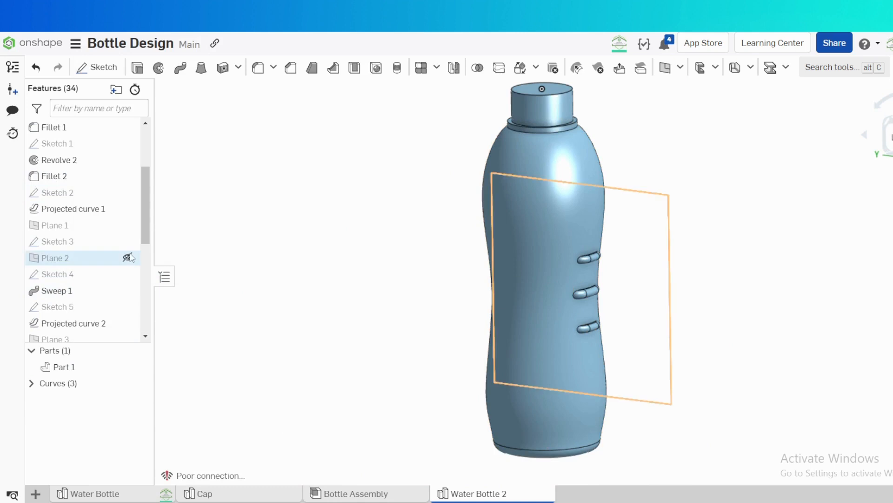
- Create an offset surface from the bottle's main body face of Revolve 1 with a 0 mm offset
left_click(575, 281)
key("s")
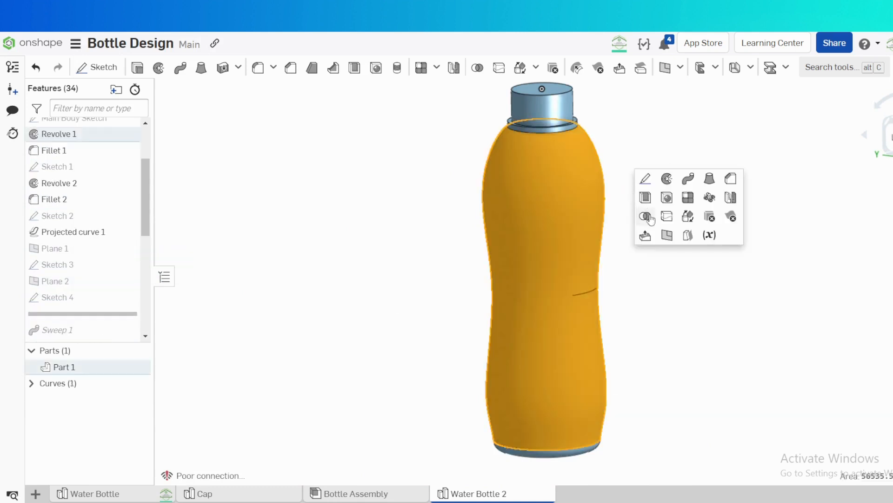
left_click(675, 236)
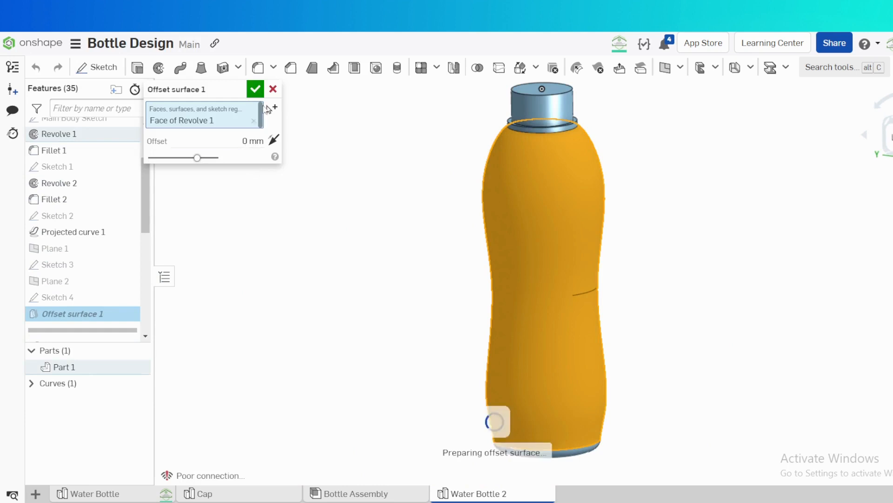
left_click(256, 90)
- Roll the feature history forward to the end so Sweep 1 and all following features are included again
scroll(70, 223, "down", 5)
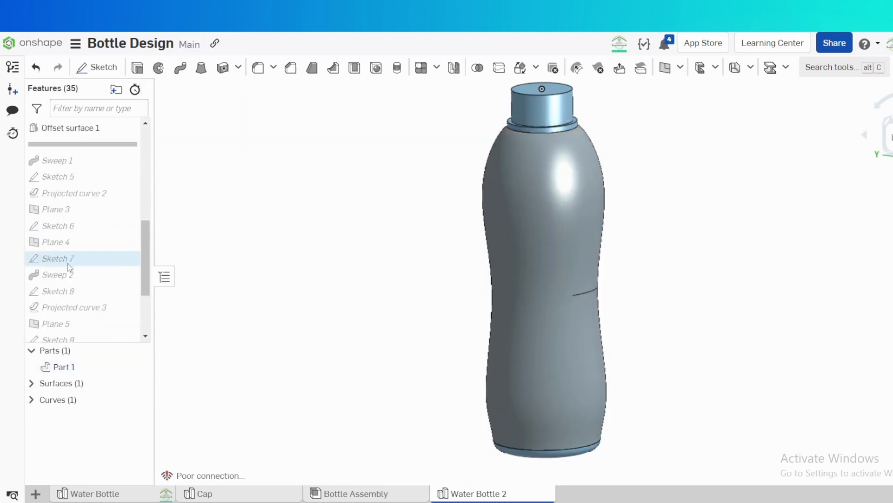
right_click(74, 160)
left_click(120, 247)
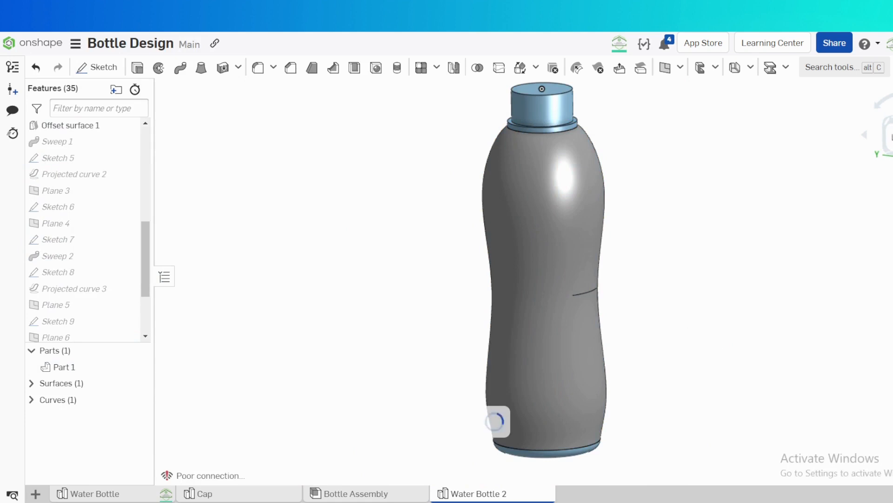
- Start a new sketch on the Front plane
mouse_move(636, 292)
right_mouse_down()
mouse_move(606, 293)
mouse_move(639, 310)
mouse_move(623, 302)
right_mouse_up()
left_click_drag(148, 252, 135, 130)
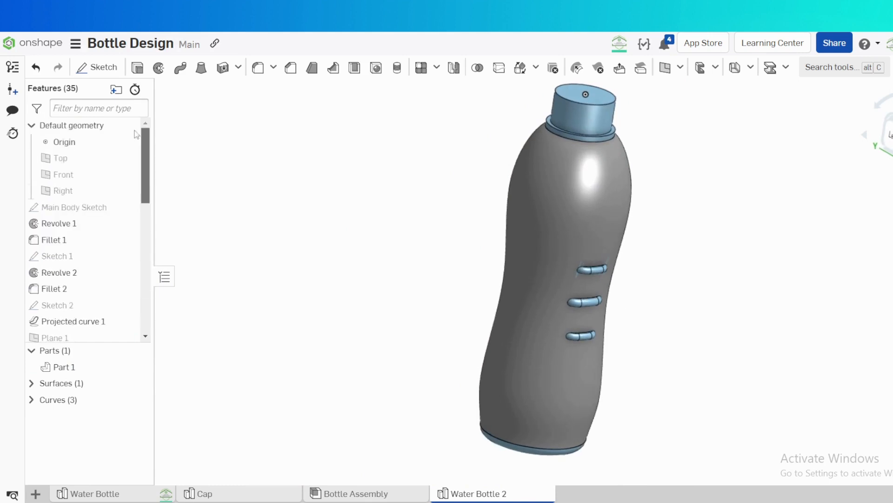
left_click(61, 175)
key("s")
left_click(74, 169)
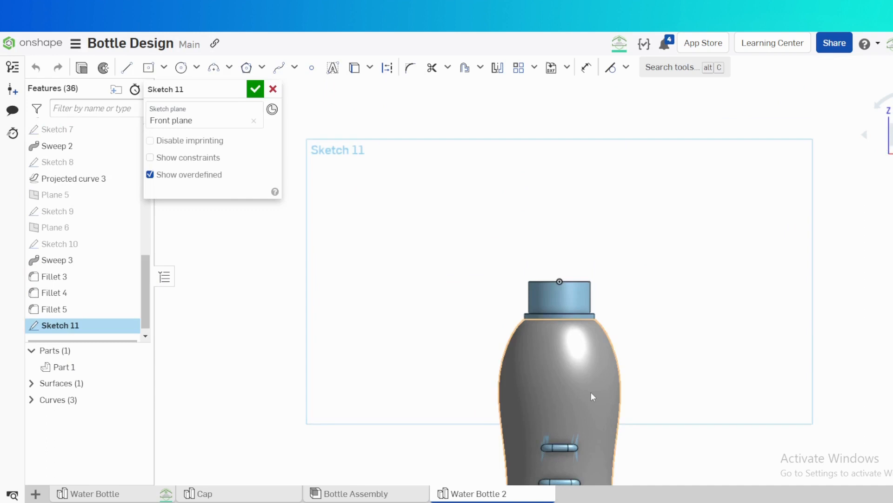
- Project the vertex at one end of the middle grip rib's straight section into the sketch as a reference point
scroll(586, 391, "up", 8)
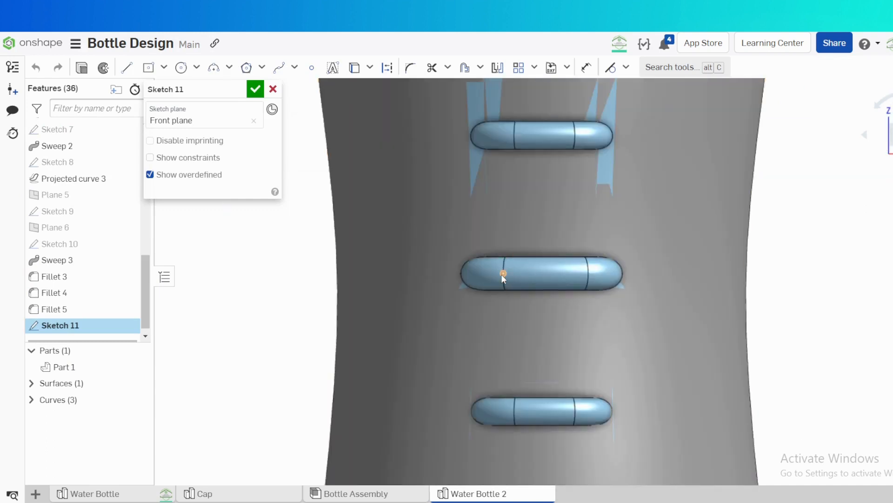
left_click(502, 274)
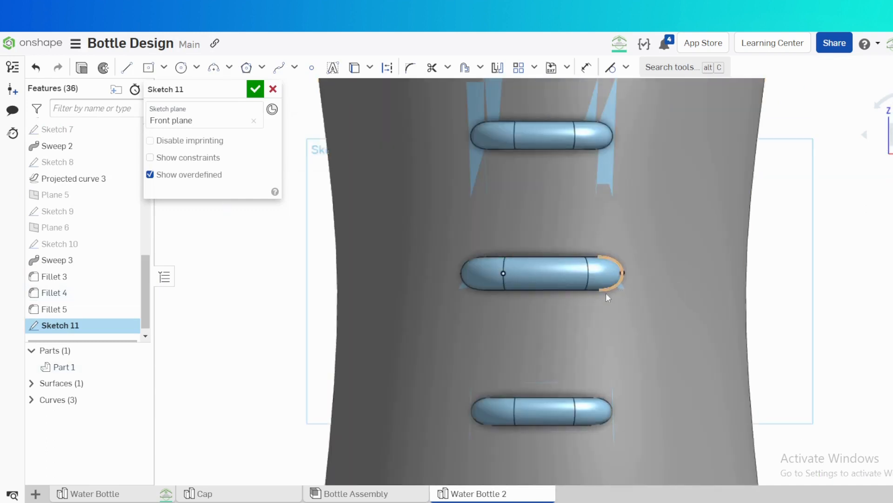
scroll(606, 292, "down", 5)
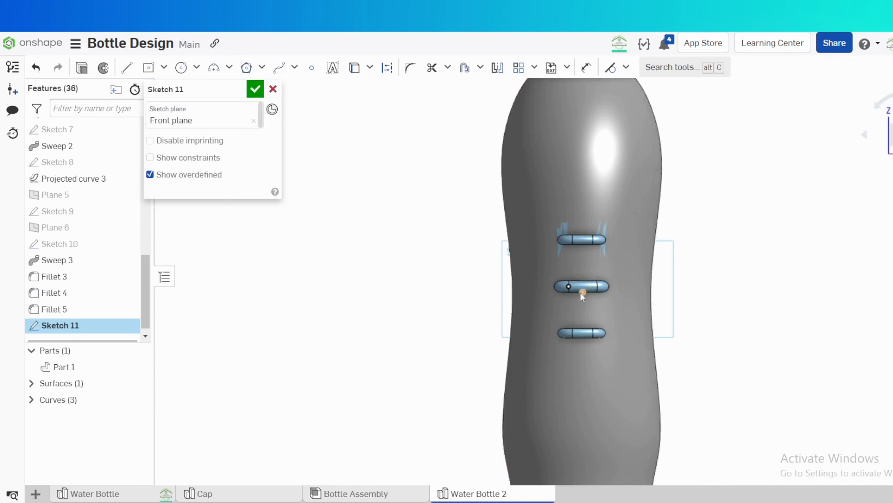
scroll(583, 292, "up", 5)
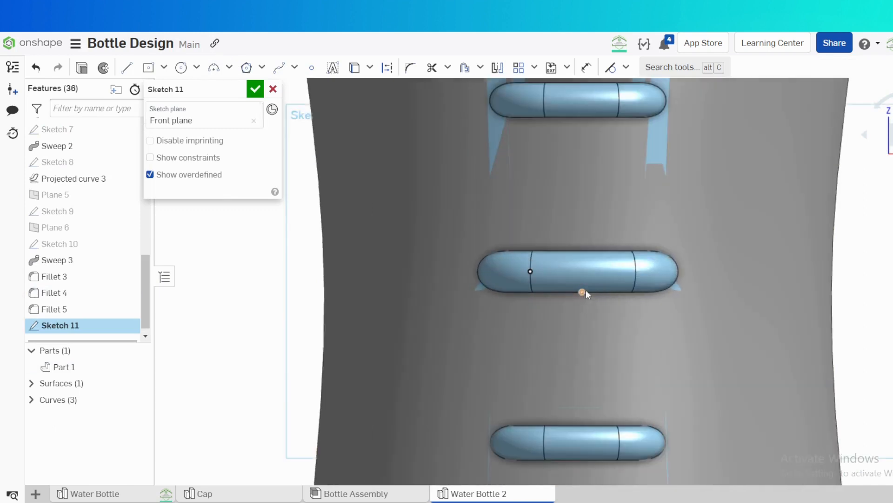
- Draw an ellipse around the three grip ribs, about 125 mm wide and 123 mm high, centred just below the middle rib
left_click(196, 67)
left_click(205, 134)
scroll(567, 267, "down", 5)
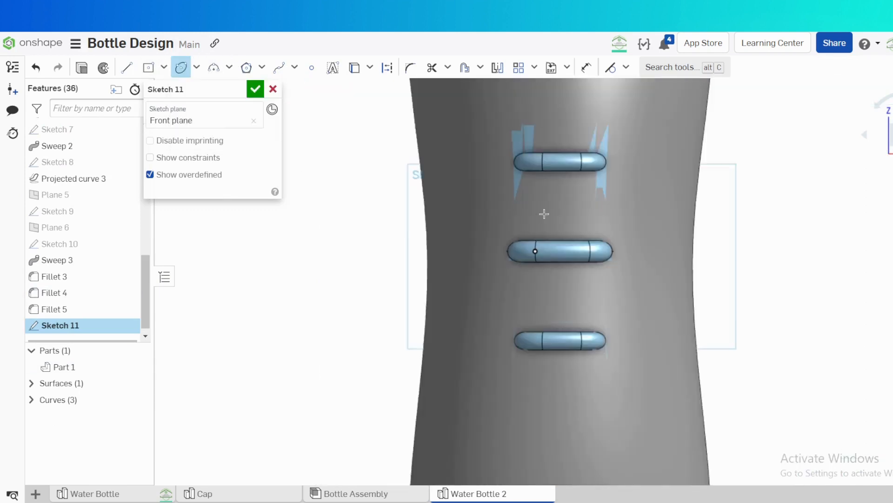
left_click(563, 277)
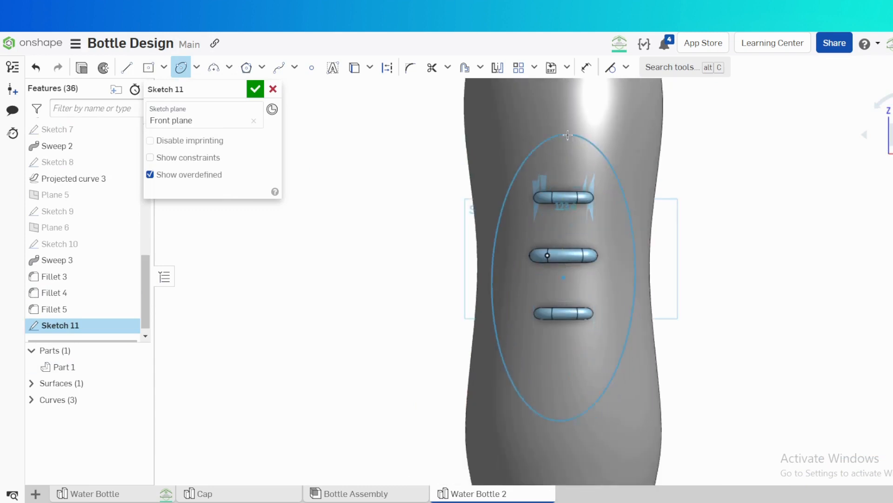
left_click(687, 203)
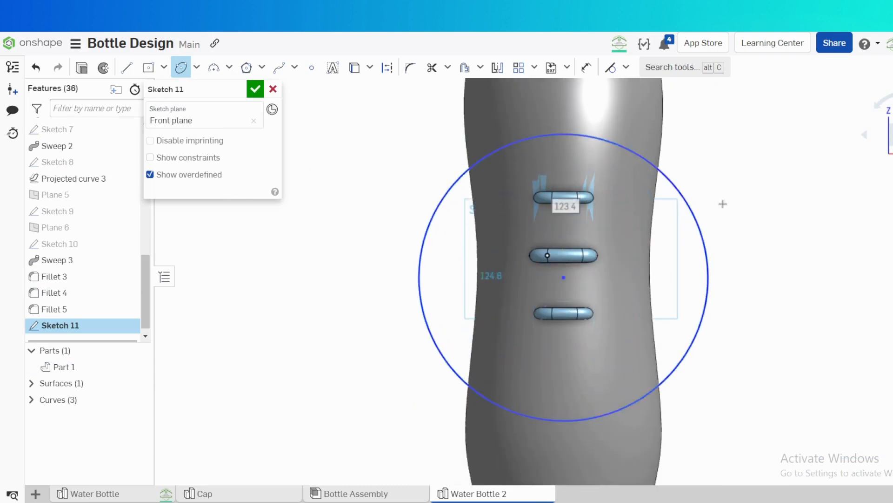
- Dimension the ellipse's height as 90 mm
scroll(723, 204, "down", 5)
key("u")
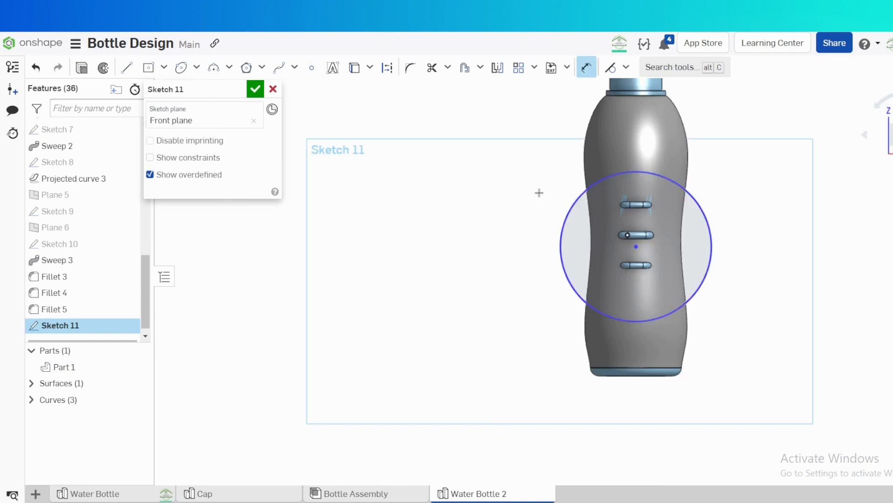
left_click(504, 221)
type("90")
key("Return")
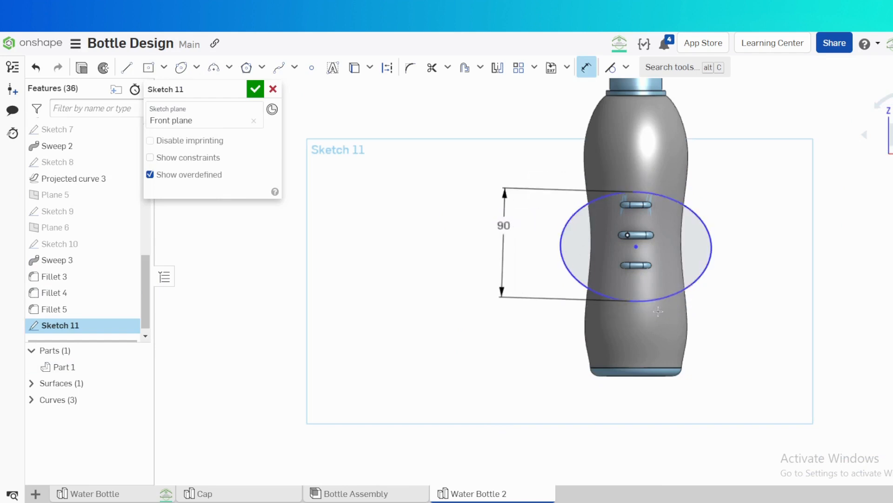
- Dimension the ellipse's width as 60 mm
left_click(650, 300)
left_click(641, 335)
type("6")
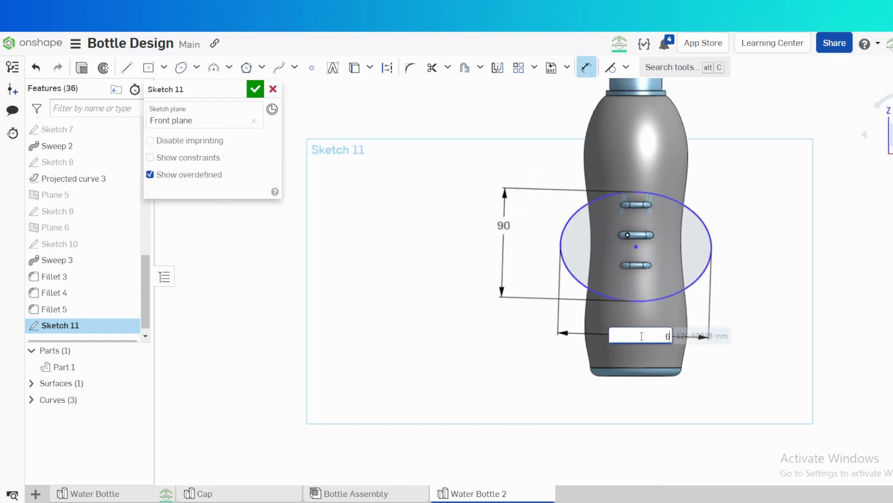
type("0")
key("Return")
scroll(650, 301, "up", 3)
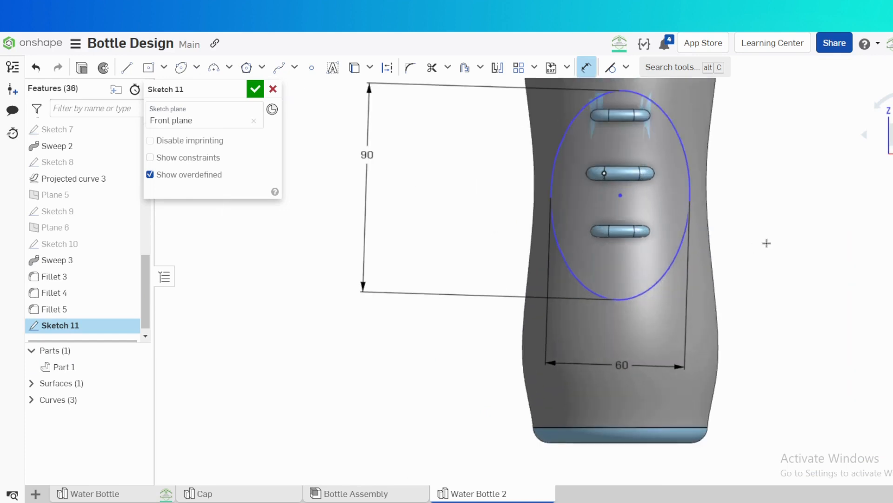
key("v")
left_click(620, 195)
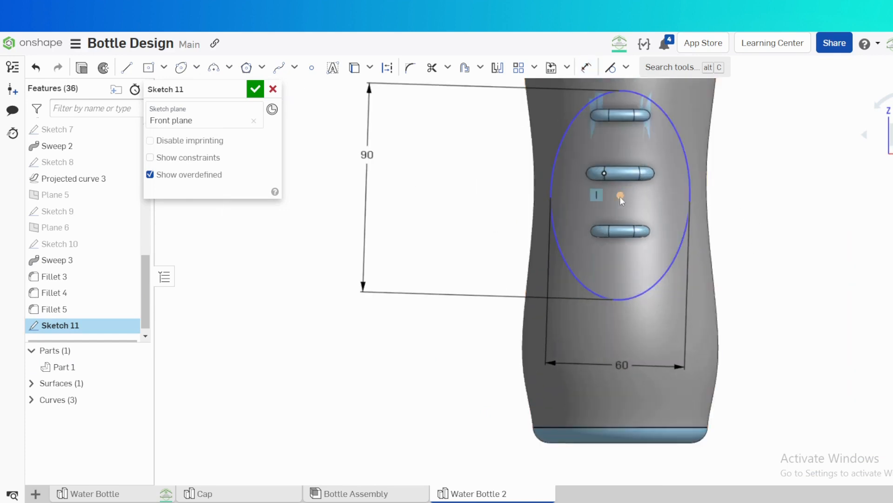
key("Escape")
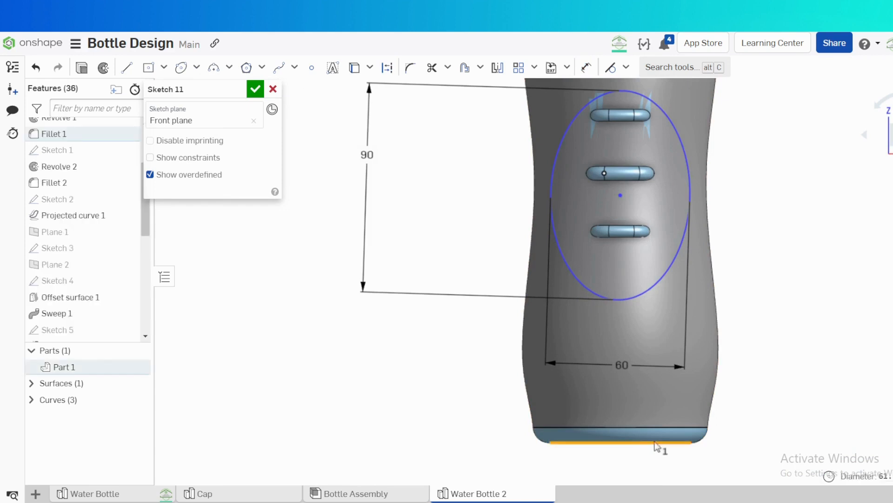
- Project the bottle's bottom edge, draw a vertical line up from its midpoint, and align the line's upper endpoint horizontally with the middle rib's reference point
key("u")
left_click(626, 442)
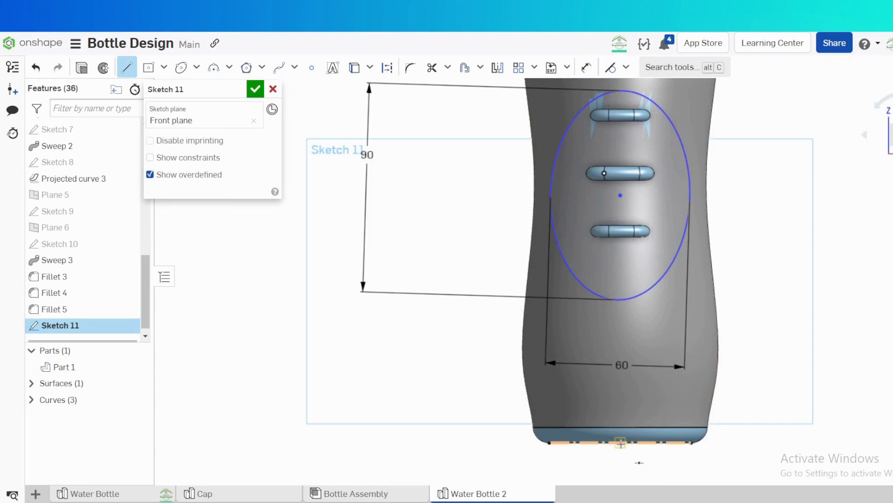
left_click(621, 194)
key("Escape")
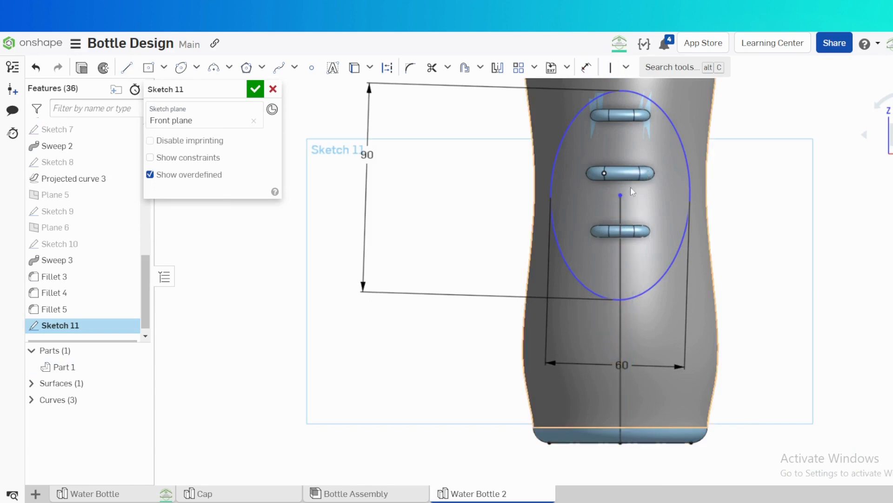
scroll(599, 174, "up", 5)
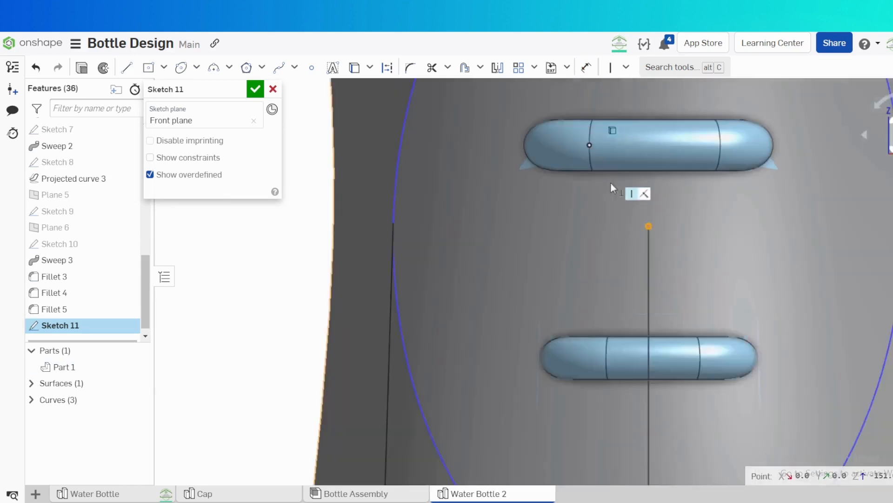
scroll(641, 221, "down", 5)
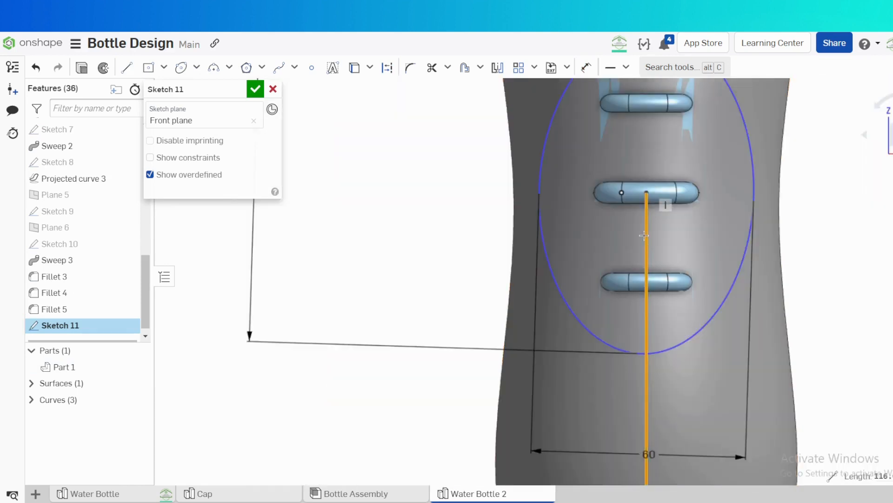
- Move the ellipse's height dimension lower, and delete the ellipse around the grip ribs
key("d")
scroll(782, 279, "down", 5)
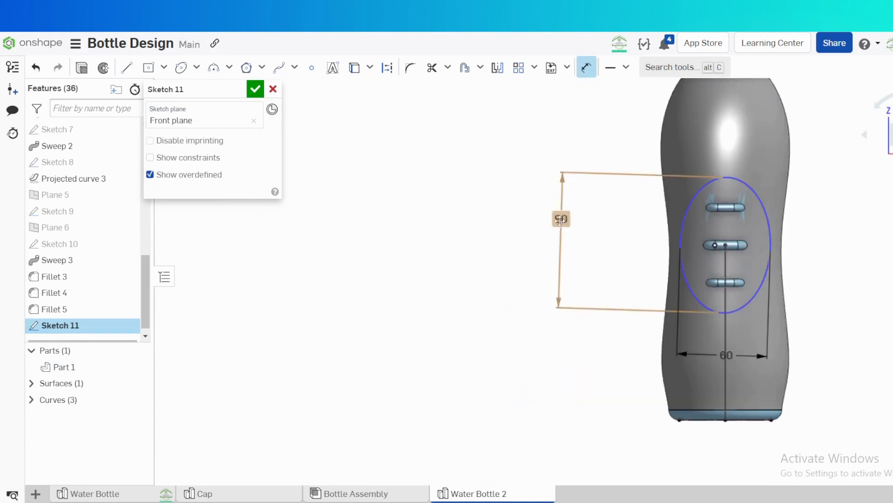
left_click_drag(561, 218, 540, 291)
key("Escape")
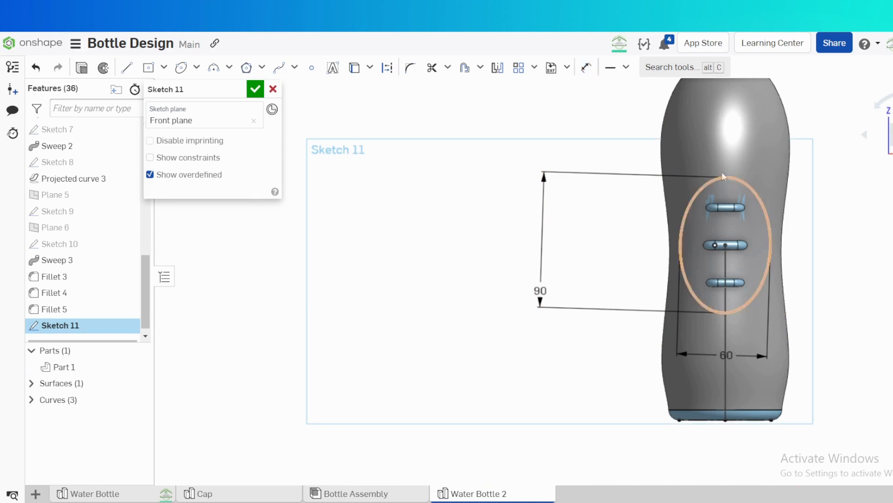
left_click_drag(724, 177, 471, 172)
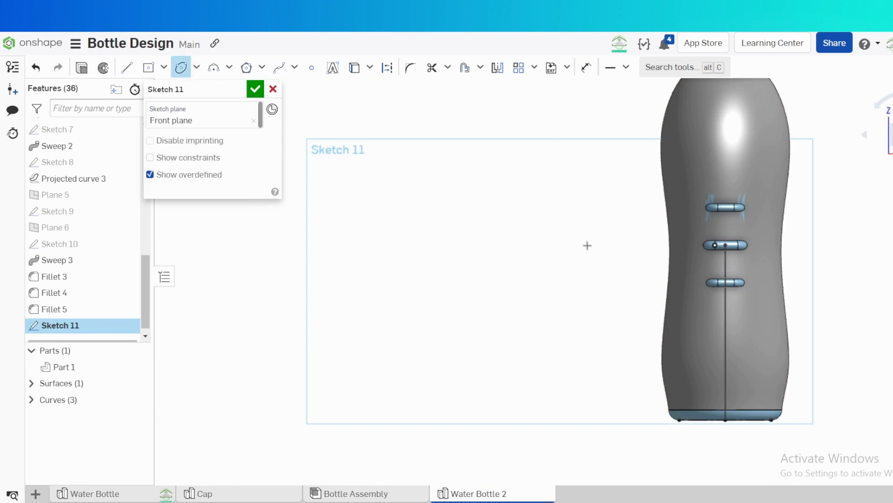
- Draw an ellipse about 152 mm wide centred on the vertical line's upper endpoint and set its height to 90 mm
left_click_drag(726, 187, 728, 154)
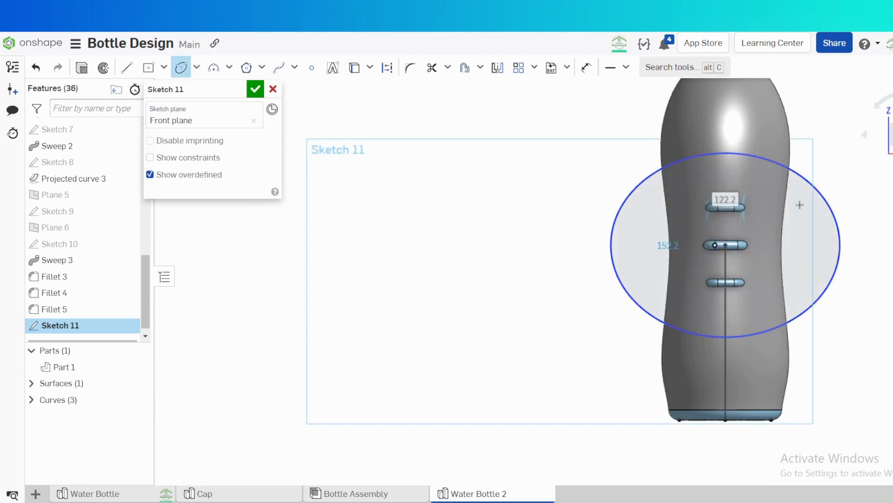
left_click(800, 203)
key("d")
left_click(641, 180)
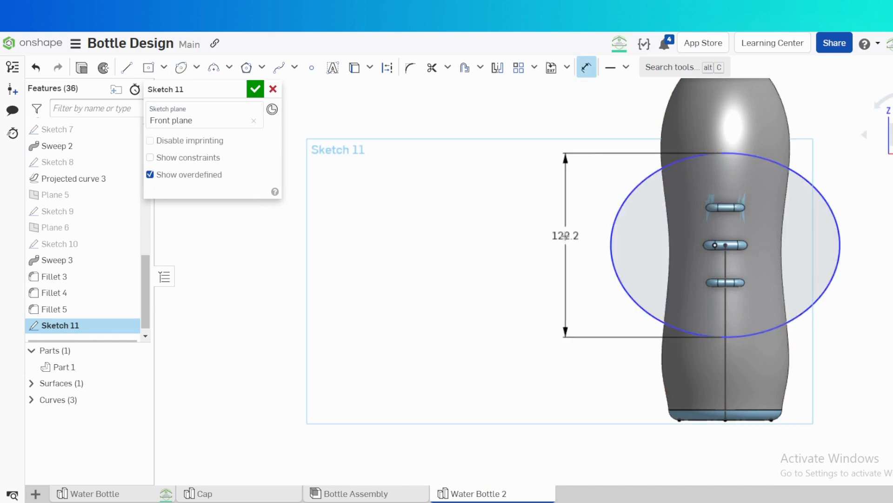
left_click(566, 236)
type("90")
key("Return")
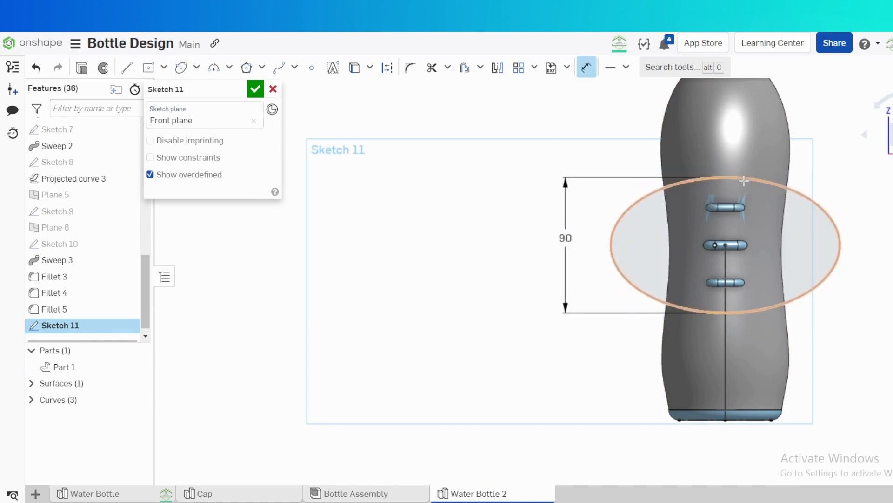
- Set the new ellipse's width to 60 mm
left_click(753, 308)
left_click(749, 346)
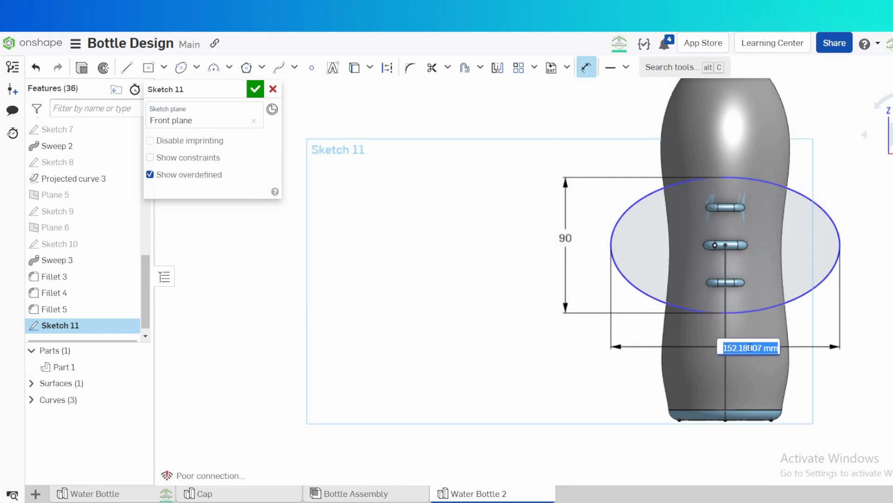
type("60")
key("Return")
right_click_drag(648, 295, 630, 285)
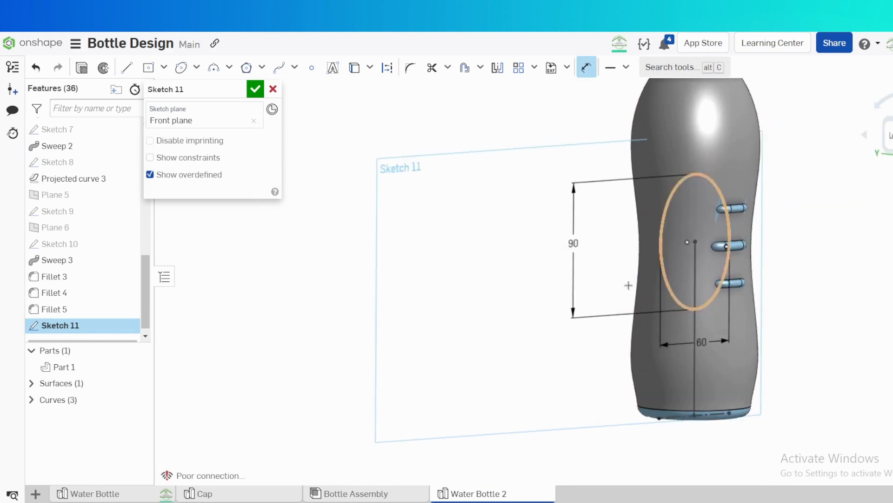
left_click(76, 70)
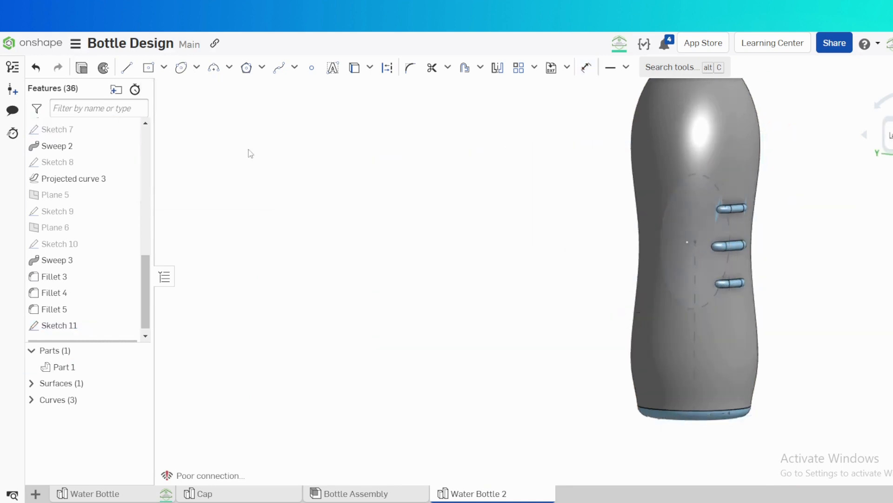
left_click(214, 106)
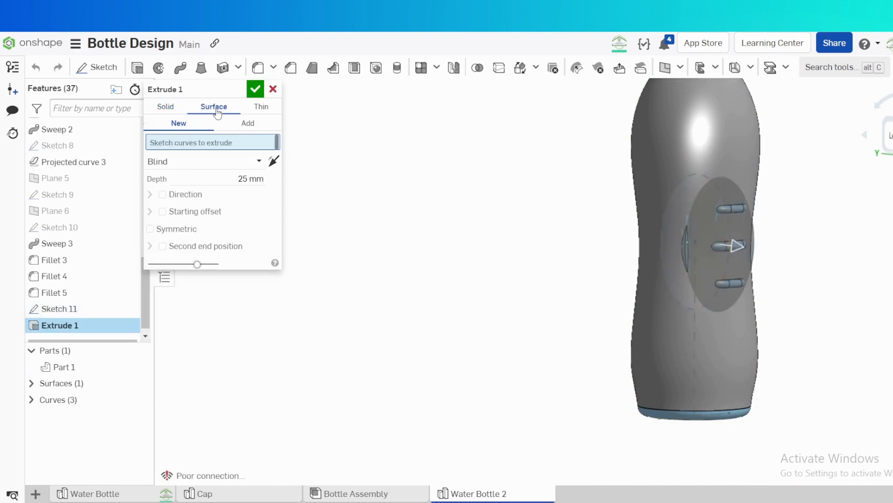
left_click(163, 228)
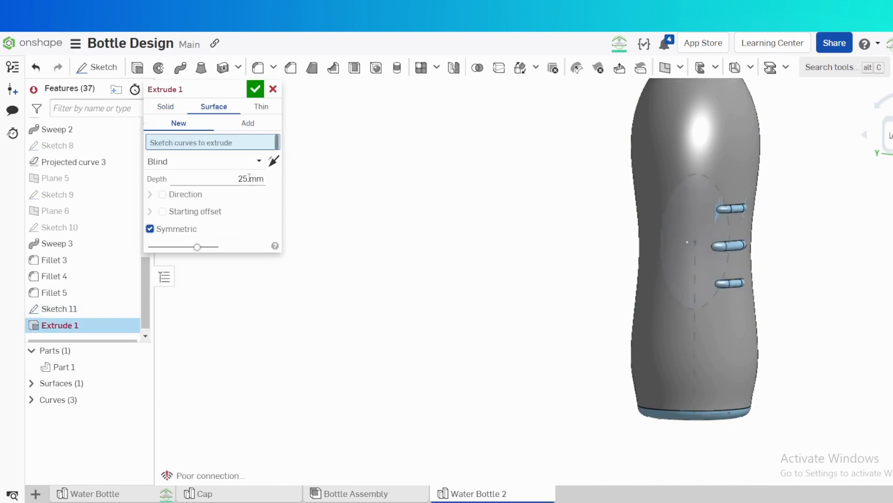
mouse_move(298, 195)
right_mouse_down()
mouse_move(406, 213)
mouse_move(196, 270)
right_mouse_up()
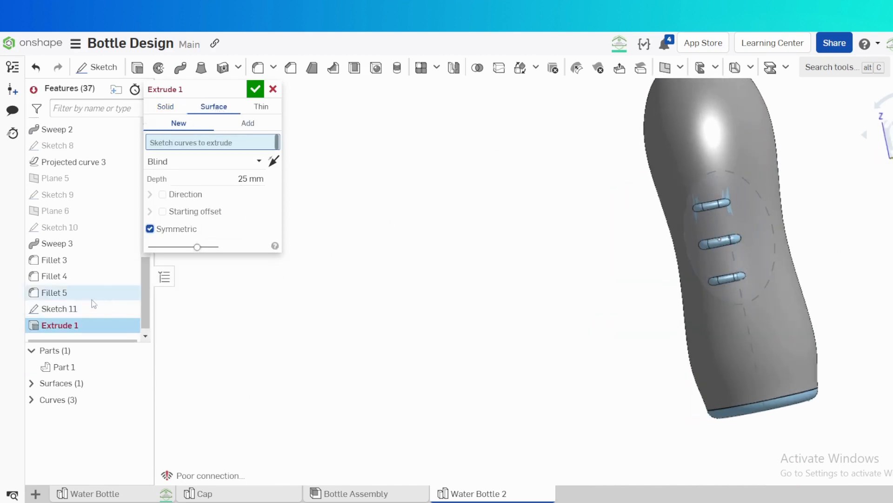
left_click(73, 315)
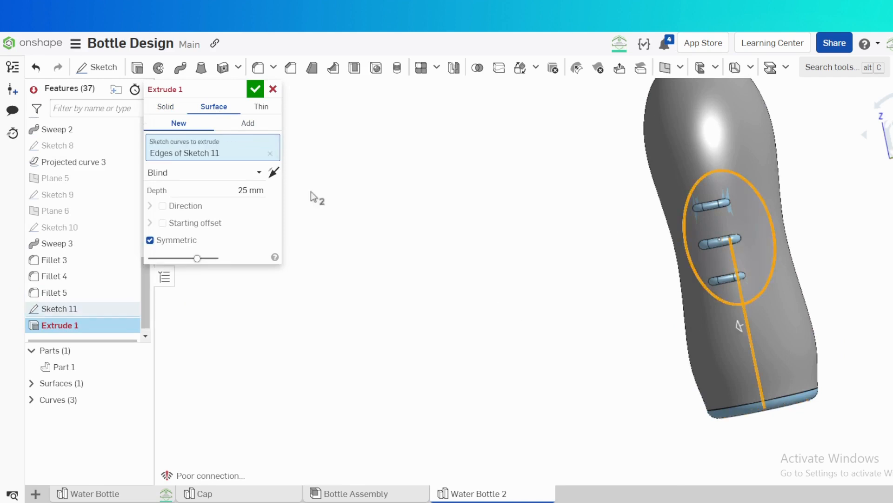
left_click(273, 89)
- Edit Sketch 11 to turn the vertical line below the ellipse's center into construction geometry, and finish the sketch
right_click(72, 304)
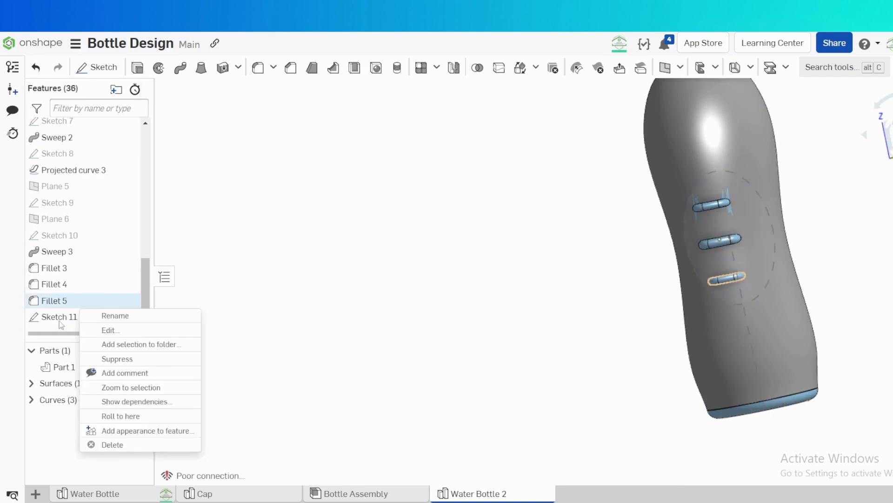
right_click(60, 321)
left_click(96, 110)
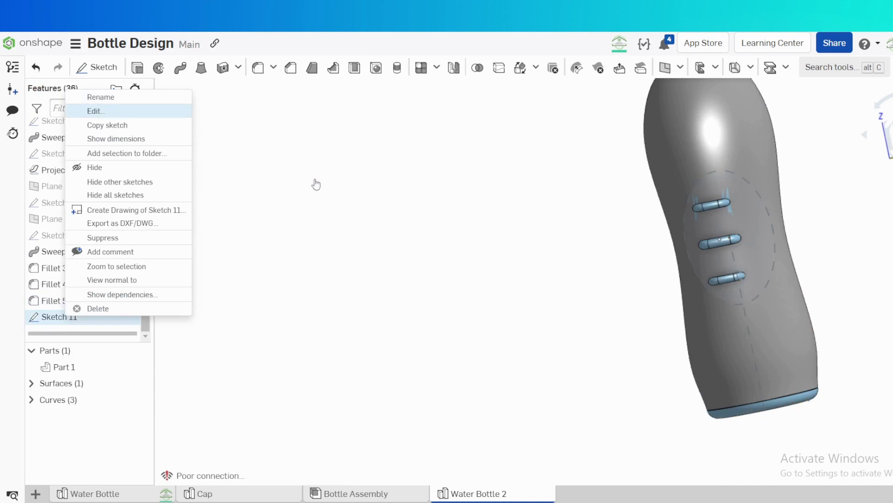
left_click(745, 317)
key("d")
left_click(255, 89)
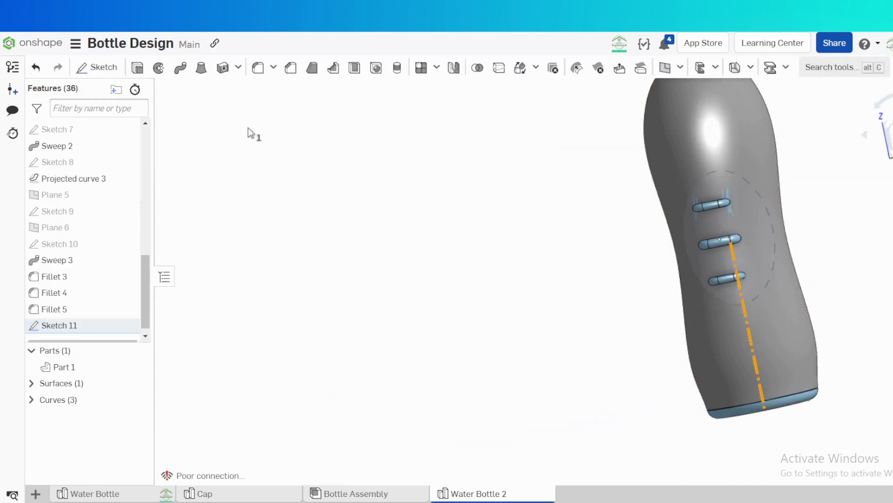
- Extrude the Sketch 11 ellipse around the grip ribs as a new surface, symmetric with a 200 mm blind depth
left_click(695, 181)
left_click(387, 188)
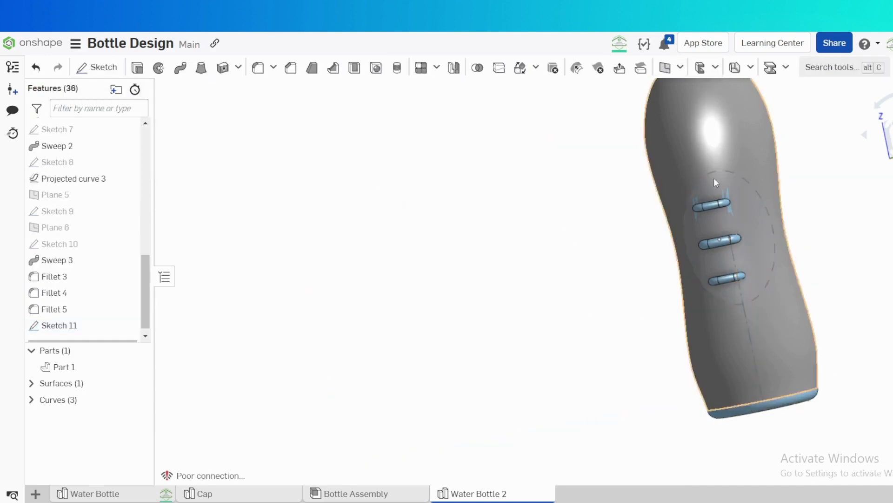
left_click(705, 176)
key("shift+e")
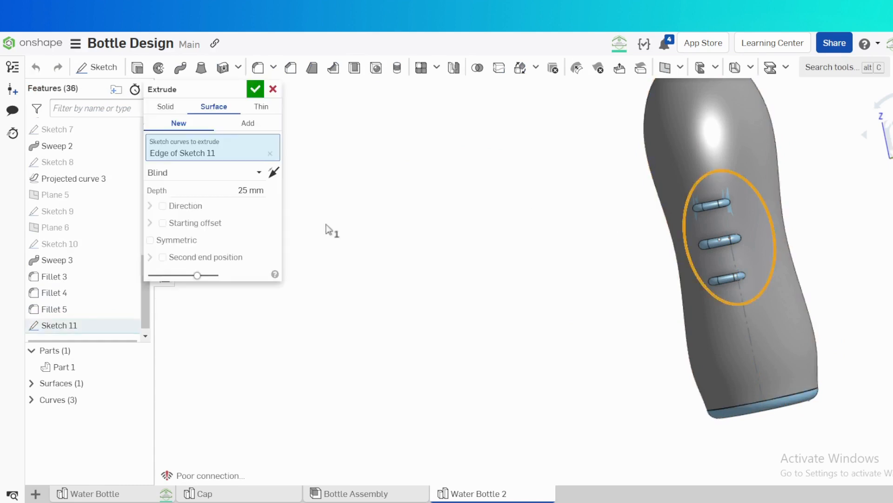
right_click_drag(489, 208, 520, 205)
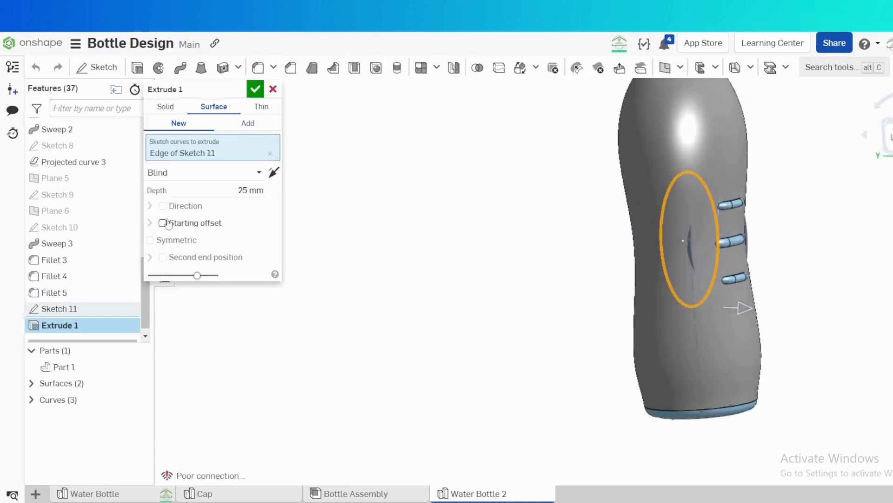
left_click(158, 240)
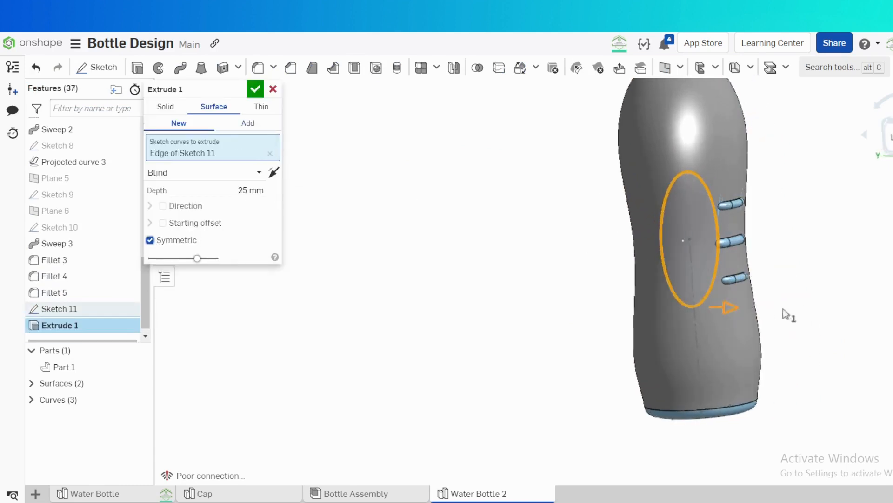
left_click_drag(784, 314, 879, 311)
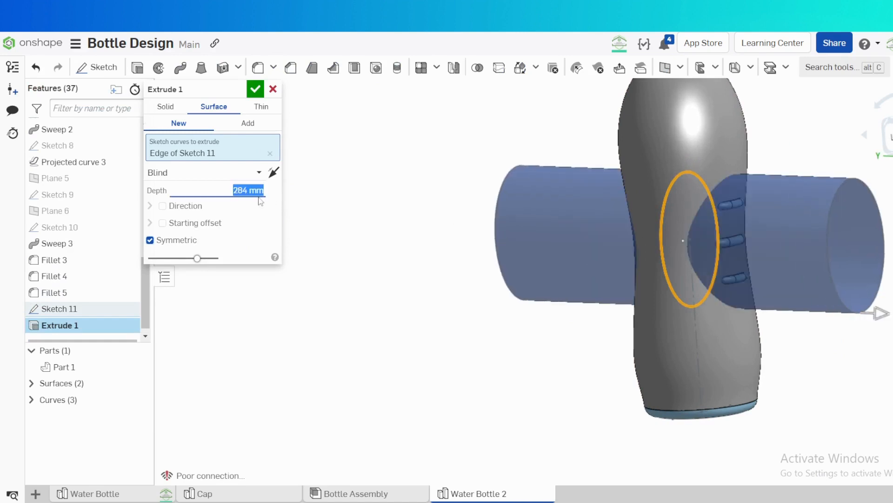
key("Return")
scroll(387, 177, "down", 5)
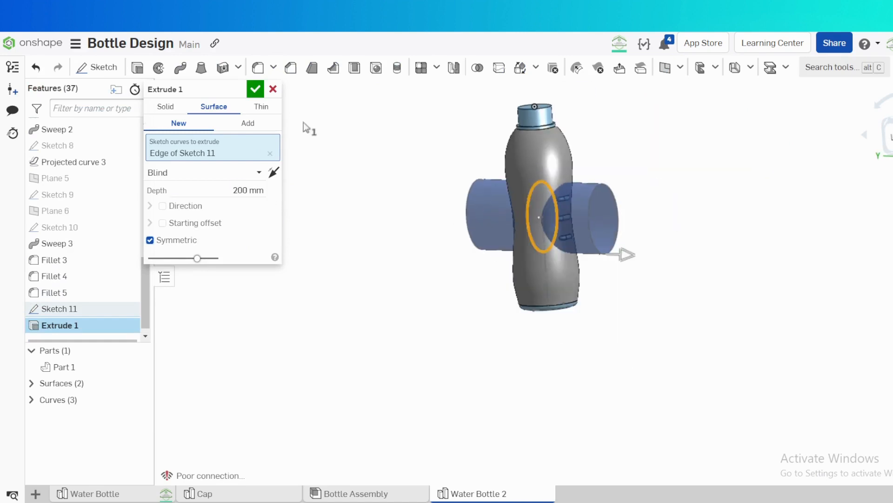
left_click(255, 89)
- Isolate the grey outer bottle surface and the elliptical extruded surface, hiding transparent parts
scroll(557, 216, "up", 3)
right_click_drag(556, 217, 543, 211)
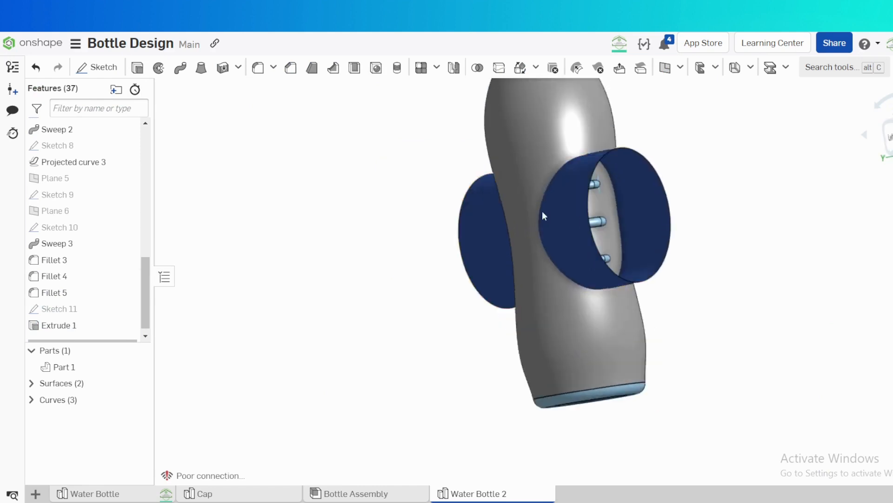
left_click(604, 210)
left_click(540, 180)
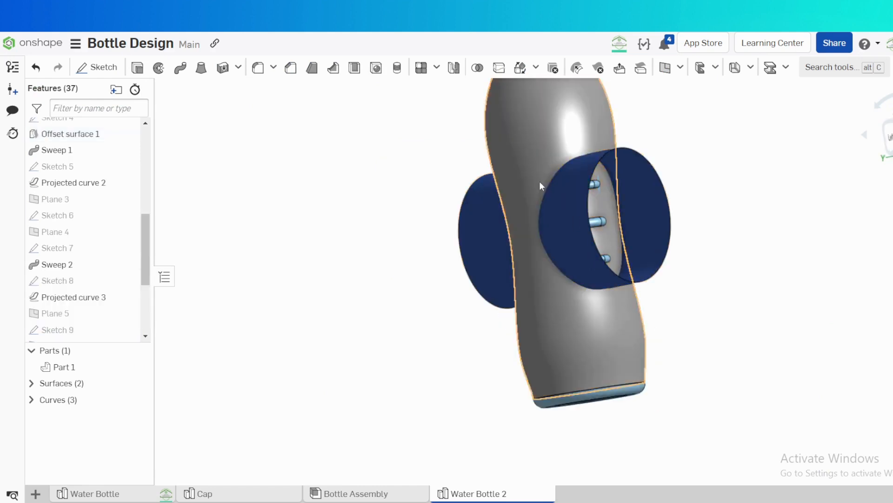
left_click(610, 207)
left_click(654, 205)
key("shift+i")
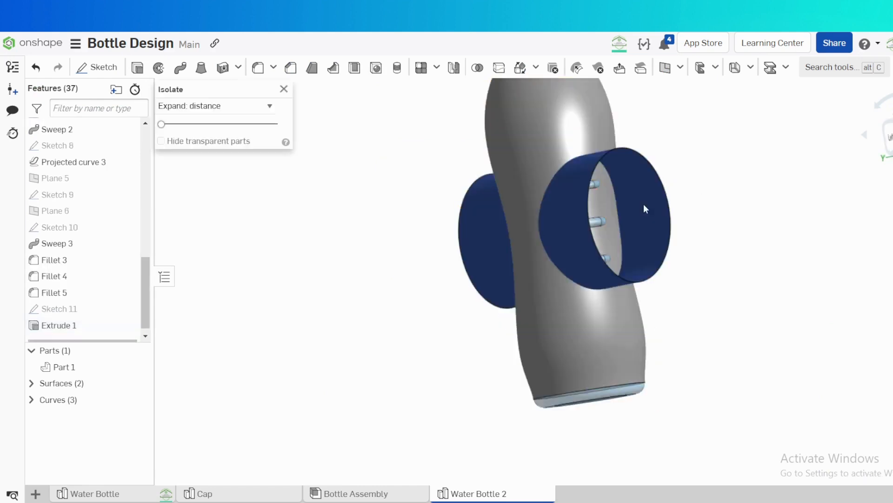
right_click_drag(377, 183, 340, 242)
left_click(161, 143)
right_click_drag(432, 193, 686, 237)
scroll(732, 148, "down", 3)
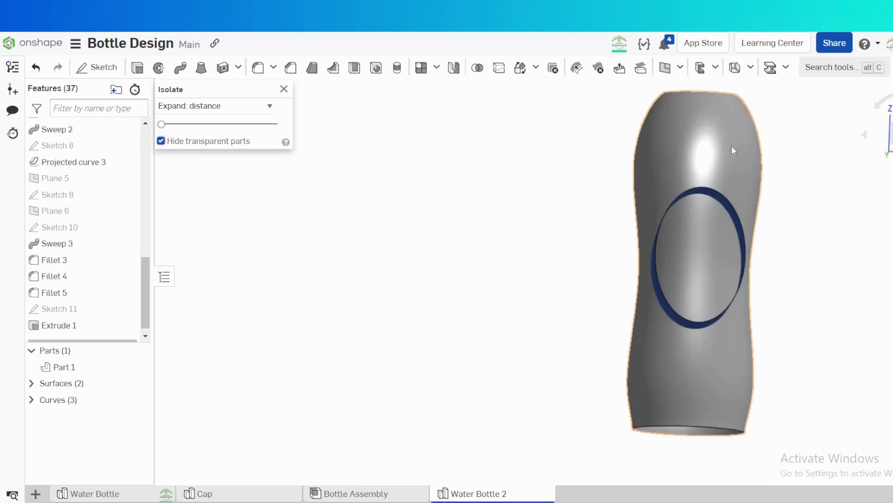
- Mutually trim the grey bottle surface with the elliptical extrusion, keeping the bottle surface outside the ellipse and the extrusion's portion inside the bottle
scroll(732, 148, "up", 3)
left_click(682, 69)
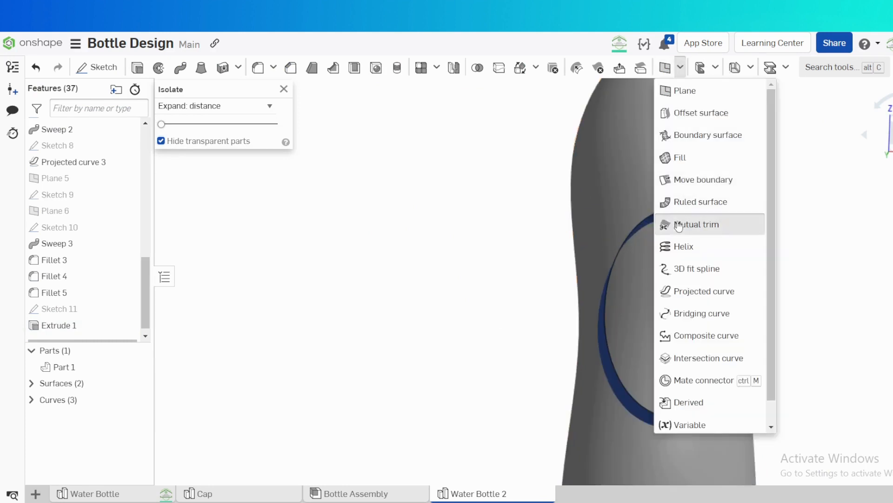
left_click(695, 223)
left_click(567, 186)
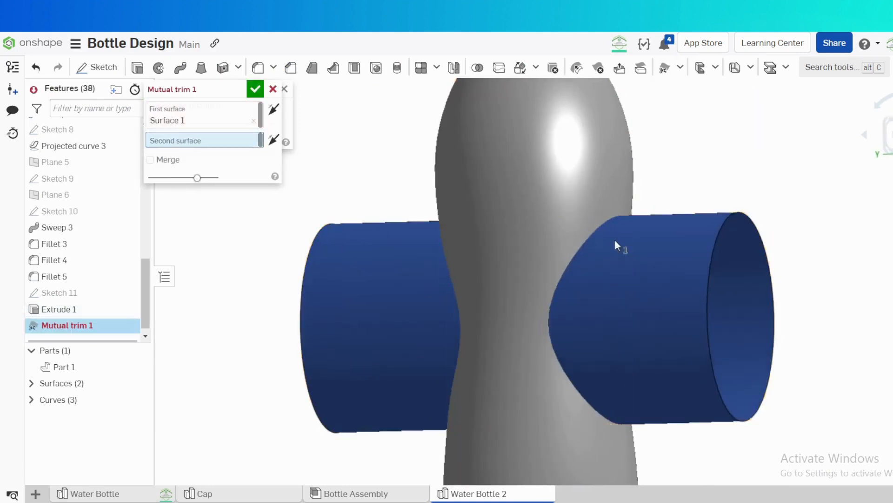
left_click(615, 240)
right_click_drag(554, 241, 621, 226)
left_click(646, 235)
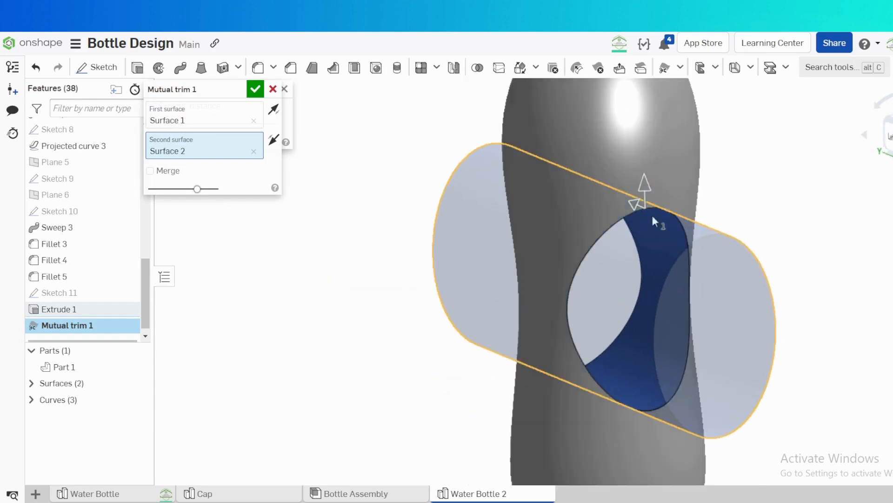
right_click_drag(680, 223, 643, 193)
left_click(643, 192)
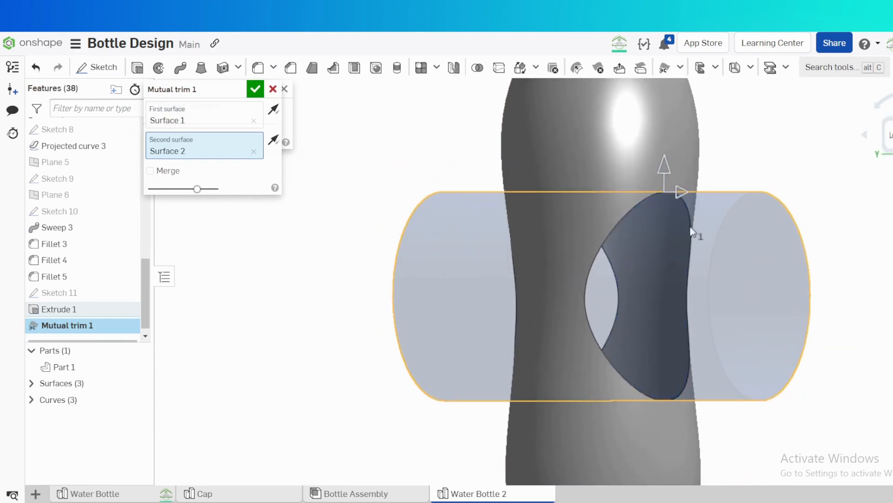
right_click_drag(694, 233, 772, 228)
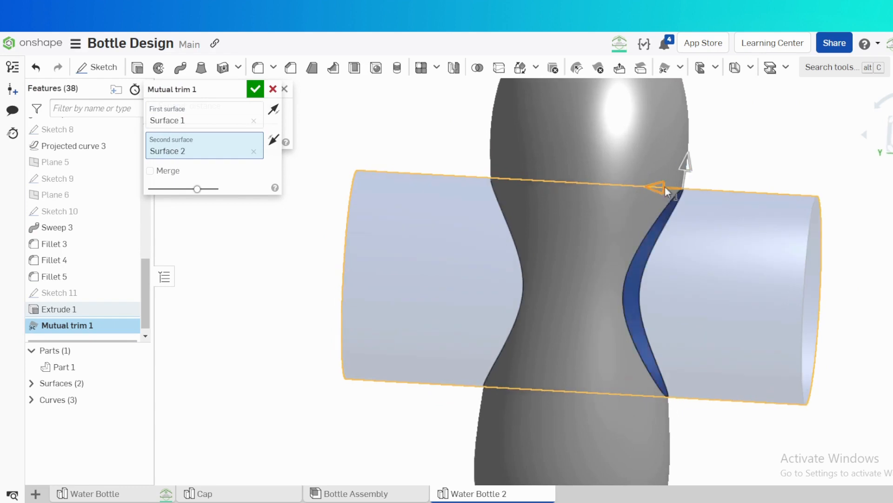
left_click(256, 90)
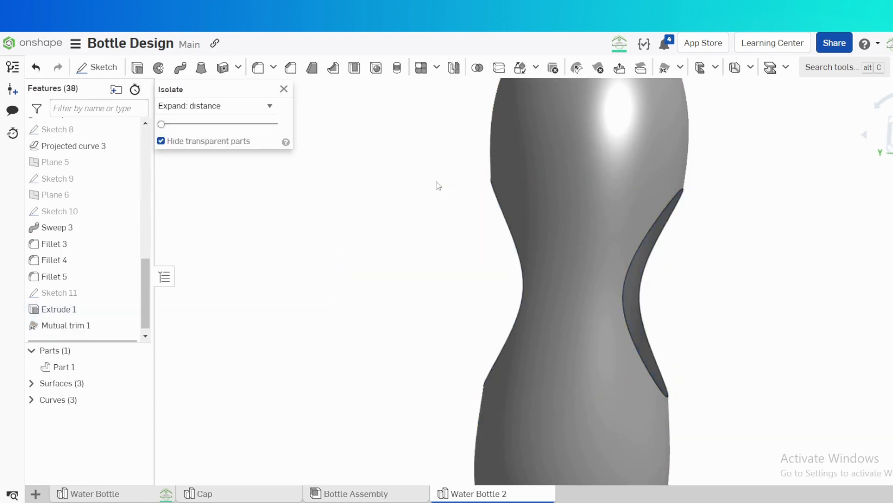
- Exit isolation and hide the original elliptical extrusion pieces protruding on both sides of the bottle
right_click_drag(382, 148, 403, 183)
left_click(285, 93)
key("y")
right_click_drag(710, 234, 677, 238)
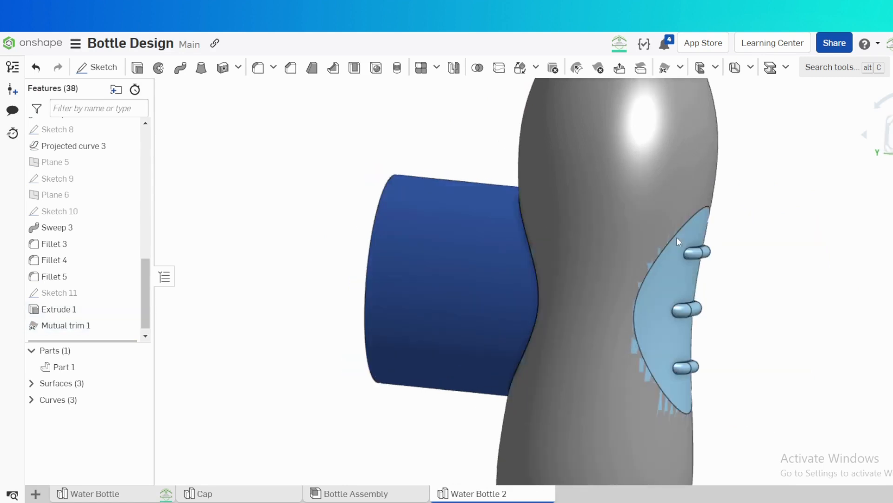
key("y")
right_click_drag(468, 236, 493, 244)
scroll(649, 215, "down", 3)
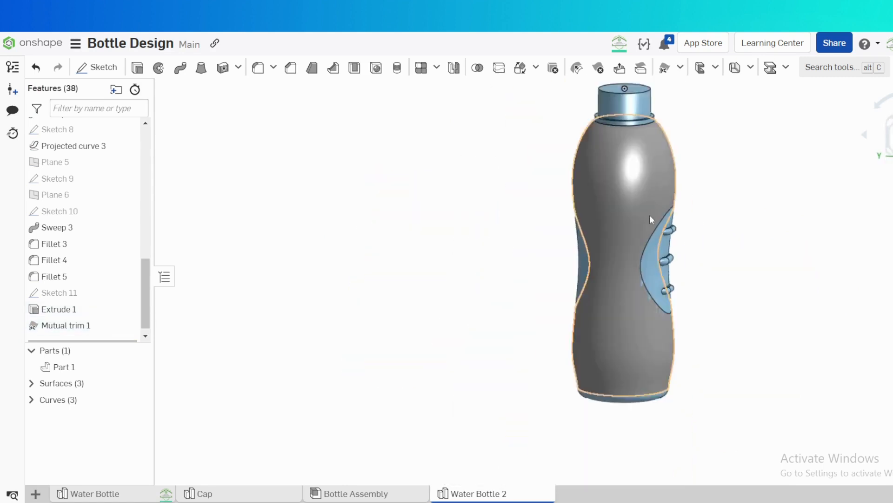
right_click_drag(651, 219, 657, 238)
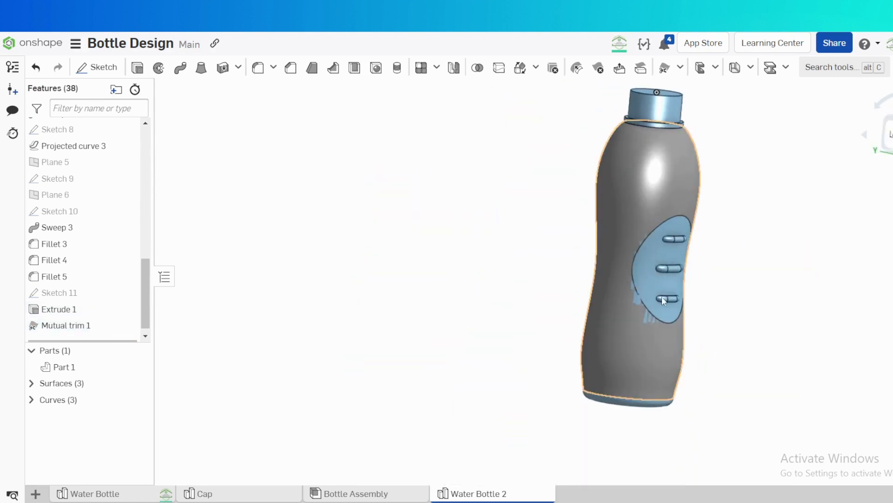
- Start a sketch on the Front plane and show Sketch 11 for reference
left_click_drag(146, 261, 144, 137)
left_click(100, 173)
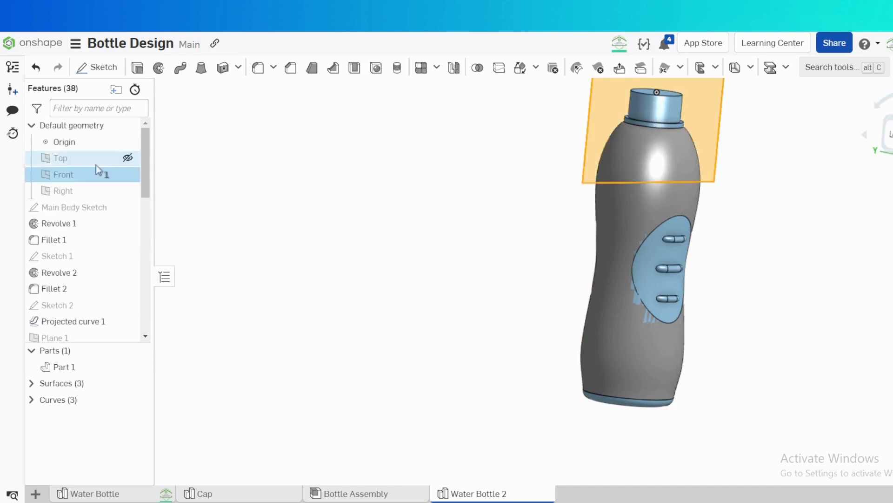
key("shift+s")
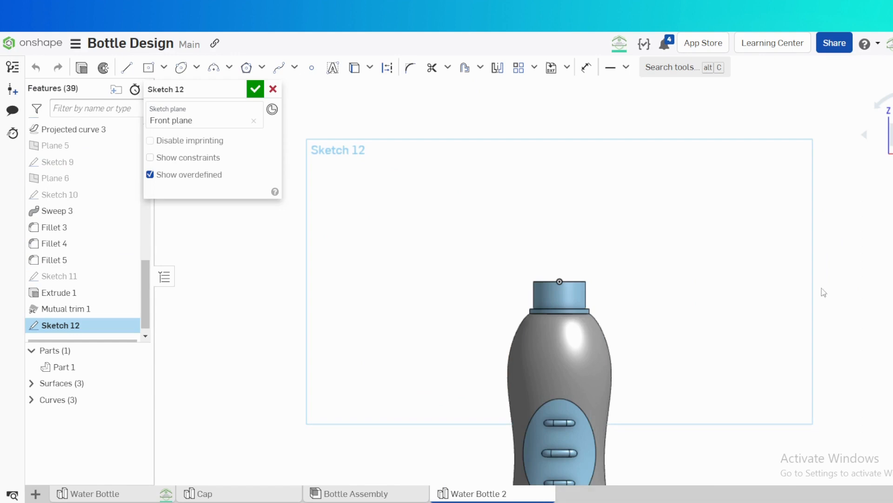
scroll(475, 302, "down", 4)
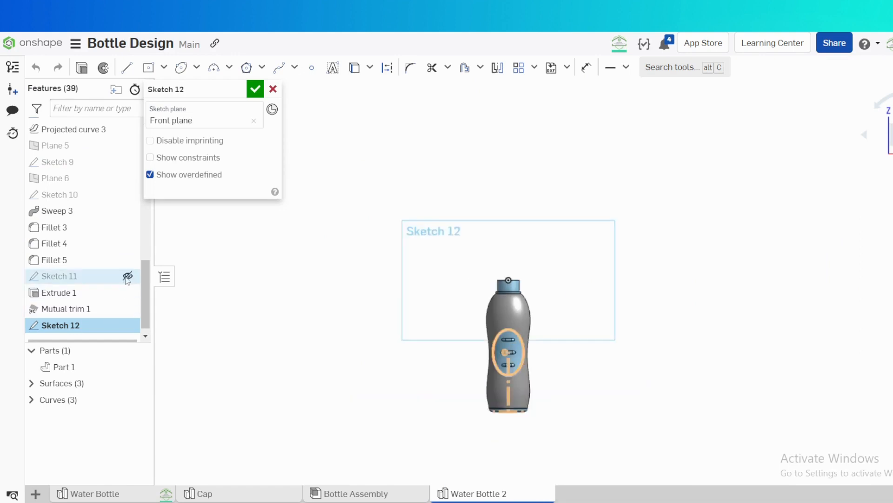
scroll(526, 424, "up", 4)
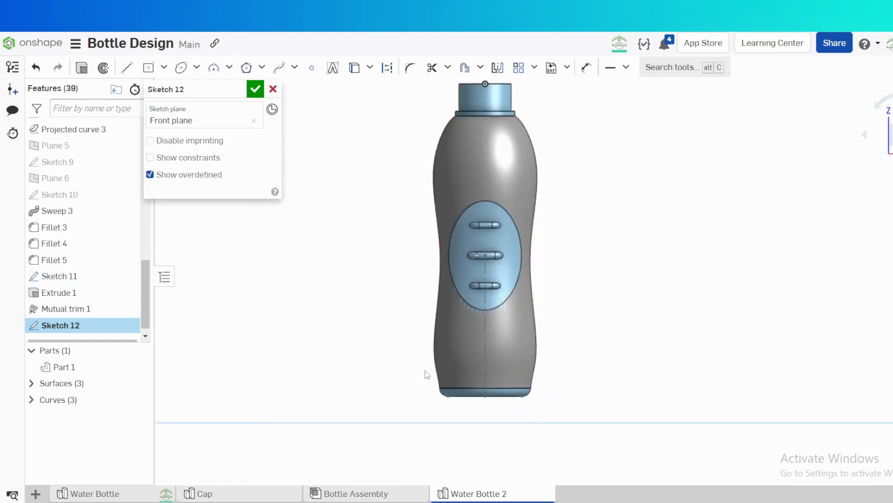
- Draw three connected lines across the lower bottle: a descending line about 53 mm long, a horizontal line, and an ascending line
left_click(448, 352)
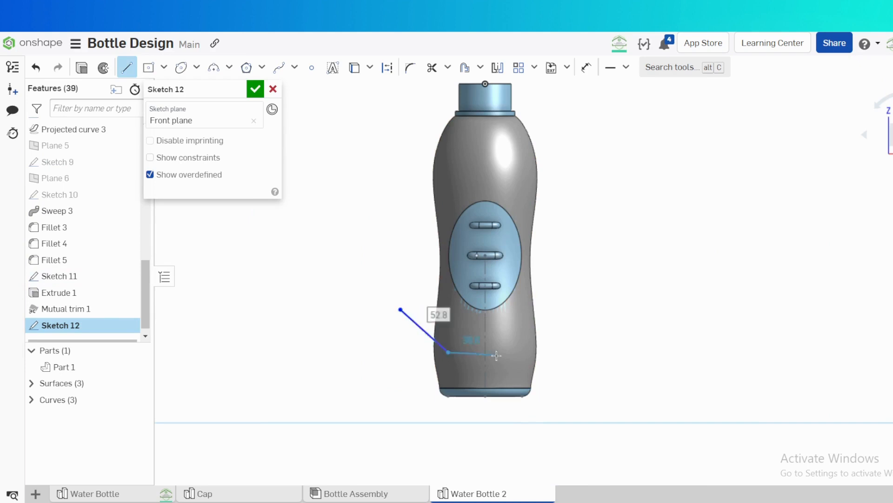
left_click(502, 352)
left_click(596, 313)
key("Escape")
- Make the two slanted lines symmetric about the vertical construction line of Sketch 11 and equal in length
key("s")
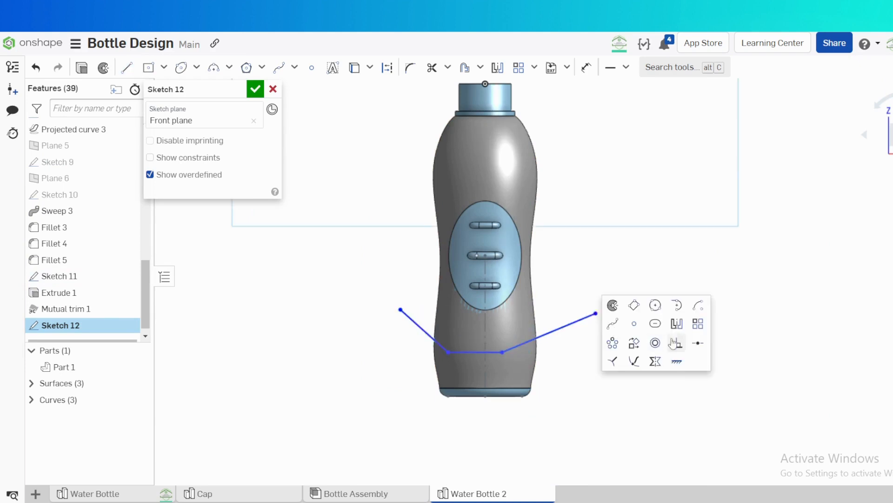
left_click(655, 361)
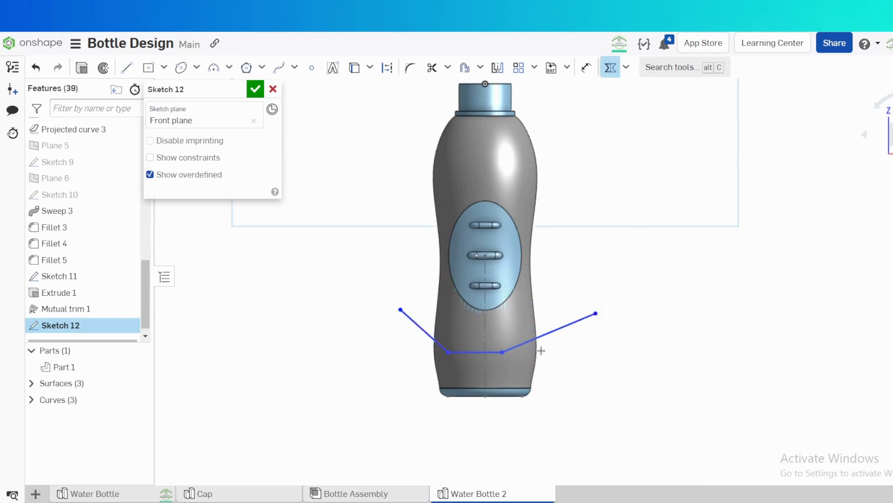
left_click(484, 343)
left_click(425, 332)
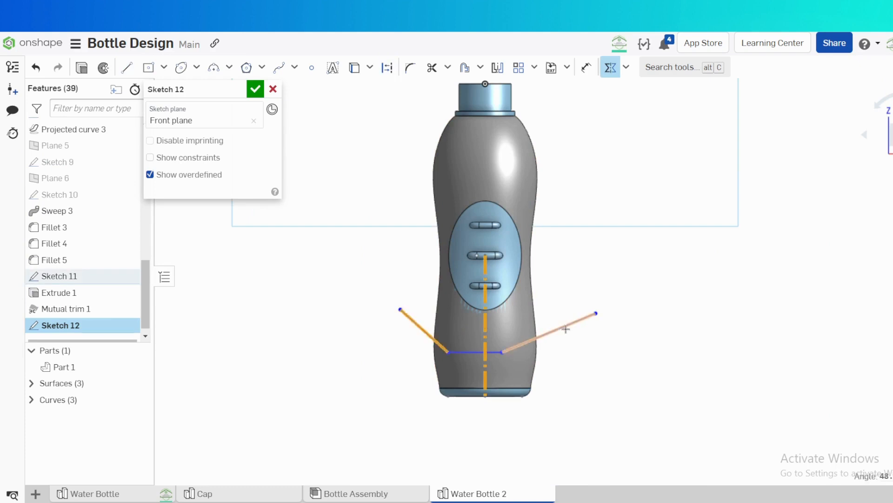
left_click(566, 329)
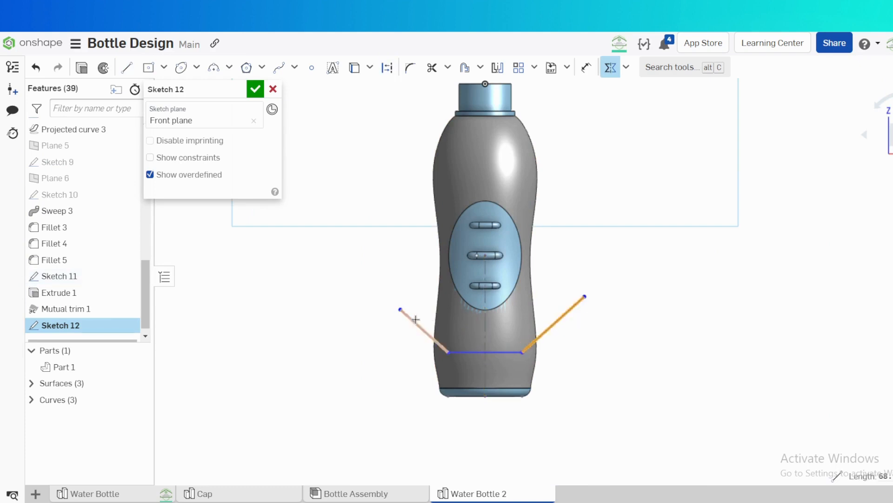
key("e")
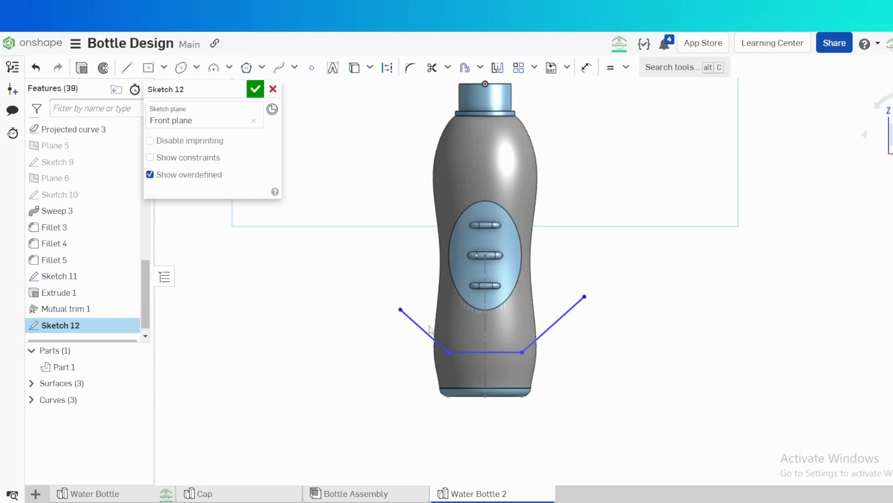
left_click(564, 327)
- Dimension the left slanted line's length to 60 mm
key("d")
left_click(404, 335)
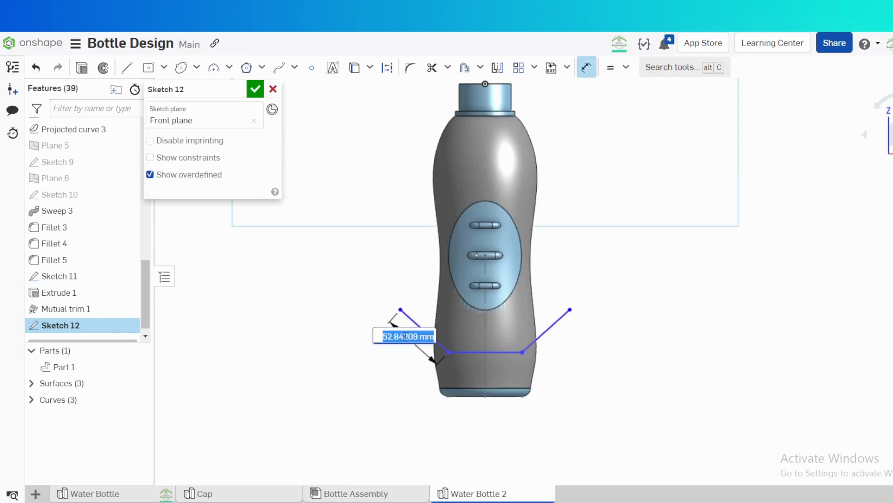
type("60")
key("Return")
scroll(493, 327, "up", 3)
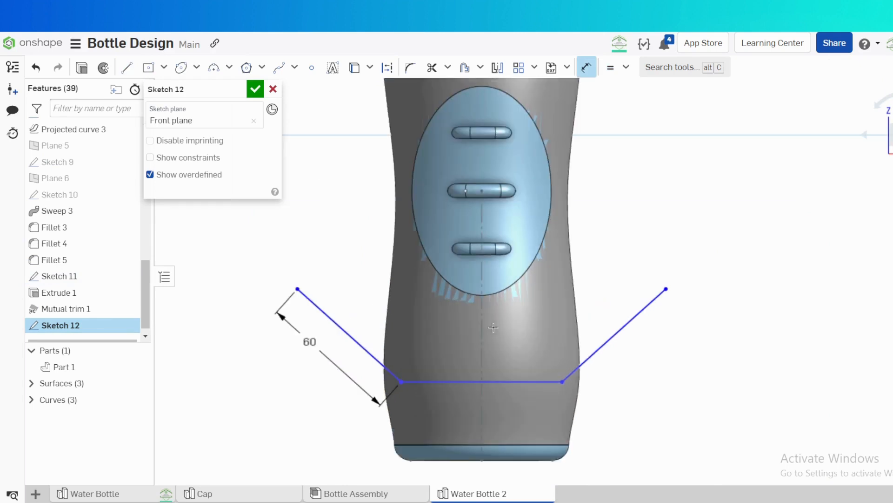
- Set the vertical distance between the horizontal line and the bottle's bottom edge to 30 mm
scroll(637, 358, "down", 3)
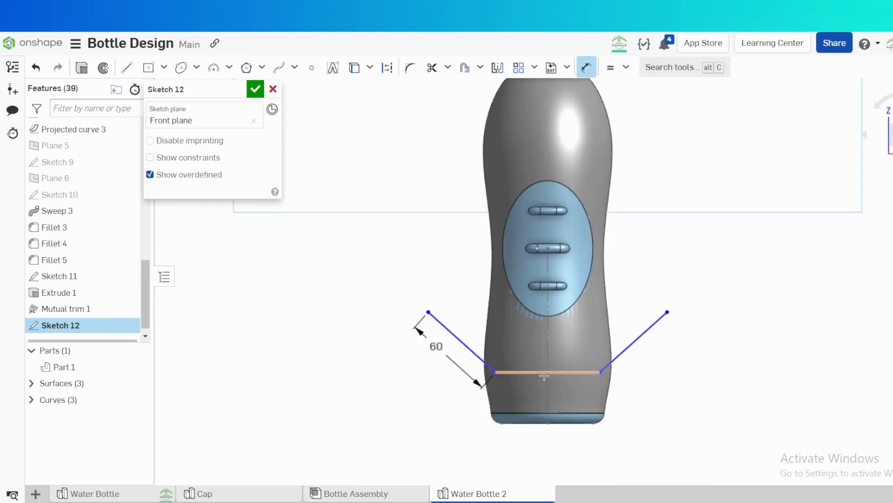
left_click(539, 421)
left_click(666, 401)
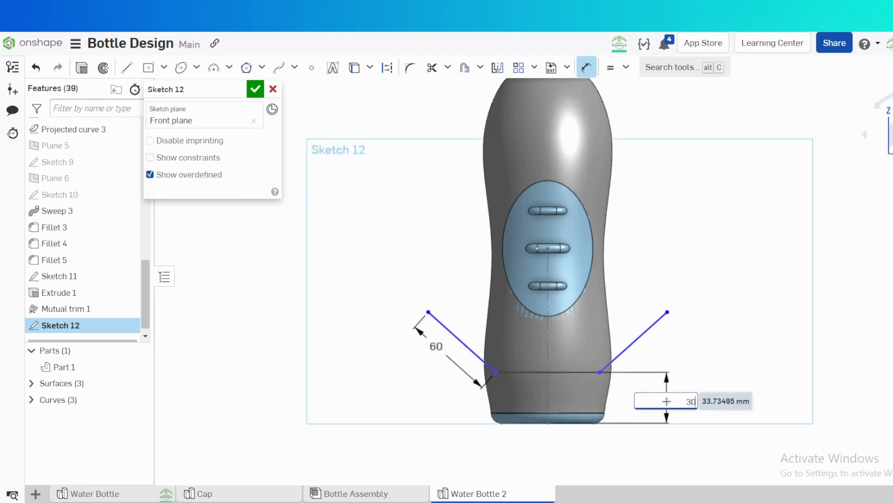
type("30")
key("Return")
- Dimension the angle between the left slanted line and the horizontal line in Sketch 12 as 130 degrees
scroll(470, 357, "up", 2)
left_click(469, 356)
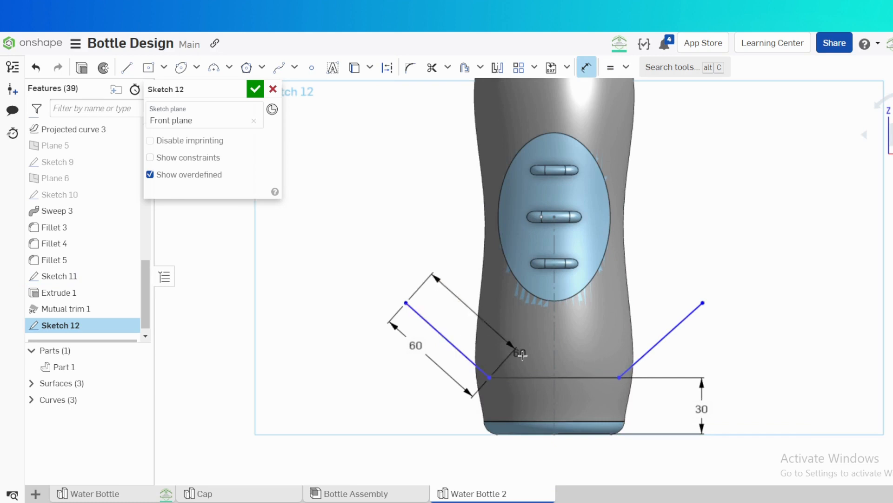
left_click(518, 376)
left_click(511, 342)
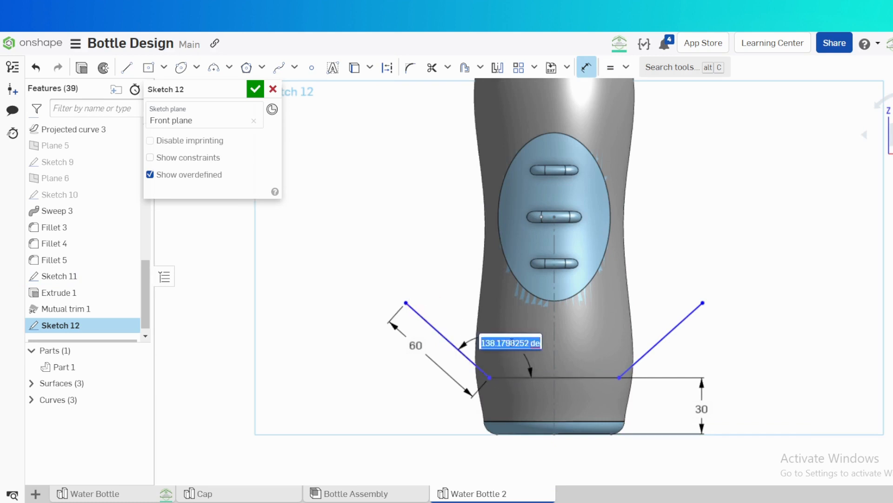
type("130")
key("Return")
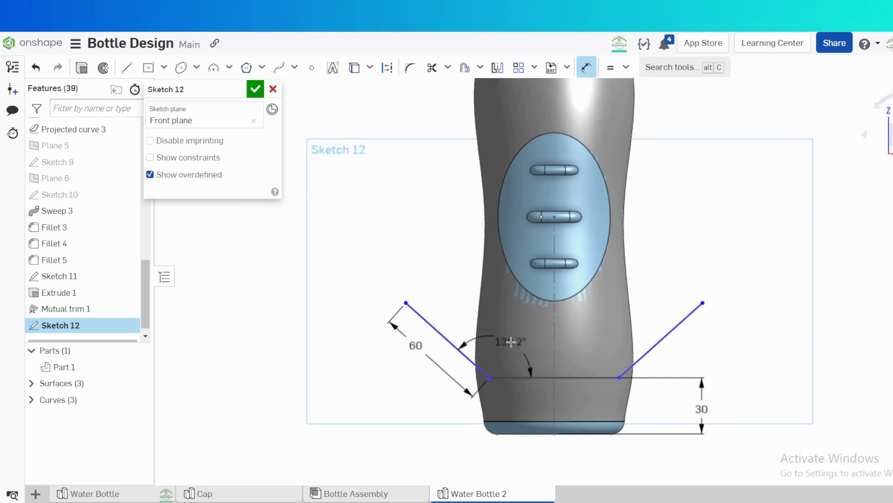
- Dimension the horizontal line of the lower-body profile to a length of 40 mm
scroll(514, 345, "down", 3)
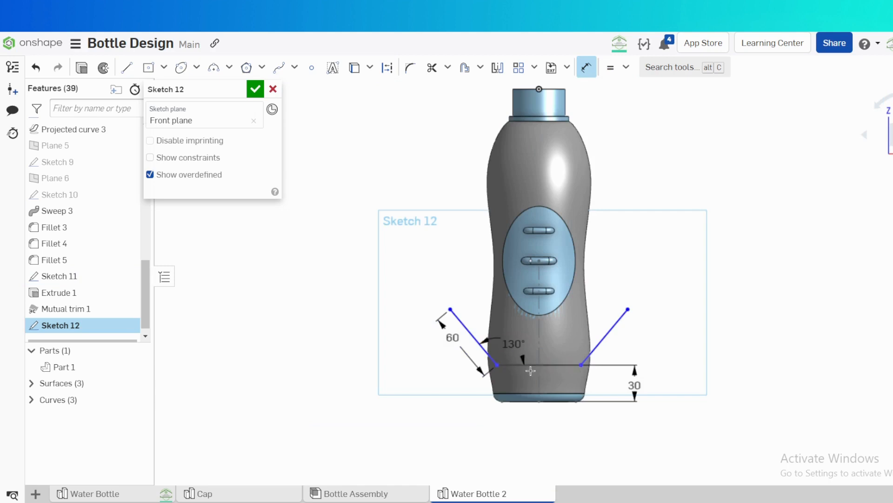
double_click(527, 376)
type("40")
key("Return")
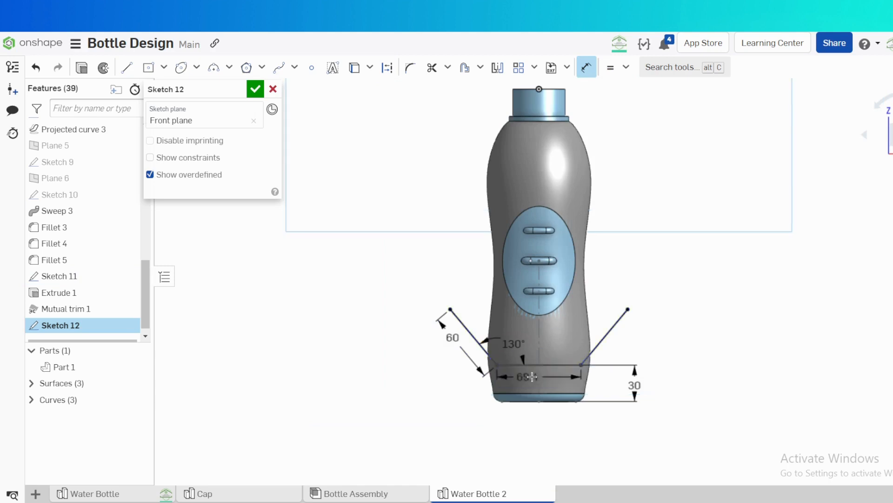
right_click_drag(546, 379, 587, 380)
key("shift+e")
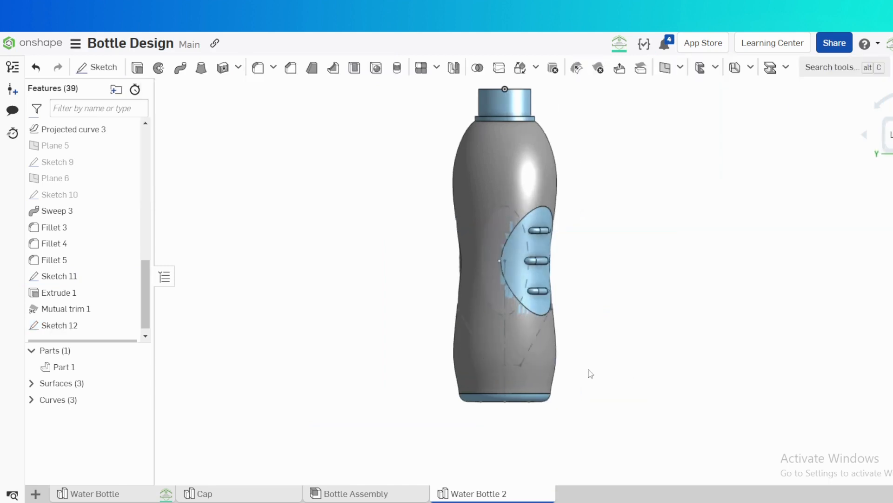
left_click(272, 89)
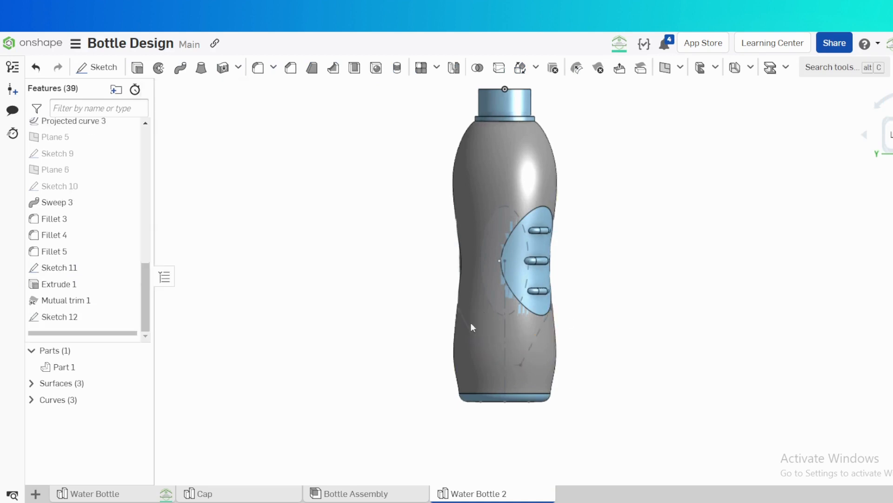
- Reopen Sketch 12 and fillet both corners between the slanted lines and the horizontal line with a 20 mm radius
right_click(86, 317)
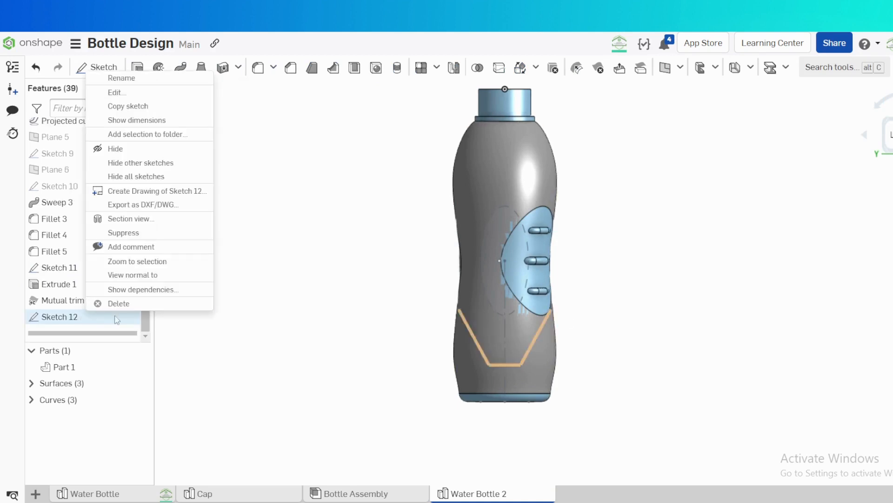
left_click(114, 92)
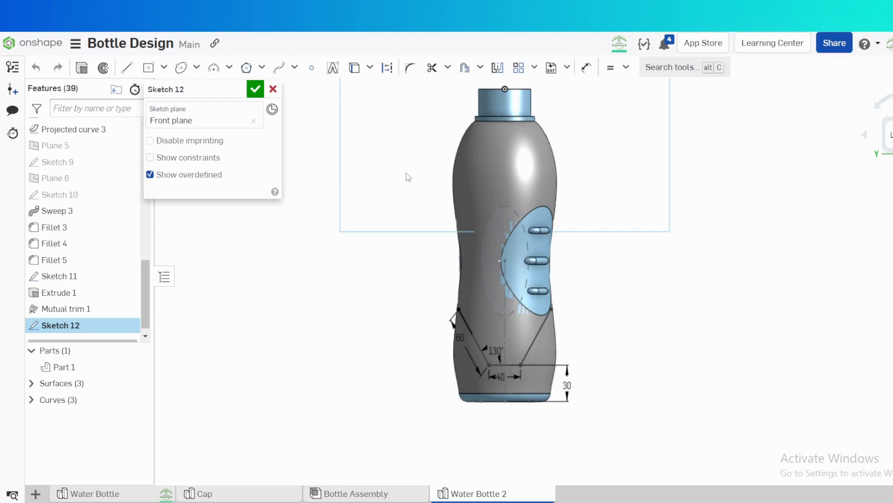
scroll(532, 283, "up", 10)
key("f")
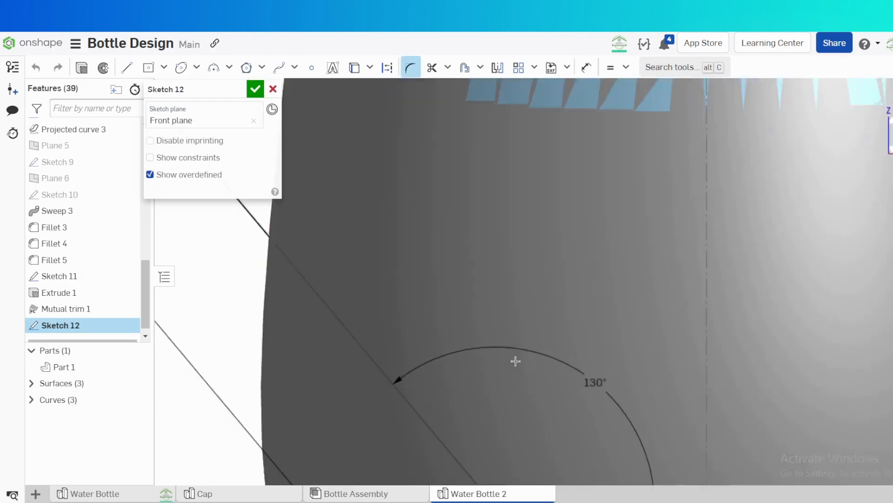
scroll(516, 361, "down", 5)
left_click(501, 456)
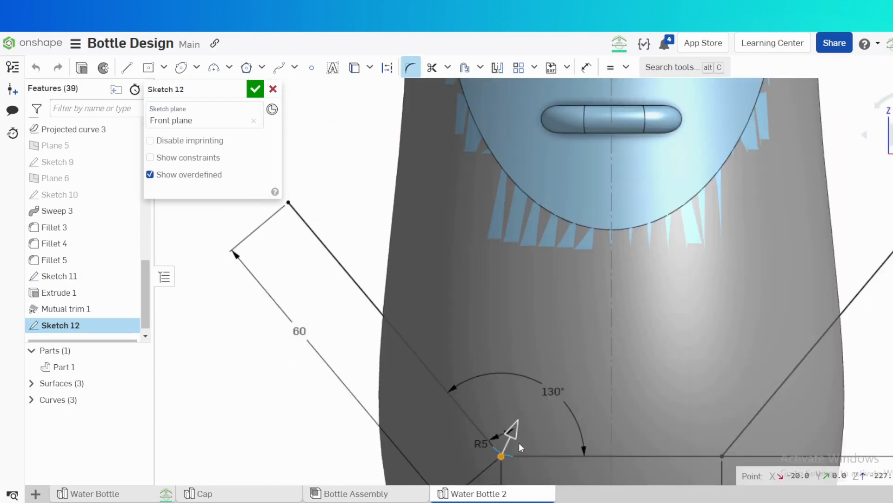
left_click(519, 443)
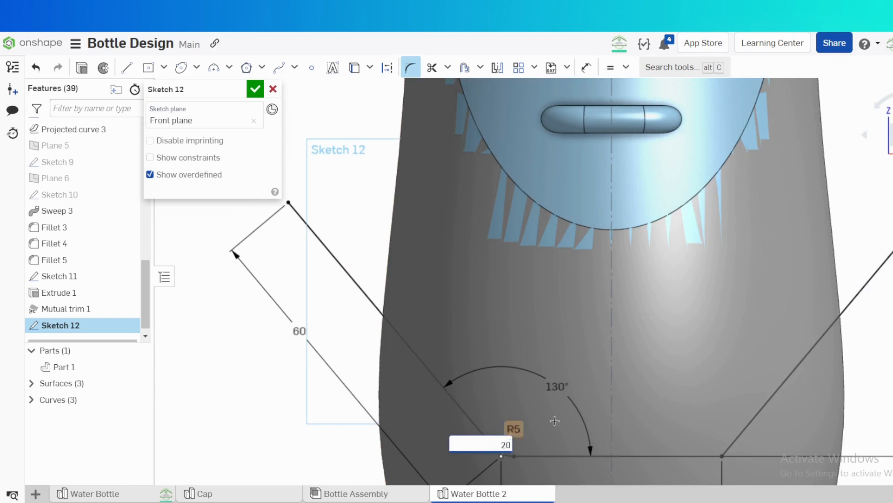
type("20")
key("Return")
left_click(704, 396)
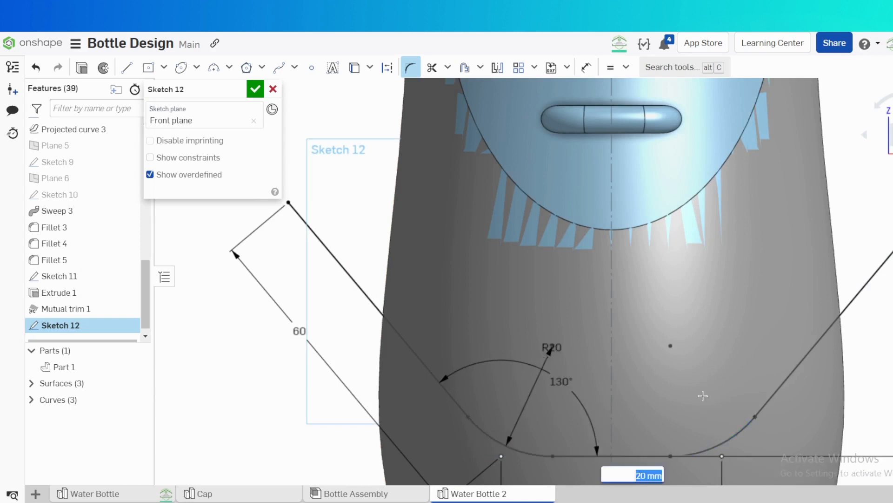
key("Return")
- Extrude the Sketch 12 profile as a new symmetric surface through the bottle, about 172 mm deep
scroll(604, 353, "down", 5)
key("shift+e")
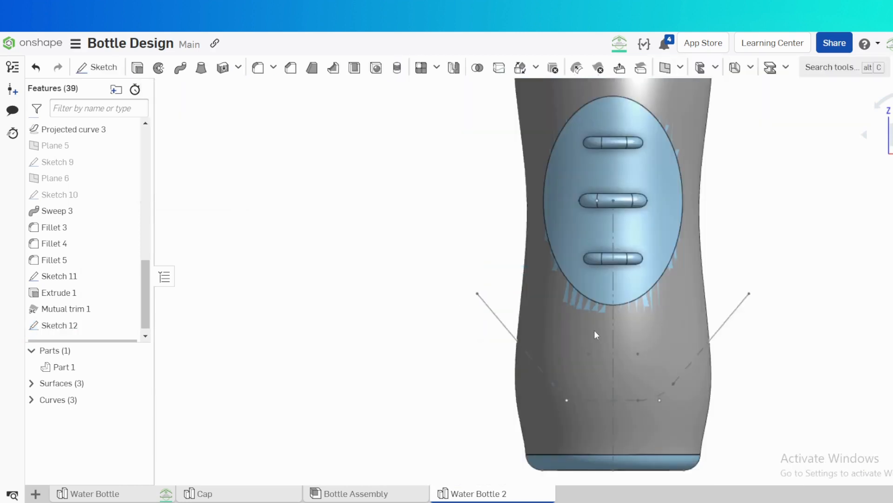
right_click_drag(376, 198, 430, 208)
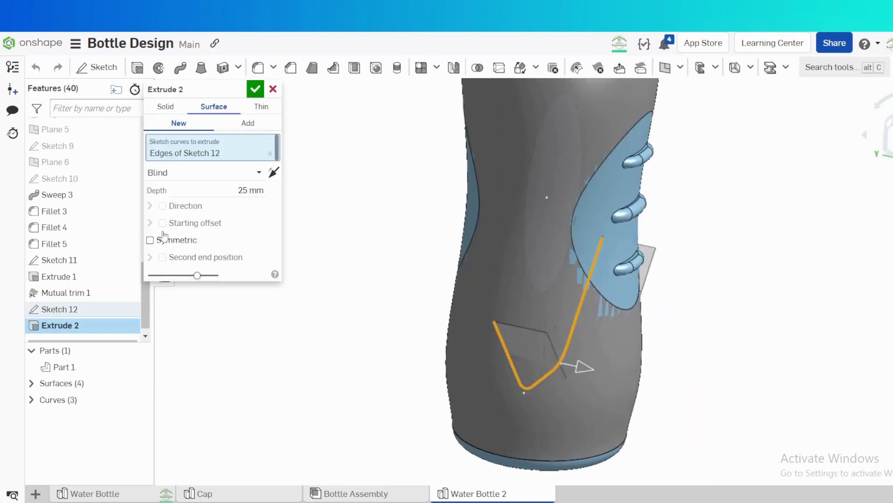
left_click(150, 240)
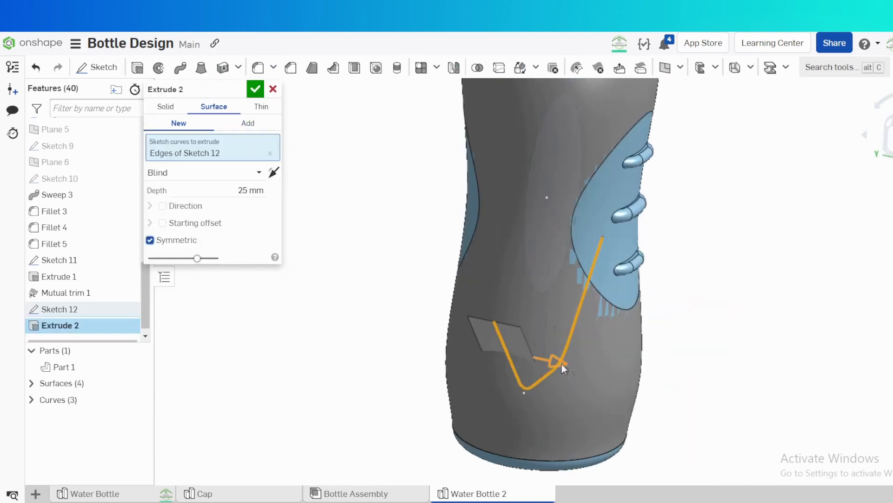
left_click_drag(561, 363, 758, 396)
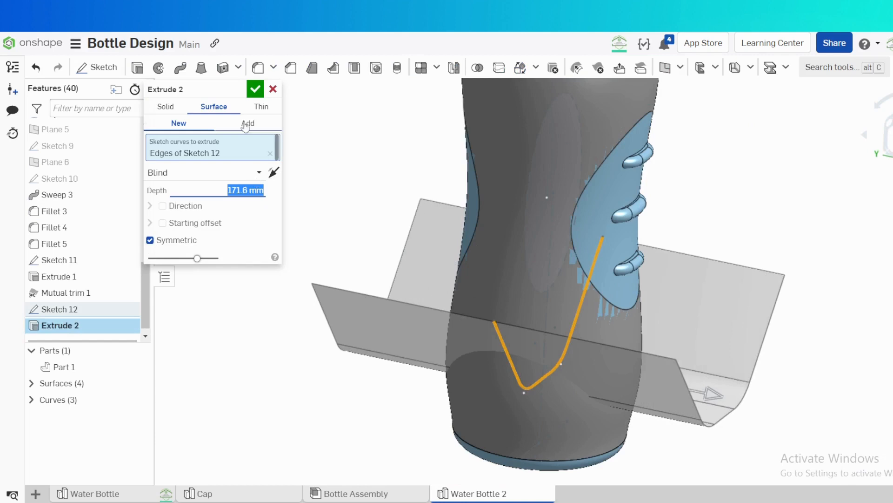
left_click(255, 88)
- Mutually trim the outer bottle surface with the extruded lower-body surface, flipping the trim side of the extruded surface
right_click_drag(443, 168, 421, 166)
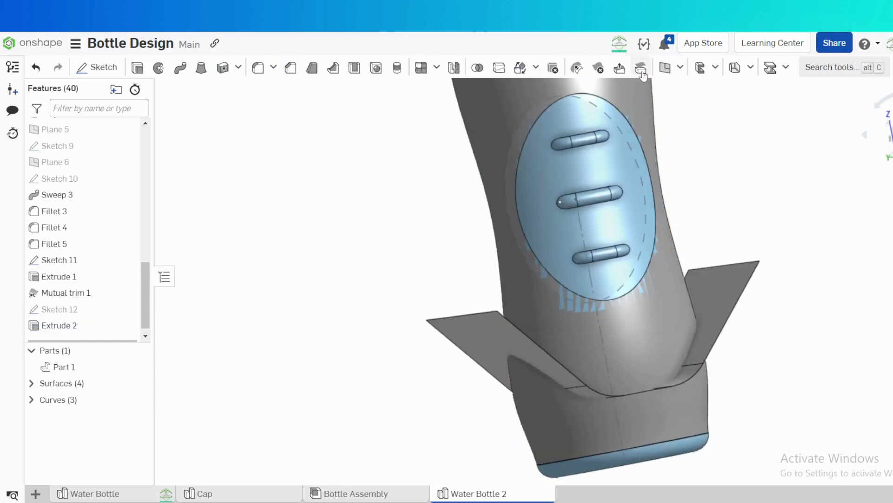
left_click(701, 67)
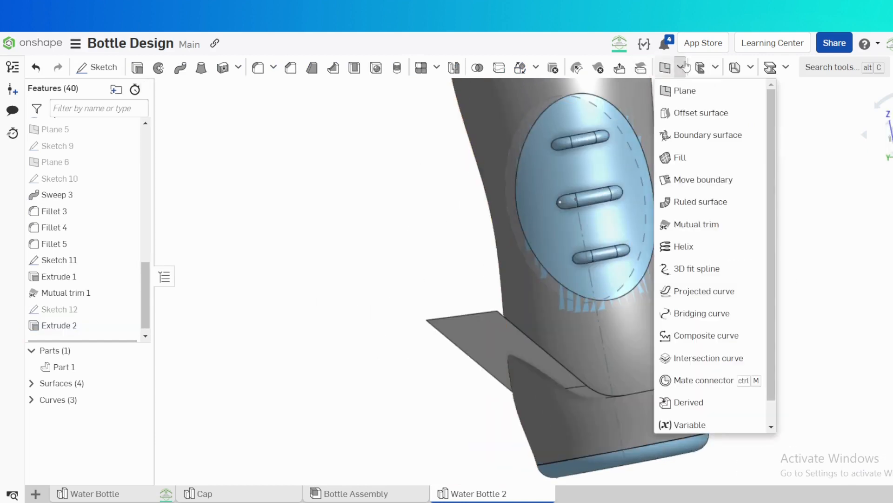
left_click(689, 224)
left_click(724, 302)
left_click(726, 301)
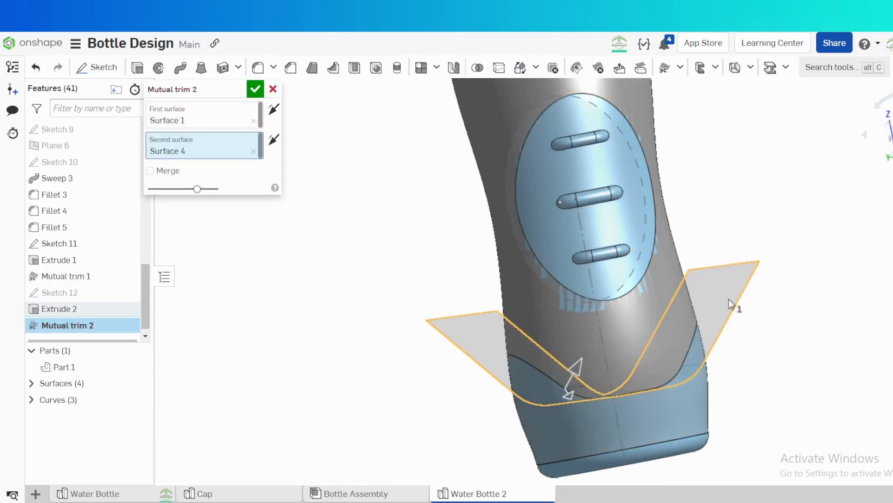
mouse_move(702, 303)
right_mouse_down()
mouse_move(695, 278)
mouse_move(710, 309)
right_mouse_up()
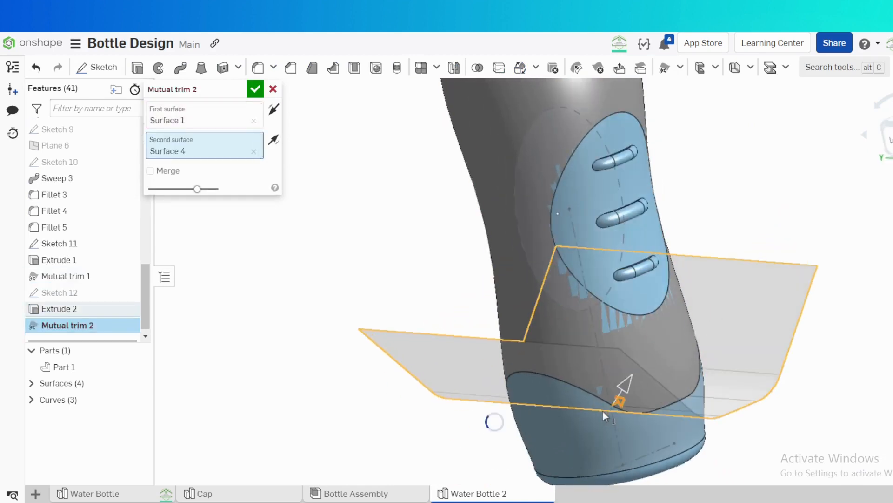
left_click(255, 89)
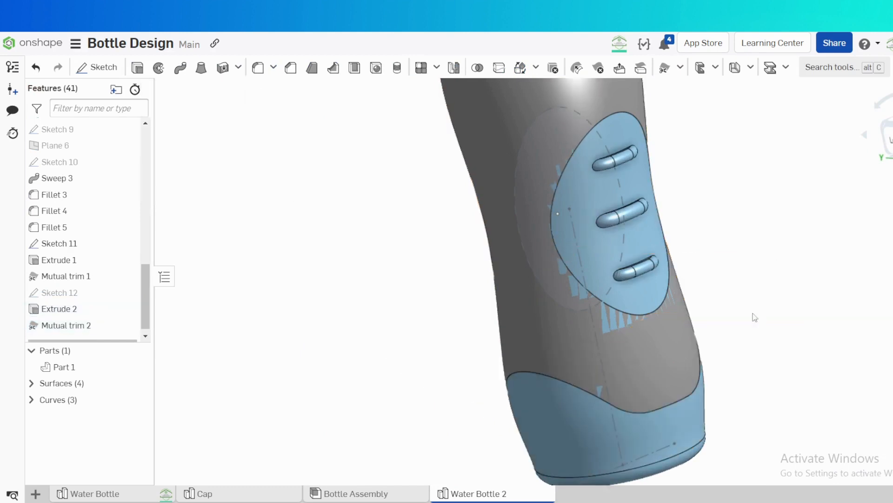
- Hide all sketches so only the bottle geometry is displayed
right_click_drag(754, 317, 744, 299)
scroll(735, 227, "down", 5)
right_click_drag(735, 227, 757, 248)
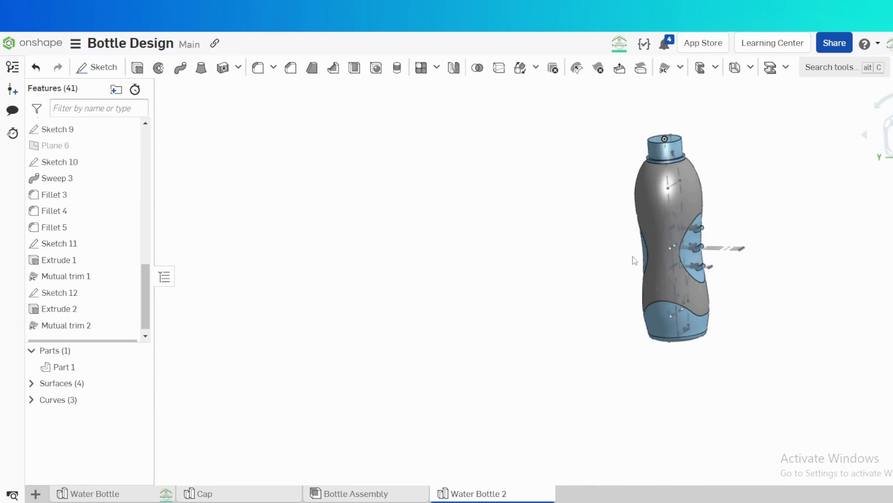
key("shift+h")
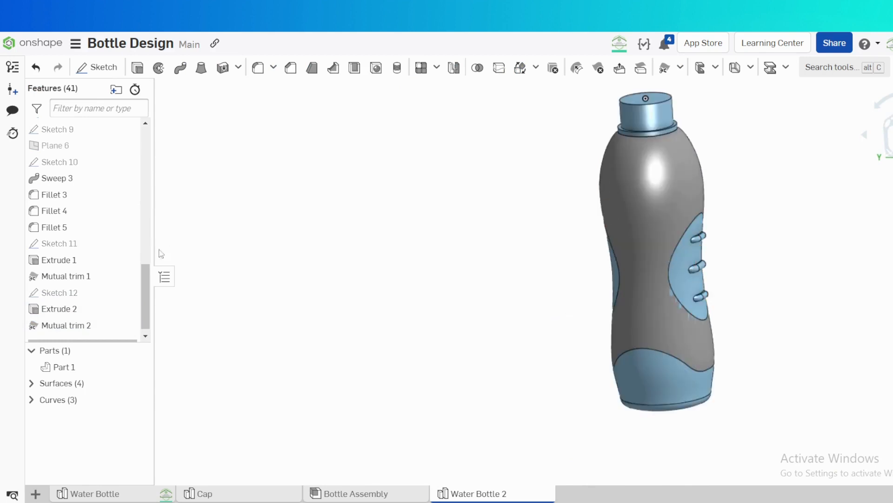
left_click_drag(147, 282, 146, 316)
right_click_drag(500, 262, 526, 254)
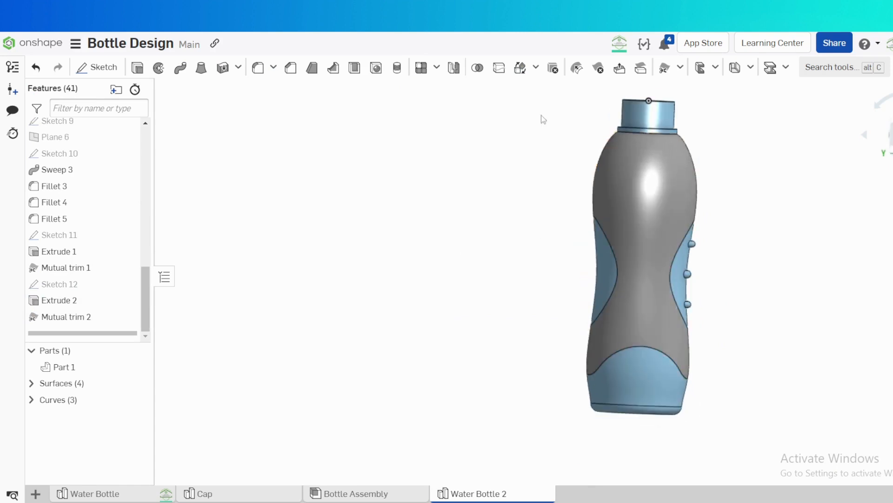
- Split Part 1 with the Front plane, keeping both sides
left_click(499, 68)
scroll(112, 205, "up", 10)
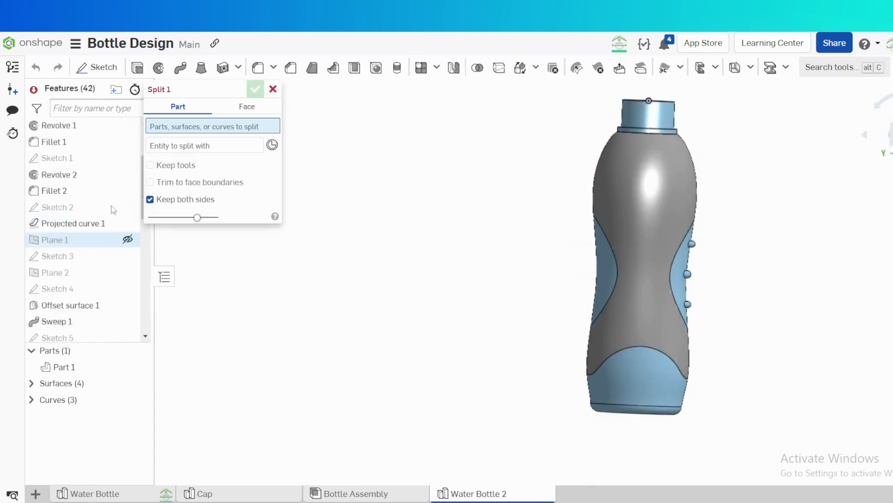
scroll(484, 227, "down", 3)
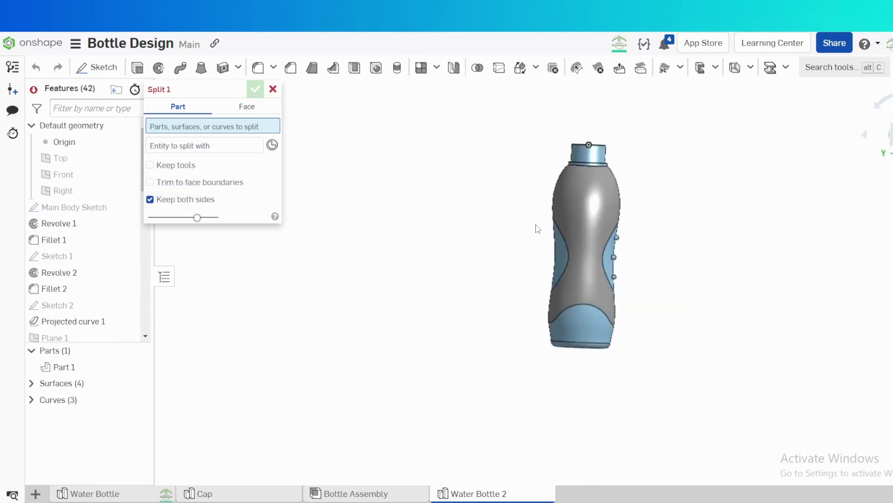
right_click_drag(536, 226, 529, 229)
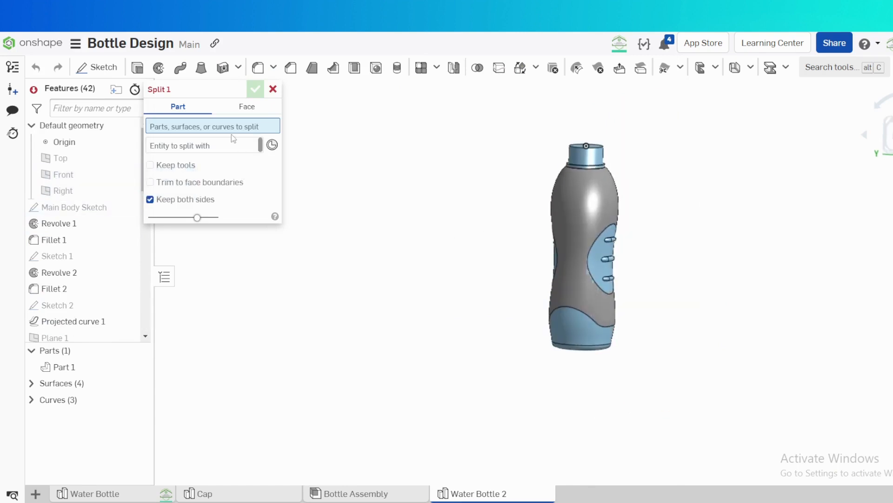
left_click(577, 219)
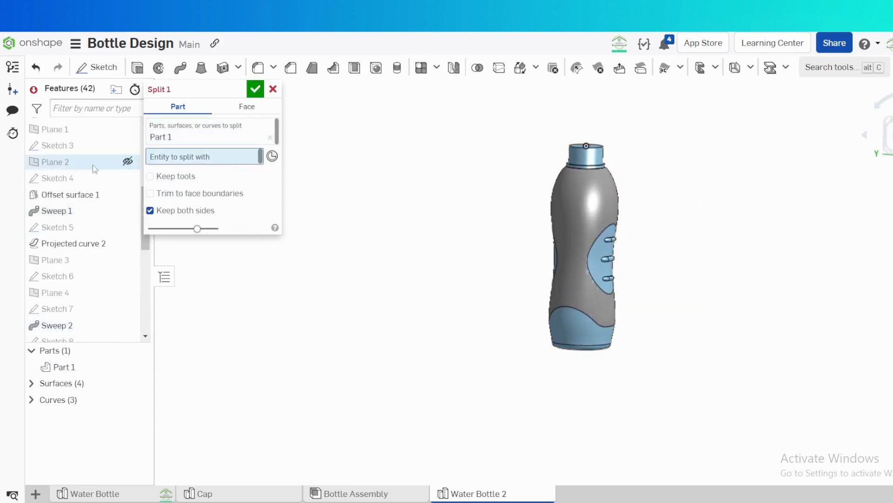
scroll(59, 199, "up", 5)
left_click(63, 177)
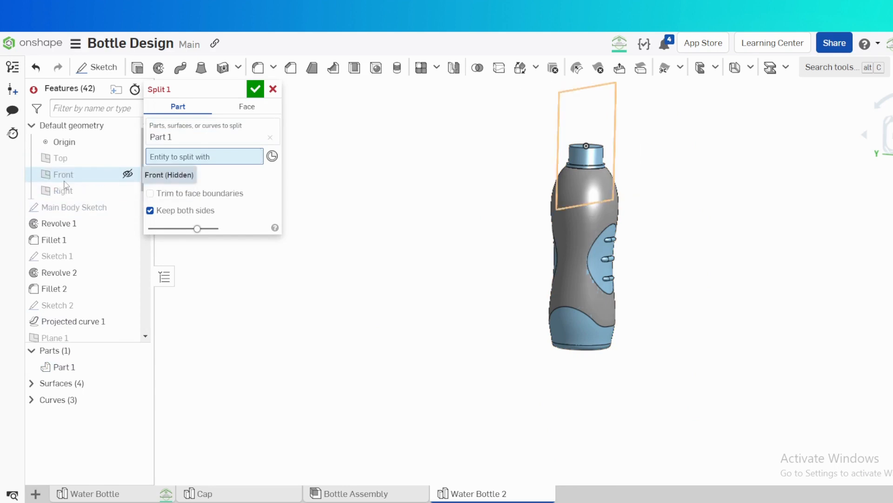
left_click(252, 90)
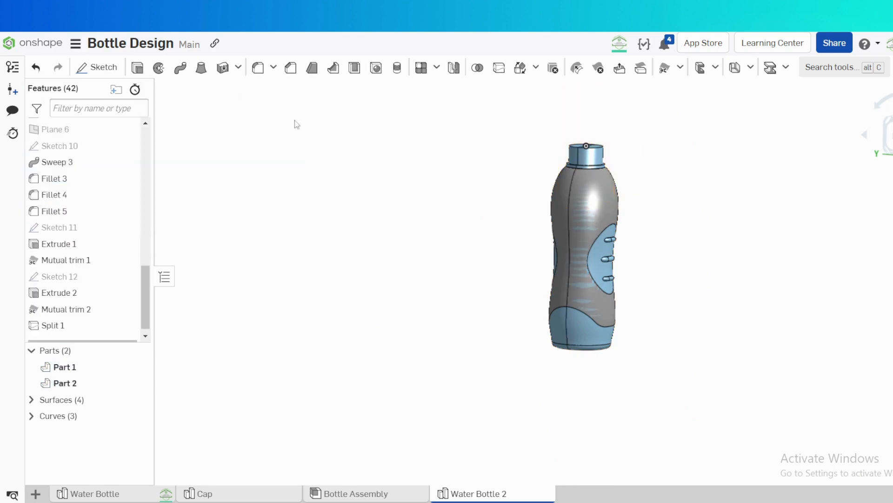
- Delete Part 2, the half of the bottle body opposite the grip ridges
right_click_drag(573, 205, 542, 317)
right_click(541, 321)
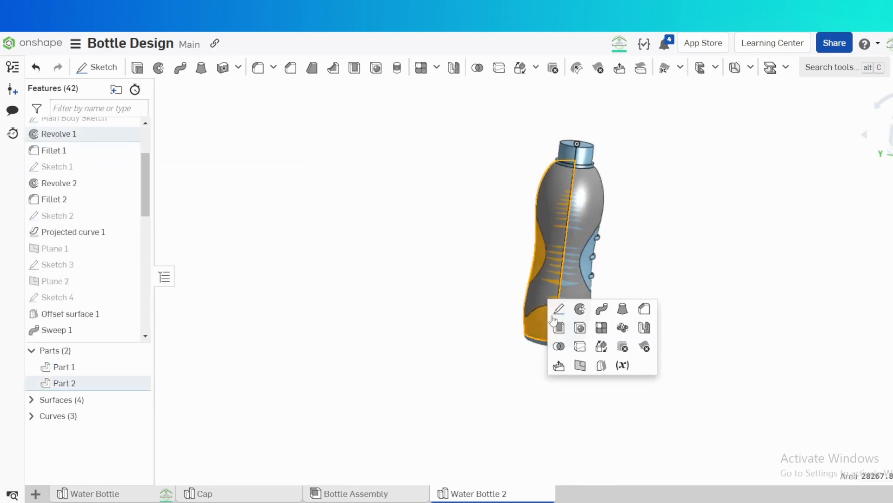
left_click(625, 347)
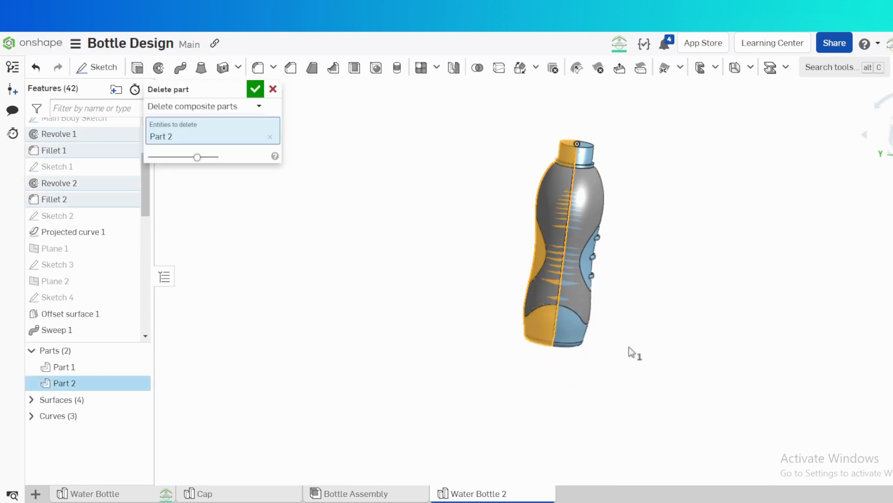
left_click(256, 90)
- Mirror Part 1 about the Front plane to complete the ridged bottle body
key("s")
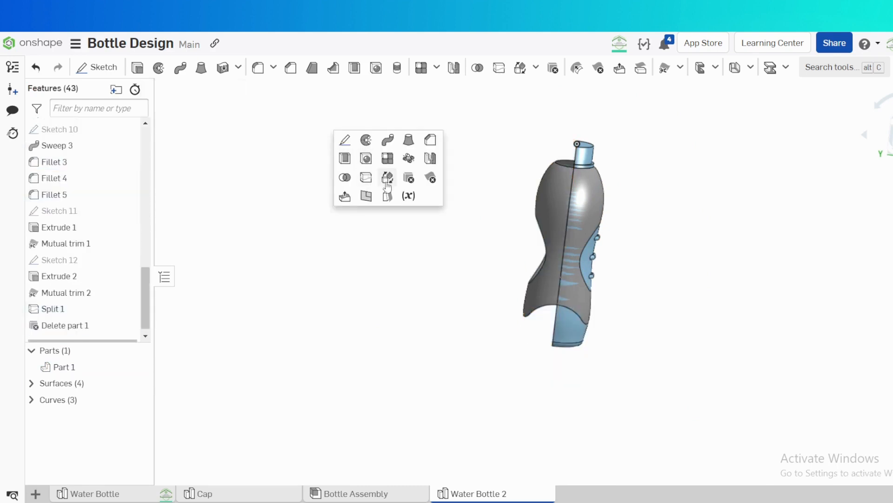
left_click(430, 160)
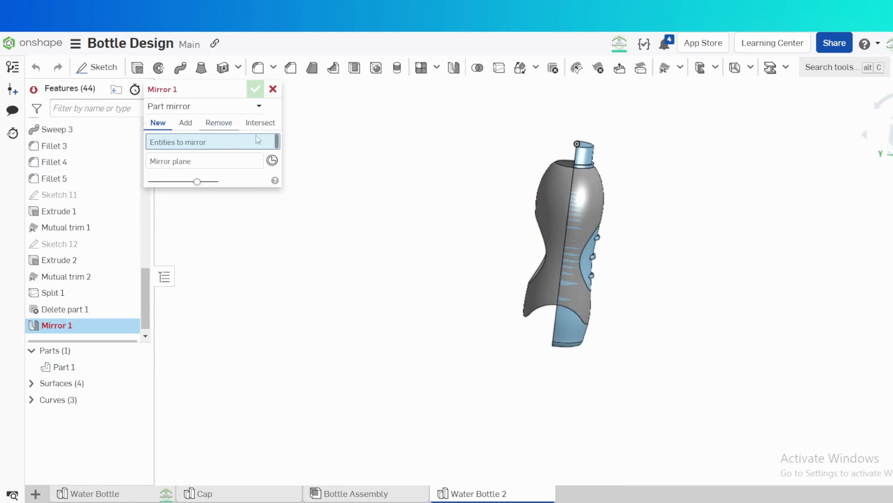
left_click(587, 155)
left_click(191, 173)
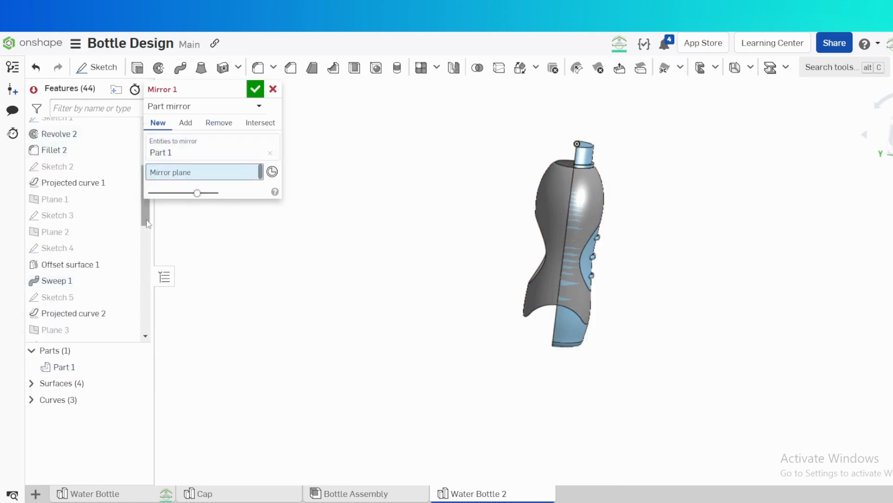
scroll(148, 224, "up", 5)
left_click(107, 174)
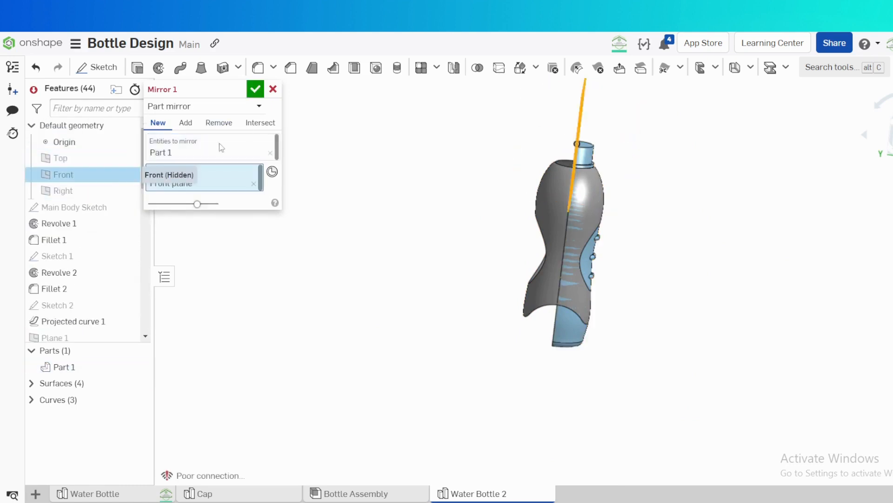
left_click(255, 89)
- Thicken the grey outer bottle surface by 1.25 mm in both directions, using Add to join it to the bottle body
scroll(574, 360, "up", 5)
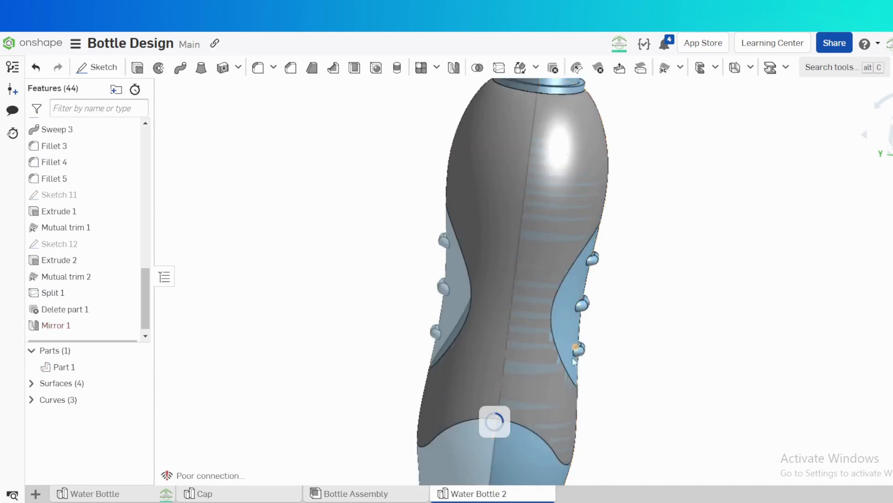
right_click_drag(574, 361, 423, 261)
scroll(453, 254, "down", 5)
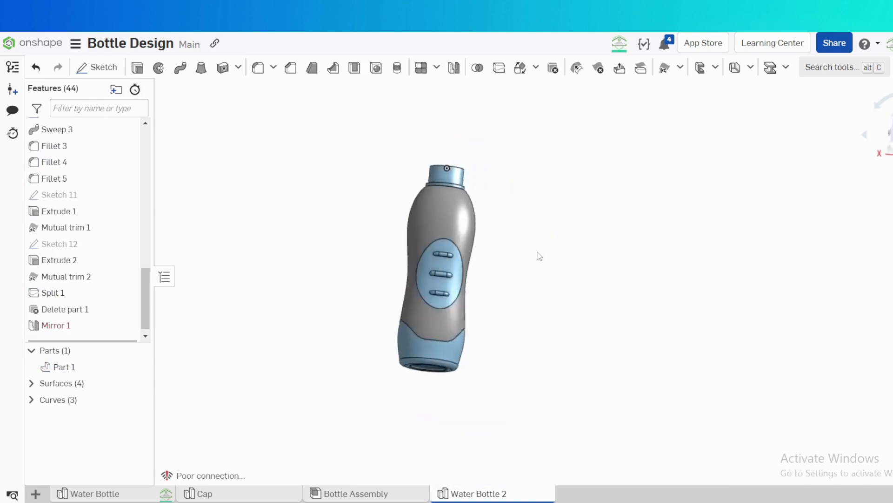
right_click_drag(539, 256, 614, 154)
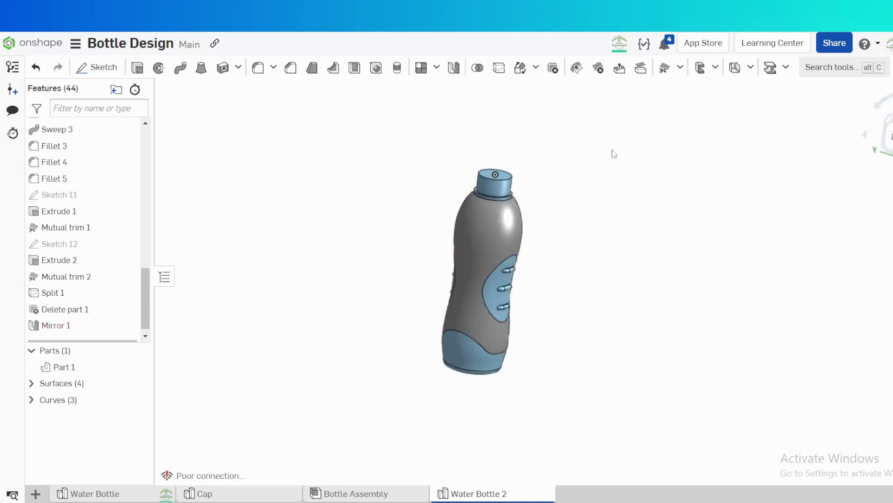
left_click(238, 71)
left_click(259, 91)
left_click(489, 234)
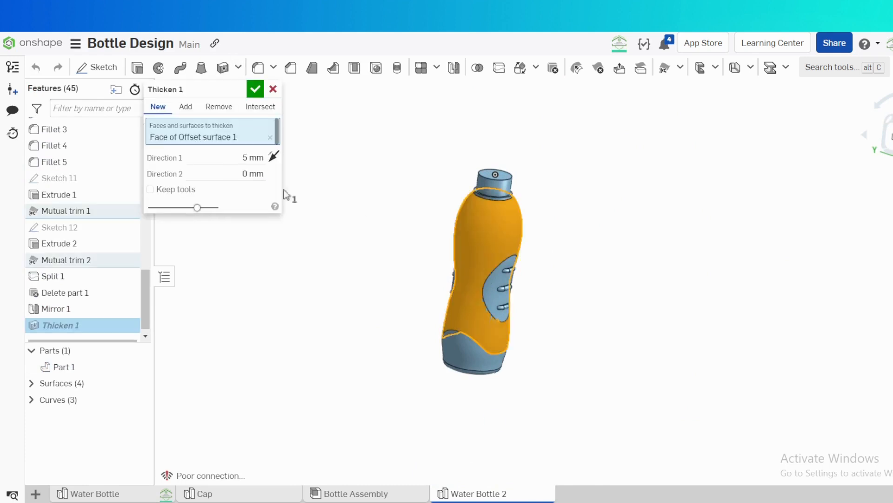
left_click(246, 162)
left_click(244, 148)
type("2")
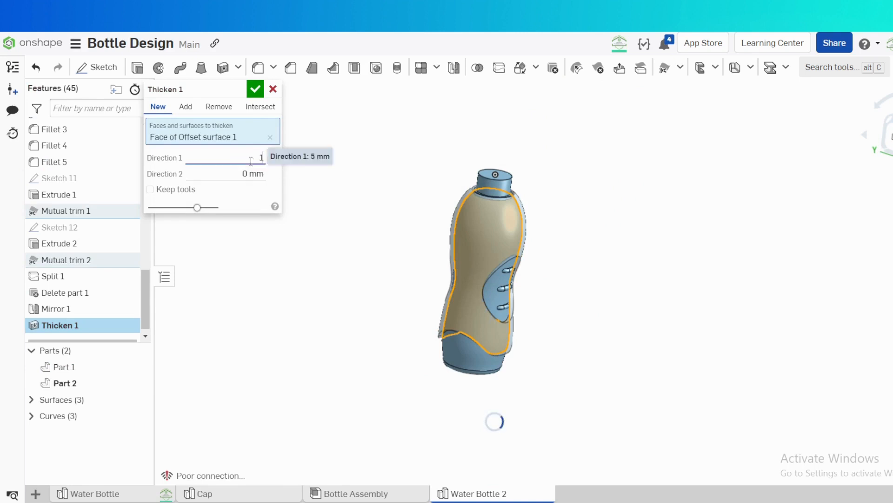
type(".251")
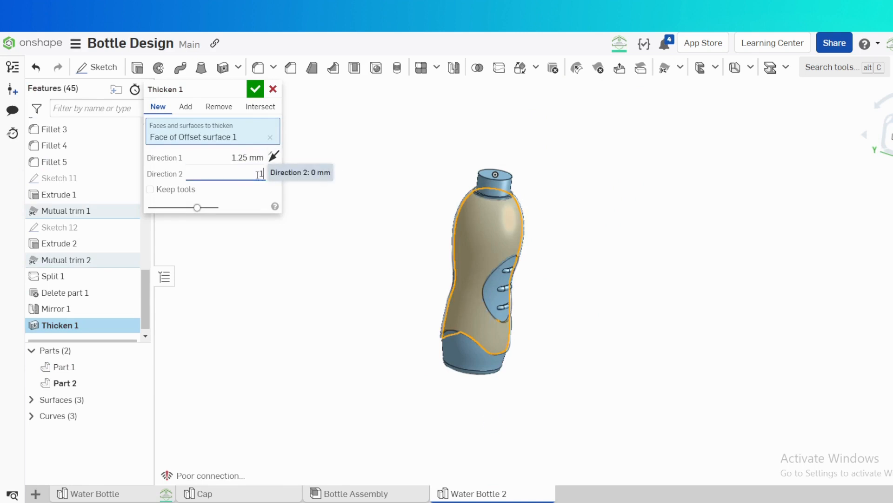
type(".25")
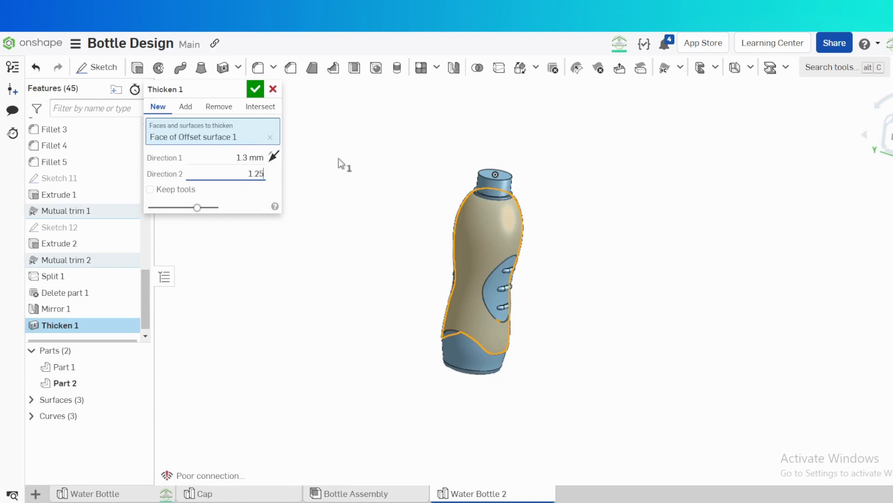
key("Return")
left_click(196, 113)
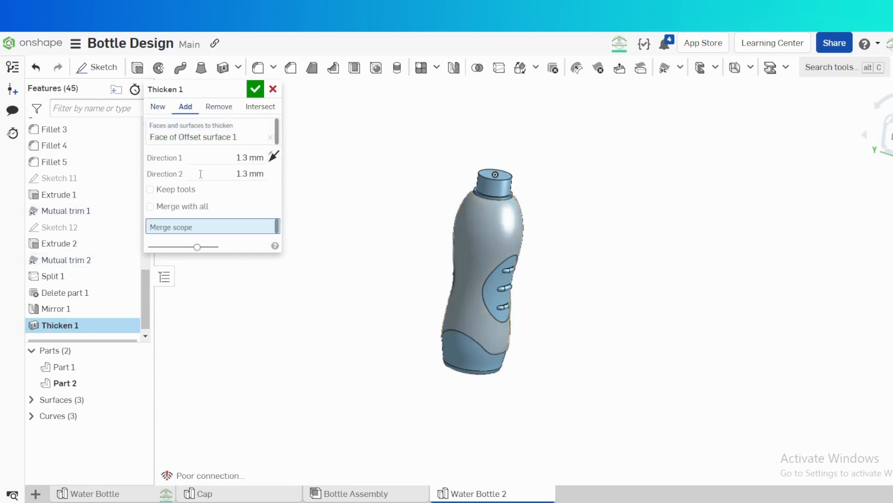
left_click(256, 89)
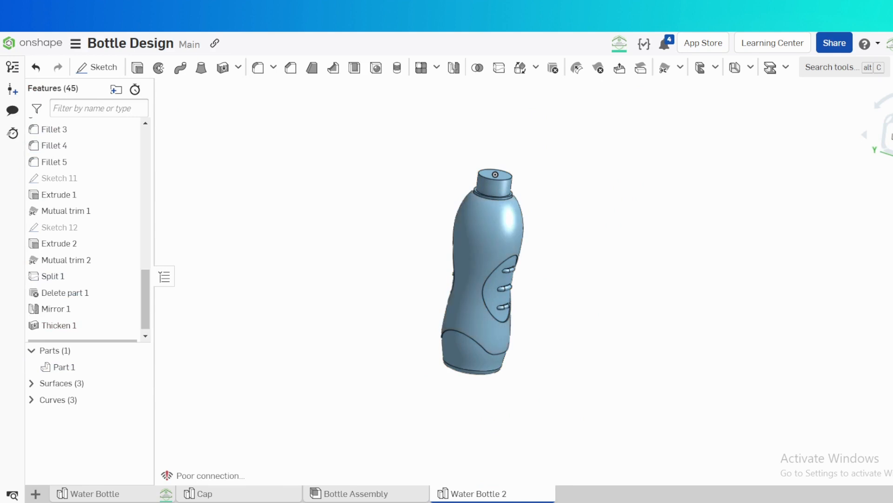
- Roll the feature history back to just after Mutual trim 2 and show Sketch 11 with the grip ellipse
right_click_drag(577, 275, 520, 260)
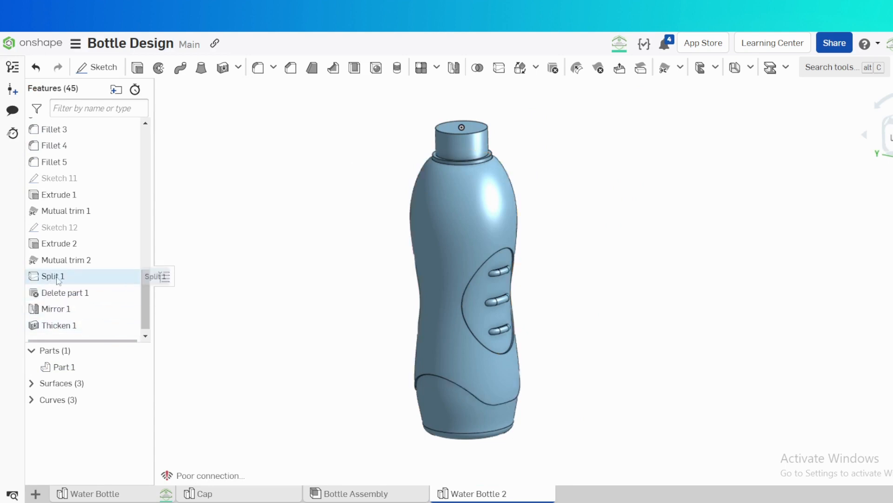
right_click(56, 262)
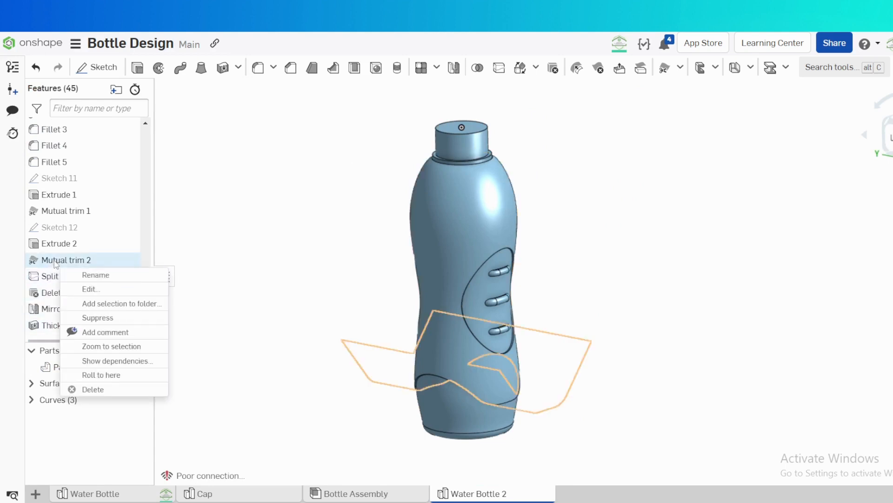
left_click(125, 374)
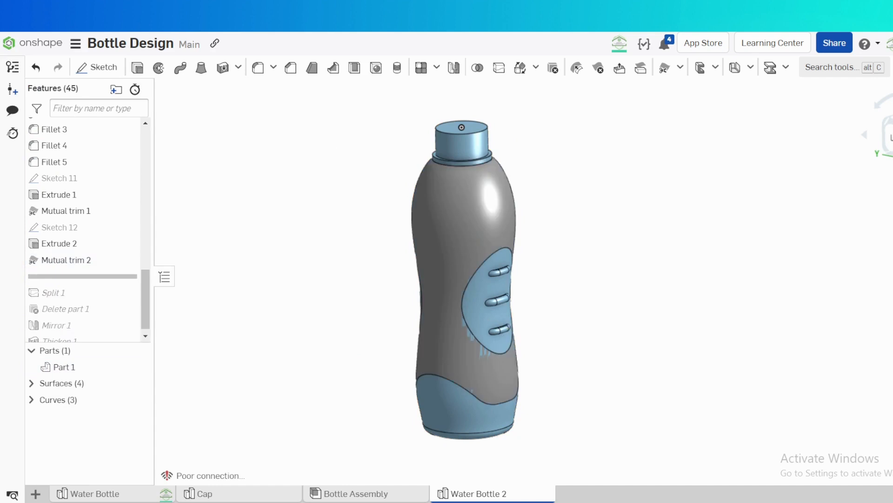
right_click_drag(675, 274, 641, 274)
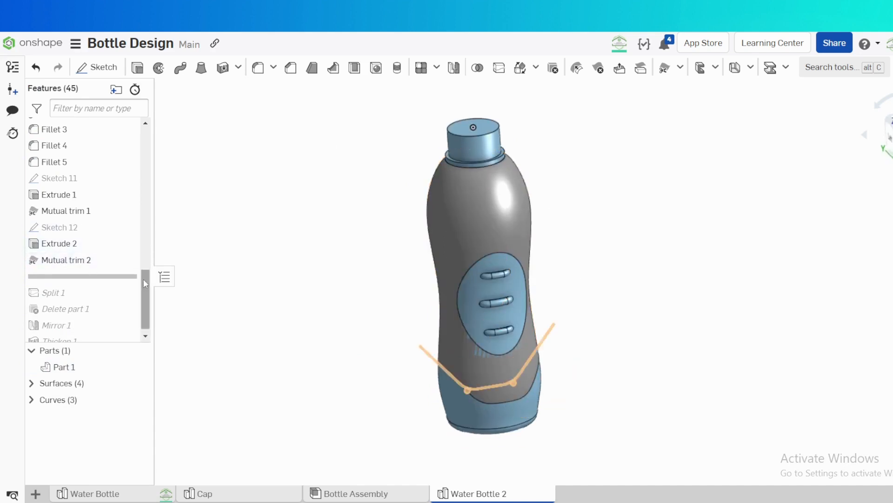
mouse_move(143, 278)
left_mouse_down()
mouse_move(151, 133)
mouse_move(174, 279)
left_mouse_up()
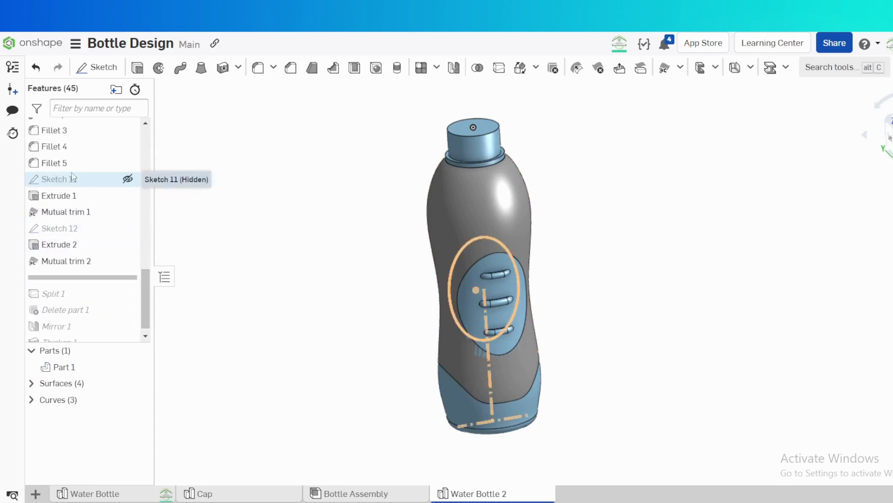
left_click(127, 179)
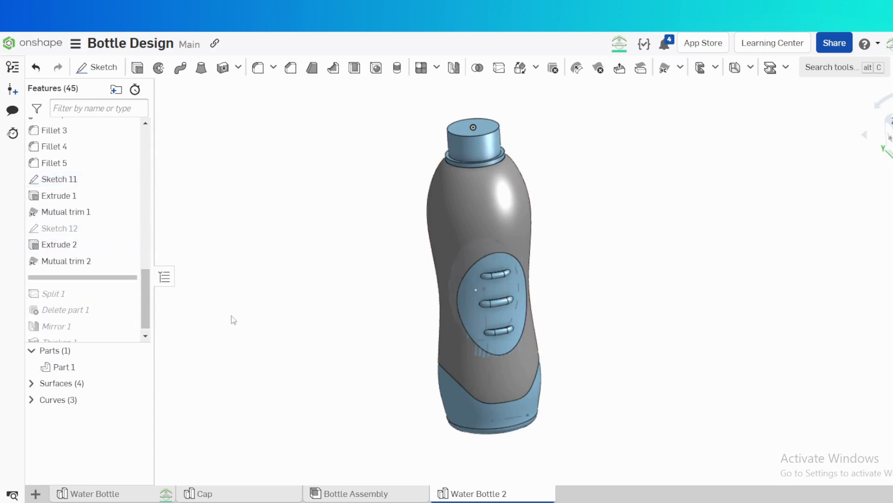
- Start a sketch on the Front plane and hide all parts and surfaces
scroll(149, 285, "up", 5)
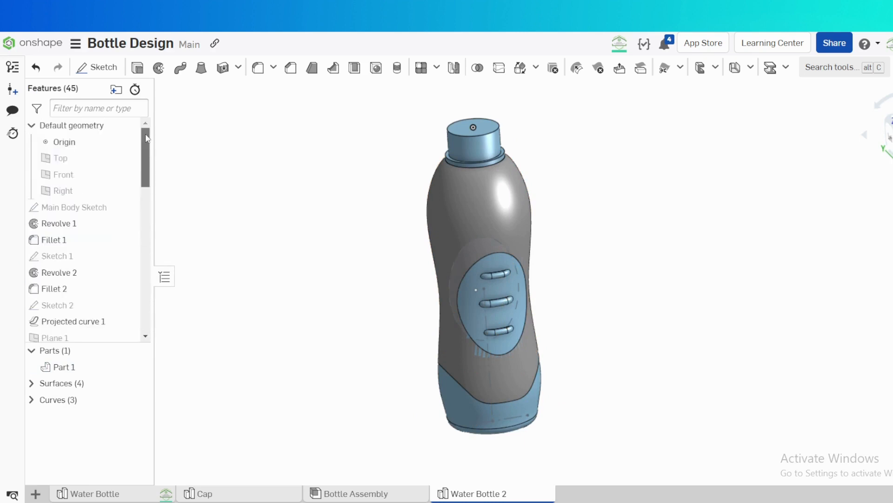
left_click(92, 175)
key("s")
left_click(101, 161)
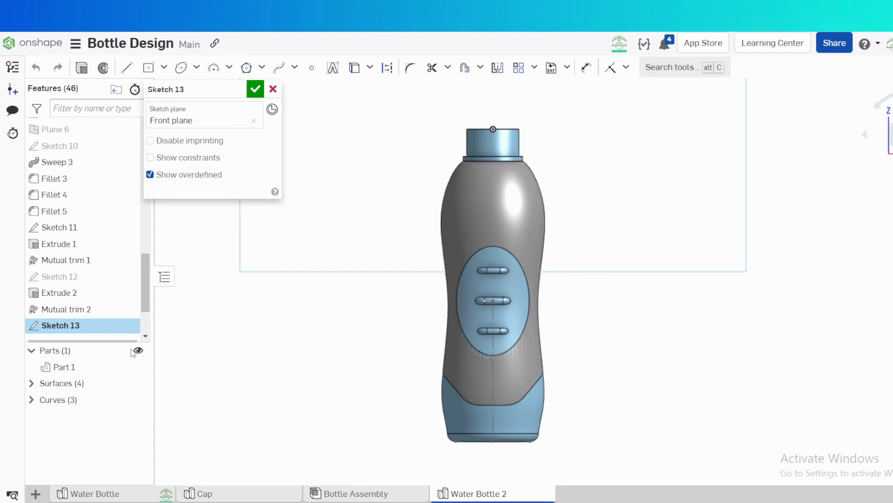
left_click(137, 350)
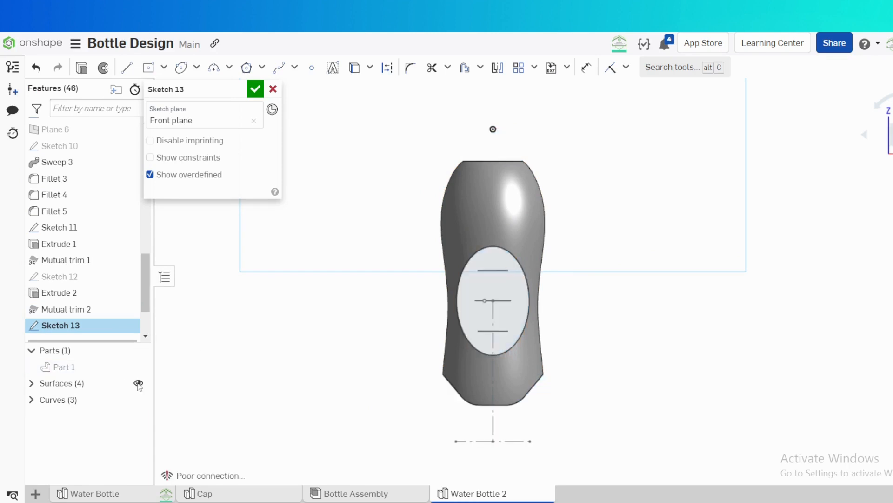
left_click(138, 384)
- Offset the grip ellipse of Sketch 11 outward by 24 mm
left_click(493, 248)
key("o")
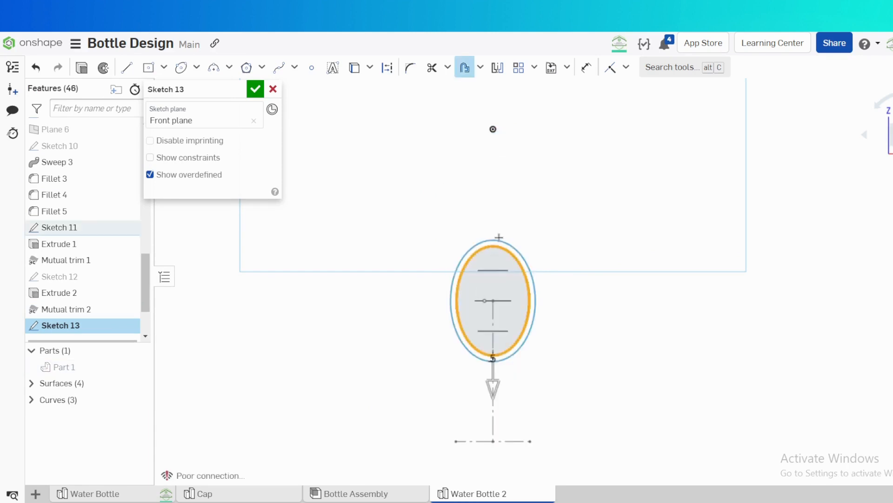
left_click(586, 192)
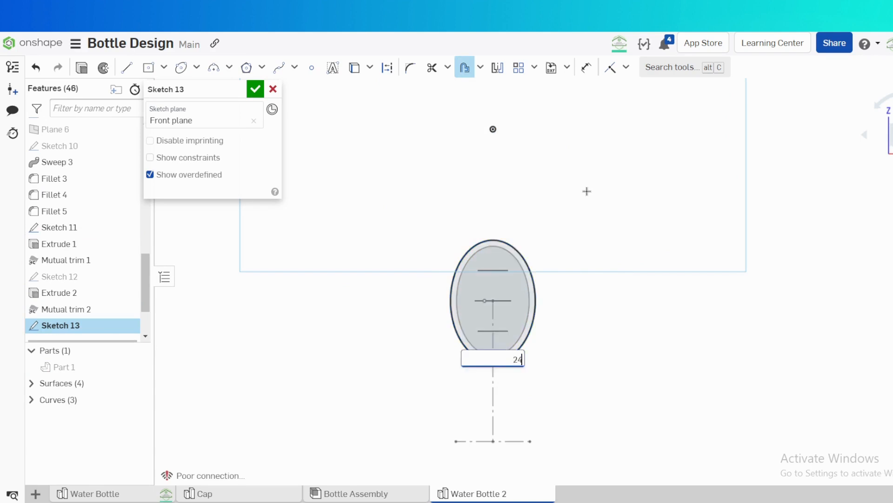
- Draw a horizontal line through the centre of the offset ellipse, spanning its full width
key("l")
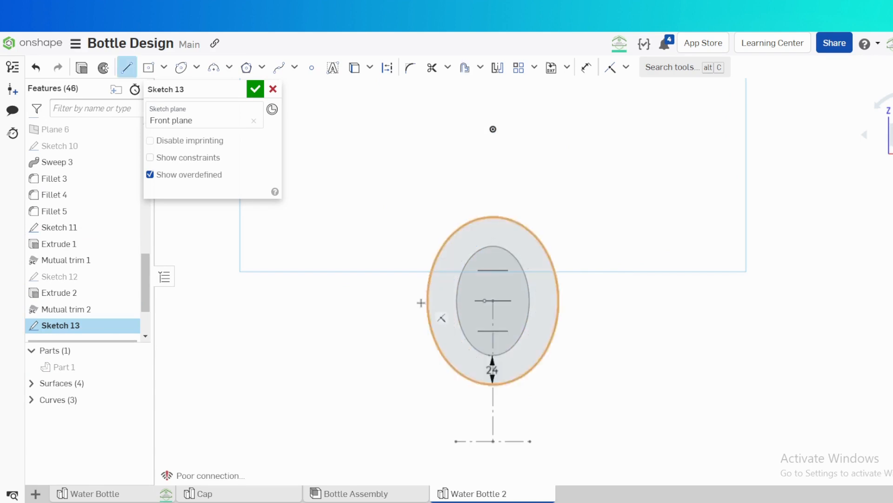
left_click(558, 301)
key("Escape")
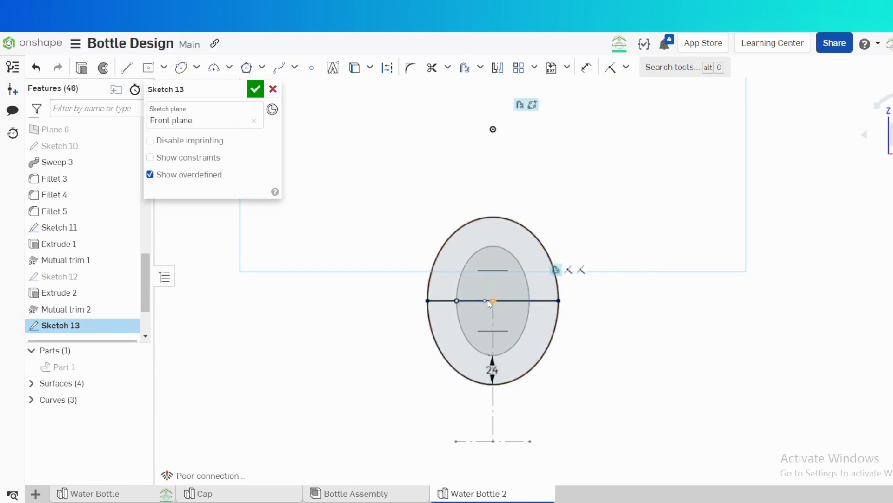
- Trim away the lower half of the offset ellipse, make the horizontal line construction geometry, and finish the sketch
left_click(557, 329)
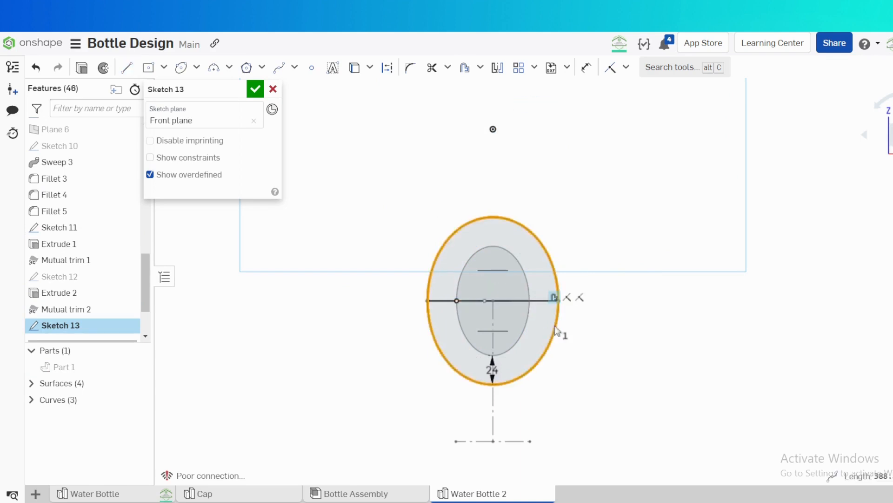
key("m")
left_click_drag(543, 321, 564, 348)
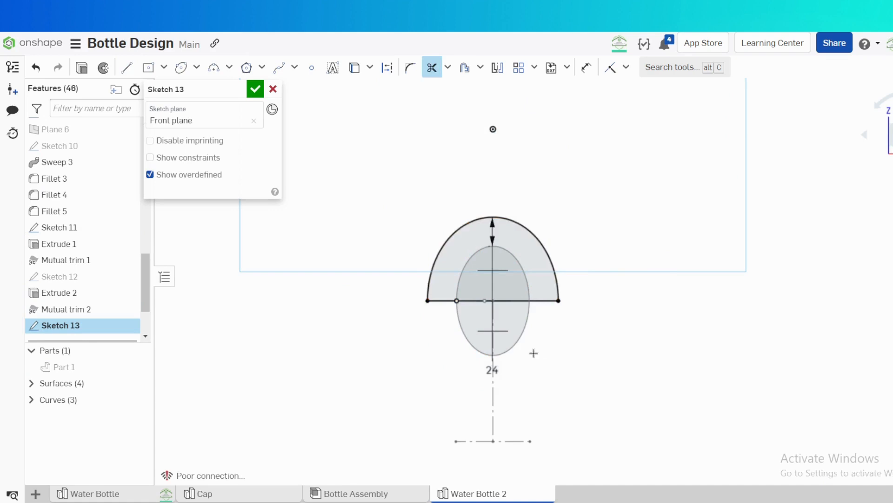
key("q")
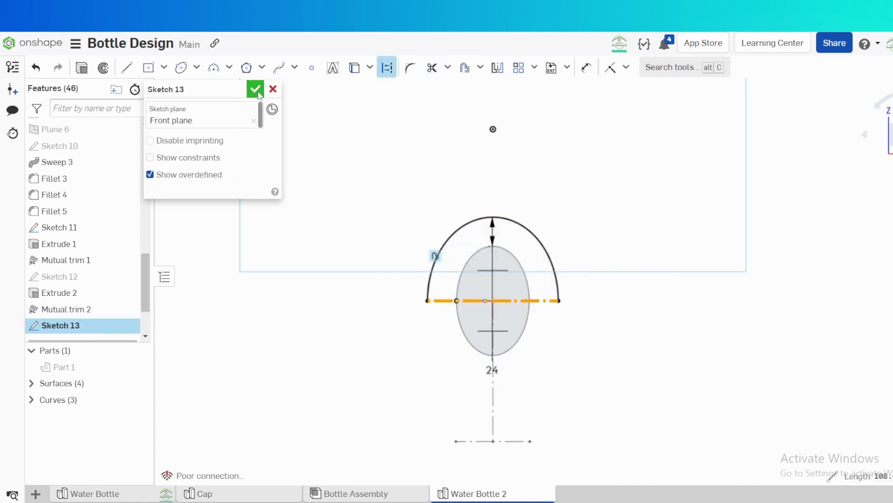
left_click(255, 88)
- Show Part 1 and all surfaces again
right_click_drag(340, 203, 142, 347)
left_click(139, 367)
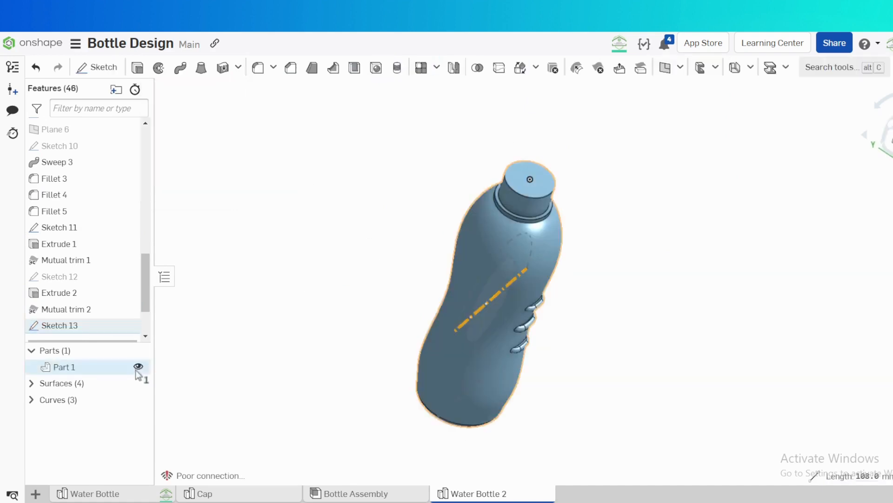
left_click(138, 384)
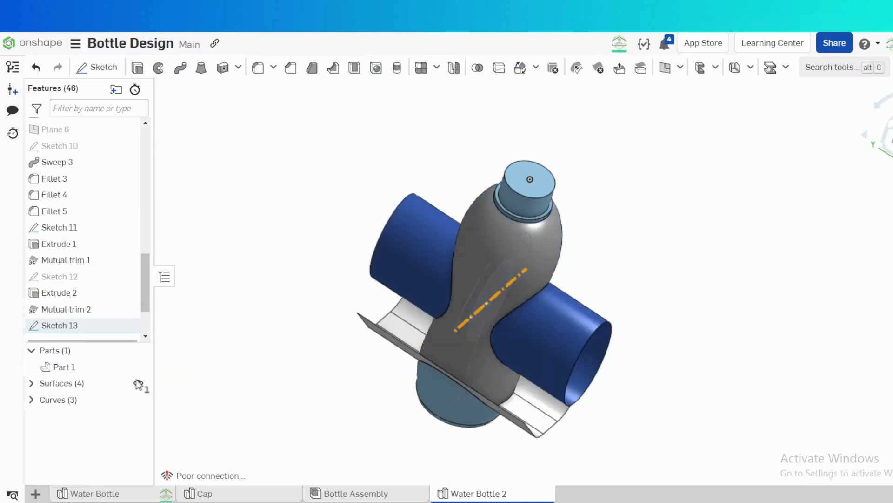
right_click_drag(313, 334, 333, 300)
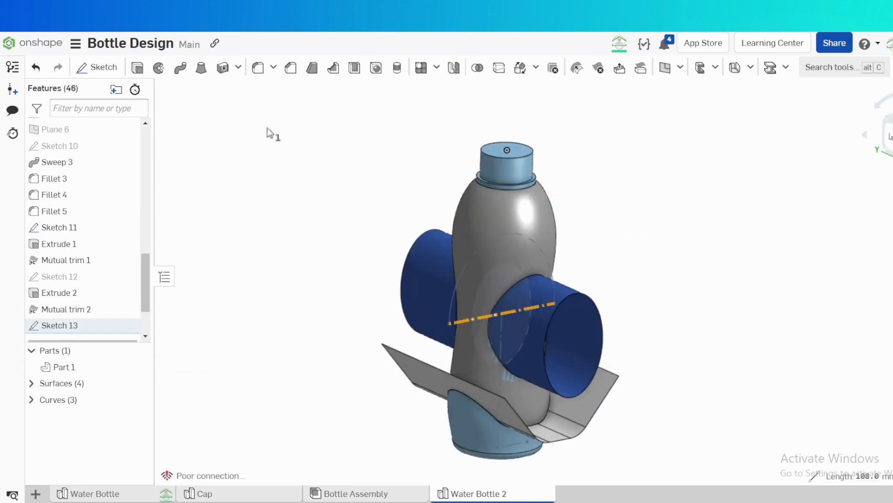
- Extrude the half-ellipse arc as a new surface, symmetric about the Front plane and extending well past both sides of the bottle
key("shift+e")
left_click(492, 236)
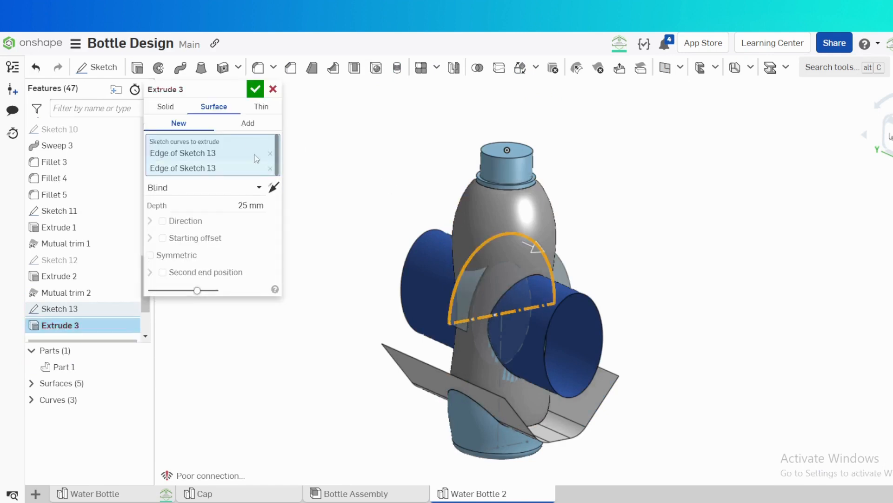
left_click(150, 255)
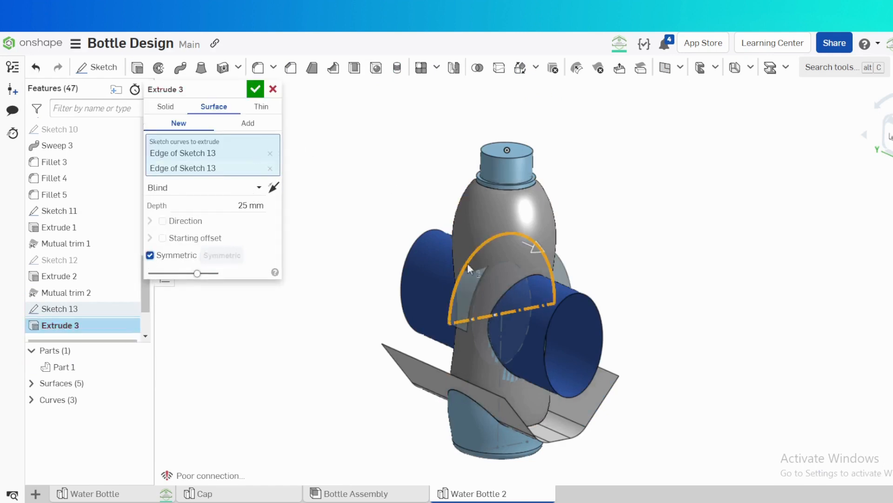
left_click_drag(617, 282, 638, 302)
left_click(255, 89)
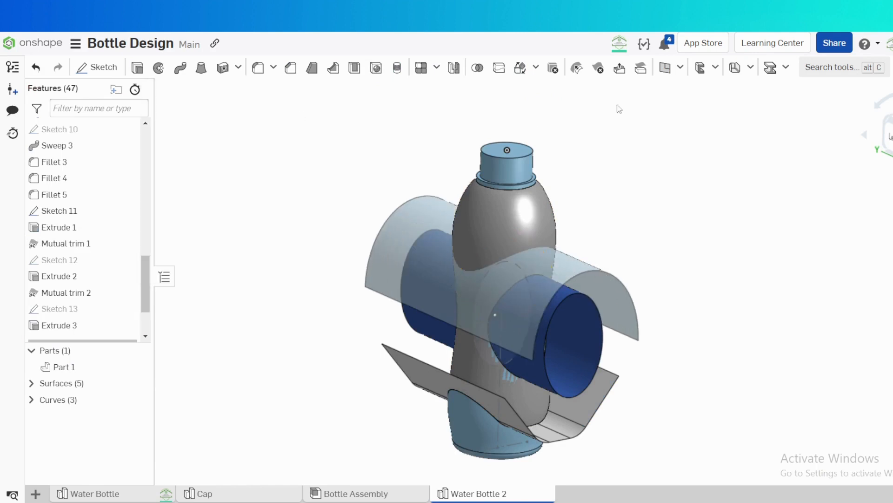
- Mutually trim the bottle's outer surface with the extruded arched surface, flipping the kept side of both surfaces
left_click(681, 67)
left_click(691, 225)
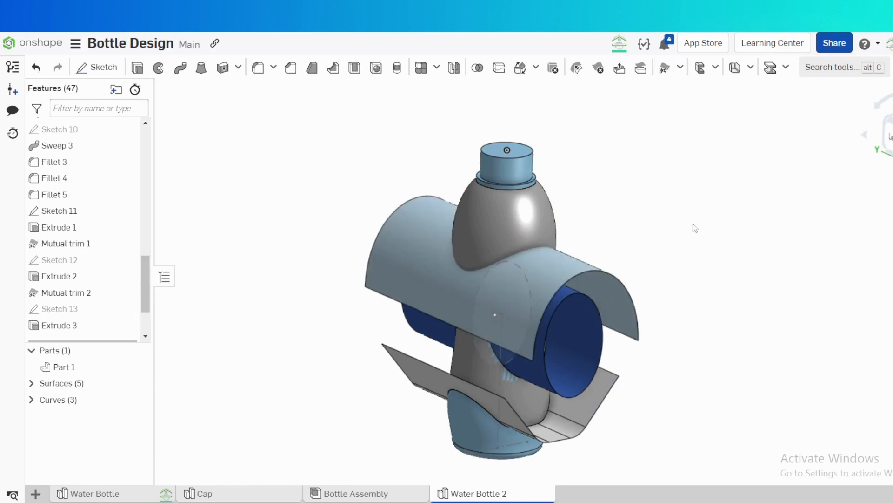
left_click(528, 215)
left_click(532, 263)
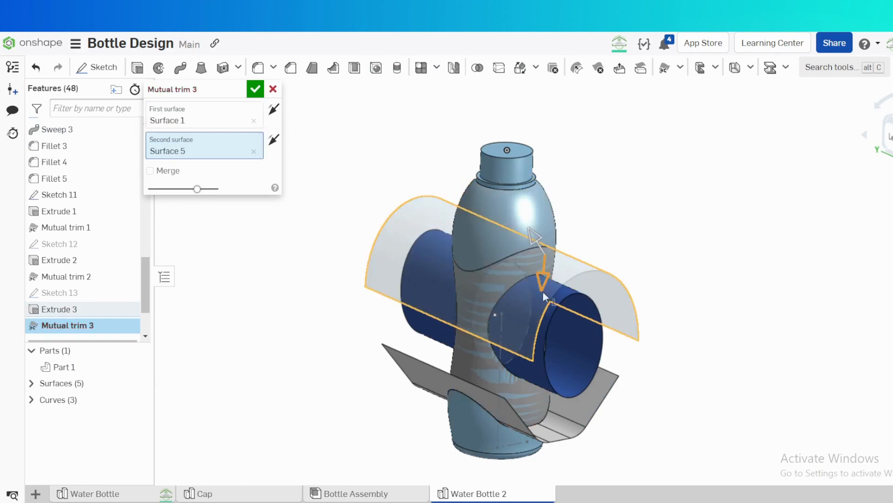
right_click_drag(542, 291, 574, 281)
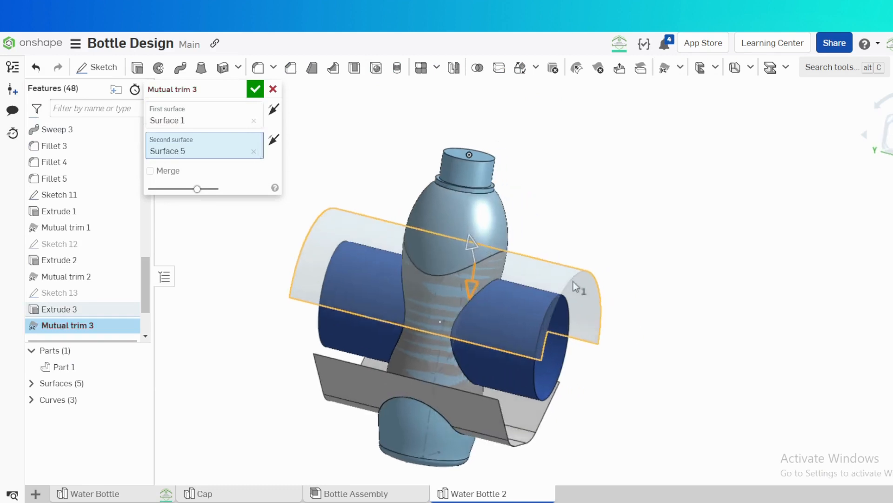
left_click(470, 286)
left_click(471, 248)
right_click_drag(472, 247, 516, 263)
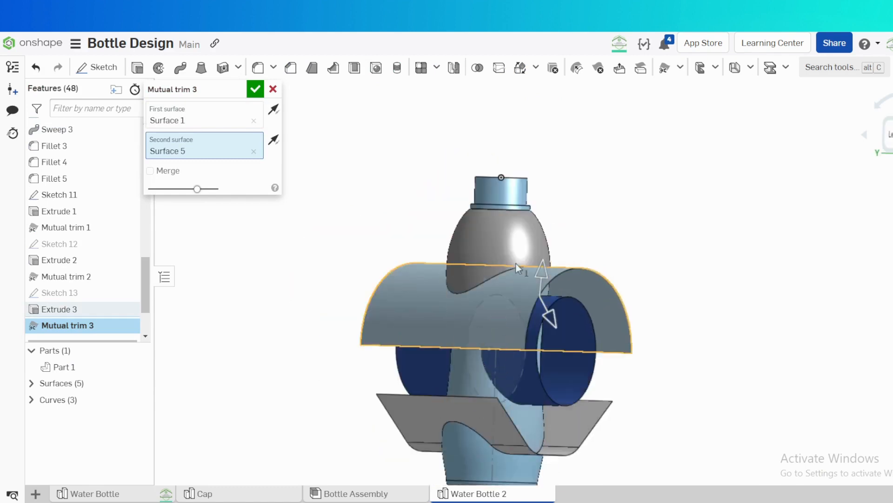
left_click(255, 88)
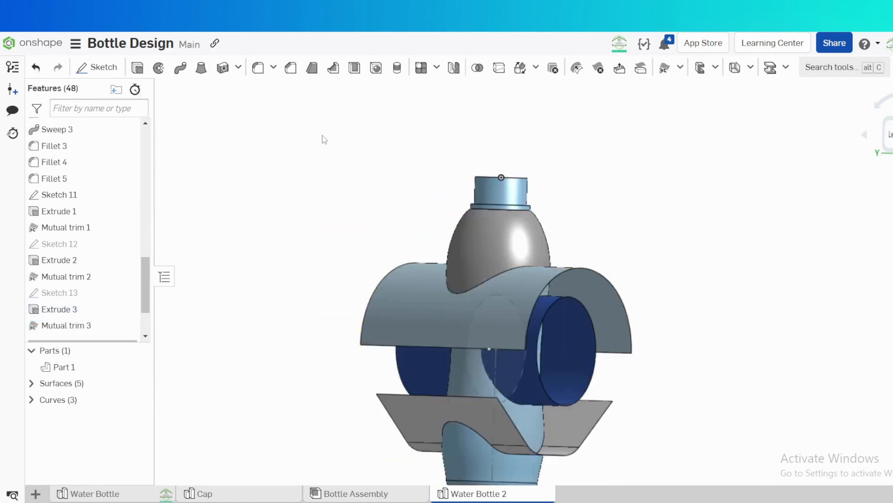
left_click(415, 407)
left_click(398, 288)
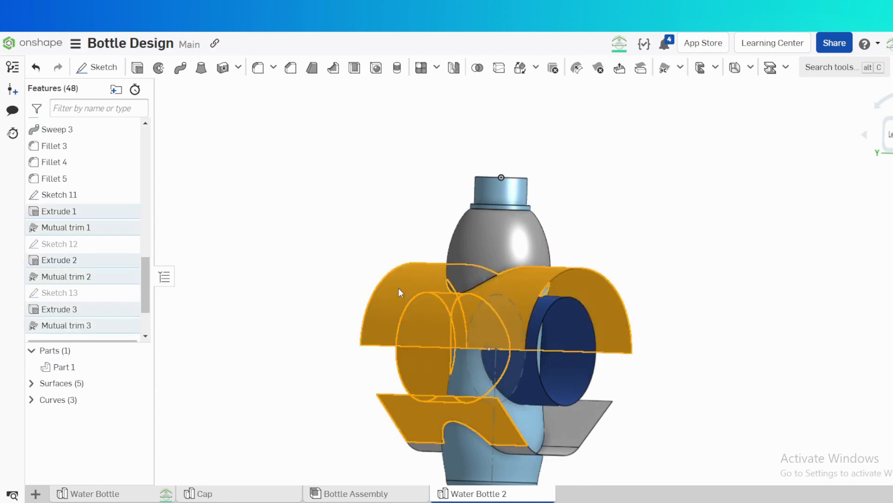
key("shift+s")
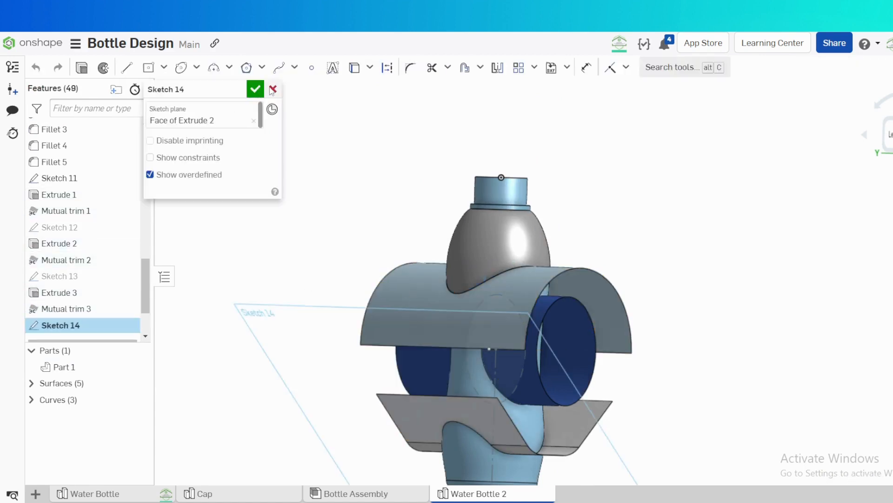
left_click(273, 90)
- Delete the arched surface, one of the tubular surfaces and the lower trough-shaped trimming surface
left_click(391, 302)
left_click(420, 414)
key("s")
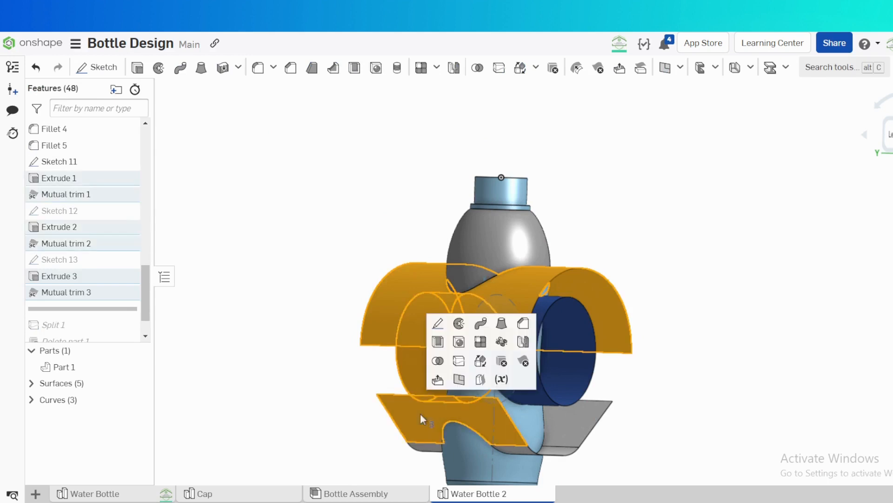
left_click(501, 365)
left_click(255, 88)
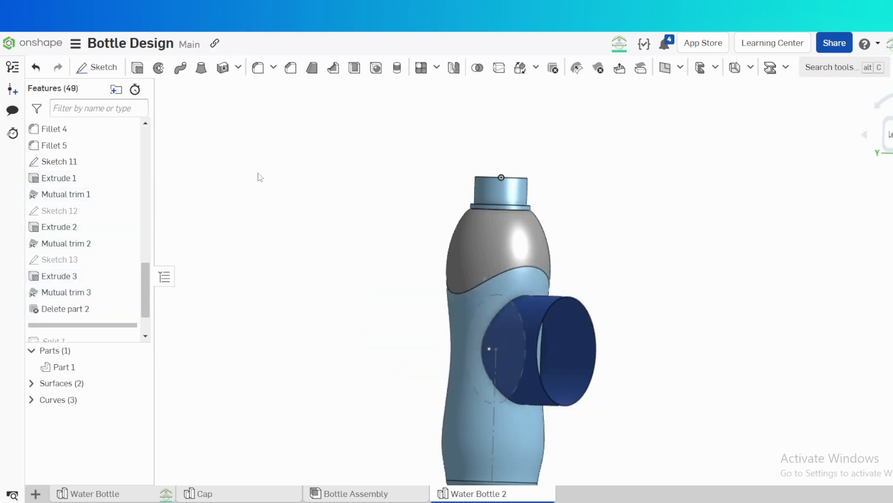
right_click(96, 312)
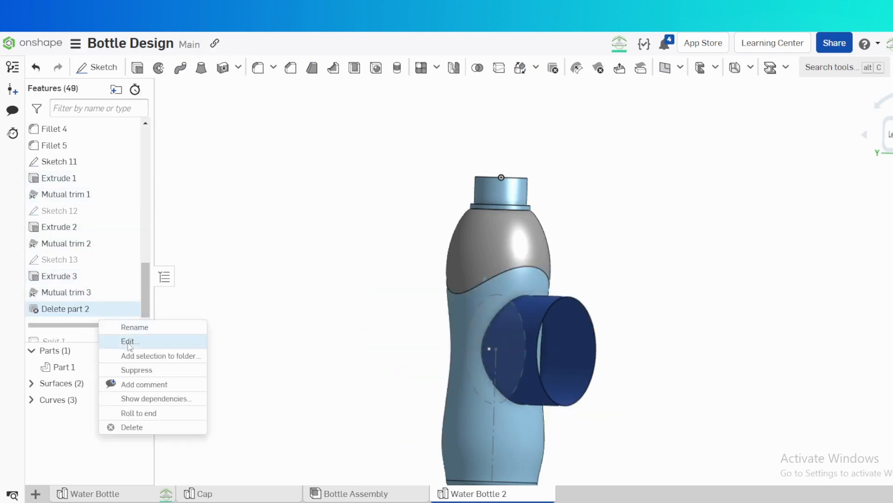
left_click(127, 342)
right_click_drag(420, 311, 479, 307)
left_click(273, 90)
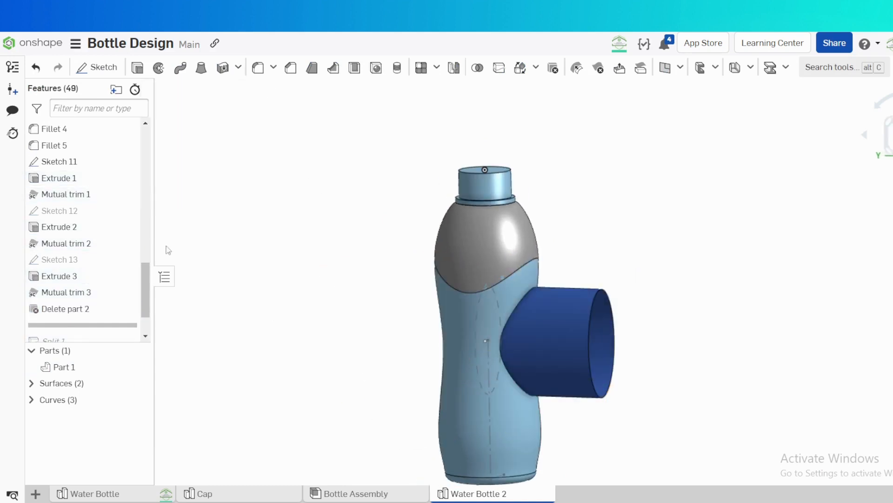
right_click(78, 309)
left_click(112, 333)
right_click(278, 229)
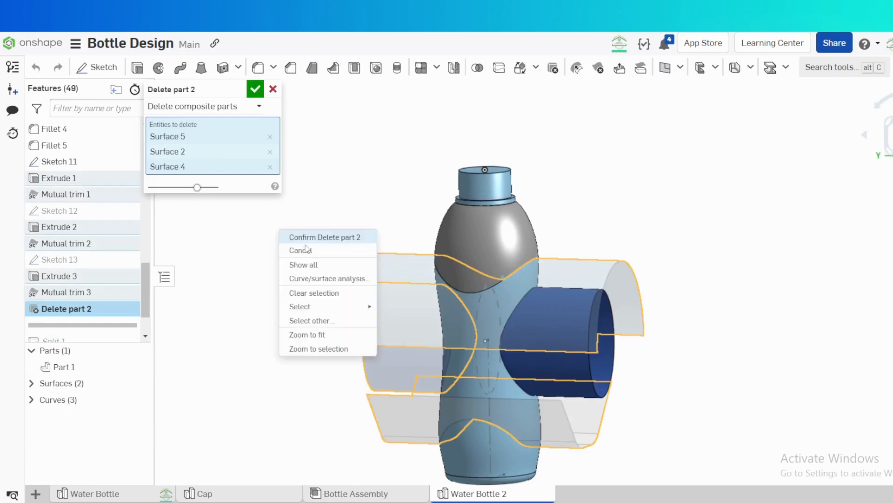
left_click(319, 292)
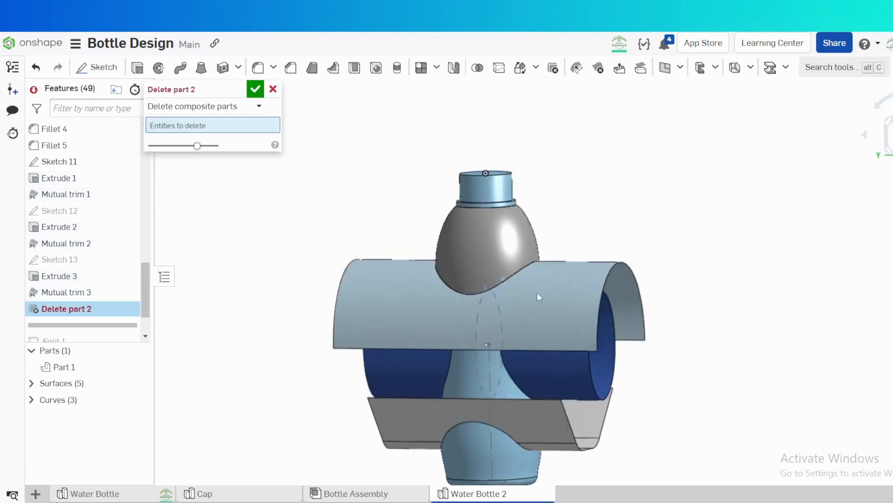
right_click_drag(537, 292, 517, 289)
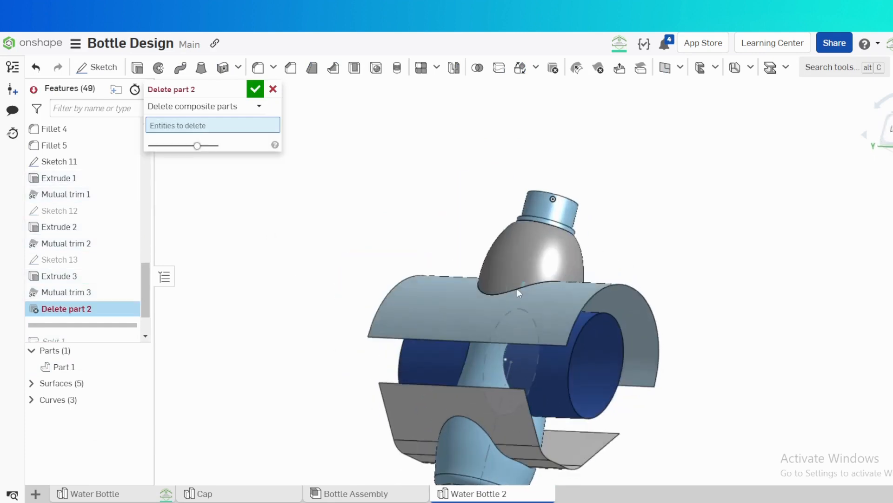
left_click(273, 90)
- Edit Mutual trim 3 to flip the kept side of the bottle's outer surface, keeping the middle grip area
right_click(71, 305)
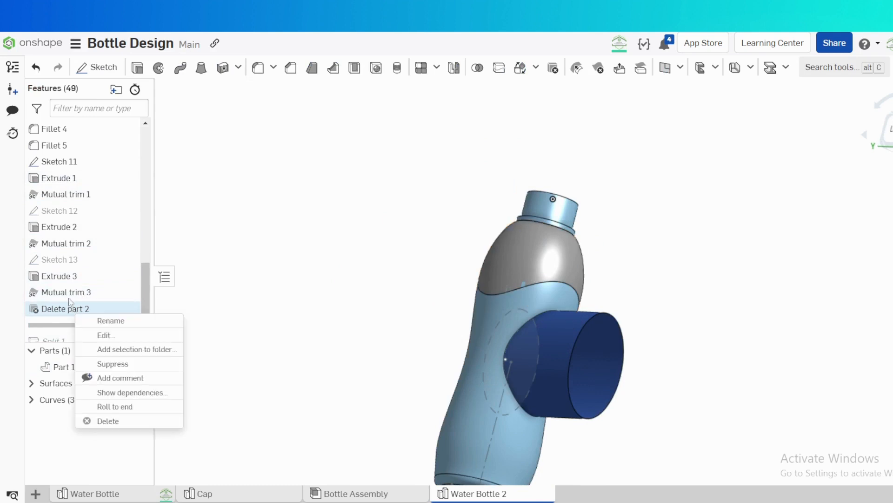
right_click(69, 291)
left_click(108, 327)
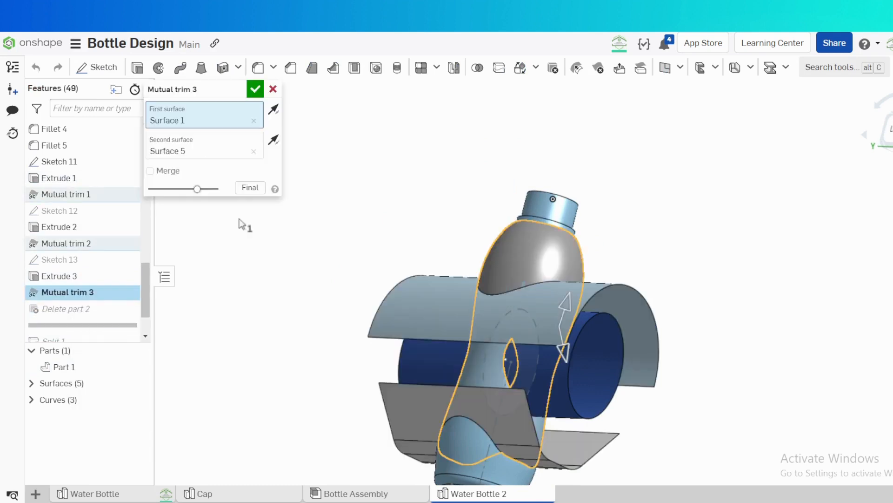
left_click(571, 303)
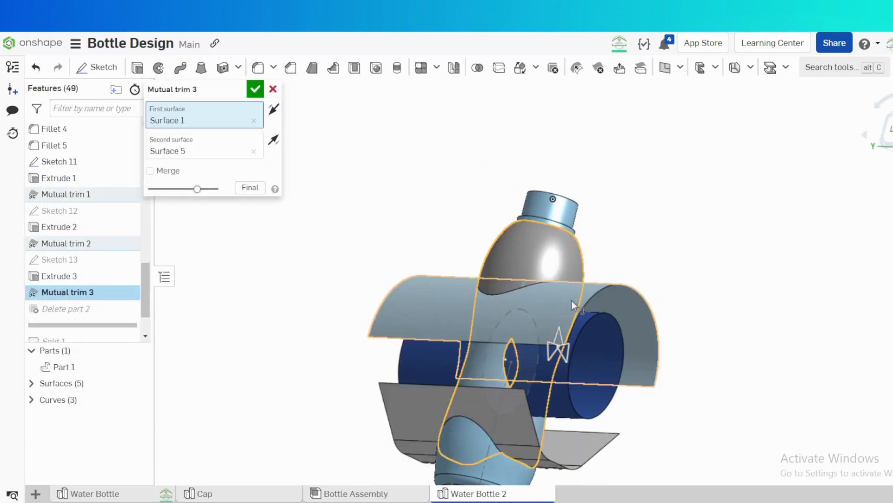
left_click(255, 89)
- Edit Delete part 2 to also remove the remaining tubular surface and the arched surface
right_click(94, 311)
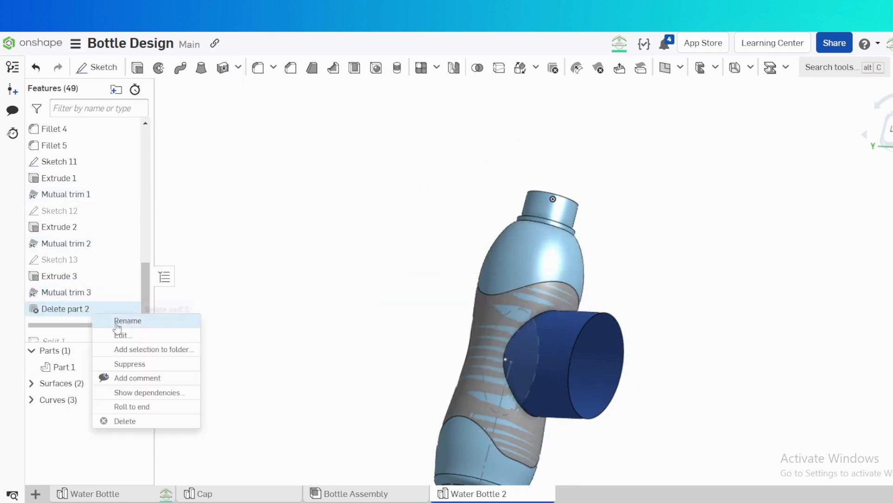
left_click(122, 335)
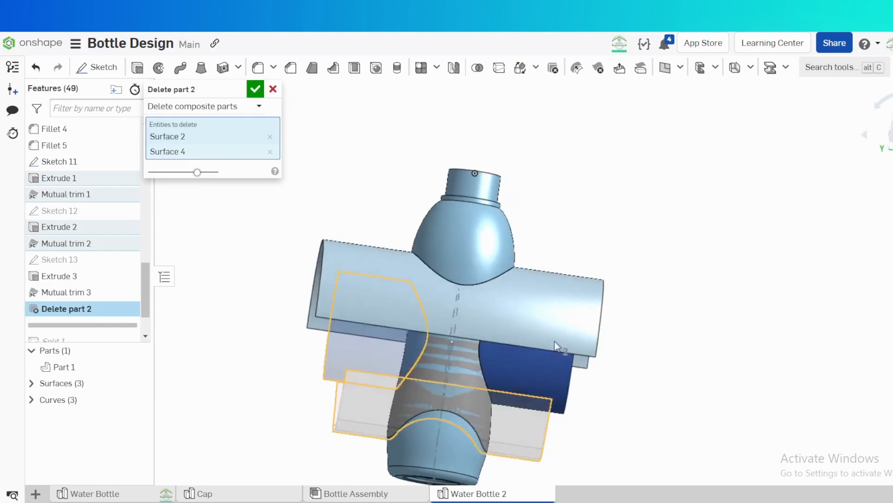
right_click_drag(557, 346, 537, 339)
left_click(548, 341)
left_click(559, 311)
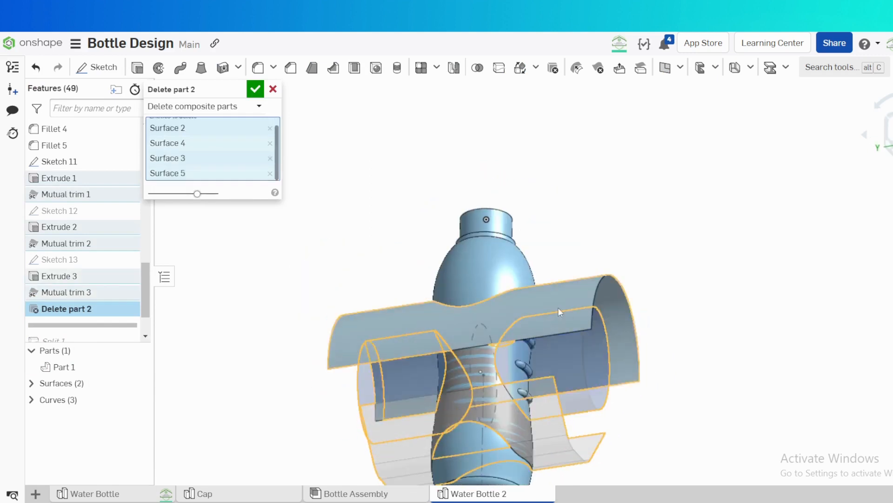
left_click(255, 89)
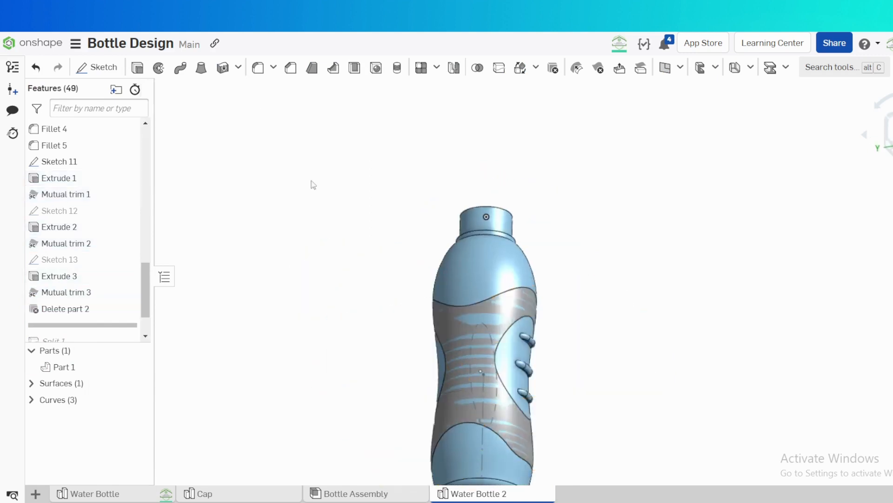
- Roll the feature history forward to the end, past Thicken 1
right_click_drag(313, 185, 221, 300)
scroll(130, 293, "down", 2)
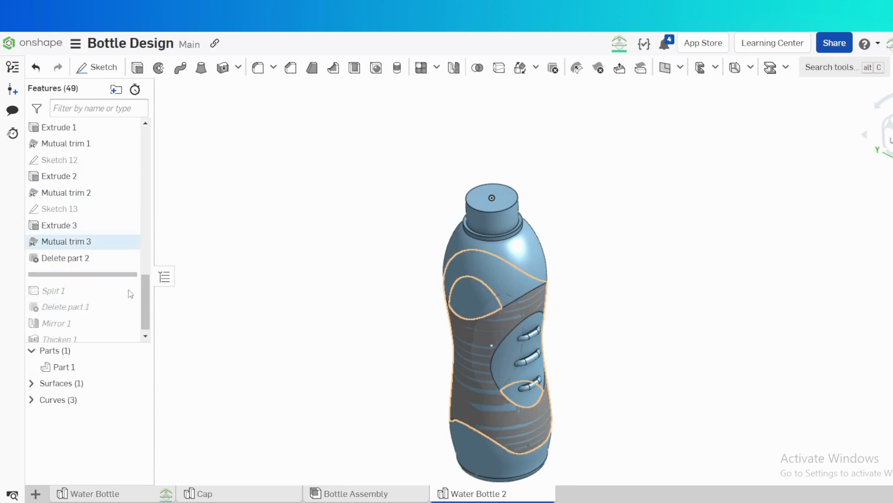
right_click(69, 337)
left_click(107, 417)
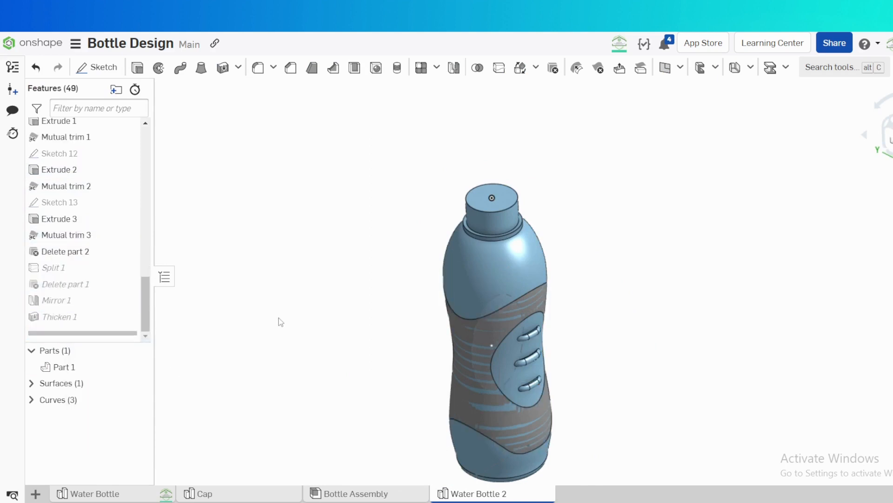
scroll(326, 333, "down", 2)
right_click_drag(500, 315, 512, 286)
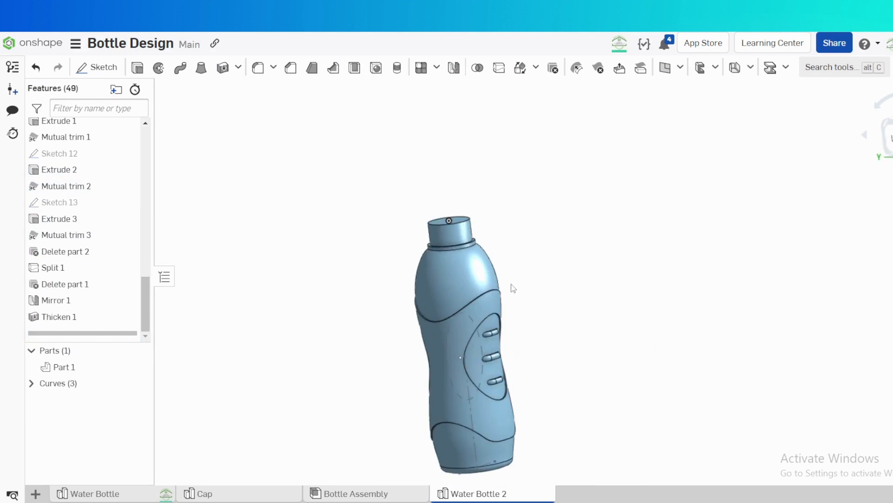
key("shift+h")
key("shift+h")
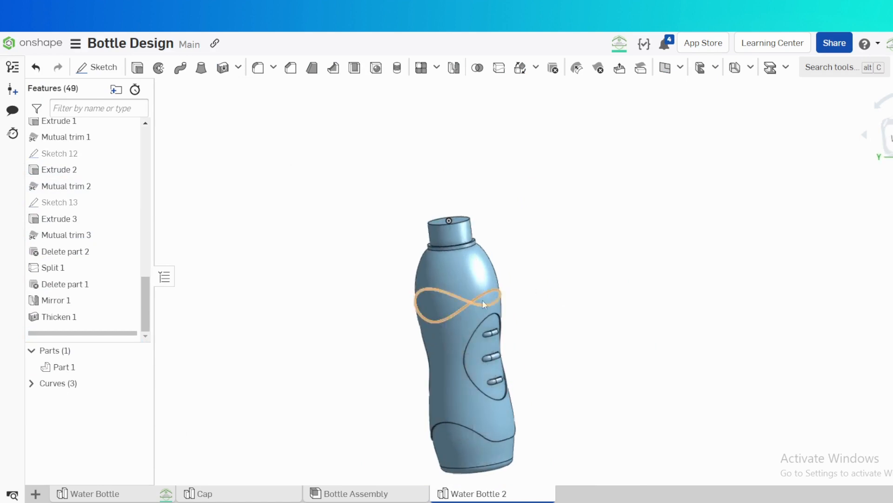
- Start a 1 mm edge fillet on the grip's upper wavy edge and the oval opening's edge on one side
scroll(482, 321, "up", 5)
key("shift+f")
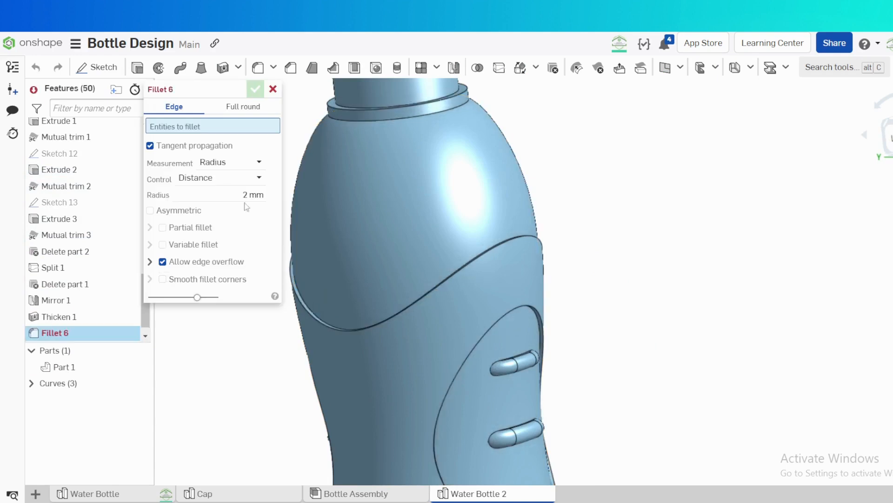
type("1")
left_click(502, 252)
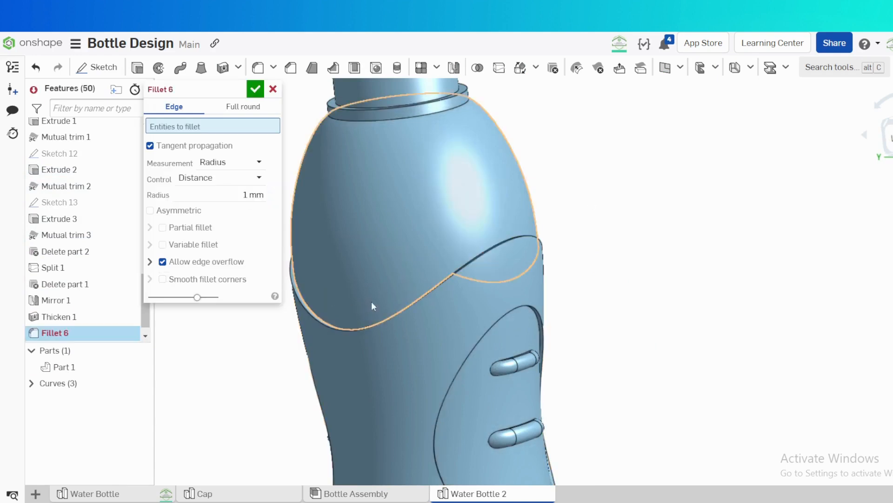
left_click(338, 331)
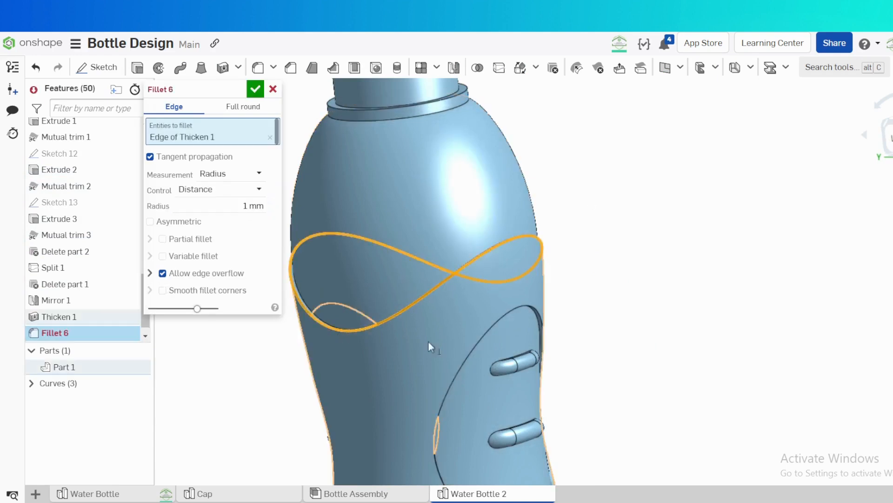
left_click(502, 320)
- Add the grip's lower wavy edge and the opposite oval opening's edge to the fillet and apply it
scroll(535, 325, "down", 5)
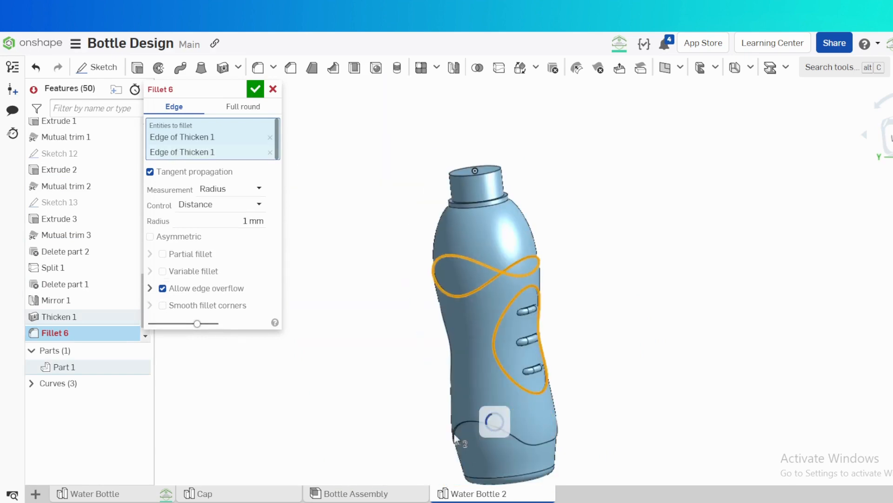
left_click(464, 421)
scroll(518, 435, "up", 5)
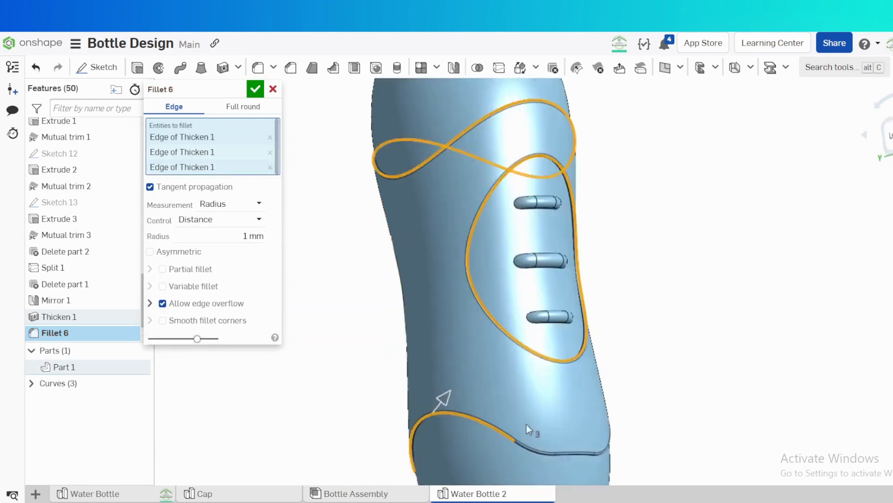
right_click_drag(526, 423, 526, 453)
scroll(579, 379, "up", 5)
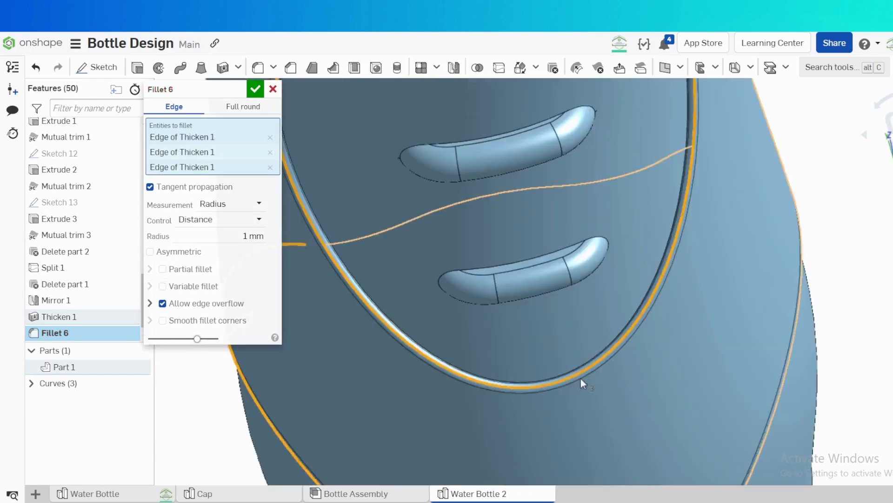
scroll(580, 378, "down", 5)
right_click_drag(573, 327, 505, 300)
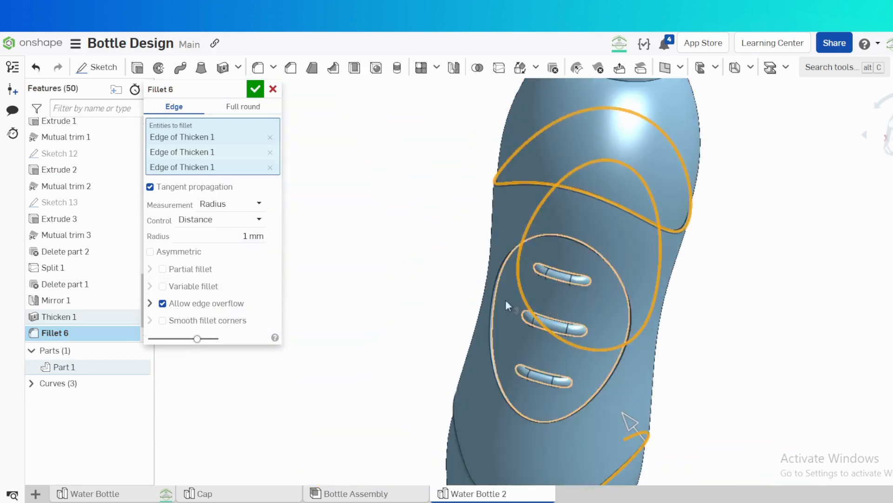
left_click(499, 274)
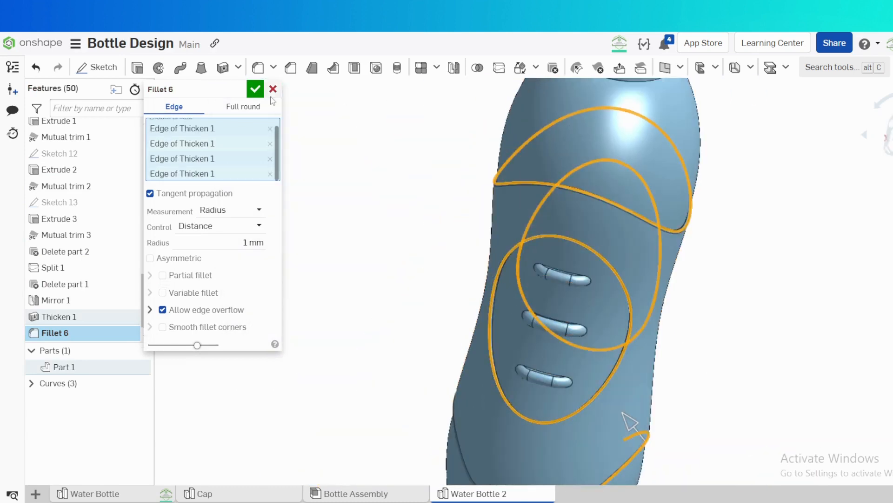
left_click(255, 88)
- Start a 2 mm edge fillet on the edge where the bottle's neck meets the collar ring
right_click_drag(370, 201, 389, 194)
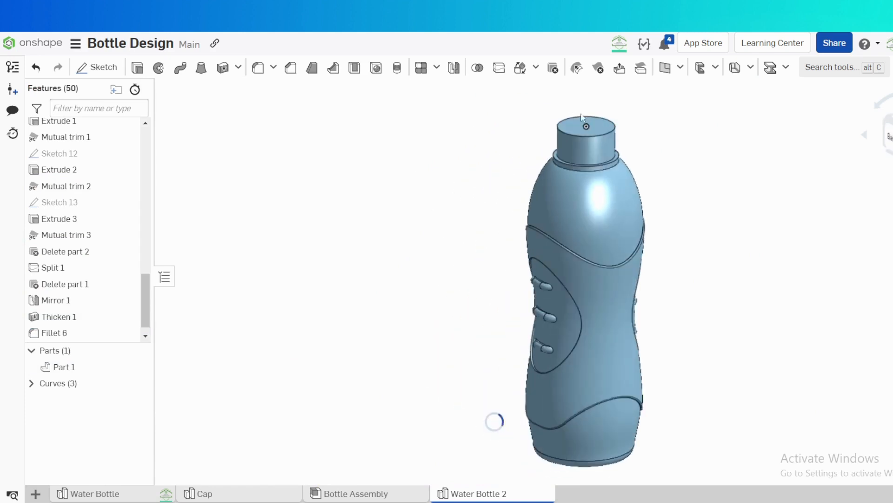
scroll(563, 137, "up", 3)
left_click(260, 71)
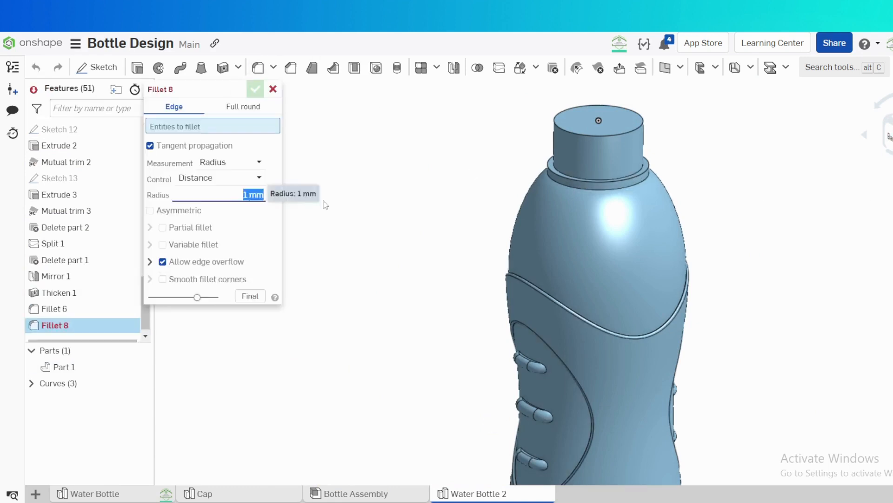
type("2")
scroll(563, 175, "up", 5)
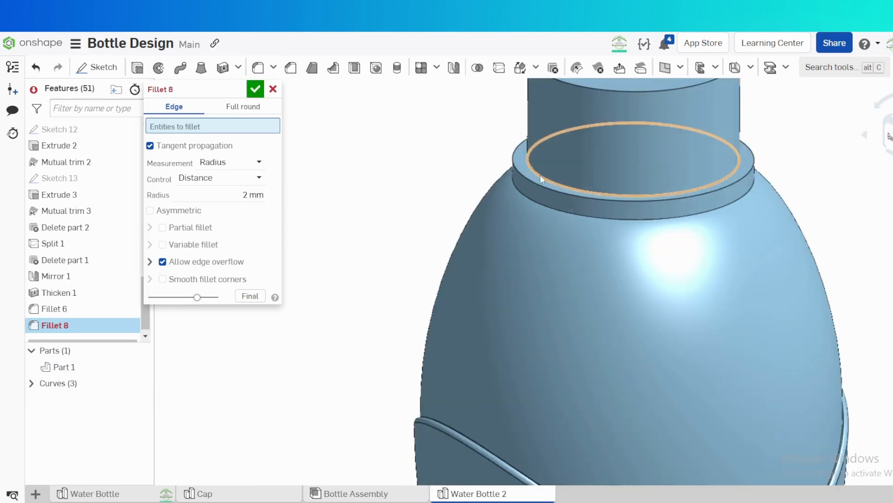
left_click(540, 175)
left_click(518, 196)
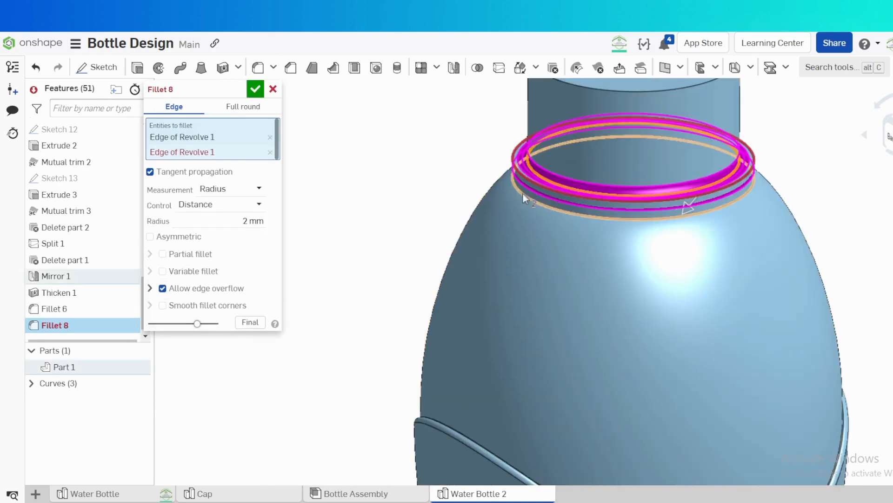
left_click(270, 151)
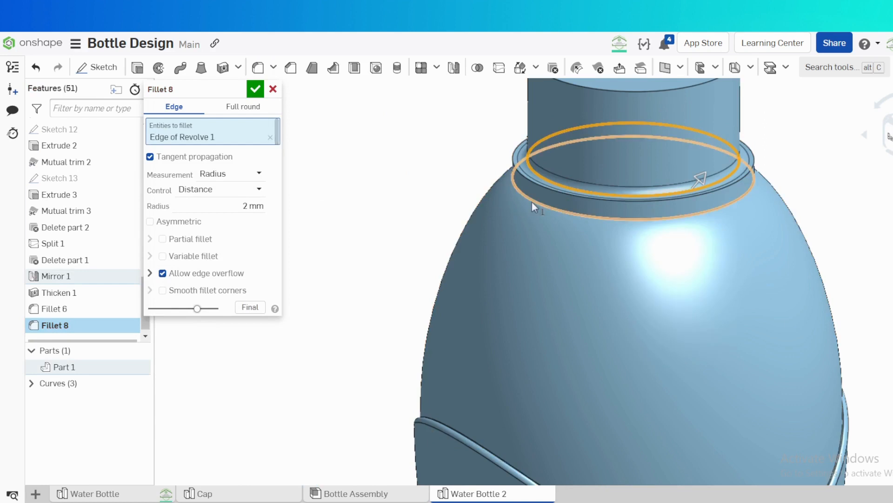
- Add the collar ring's lower and upper outer edges to the fillet, set the radius to 1 mm and apply it
left_click(532, 203)
type("1")
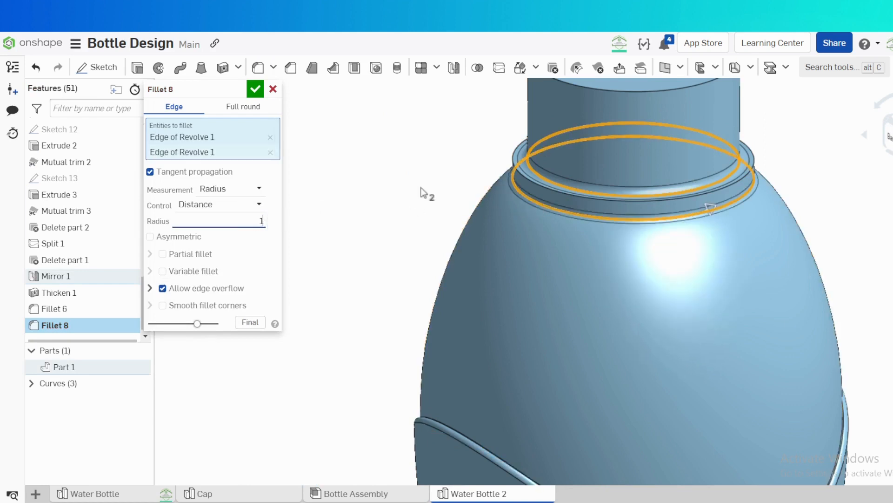
key("Return")
left_click(514, 174)
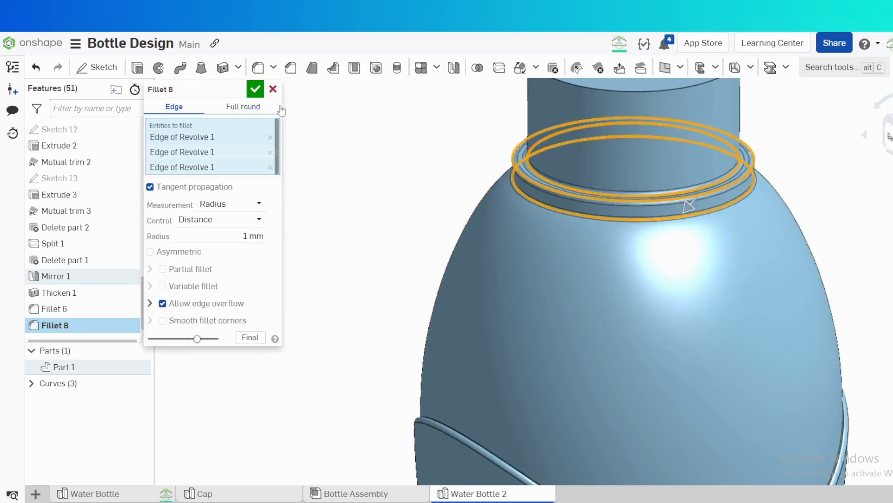
left_click(256, 89)
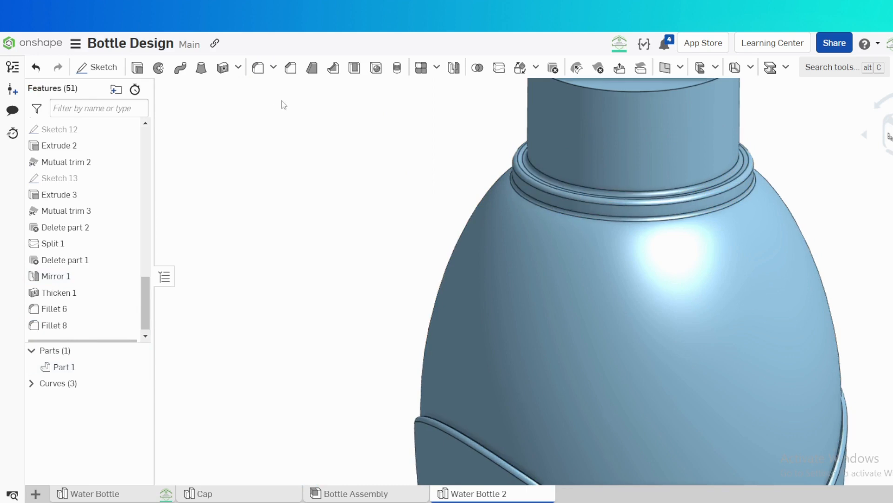
- Shell the bottle with a 1 mm wall thickness, removing the neck's top face
key("f")
mouse_move(442, 227)
right_mouse_down()
mouse_move(434, 195)
mouse_move(445, 226)
mouse_move(458, 229)
right_mouse_up()
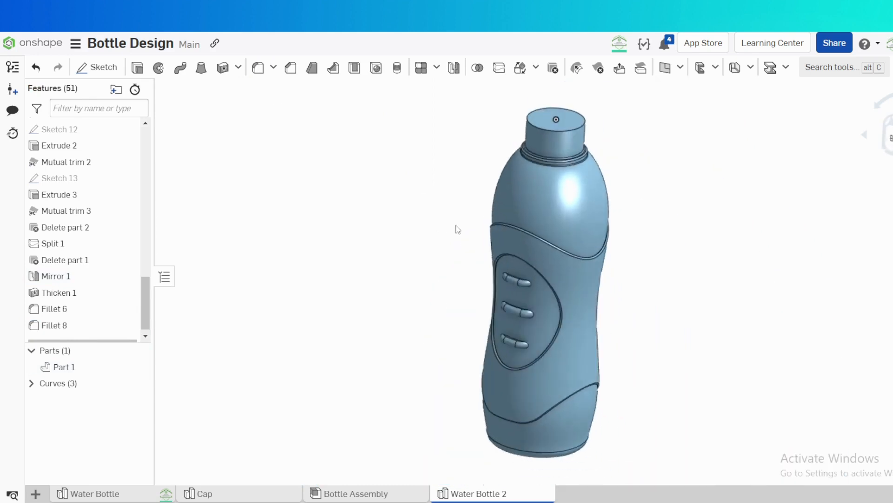
left_click(354, 68)
double_click(249, 147)
type("1")
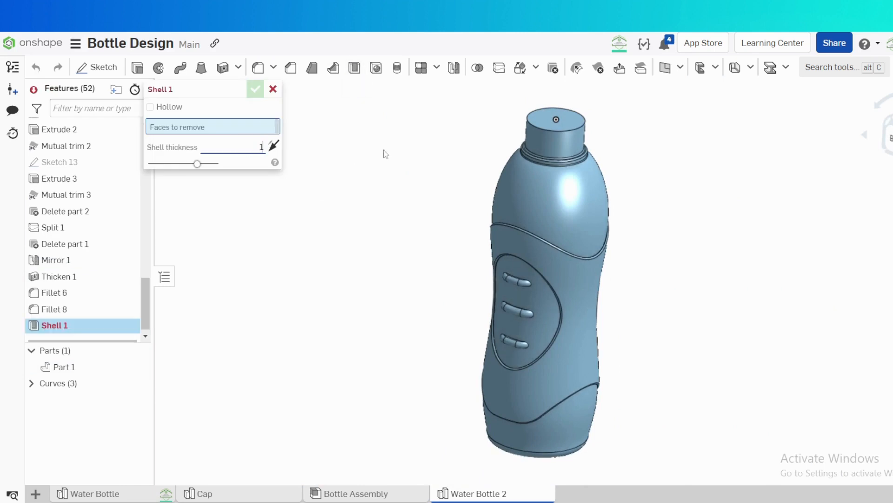
key("Return")
left_click(554, 121)
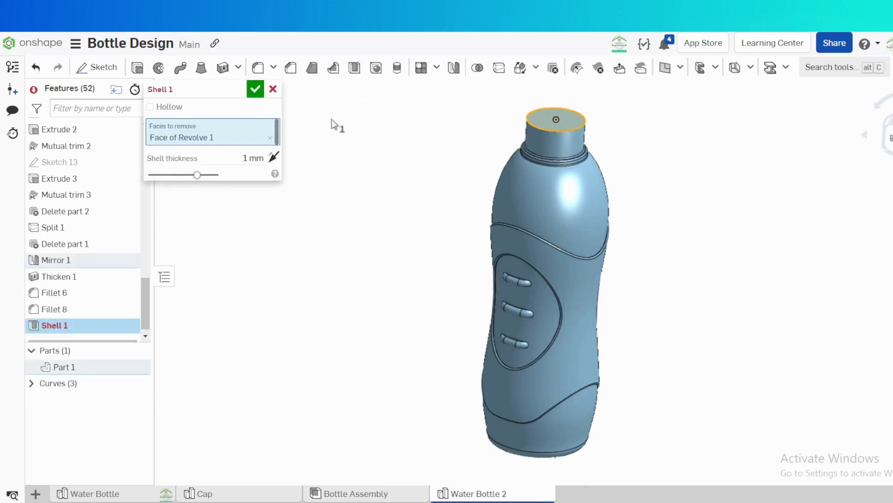
left_click(255, 89)
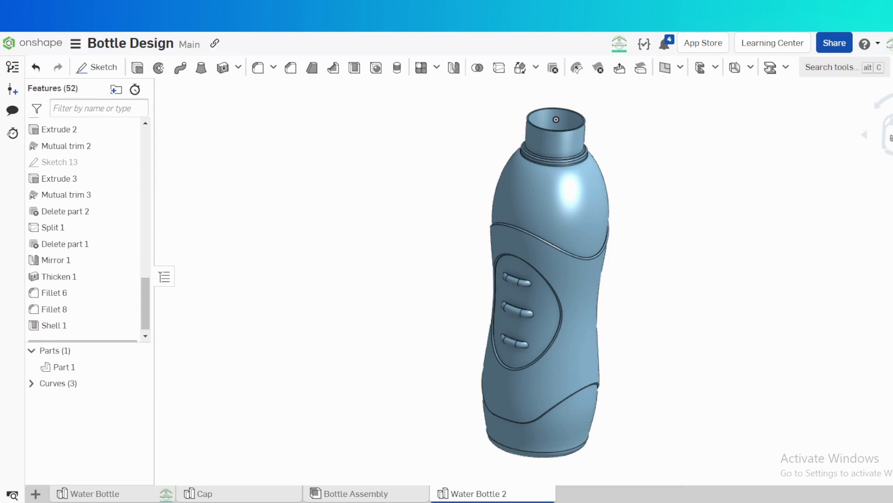
- Roll the history back to before Shell 1 and create a plane offset 5 mm below the neck's top face
scroll(585, 103, "up", 2)
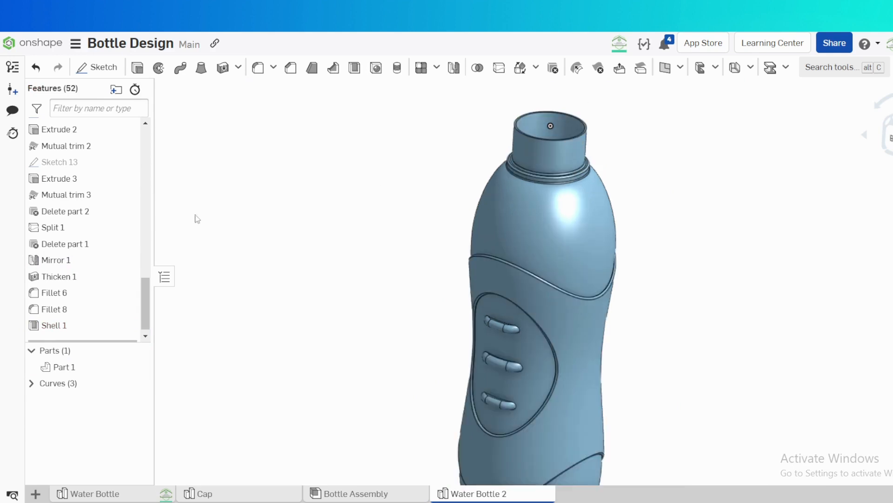
left_click_drag(96, 340, 77, 328)
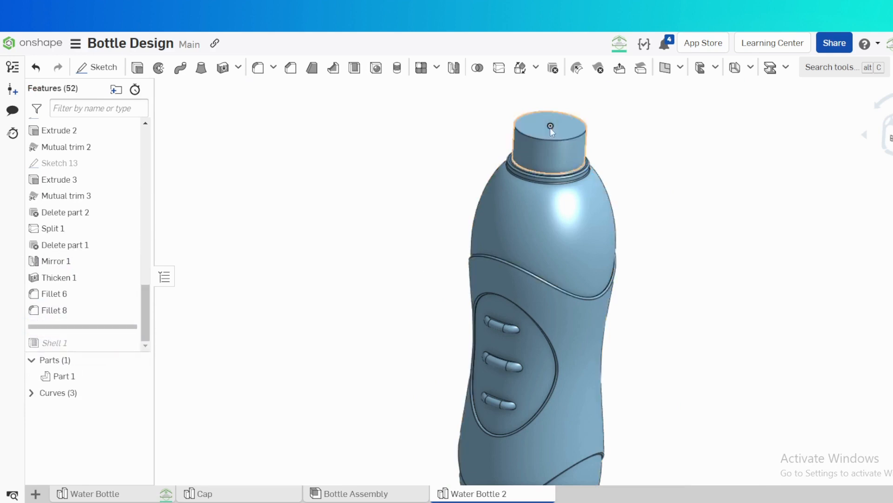
scroll(550, 127, "up", 5)
left_click(546, 186)
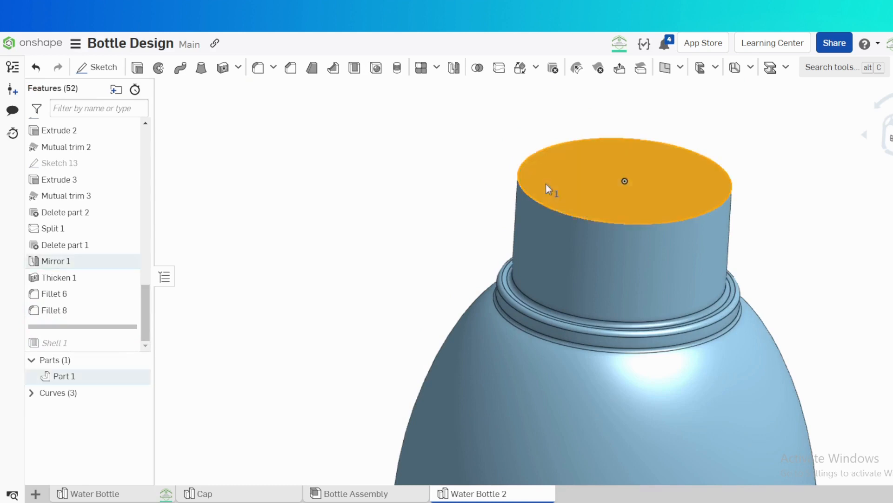
key("s")
left_click(585, 234)
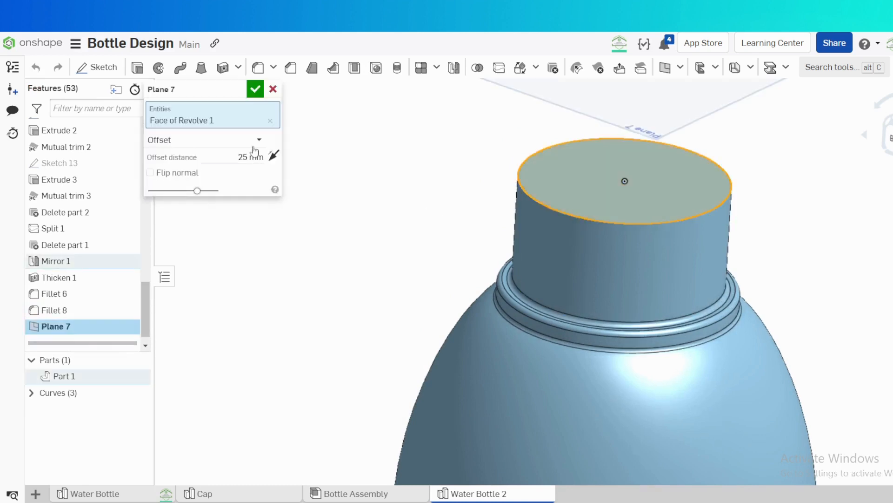
left_click(255, 156)
type("5")
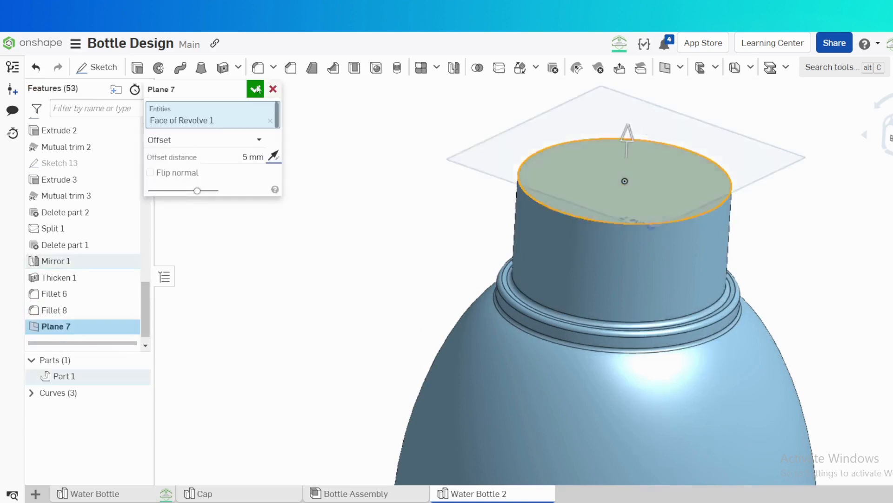
key("Return")
- Sketch on the new offset plane by projecting the neck's circular outline, and finish the sketch
left_click(483, 196)
key("s")
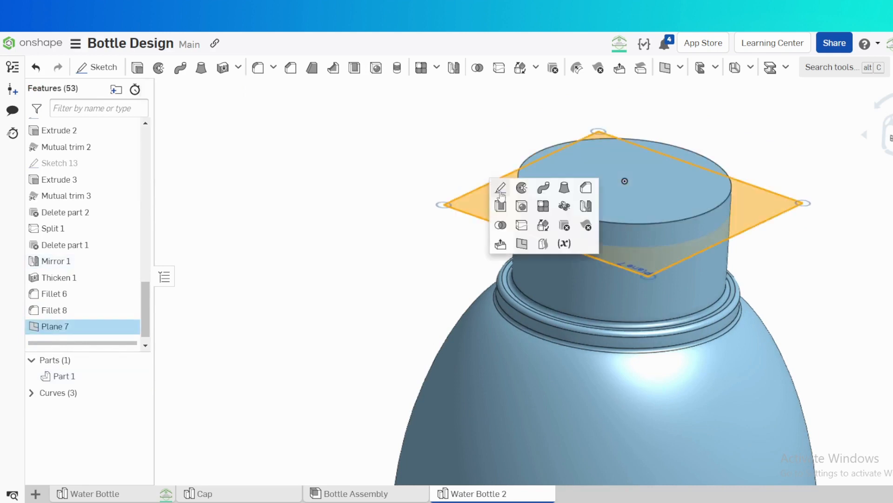
left_click(501, 188)
left_click(526, 180)
key("u")
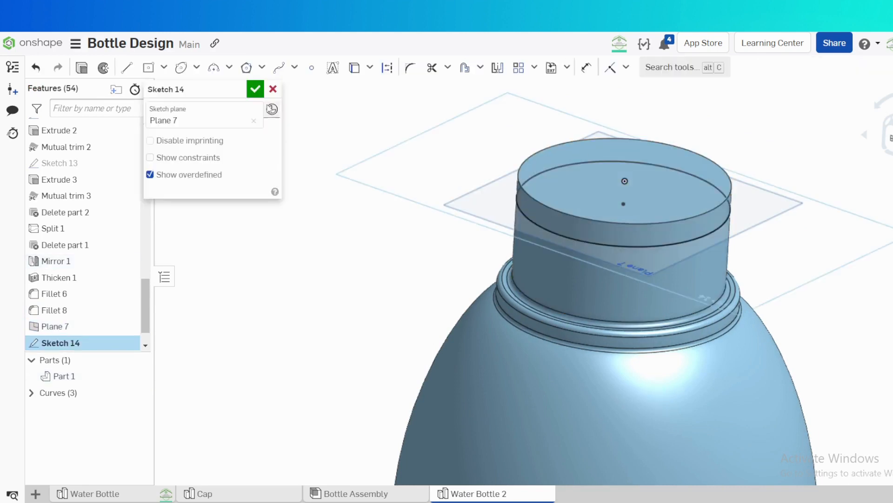
left_click(255, 89)
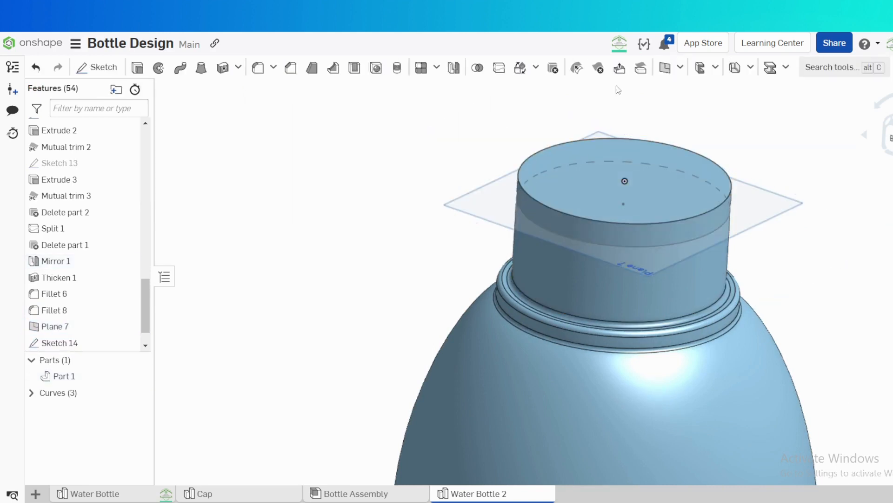
- Create a clockwise helix running down the neck from the sketched circle, with 4 revolutions and a height of 13 mm
left_click(681, 68)
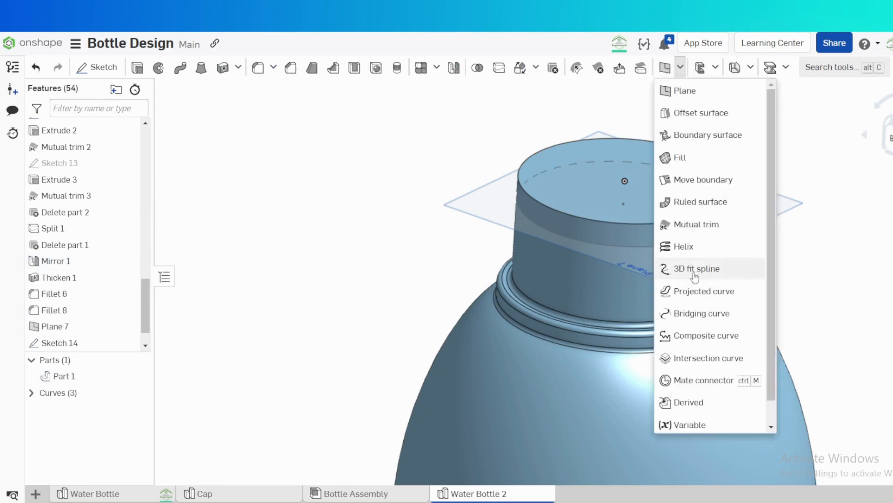
left_click(693, 247)
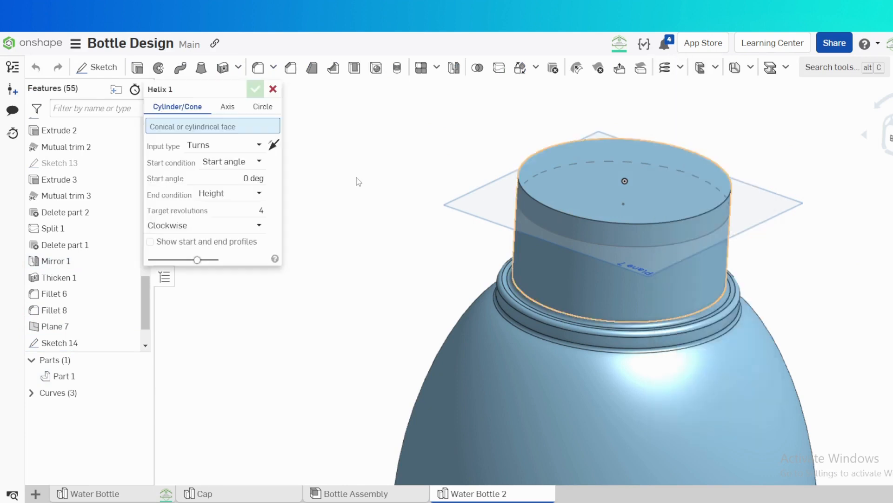
left_click(523, 211)
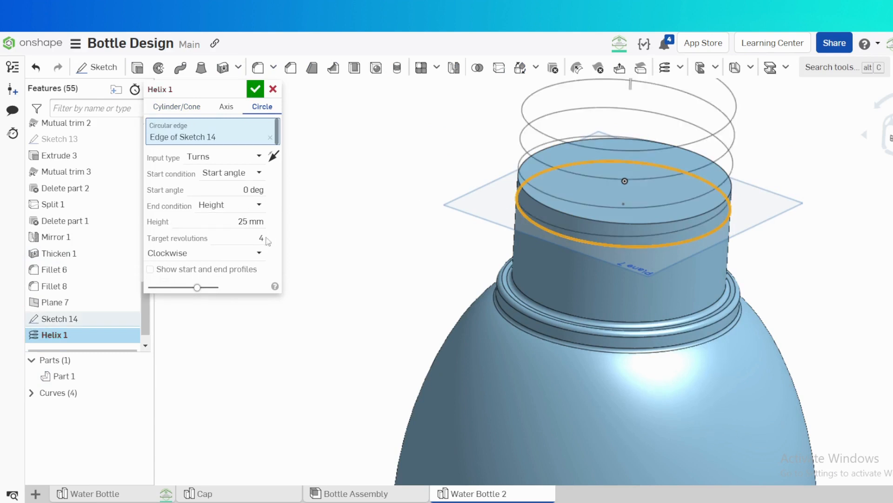
double_click(249, 215)
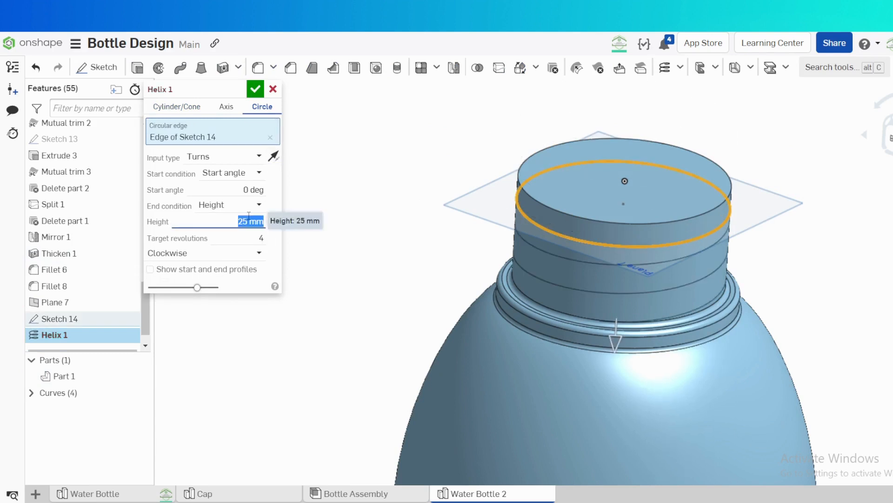
type("15")
key("Tab")
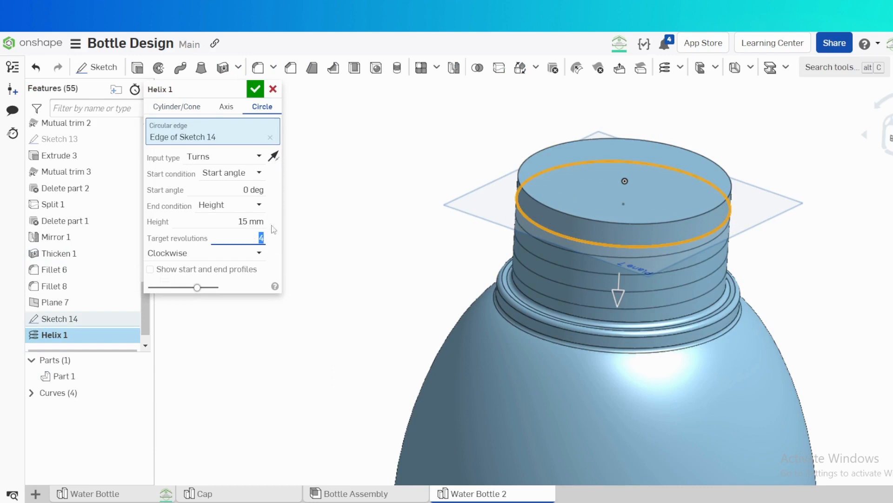
double_click(252, 221)
type("13")
key("Return")
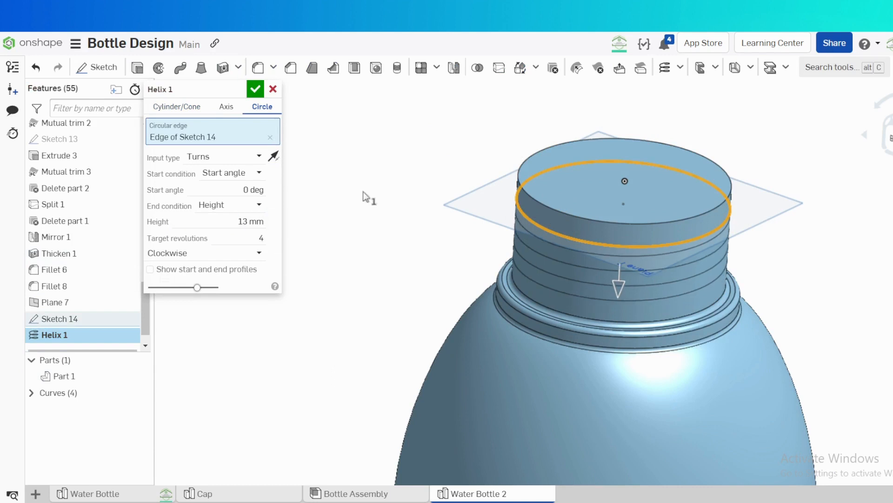
mouse_move(363, 191)
right_mouse_down()
mouse_move(409, 189)
mouse_move(325, 161)
mouse_move(429, 183)
mouse_move(385, 175)
mouse_move(402, 229)
right_mouse_up()
left_click(255, 91)
- Create a plane through the helix's start point, based on the Front plane
left_click(420, 239)
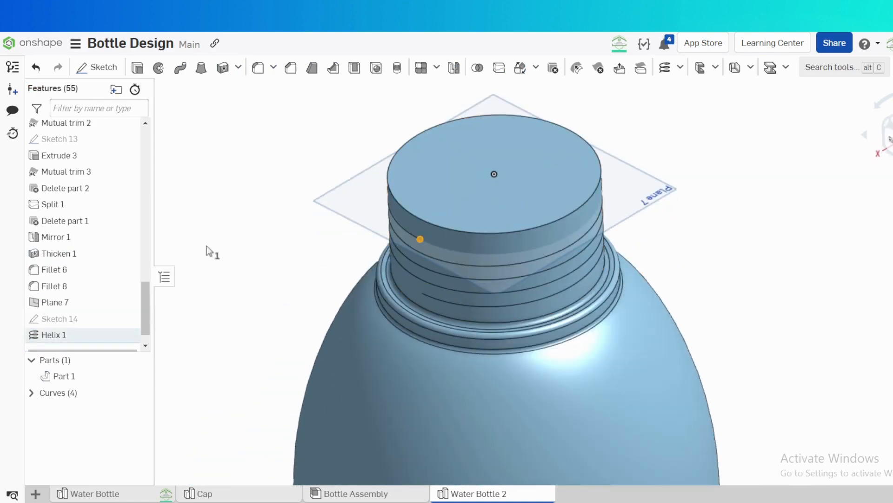
left_click_drag(149, 307, 147, 155)
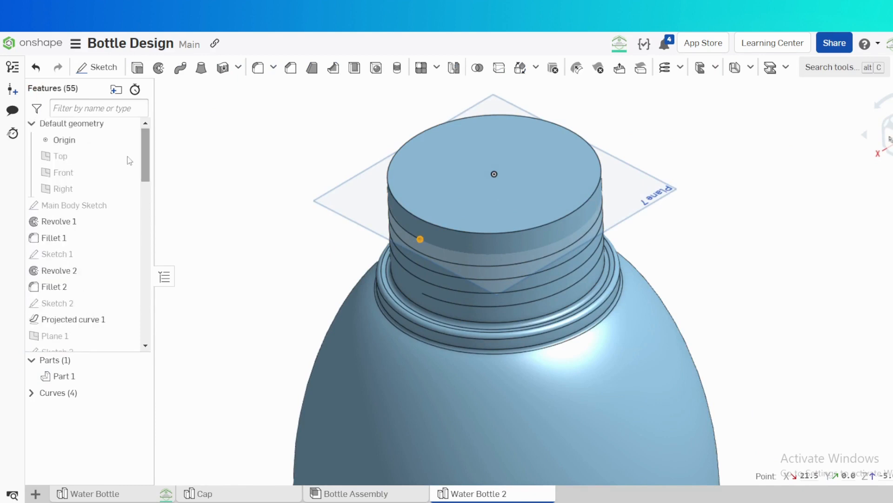
left_click(92, 175)
key("s")
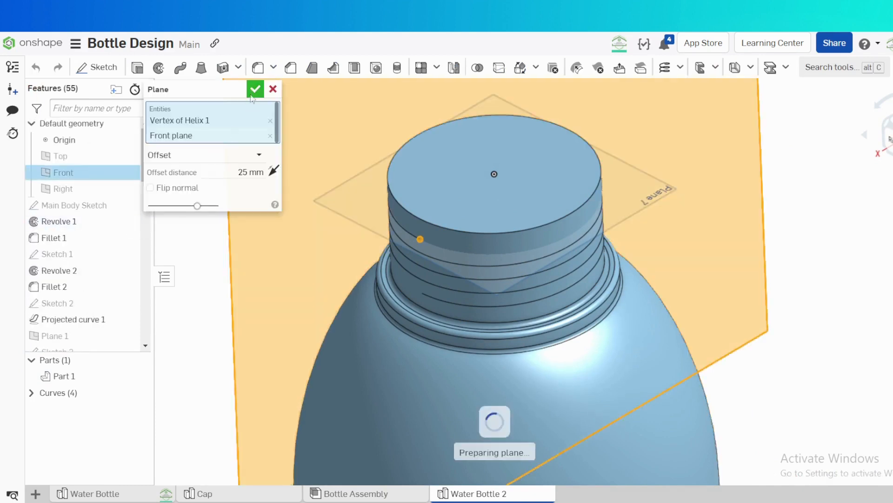
left_click(254, 90)
- Start a sketch on the new vertical plane and hide the bottle part
right_click_drag(291, 171, 362, 199)
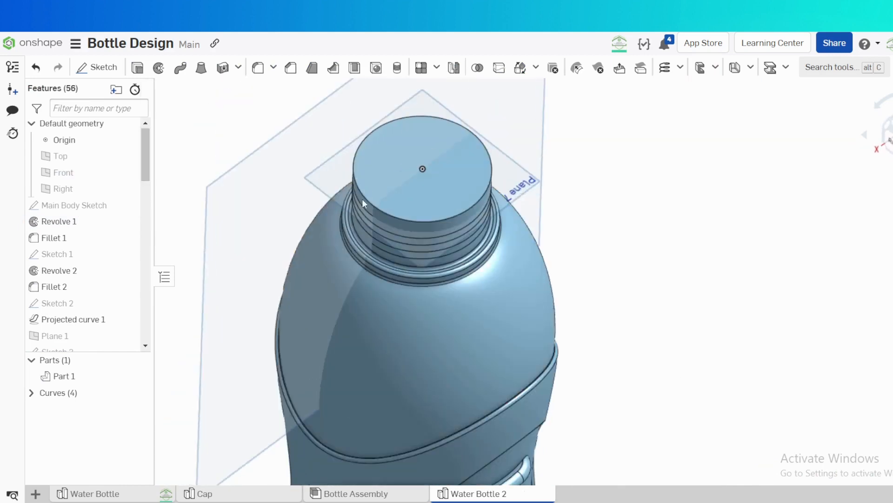
left_click(263, 191)
key("s")
left_click(278, 179)
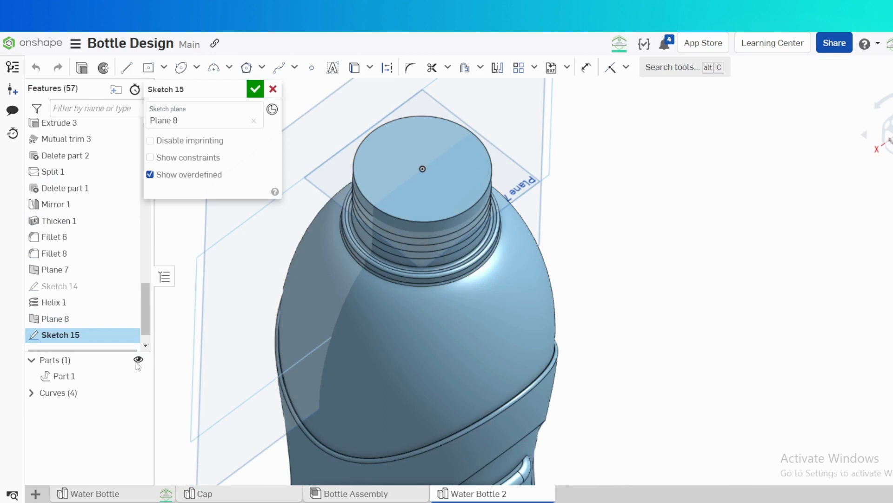
left_click(137, 360)
- Project the helix's start point into the sketch and hide the curves
right_click_drag(521, 307, 471, 244)
scroll(471, 244, "up", 3)
right_click_drag(571, 286, 572, 311)
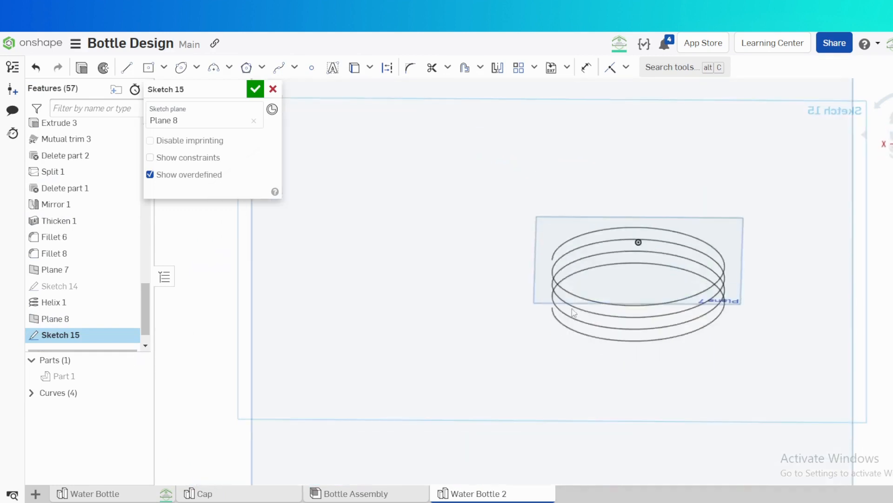
left_click(553, 261)
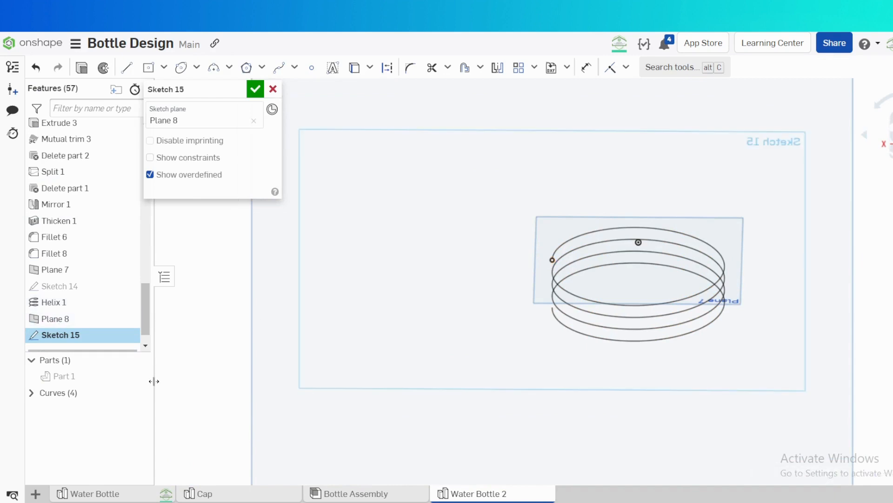
left_click(138, 392)
- Sketch a closed six-sided thread profile about 5.4 mm high around the projected helix start point, with two slanted edges at its outer end
right_click_drag(572, 316, 566, 280)
scroll(565, 280, "up", 3)
key("l")
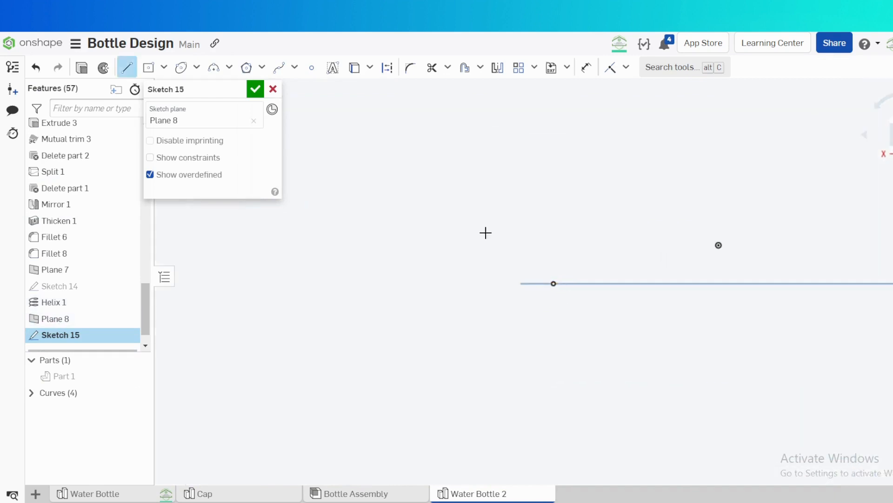
left_click(516, 262)
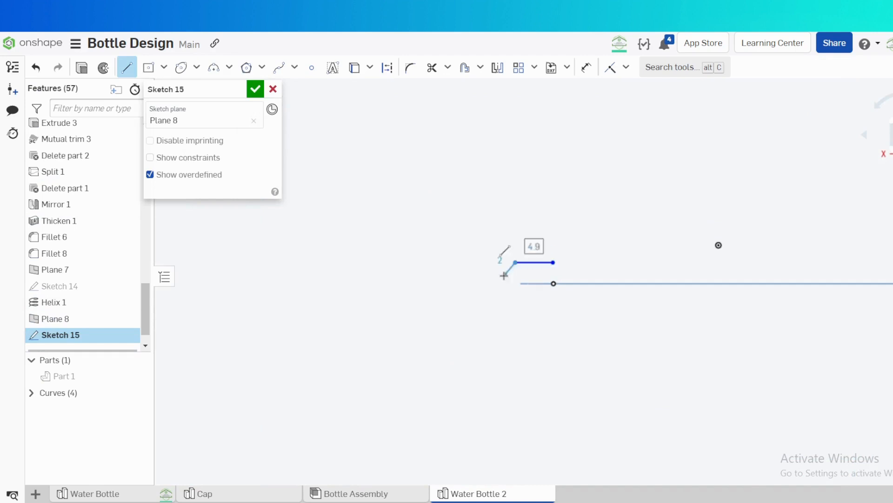
left_click(503, 293)
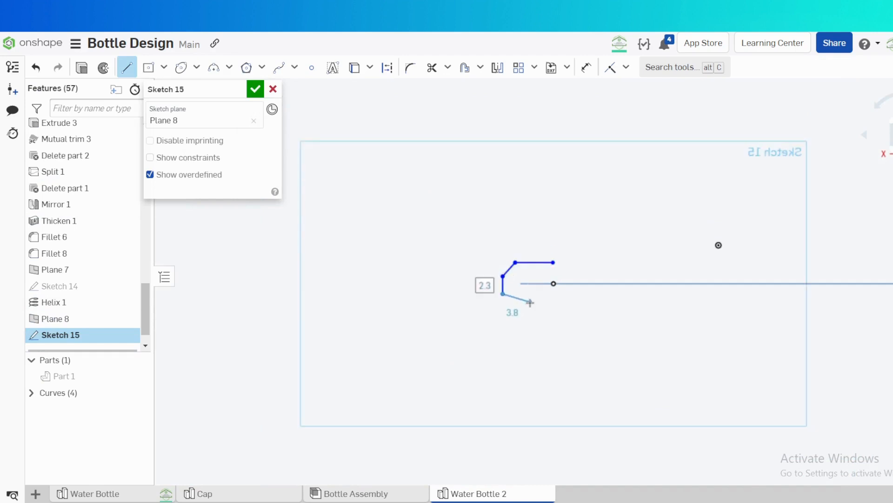
left_click(531, 302)
left_click(565, 302)
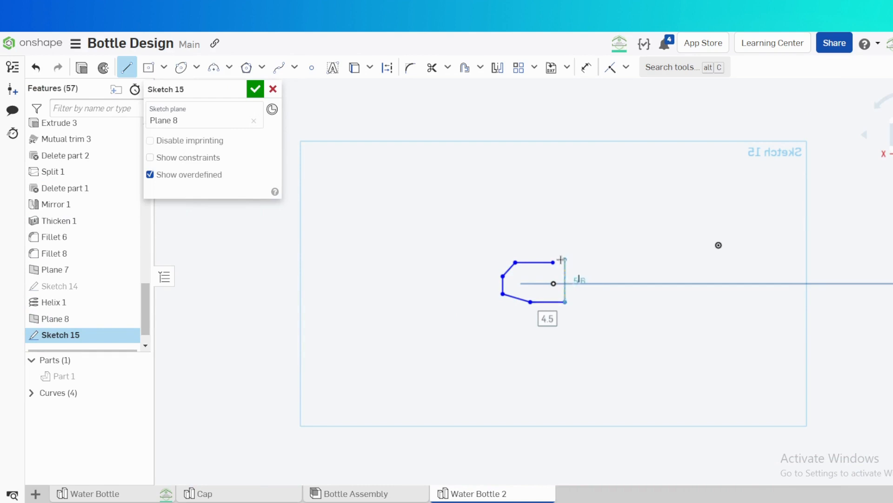
left_click(554, 263)
key("Escape")
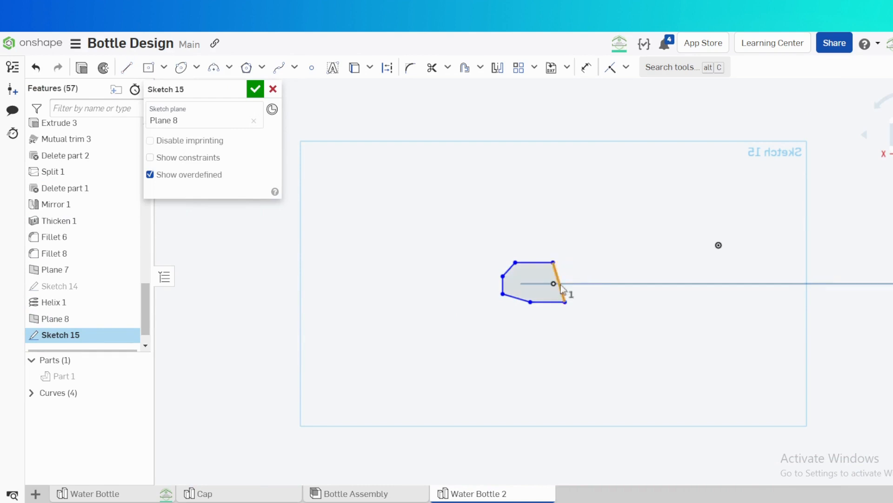
- Constrain the profile's inner edge to vertical and make its two slanted edges equal in length
scroll(561, 285, "up", 5)
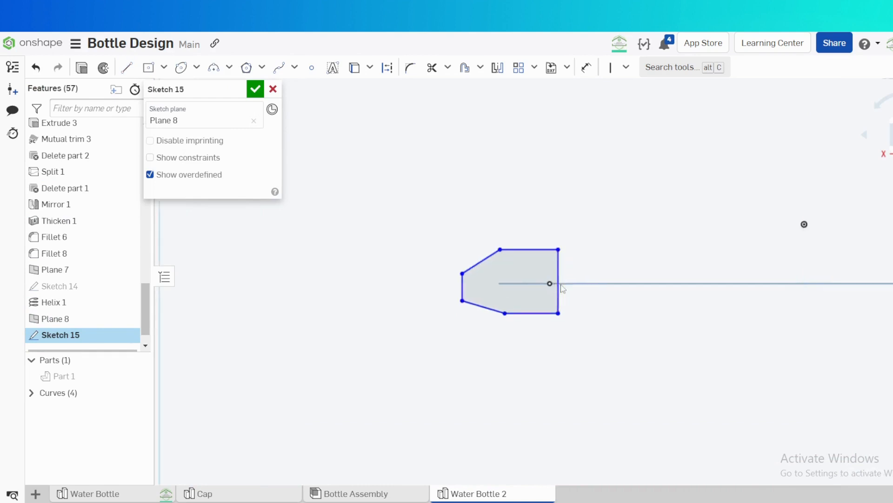
left_click(480, 250)
left_click(465, 311)
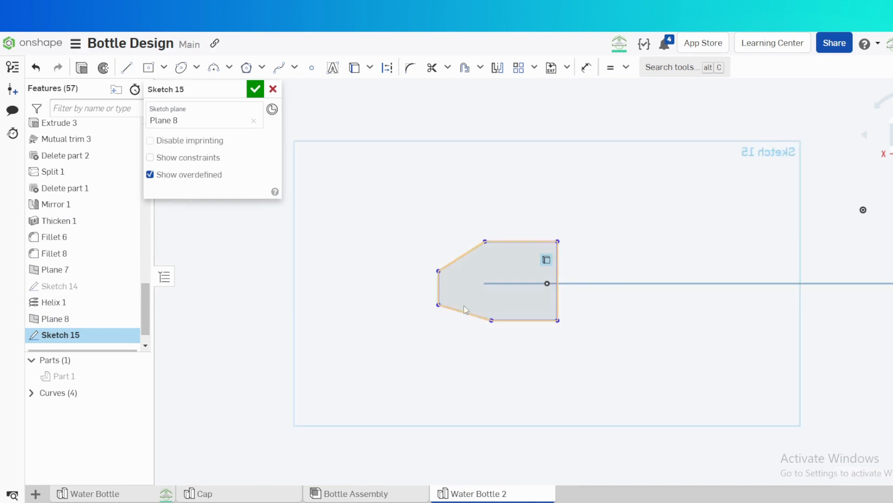
- Draw a horizontal construction line from the midpoint of the profile's short outer edge to the projected helix start point
key("l")
left_click(438, 288)
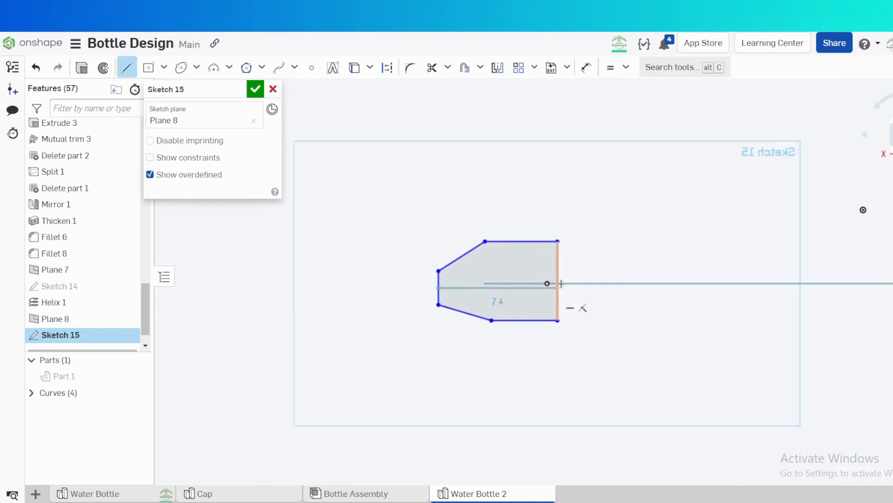
left_click(547, 283)
key("Escape")
left_click(528, 286)
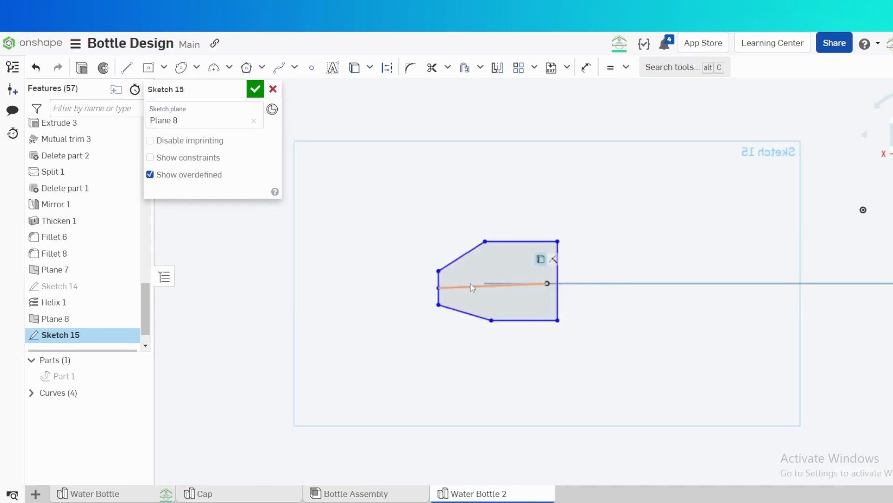
key("h")
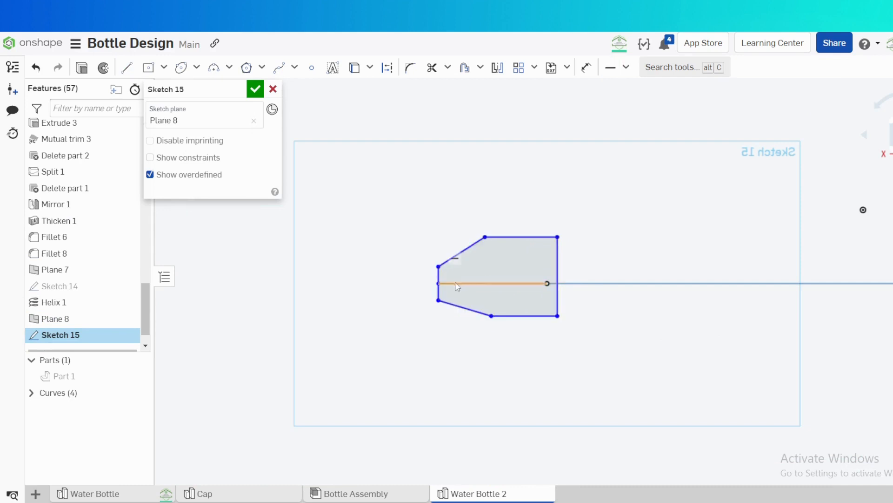
key("q")
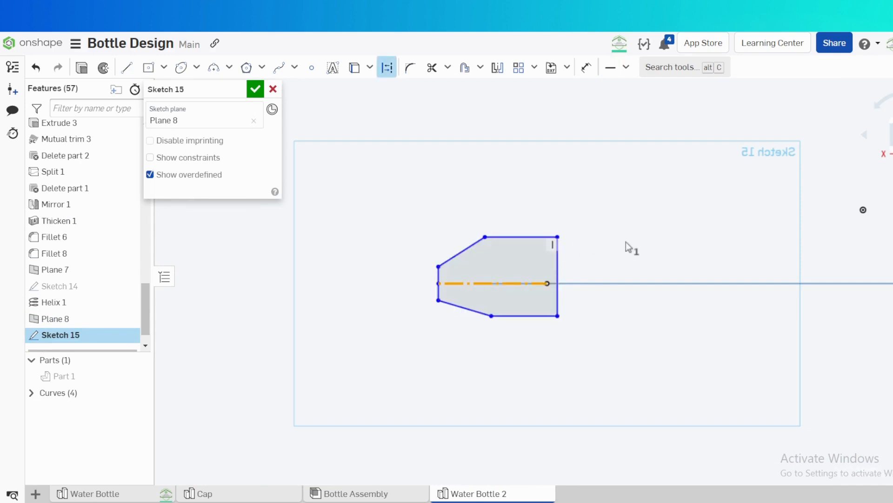
- Dimension the profile's inner vertical edge to 1.5 mm and its overall width to 1.25 mm
left_click(562, 258)
left_click(599, 265)
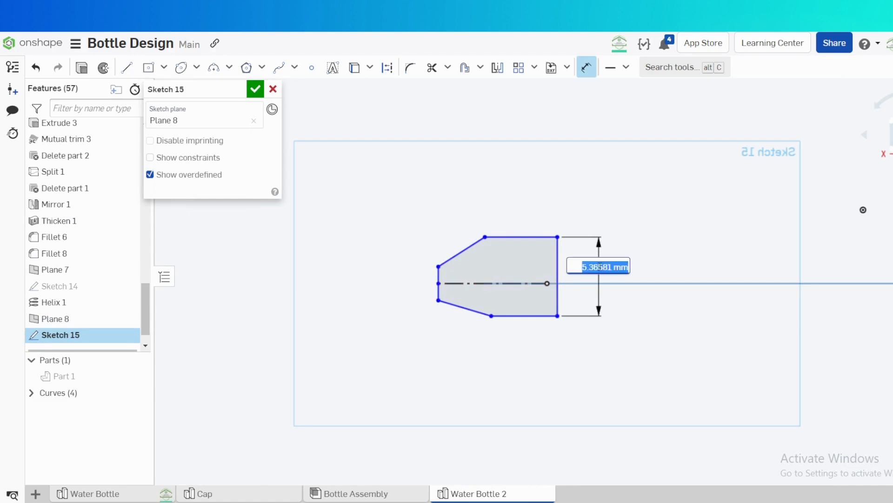
type("1.5")
key("Return")
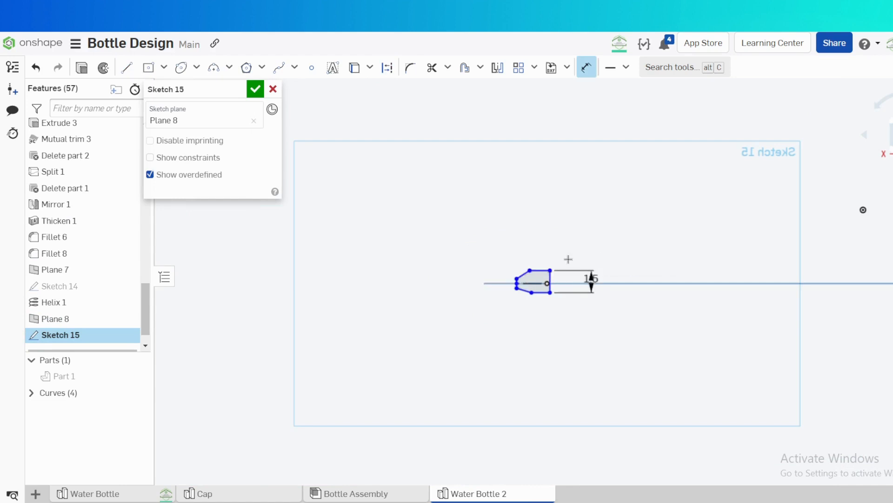
scroll(540, 279, "up", 5)
scroll(541, 282, "up", 3)
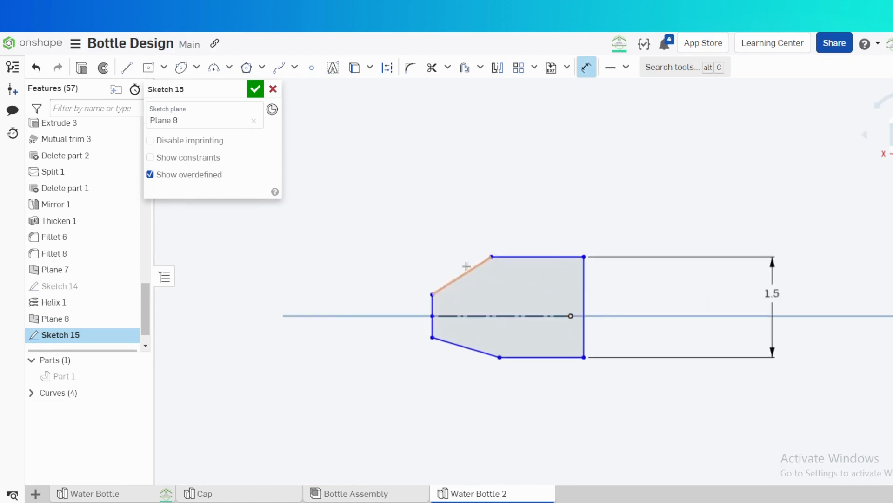
left_click(434, 305)
left_click(584, 305)
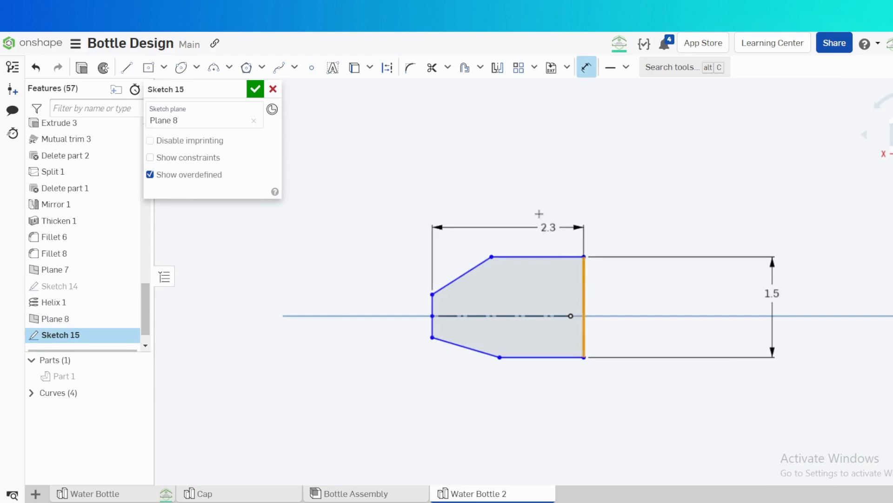
left_click(536, 209)
type("1")
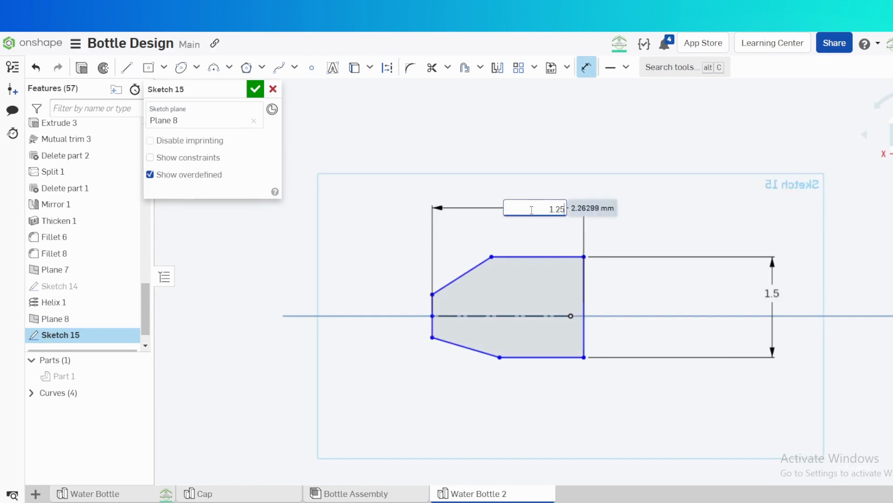
type(".25")
key("Return")
- Move the profile's inner edge just past the helix start point and dimension the upper horizontal edge to 1 mm
scroll(467, 255, "up", 3)
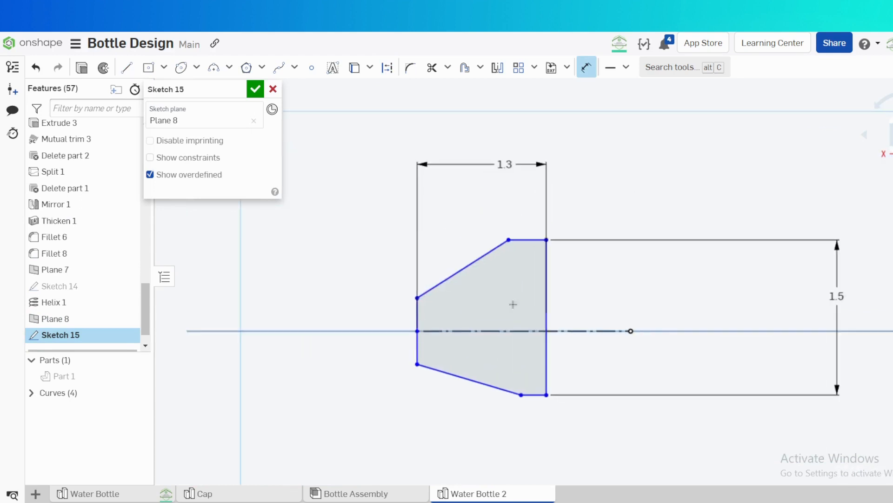
key("Escape")
mouse_move(547, 240)
left_mouse_down()
mouse_move(656, 250)
mouse_move(636, 250)
left_mouse_up()
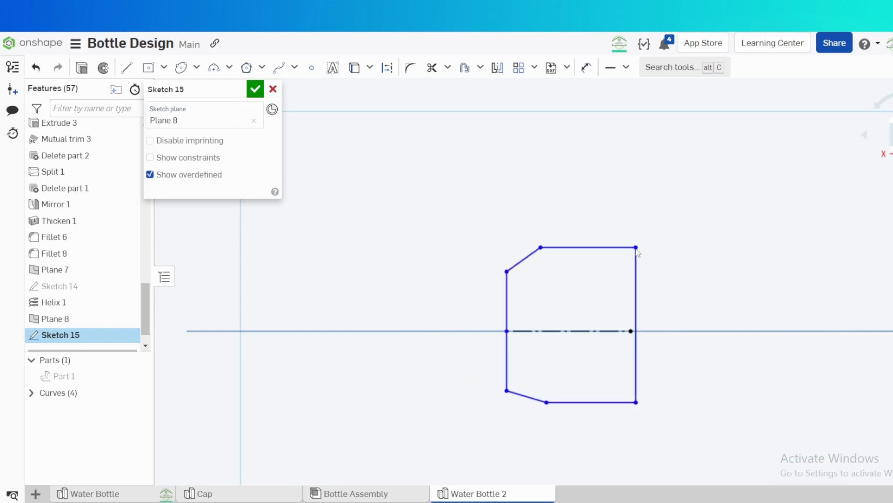
key("d")
left_click(558, 247)
left_click(574, 225)
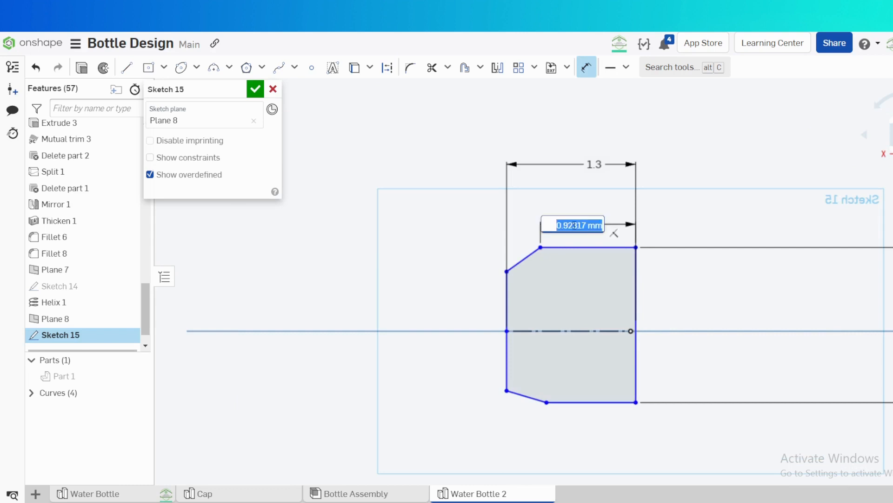
type("1")
key("Return")
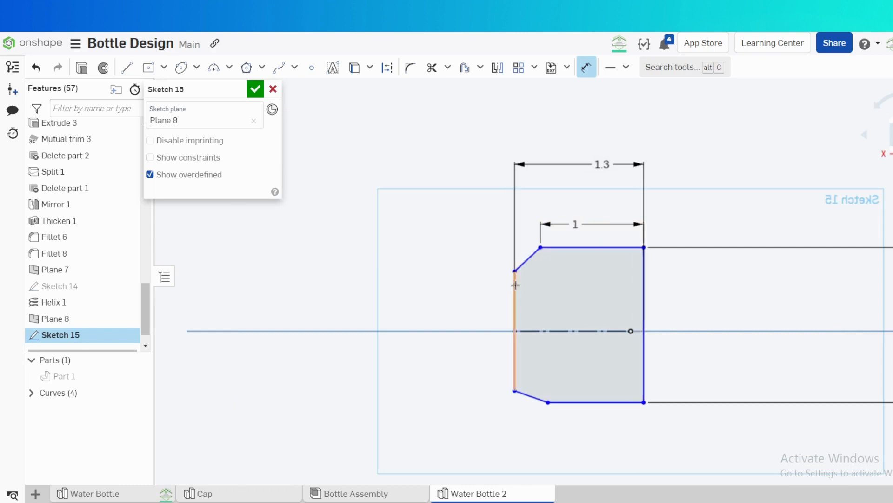
- Dimension the short outer edge to 0.2 mm and set the inner vertical edge's height to 1 mm
left_click(515, 297)
left_click(474, 312)
type("0.2")
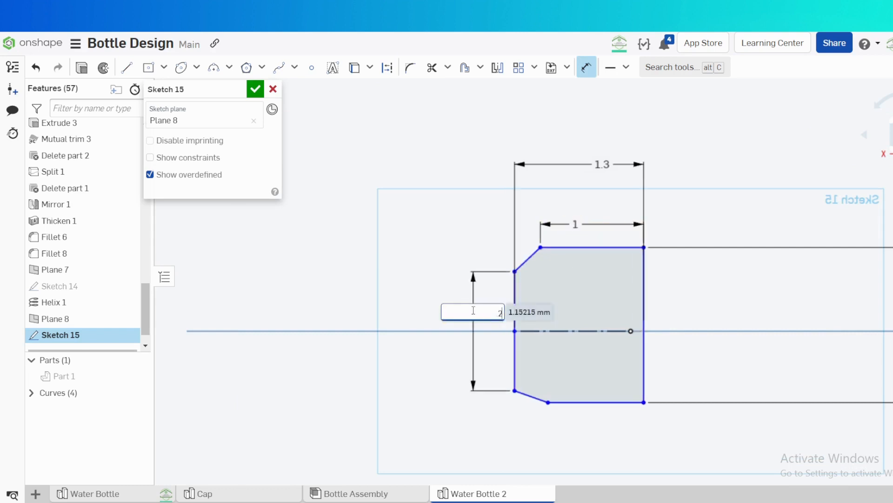
key("Return")
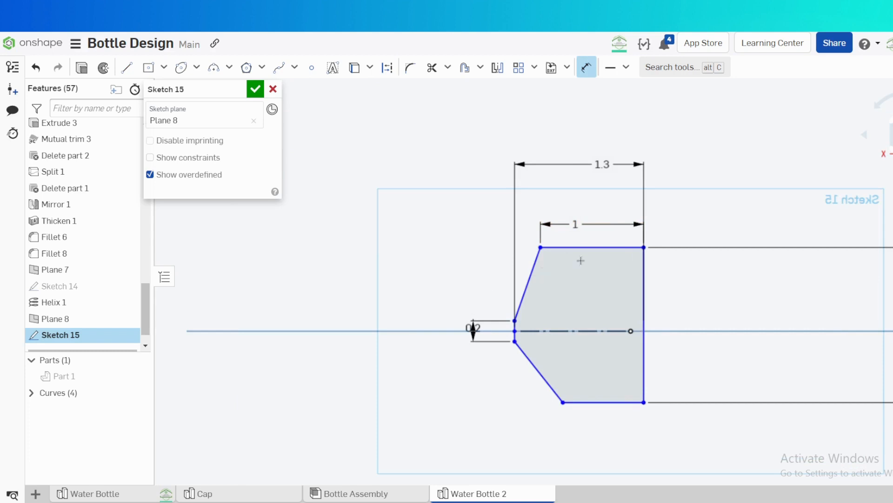
key("Escape")
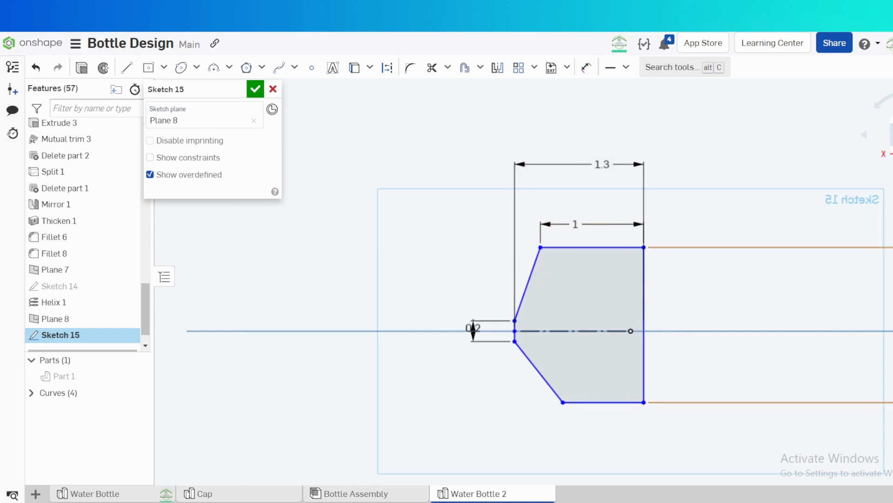
key("Return")
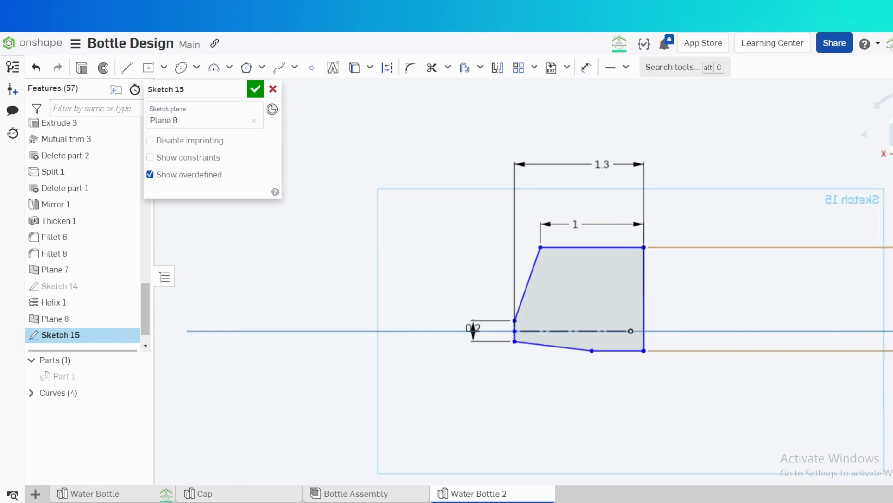
- Make the profile's upper and lower horizontal edges symmetric about the construction line
scroll(651, 331, "up", 3)
key("s")
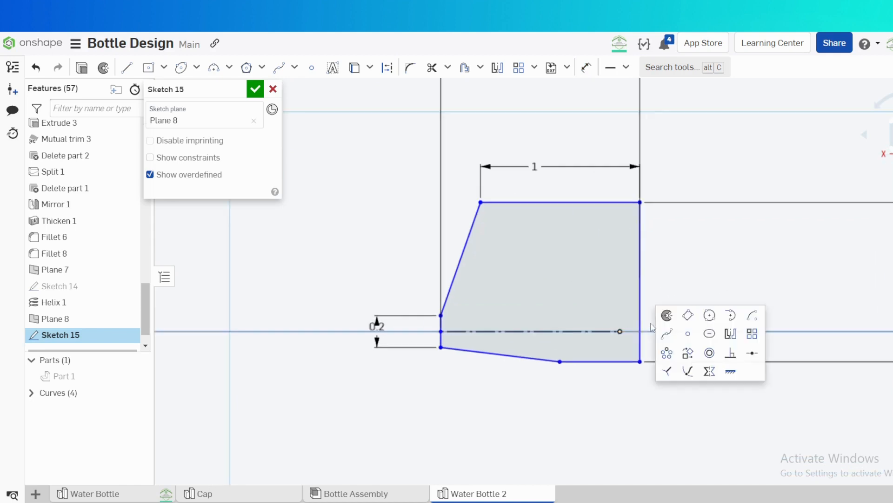
left_click(703, 373)
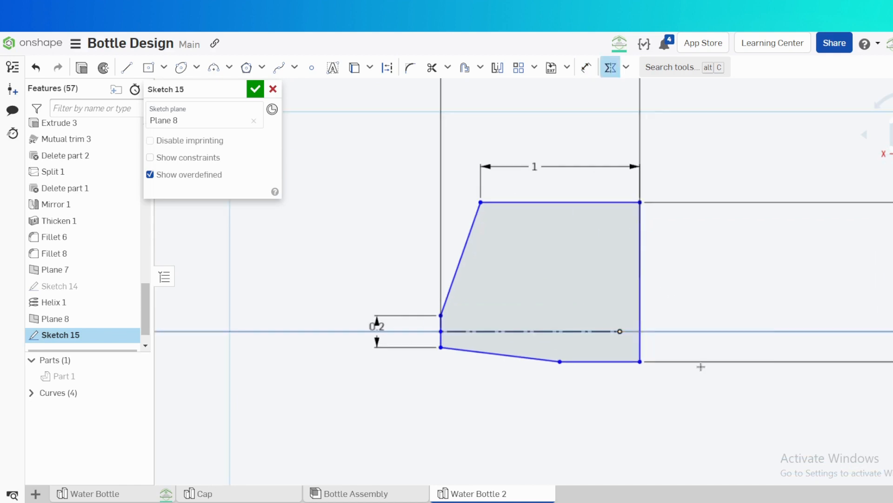
left_click(495, 330)
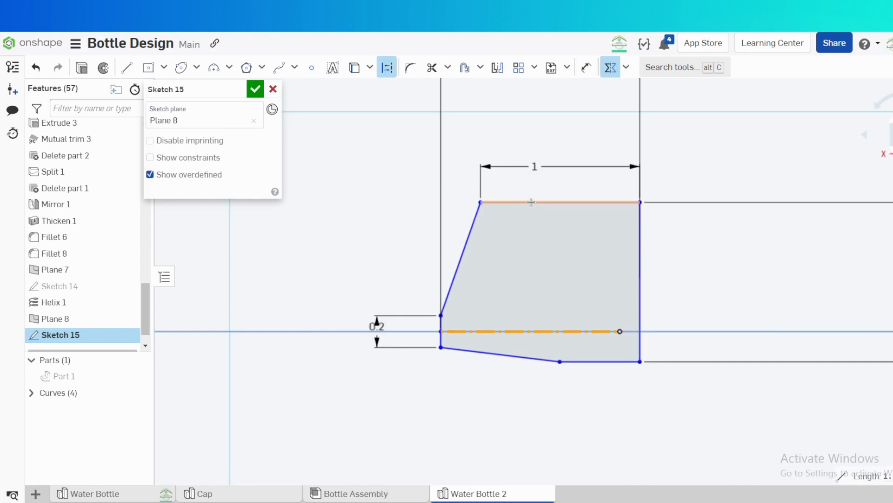
left_click(531, 202)
left_click(596, 360)
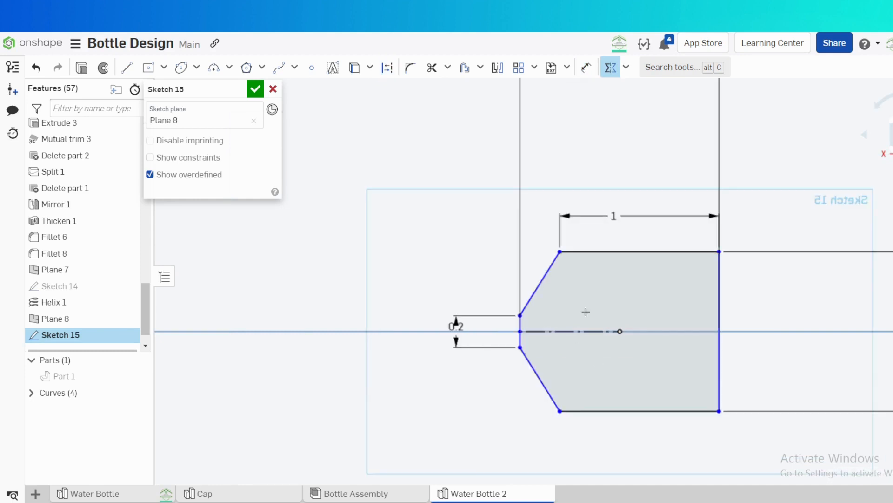
- Dimension the distance from the helix start point to the profile's inner vertical edge as 0.5 mm
scroll(585, 311, "down", 3)
scroll(672, 323, "up", 3)
key("d")
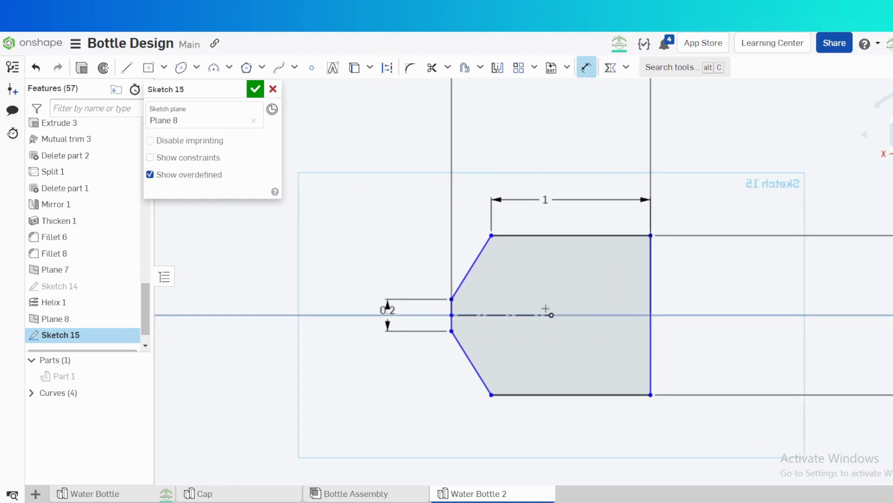
left_click(651, 301)
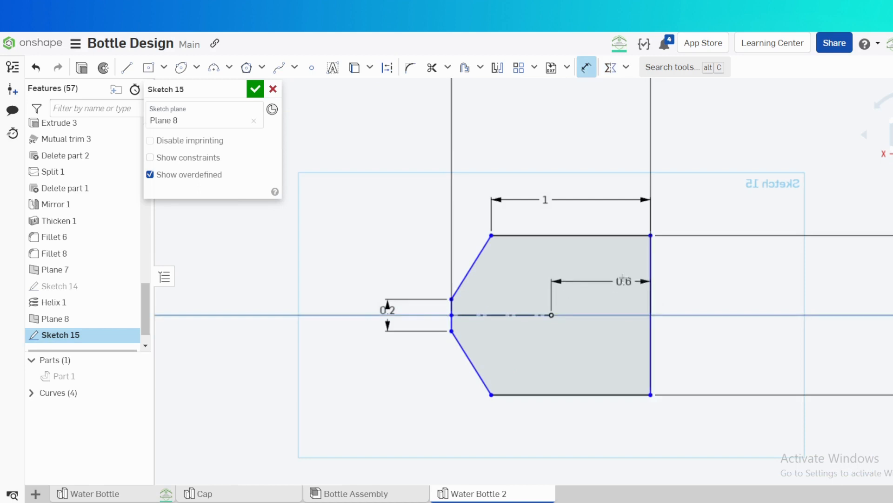
left_click(624, 277)
type(".0.5")
key("Return")
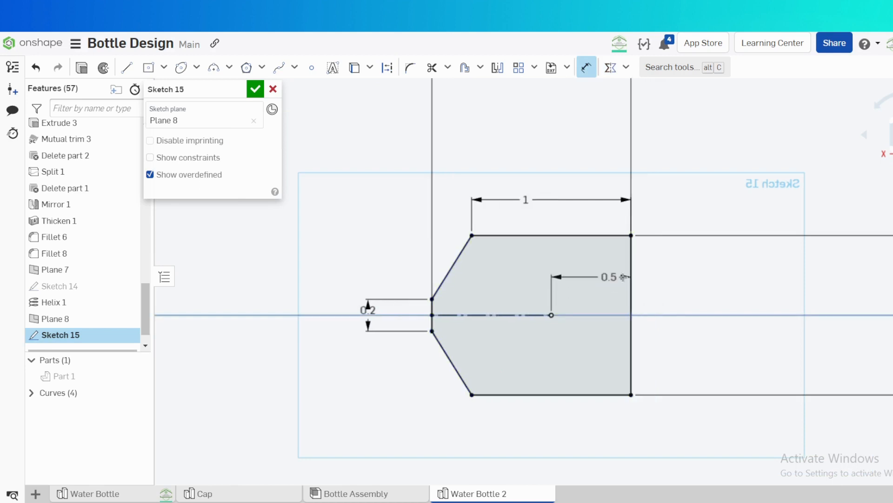
- Move the overall width dimension closer to the profile and show the bottle part again
scroll(424, 238, "down", 3)
scroll(425, 238, "up", 2)
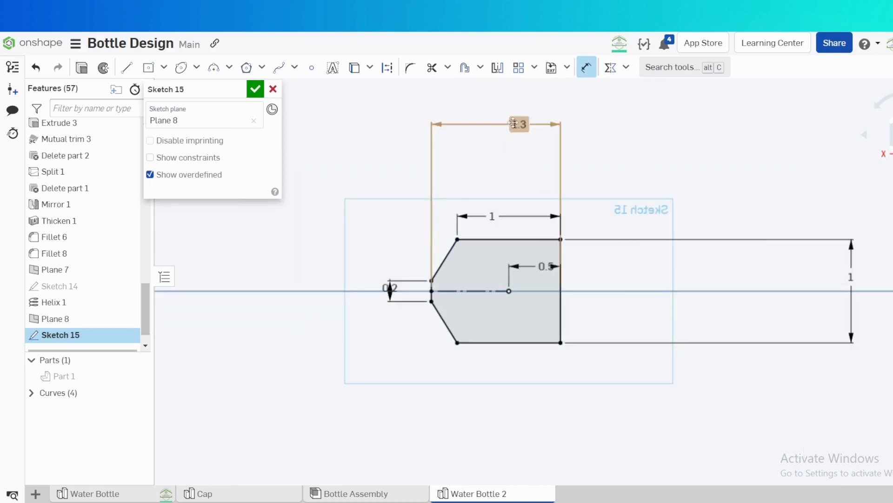
left_click_drag(513, 123, 510, 173)
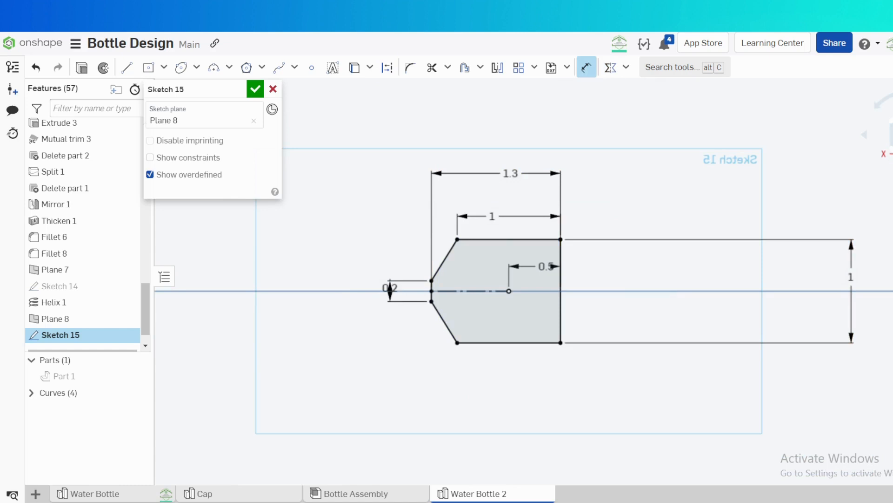
scroll(582, 254, "down", 3)
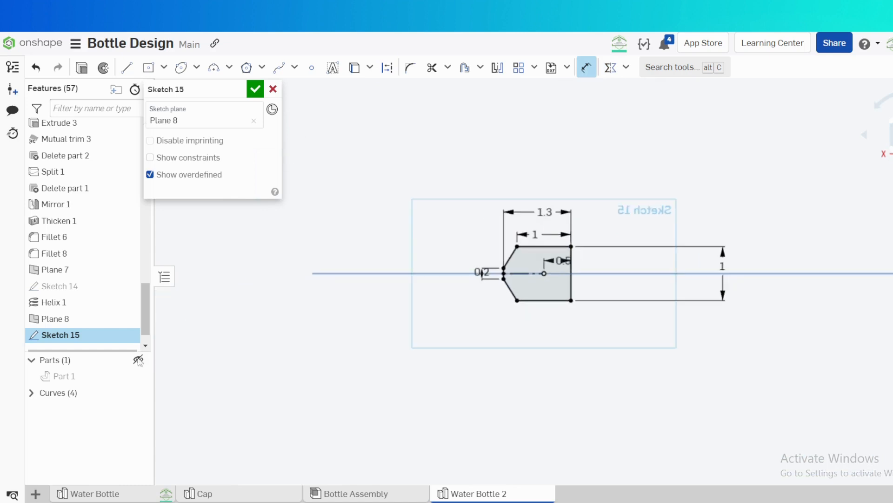
left_click(139, 360)
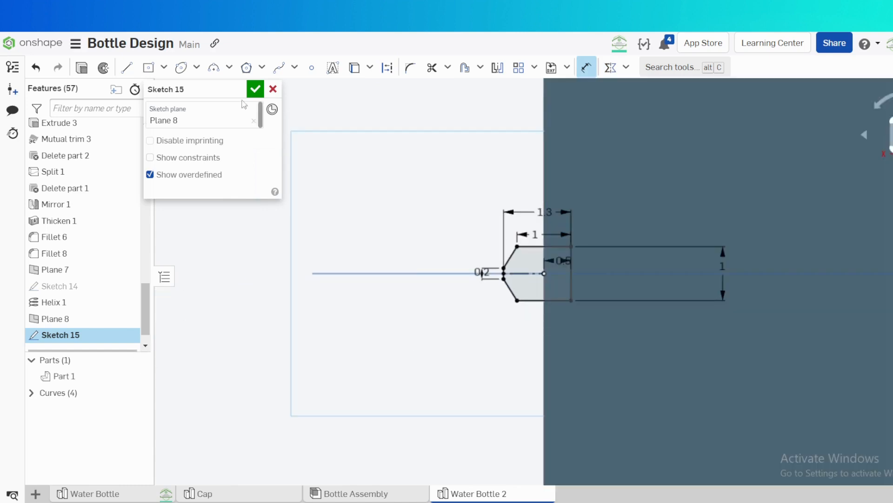
- Finish the thread profile sketch and expose it on its path by showing Curve 4, the helix, and hiding the bottle part
left_click(255, 89)
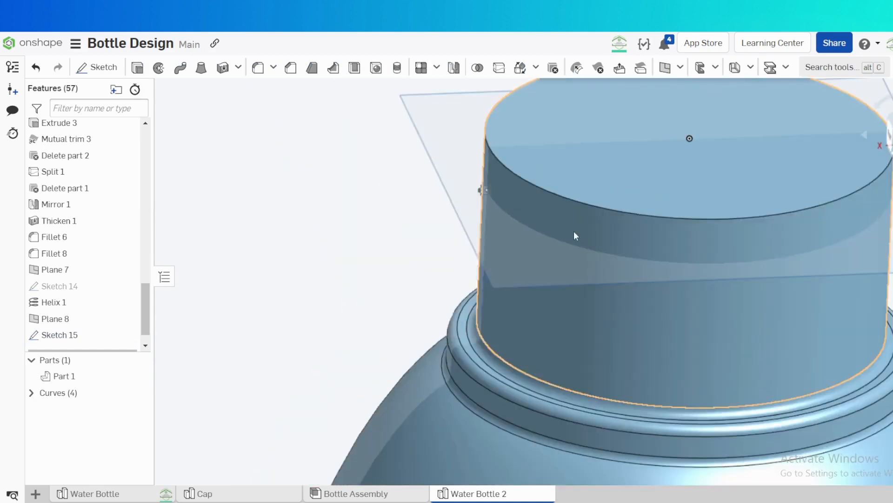
right_click_drag(443, 251, 453, 243)
left_click(32, 393)
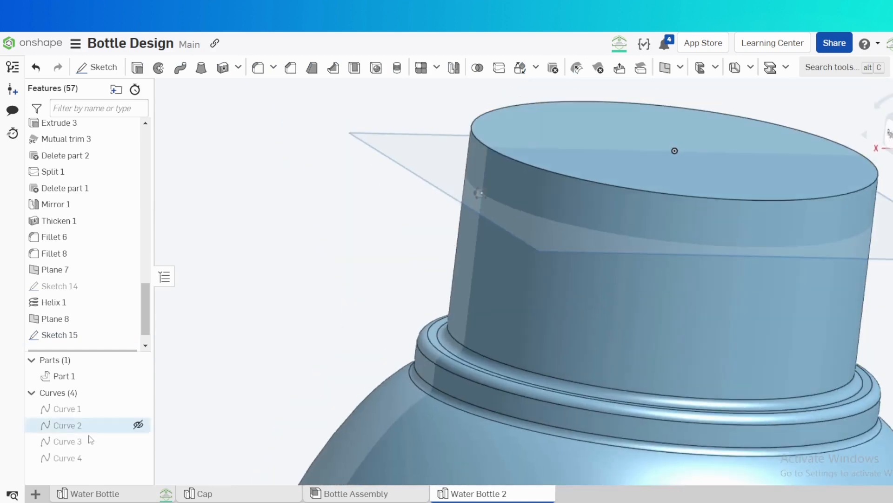
left_click(139, 457)
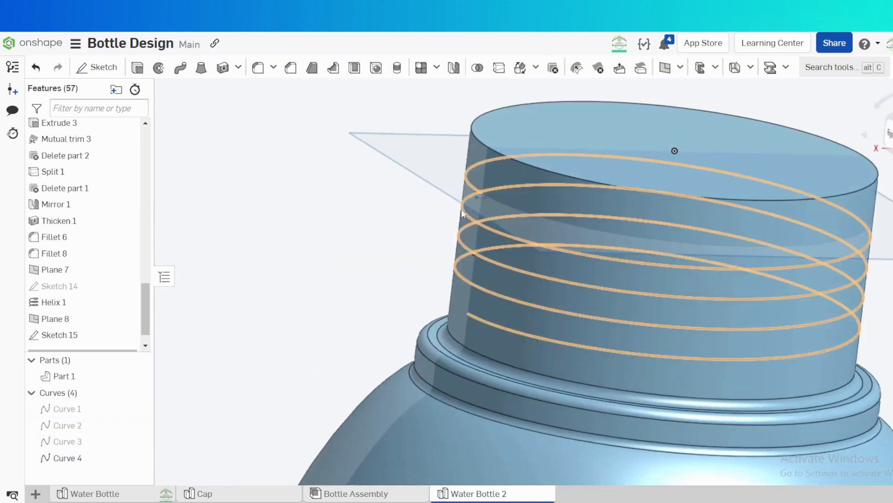
left_click(442, 423)
key("y")
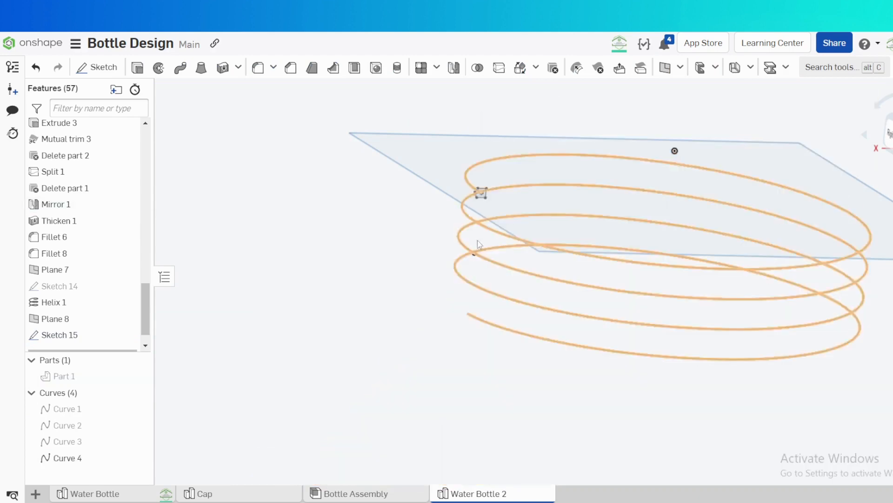
scroll(496, 176, "up", 5)
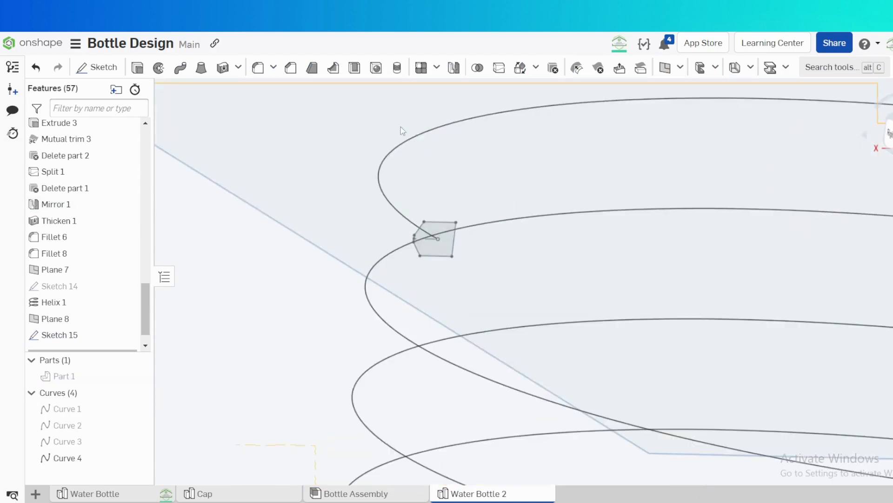
- Sweep the thread profile along the helix Curve 4 as an added solid merged with Part 1, with the part shown again
left_click(182, 69)
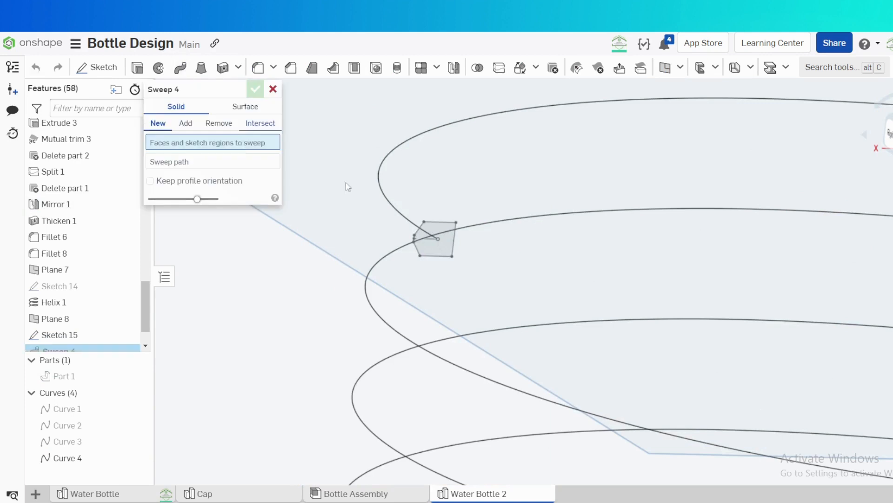
left_click(434, 238)
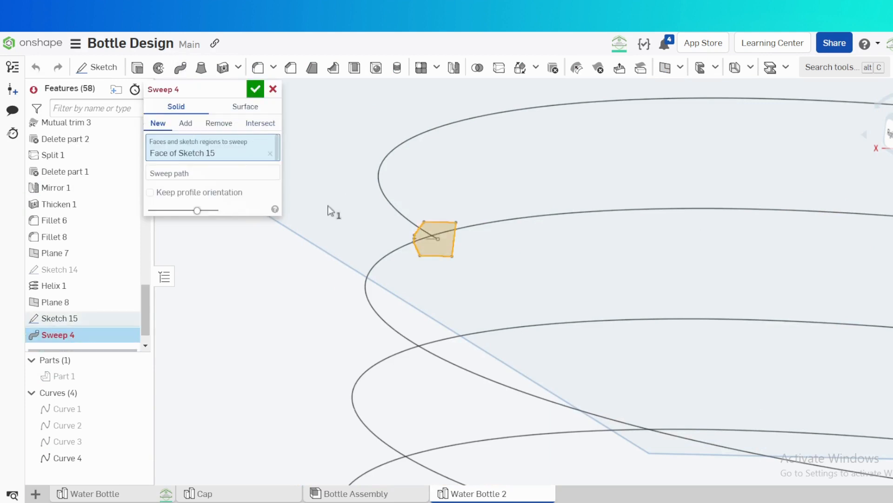
left_click(403, 219)
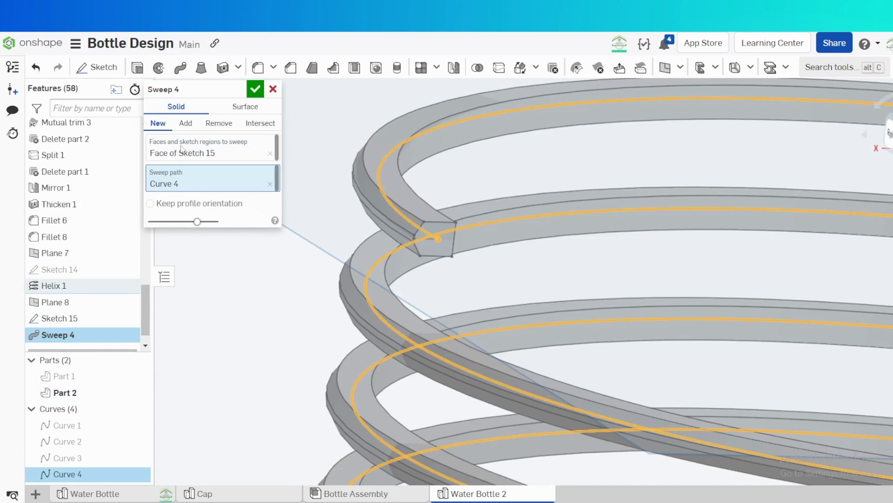
left_click(185, 124)
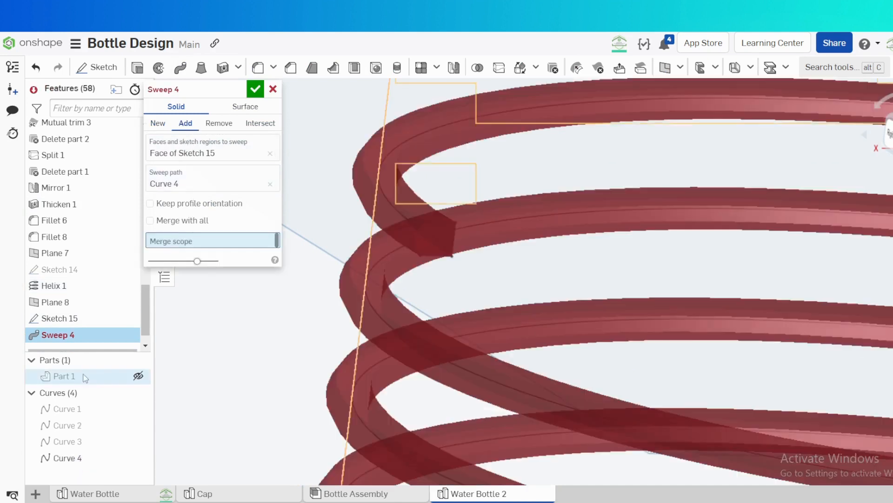
left_click(84, 375)
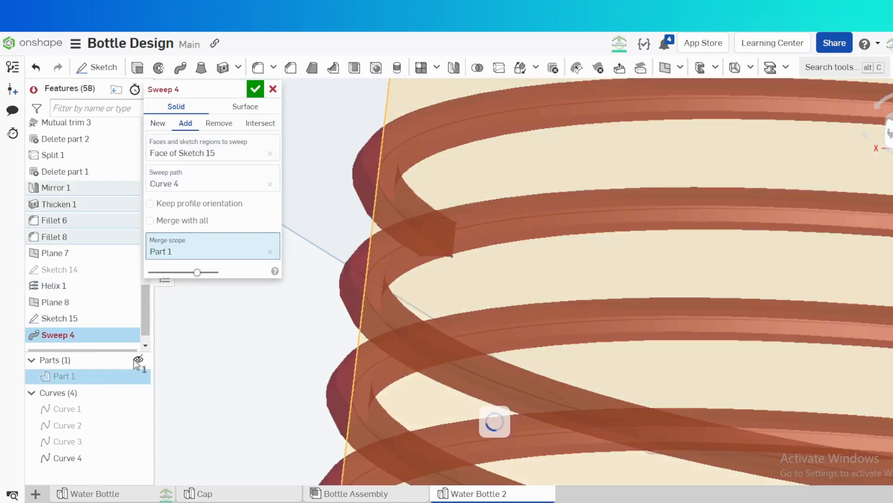
left_click(136, 362)
scroll(426, 280, "down", 4)
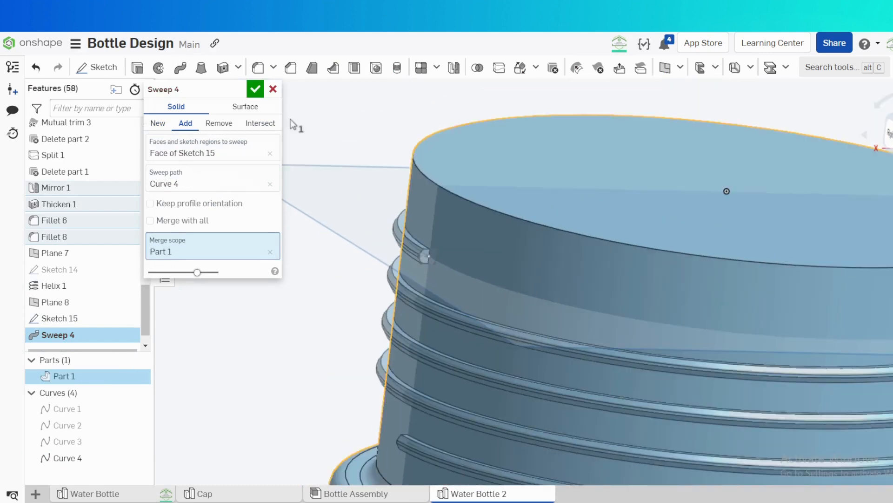
left_click(255, 89)
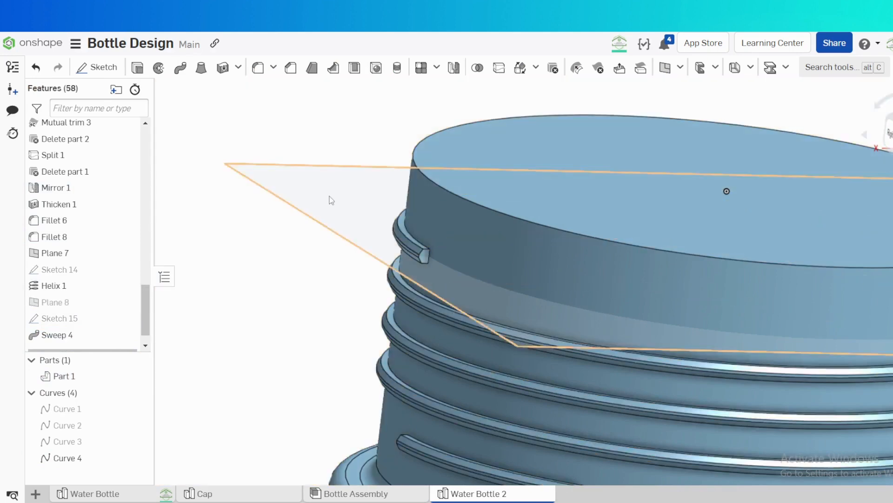
- Hide the construction plane Plane 7 that crosses the bottle neck
scroll(279, 242, "down", 4)
left_click(345, 201)
key("y")
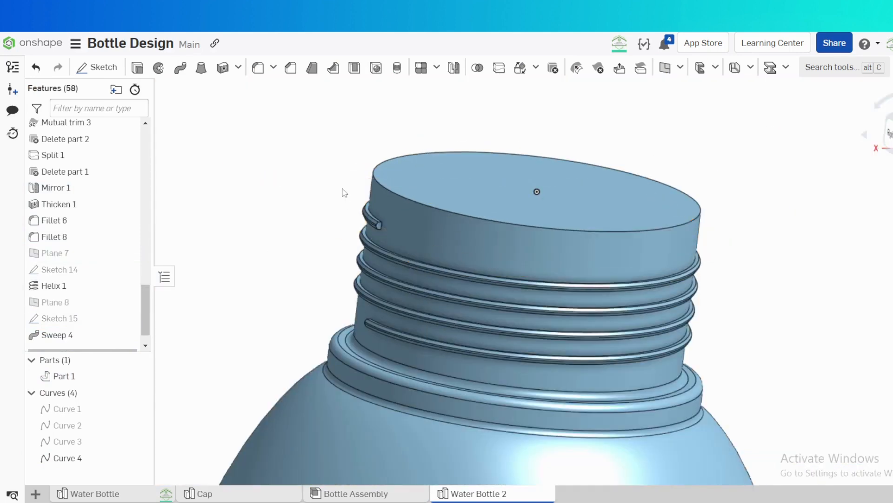
- Roll the feature history forward past Shell 1 so the threaded bottle is hollowed out
scroll(70, 321, "down", 1)
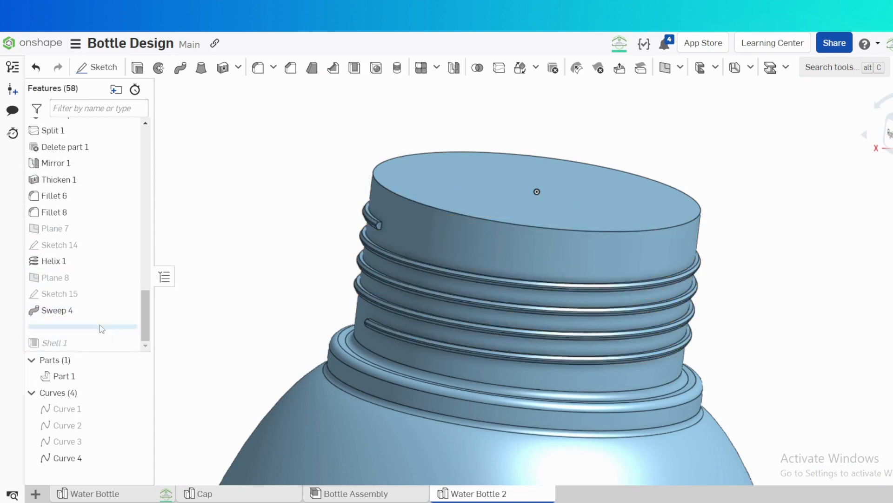
left_click_drag(103, 351, 110, 353)
scroll(272, 304, "down", 4)
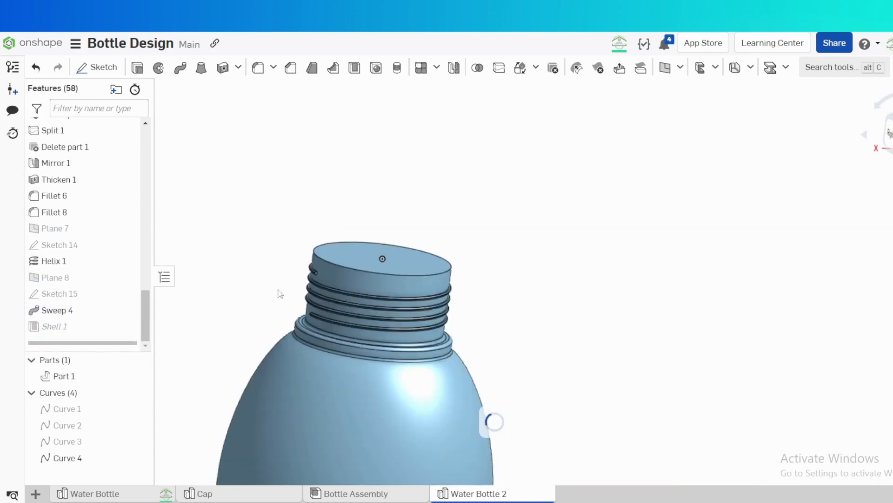
key("f")
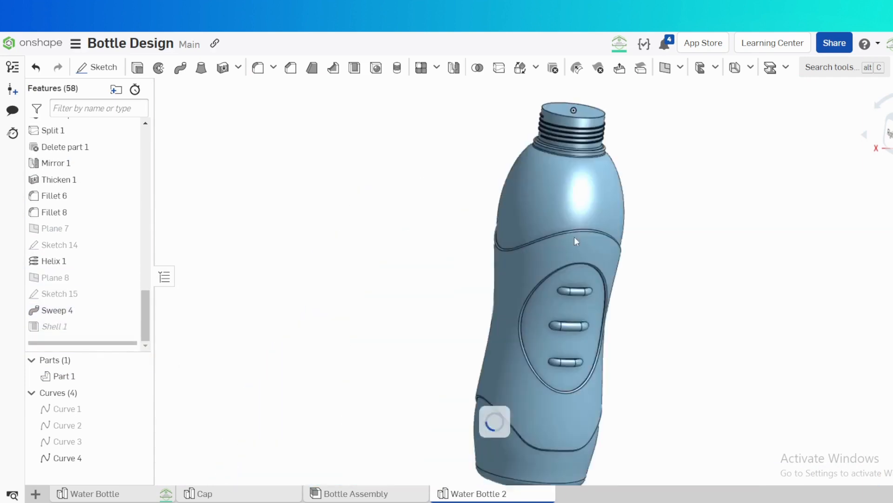
right_click_drag(677, 253, 543, 117)
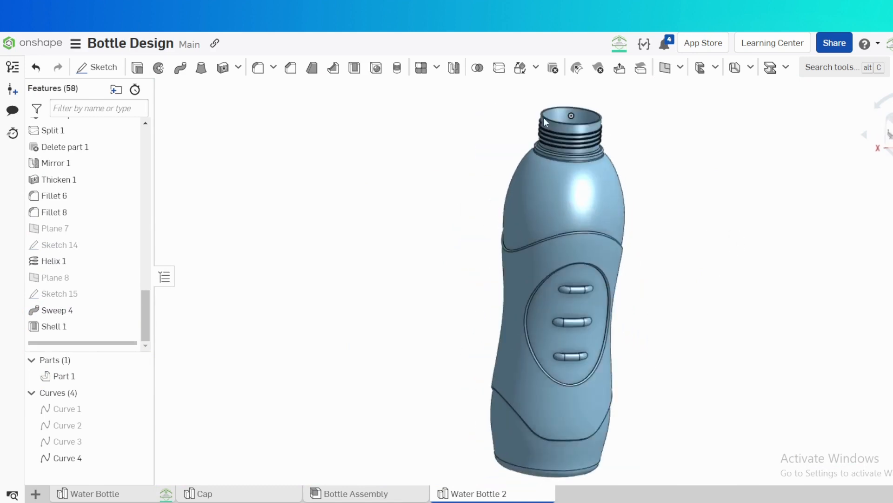
- Apply the face colour F0DFAD to the bottle's middle band, including the narrow edge and fillet faces around the oval grip recesses
left_click(513, 277)
scroll(563, 268, "up", 10)
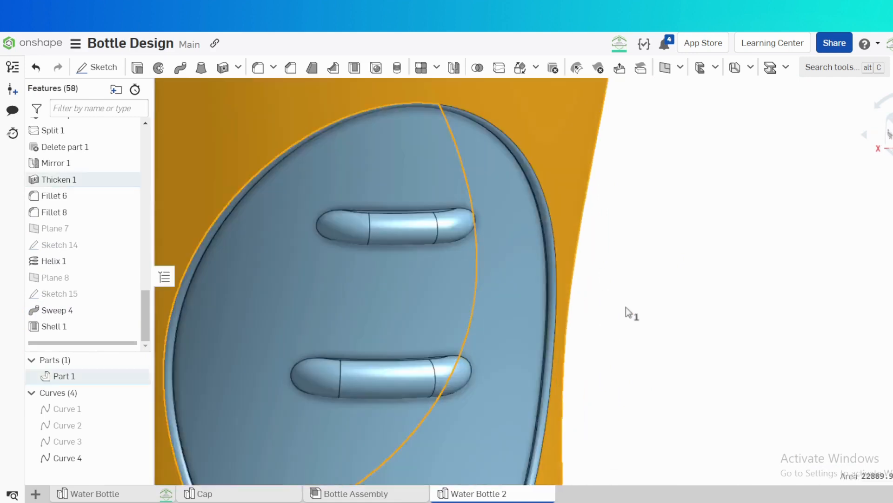
scroll(442, 242, "down", 10)
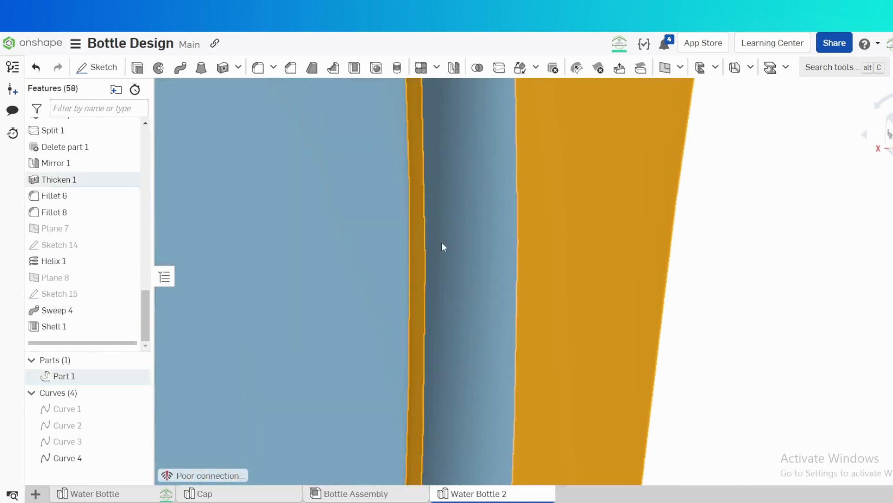
scroll(528, 265, "up", 10)
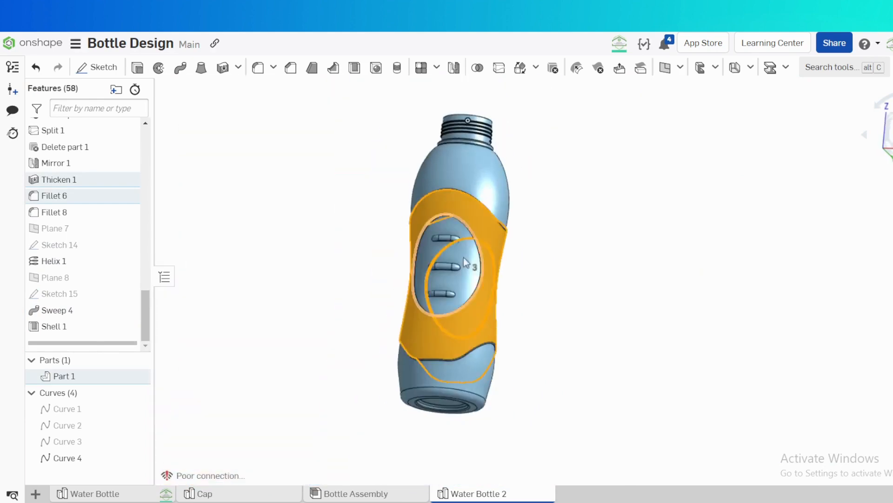
scroll(535, 242, "down", 5)
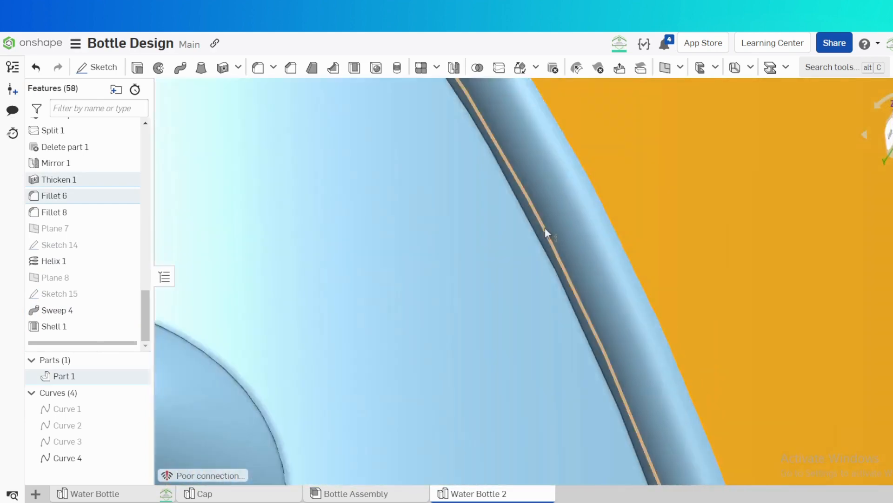
scroll(548, 233, "up", 8)
right_click(560, 207)
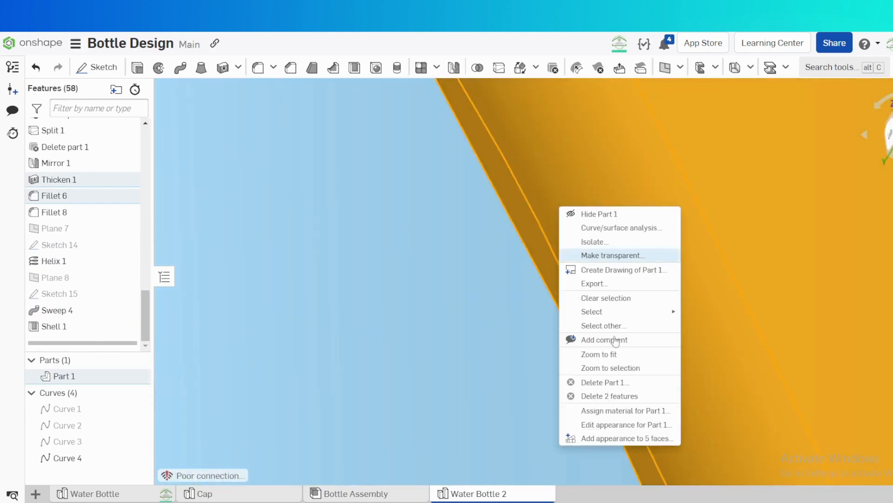
left_click(617, 438)
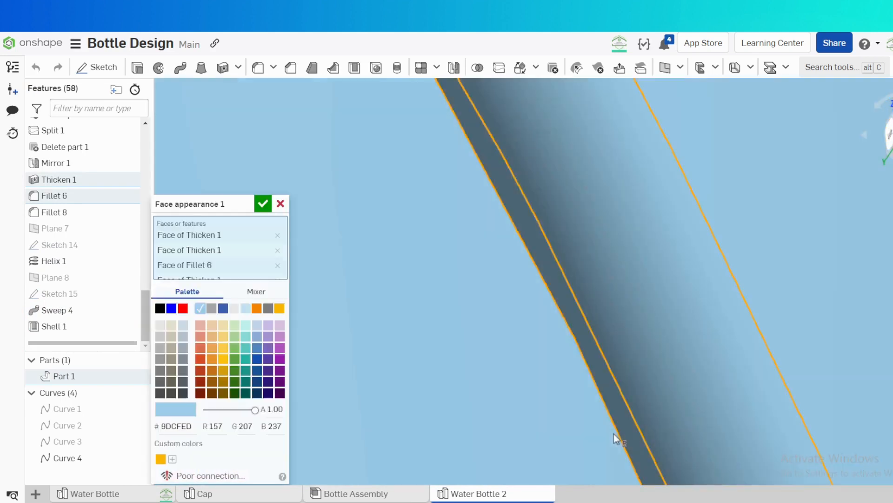
left_click(225, 329)
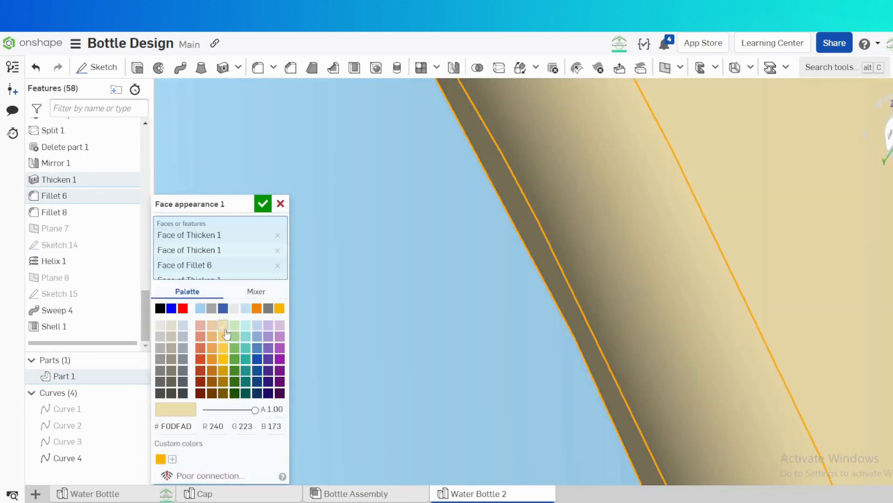
left_click(264, 204)
key("f")
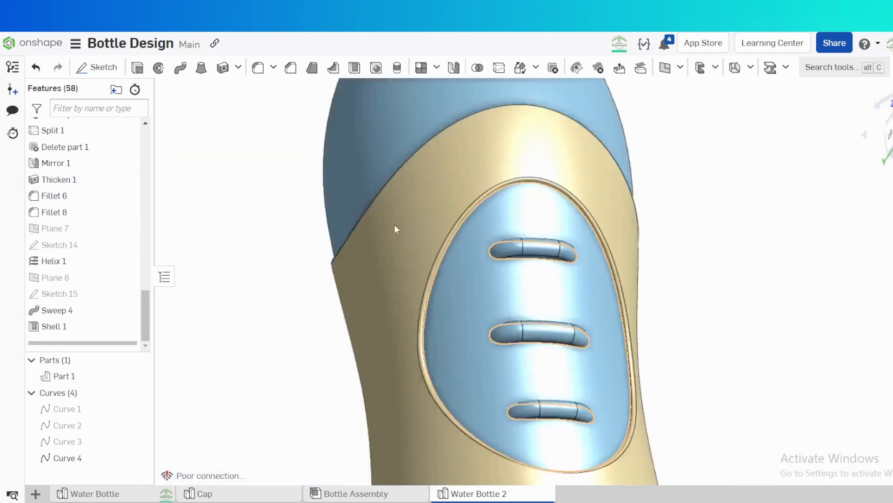
- Set the appearance colour of Part 1 to the pale blue C2D6EC
right_click(74, 376)
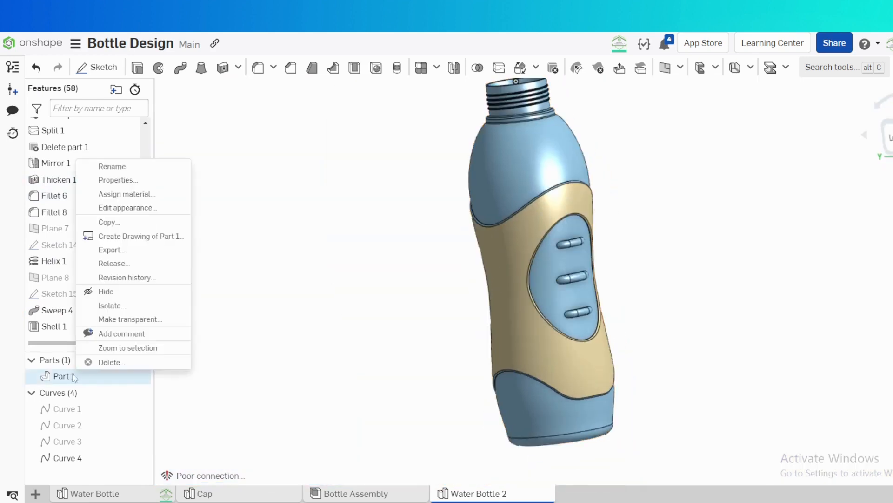
left_click(129, 208)
left_click(258, 299)
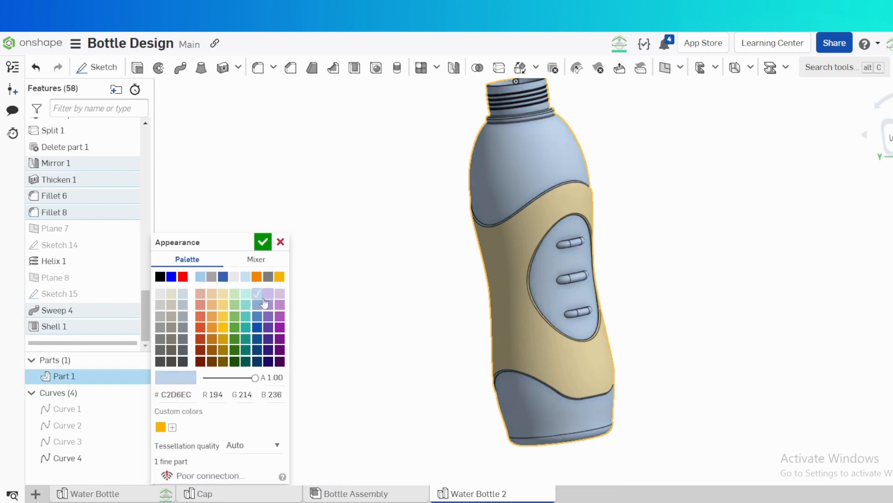